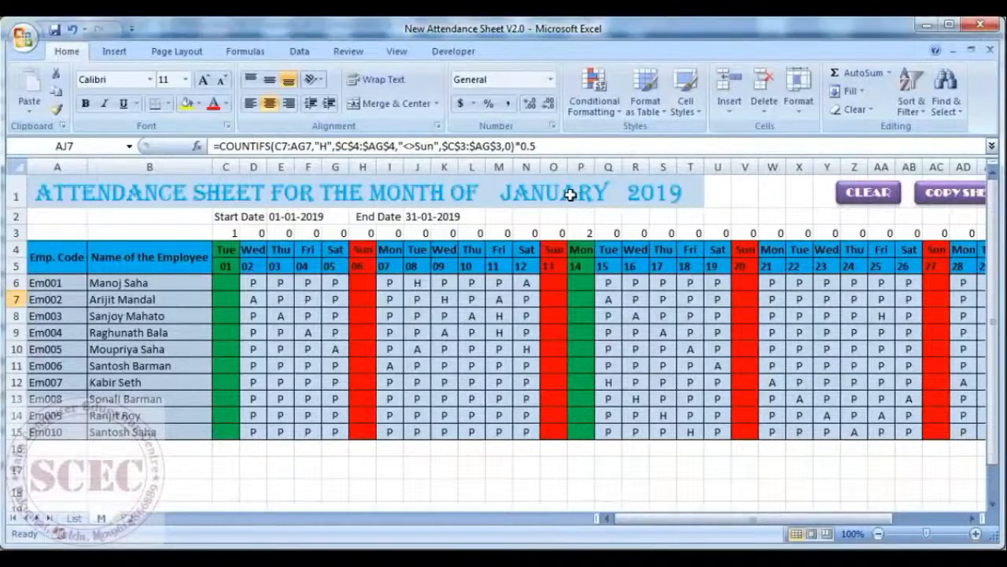
Switch the attendance sheet's month to February and check its start and end date cells
click(569, 194)
click(629, 200)
mouse_move(630, 231)
mouse_down()
mouse_move(632, 281)
mouse_move(630, 223)
mouse_up()
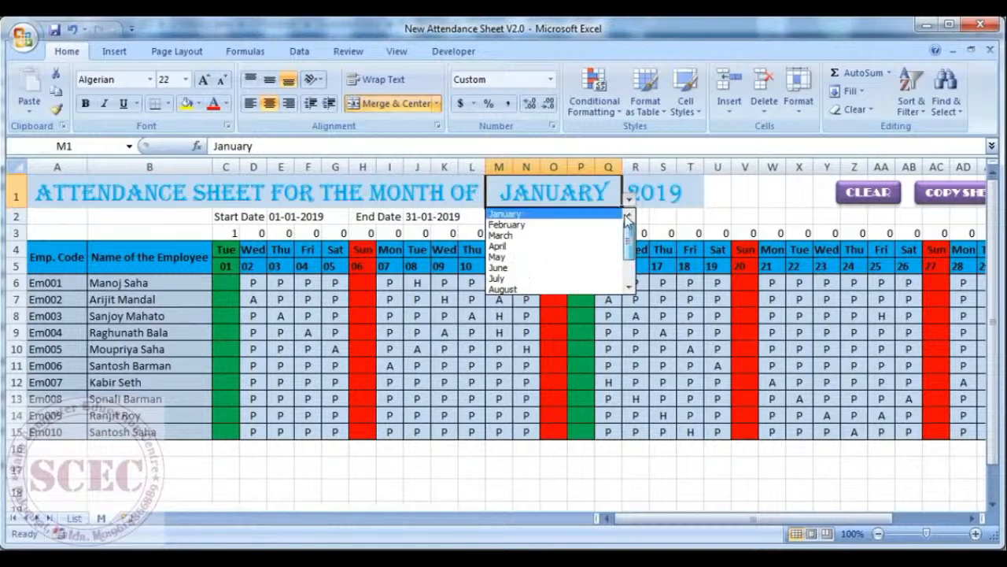
click(569, 226)
click(338, 219)
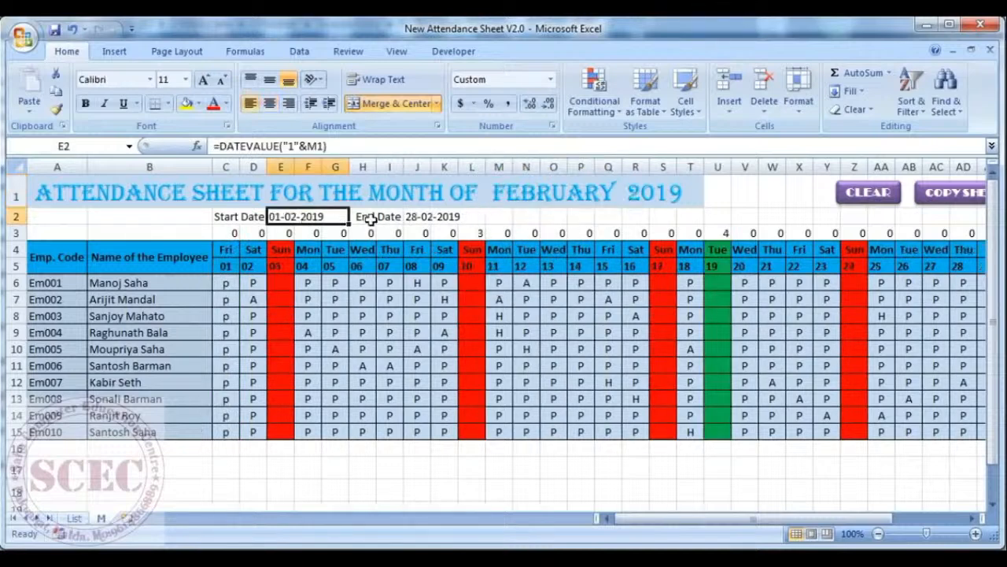
click(433, 220)
Switch the attendance sheet's month to March and inspect the highlighted Sunday and holiday columns
click(605, 194)
click(630, 201)
click(588, 224)
drag(278, 250, 278, 427)
drag(470, 250, 469, 431)
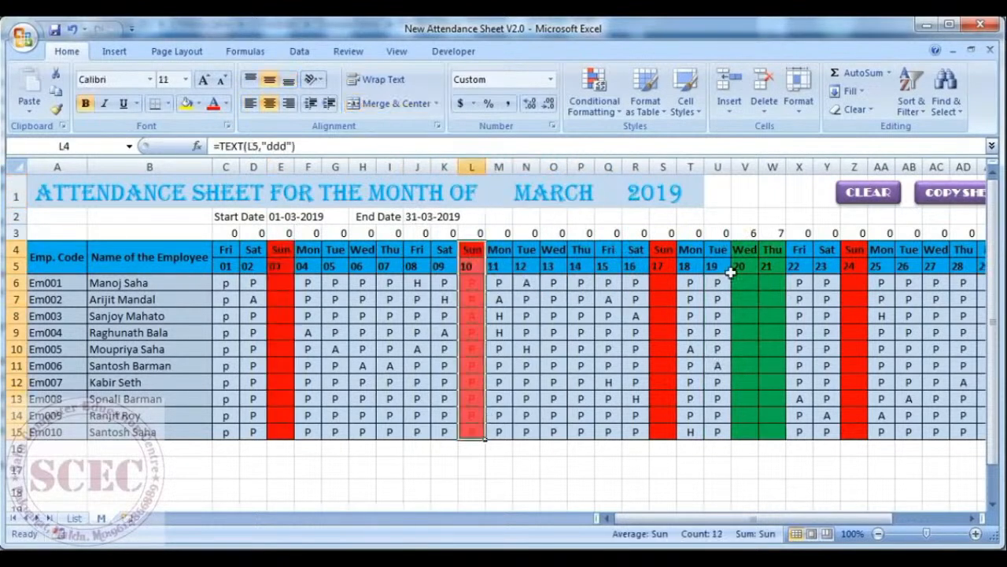
drag(745, 250, 744, 425)
click(773, 258)
drag(773, 258, 774, 431)
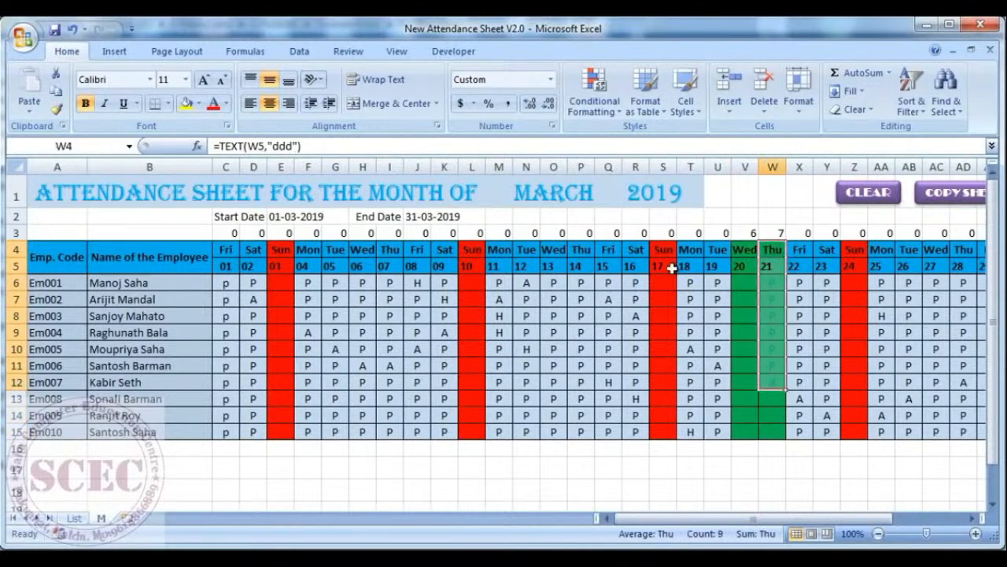
Set the attendance sheet's month back to January
click(551, 193)
click(630, 201)
scroll(551, 252, up, 2)
click(590, 213)
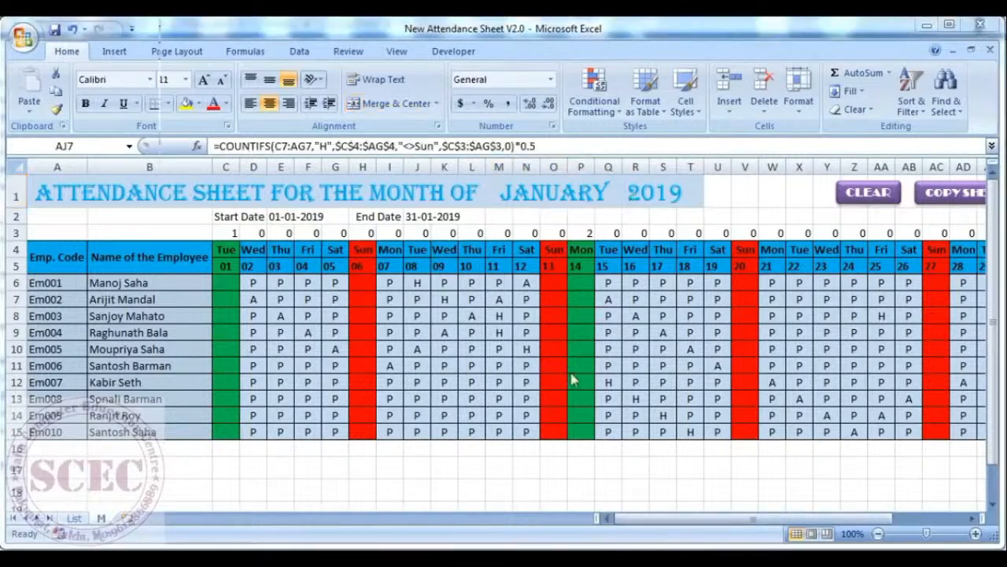
Examine the employees' summary columns beyond the daily attendance grid
drag(662, 517, 732, 515)
drag(737, 284, 945, 432)
drag(759, 524, 686, 519)
Copy the January attendance to its own sheet and clear the attendance entries on the master sheet
click(582, 195)
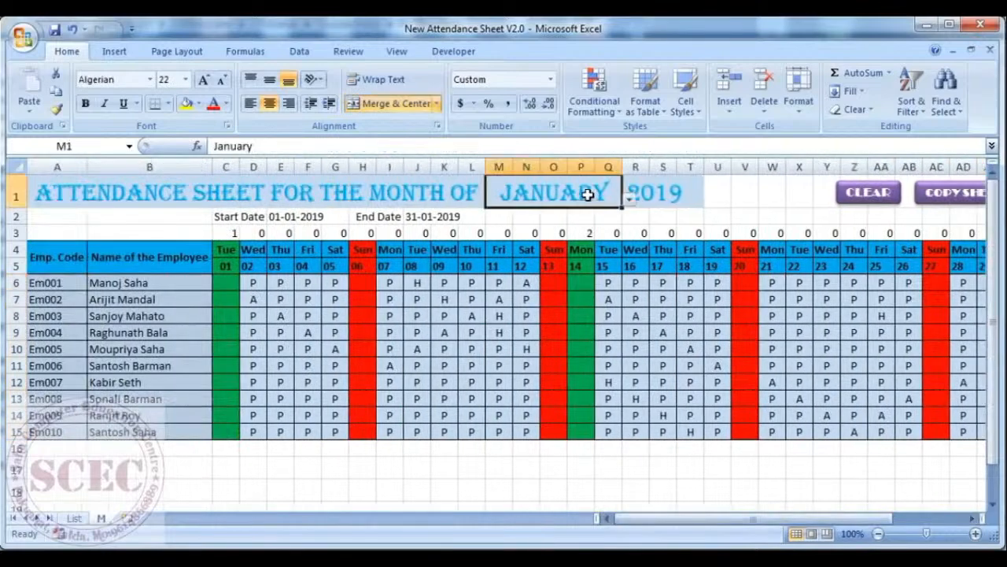
click(929, 203)
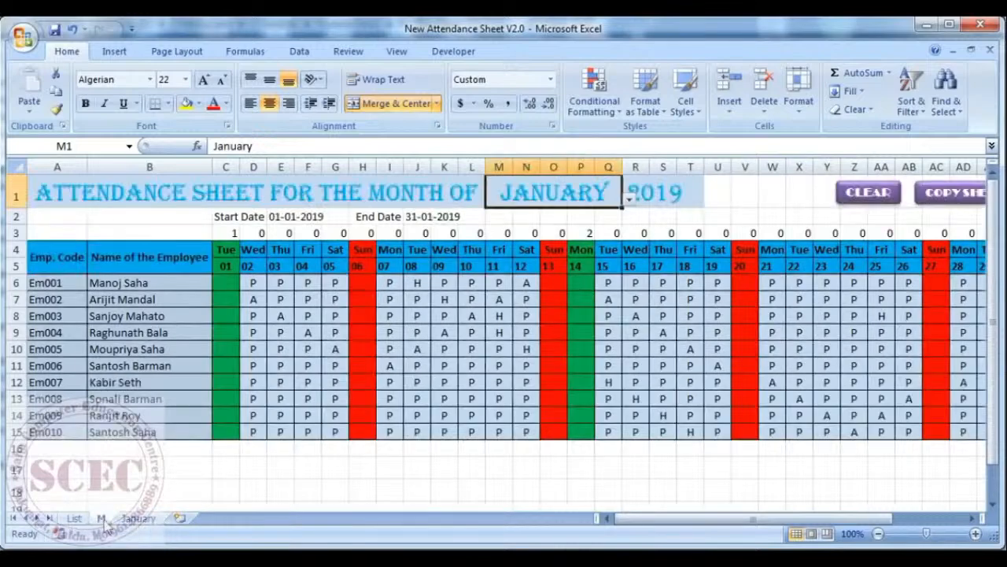
click(868, 205)
mouse_move(629, 518)
mouse_down()
mouse_move(687, 515)
mouse_move(642, 525)
mouse_up()
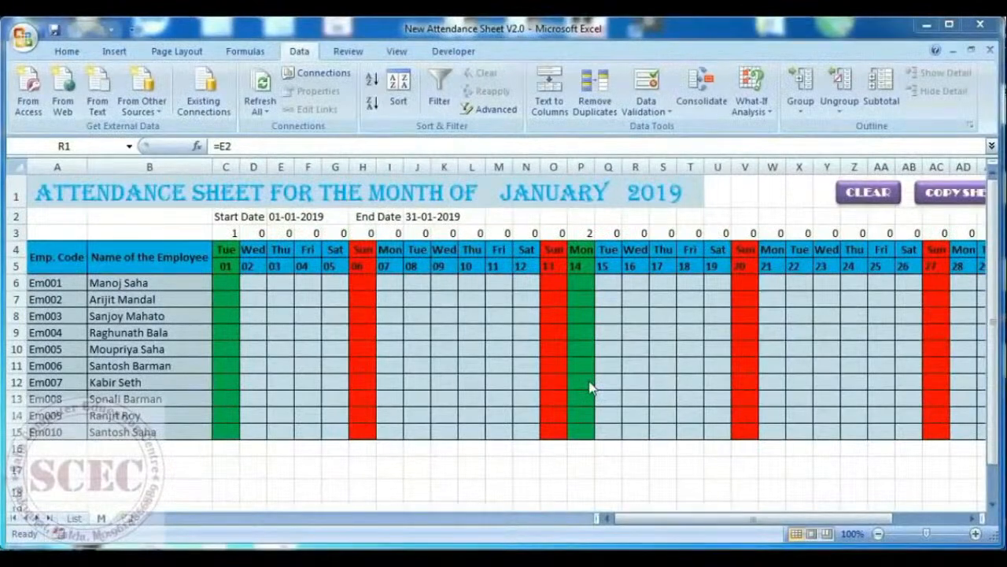
Create a new blank workbook
click(28, 48)
click(59, 73)
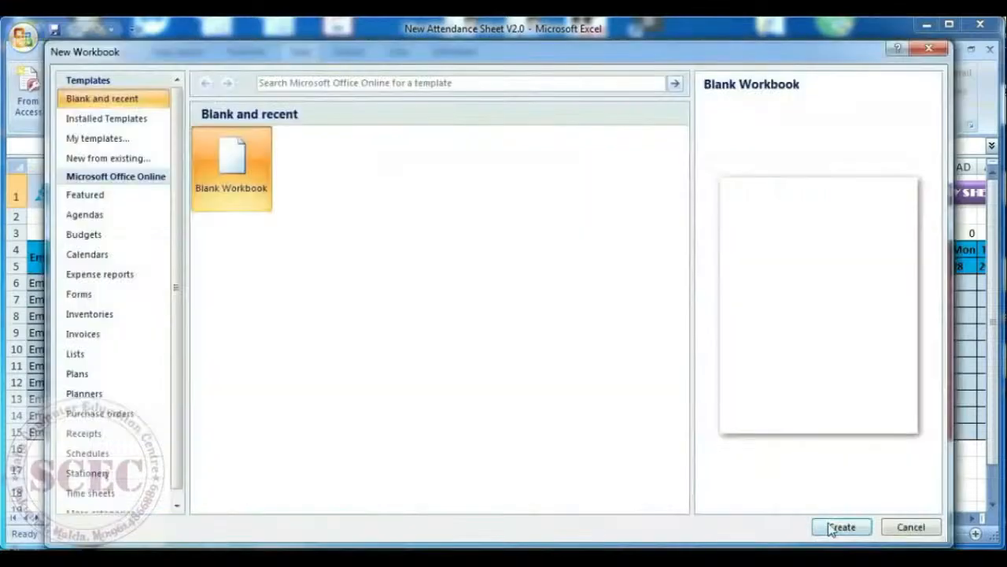
click(841, 527)
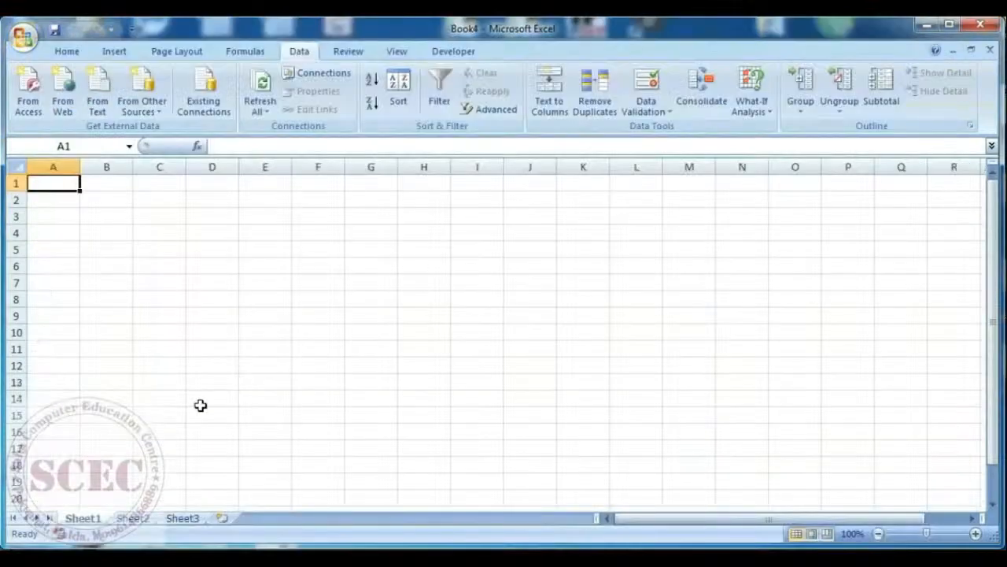
Rename Sheet1 as Helper
right_click(89, 521)
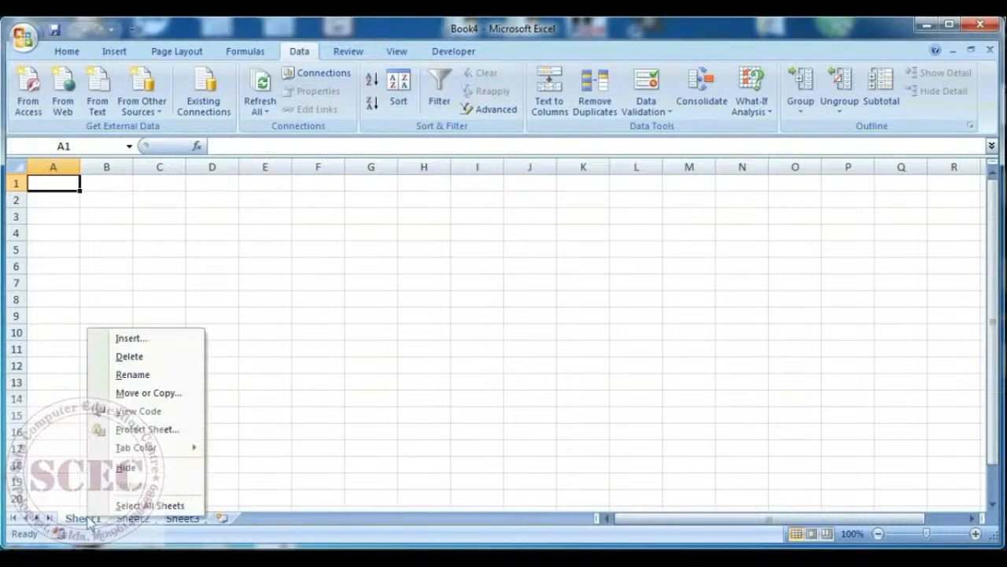
click(130, 374)
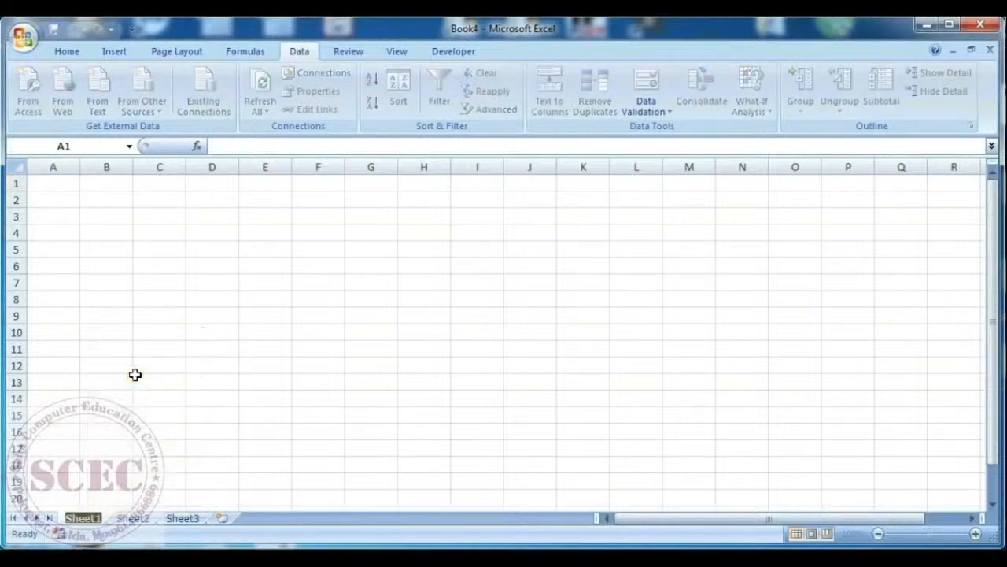
text(Helper)
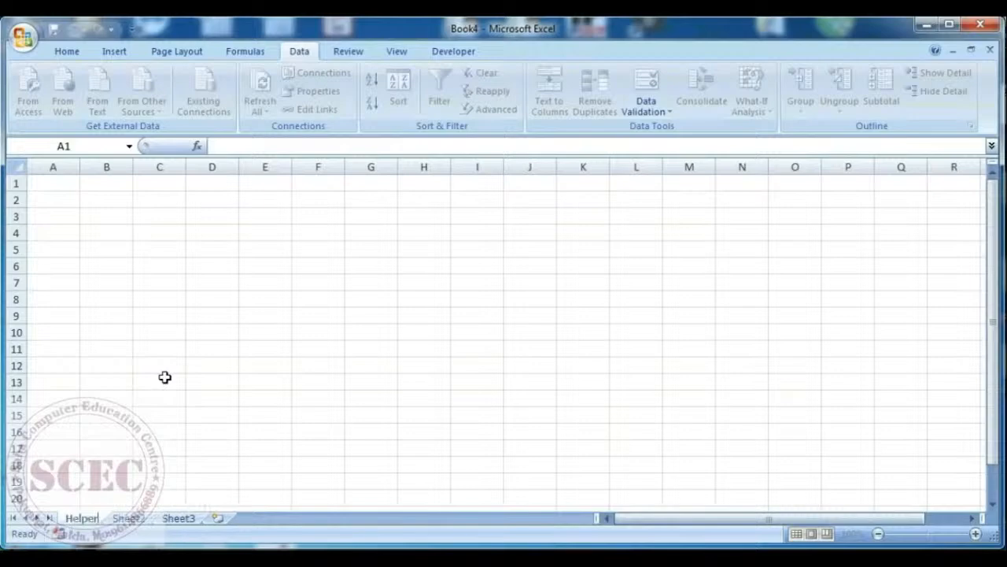
key(Return)
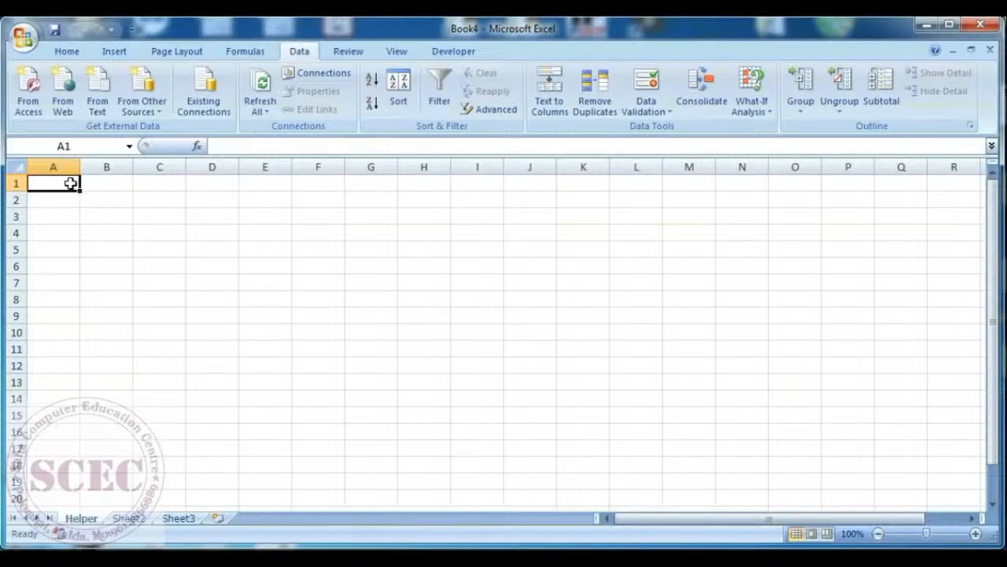
Enter the heading Months in A1 and fill January through December down A2:A13
text(Month)
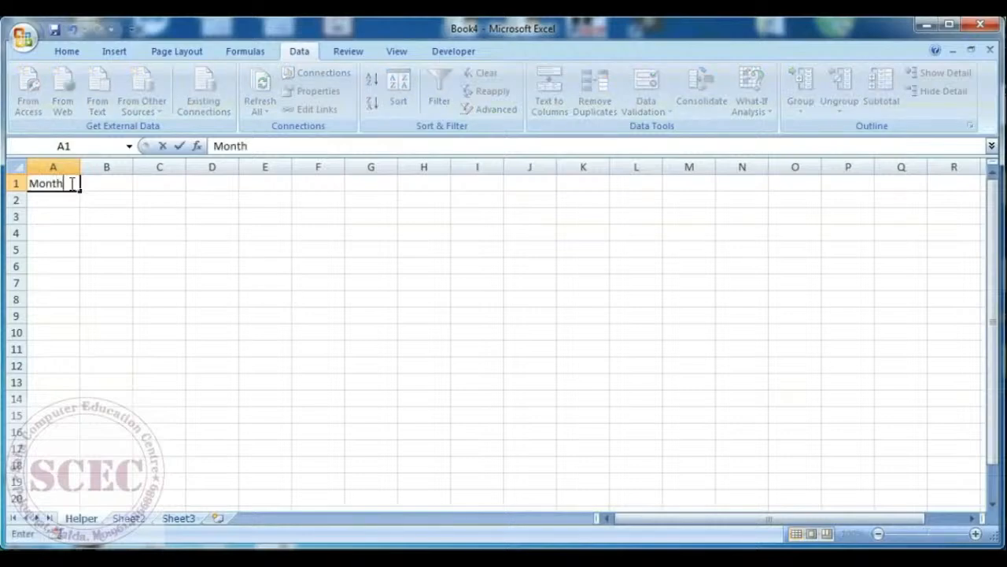
text(s)
key(Return)
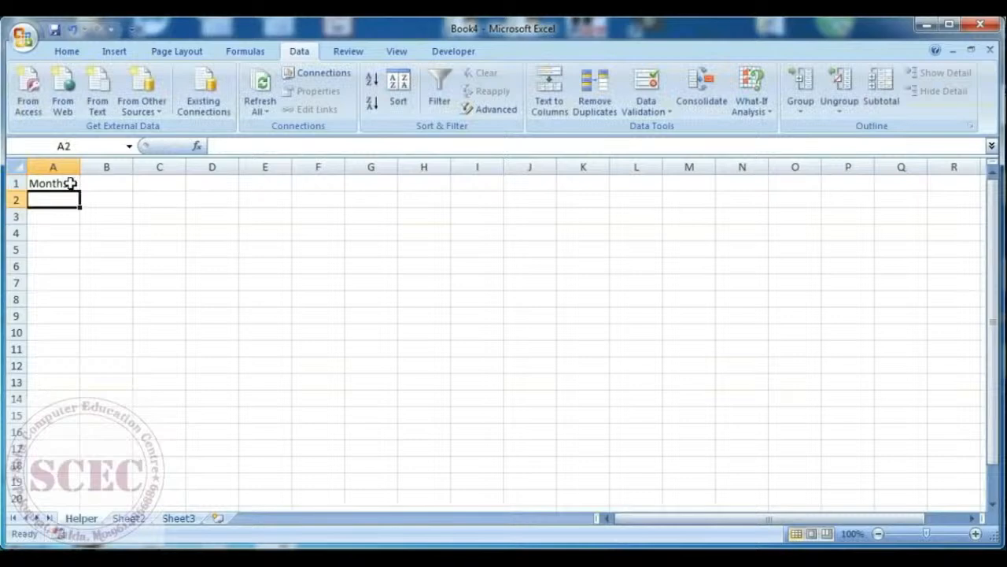
text(Janua)
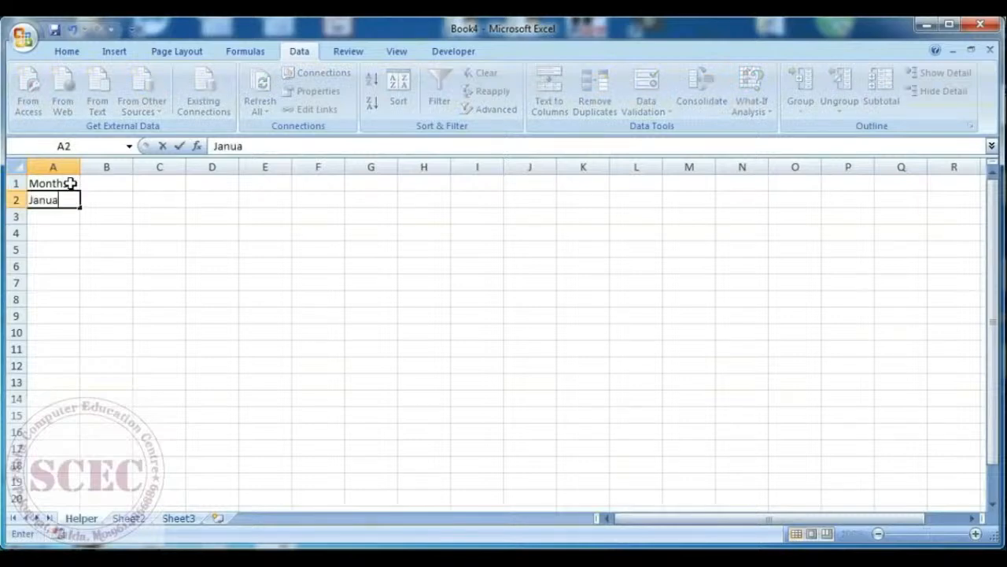
text(ry)
key(Return)
click(68, 196)
drag(81, 208, 77, 385)
Define the workbook-level name Months for the month list in A2:A13
drag(55, 201, 54, 384)
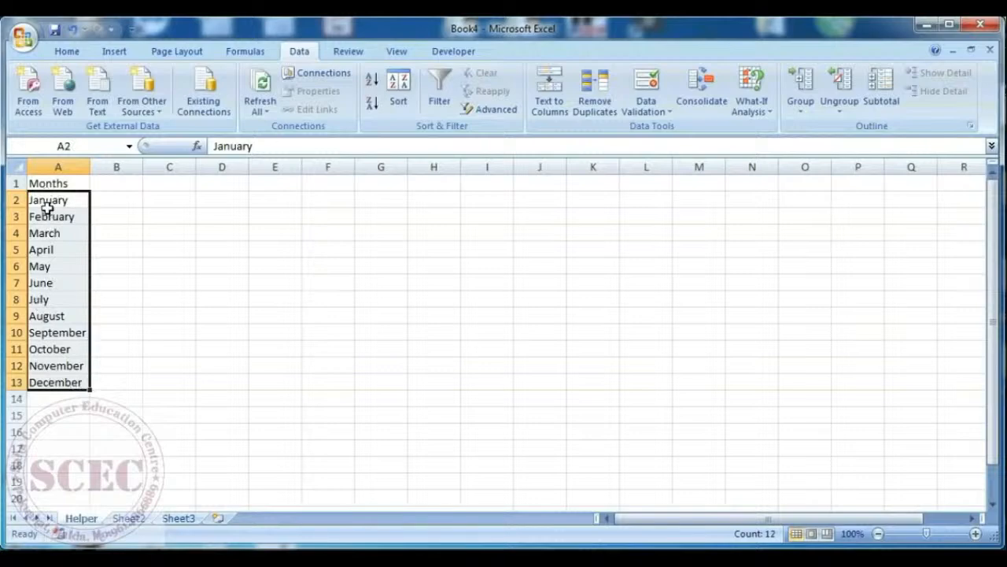
click(243, 54)
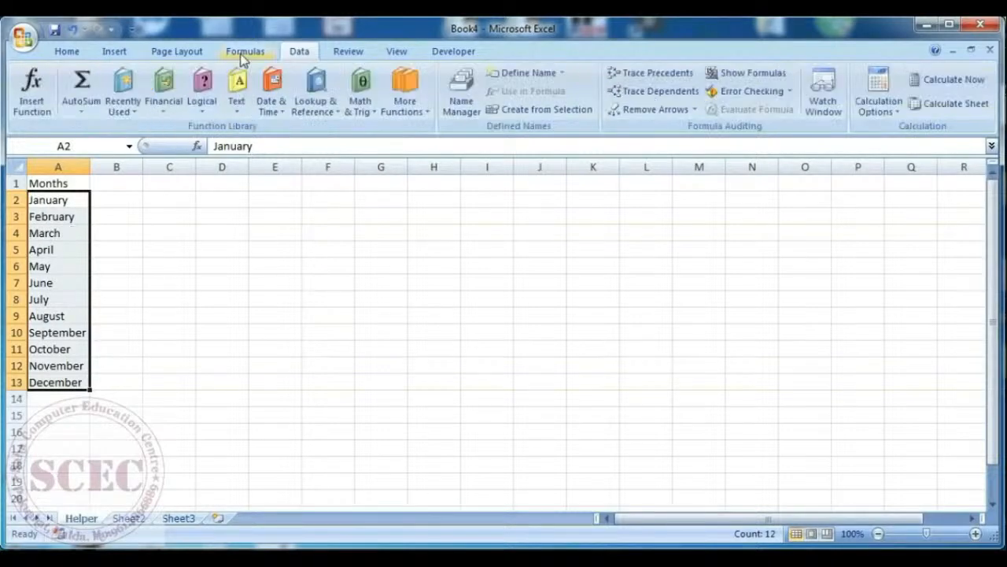
click(517, 72)
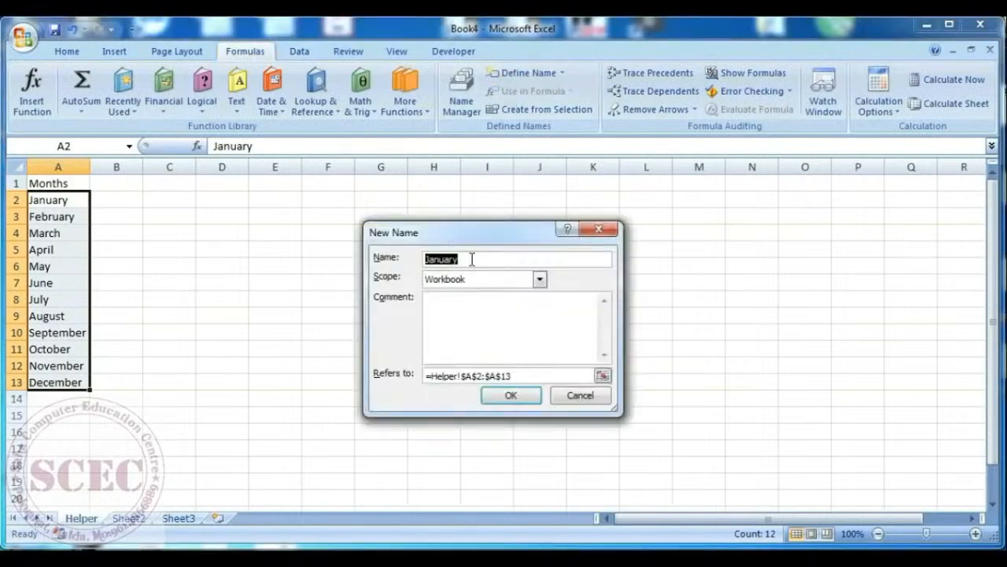
text(Months)
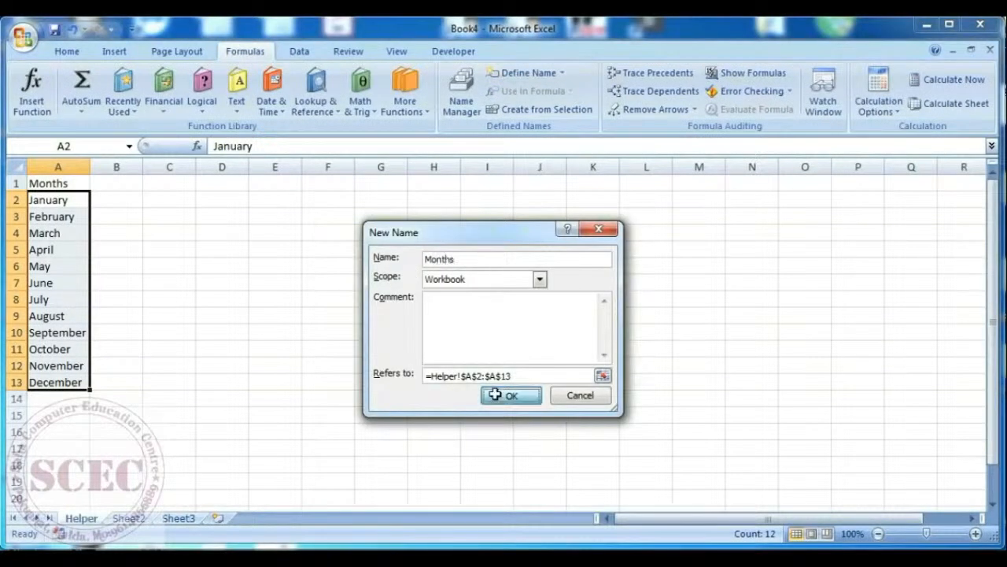
click(511, 394)
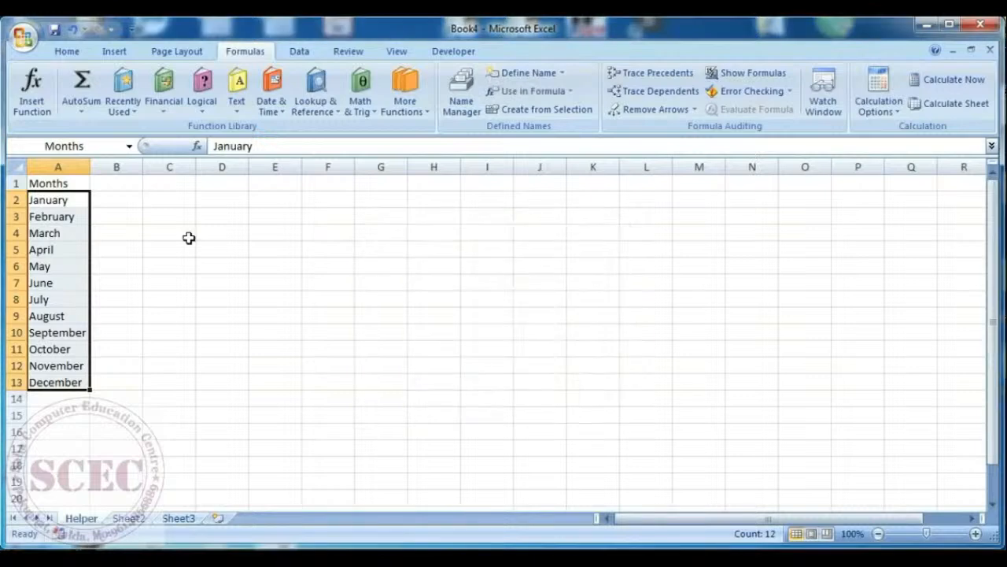
Enter the heading Holidays in C1 of the Helper sheet
click(171, 184)
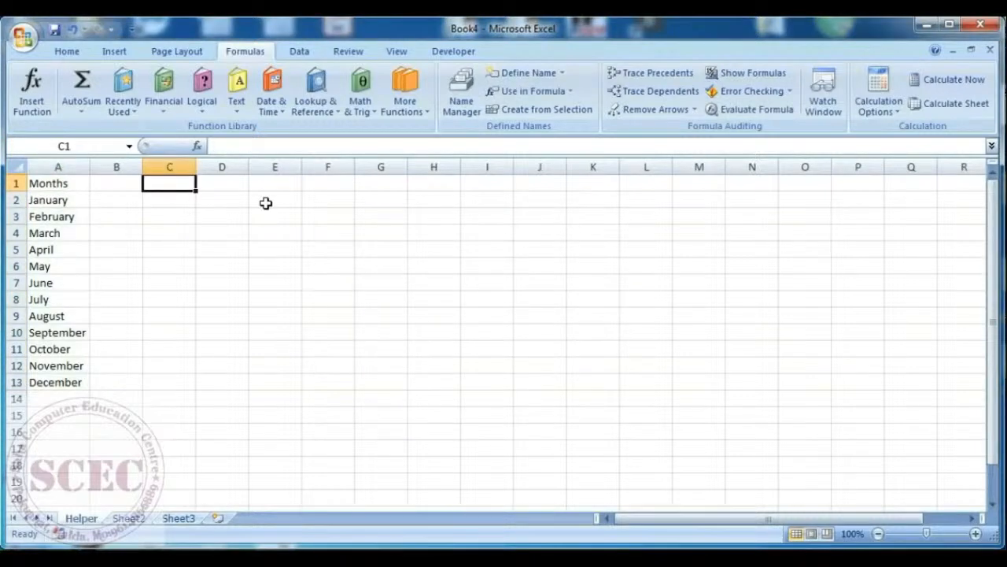
text(Holiday)
key(Return)
drag(170, 201, 167, 415)
drag(223, 200, 227, 415)
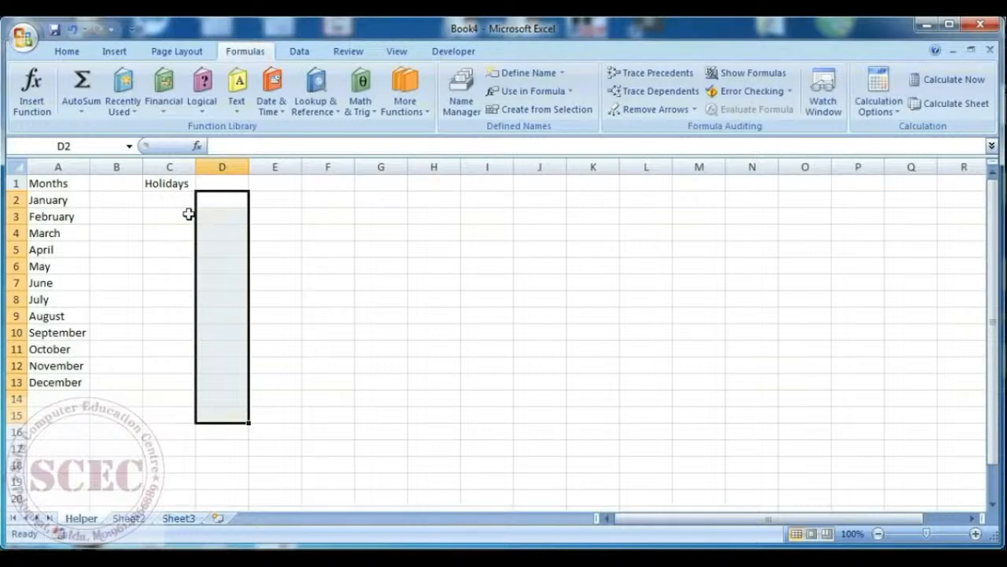
Copy the holiday names and dates from the List sheet of New Attendance Sheet V2.0 into the Helper sheet, starting at C2
click(317, 555)
click(74, 519)
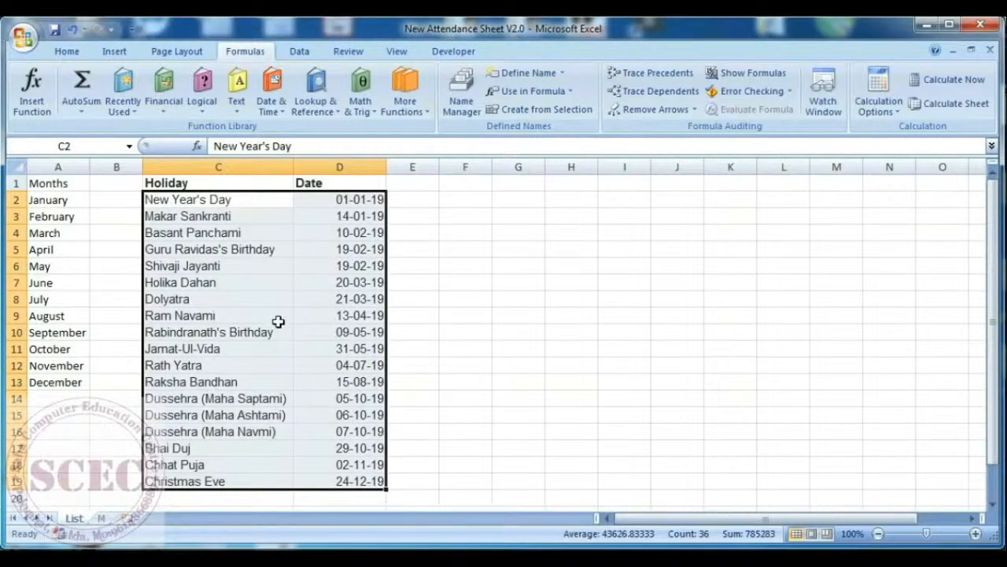
key(ctrl+c)
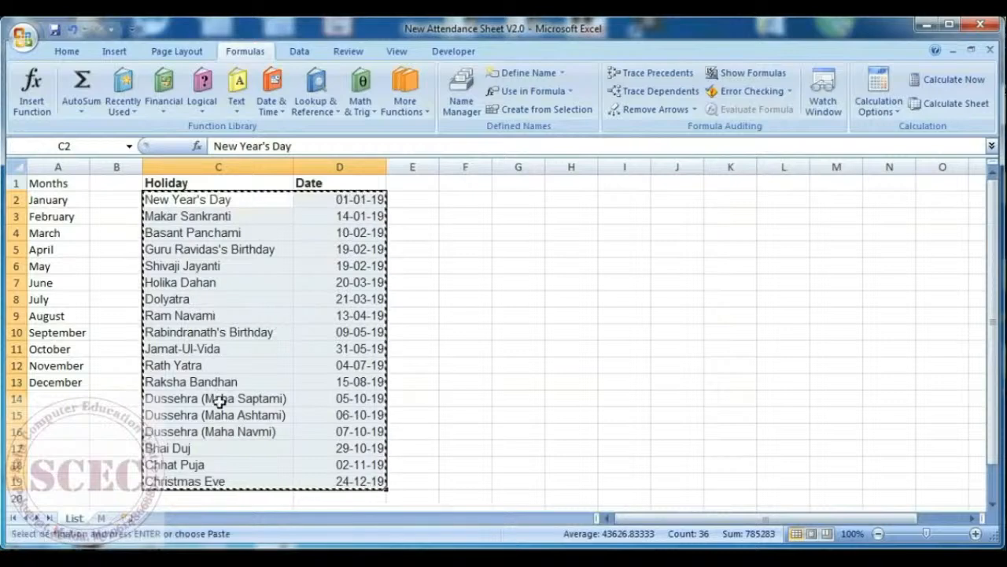
click(235, 560)
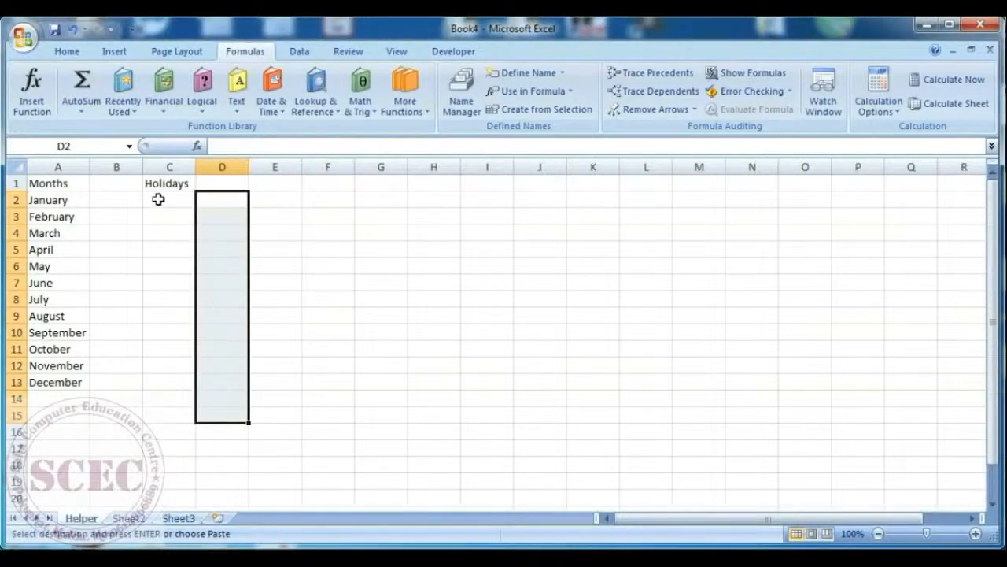
click(158, 200)
key(ctrl+v)
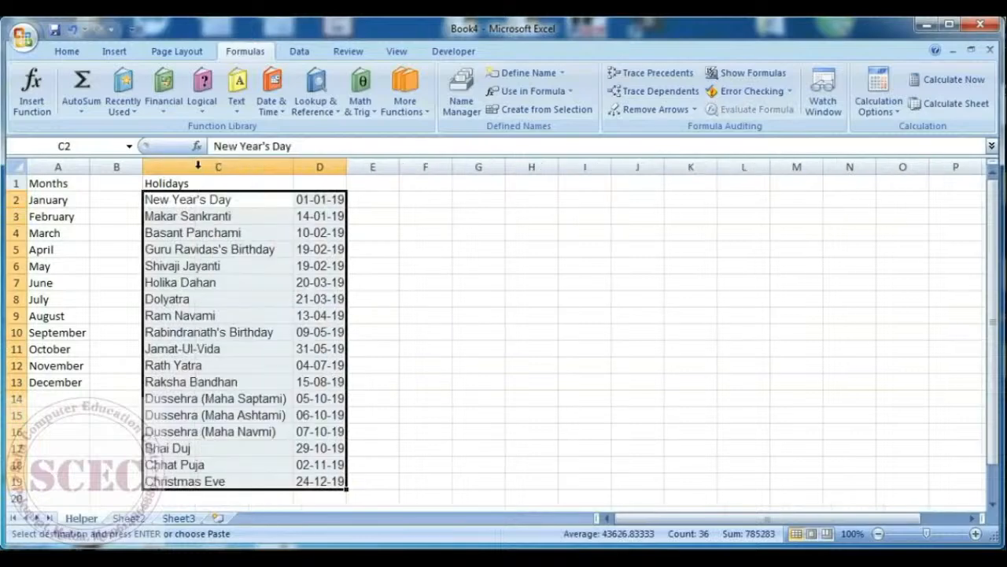
Define the workbook-level name Holidays for the holiday dates in D2:D19
drag(319, 199, 318, 479)
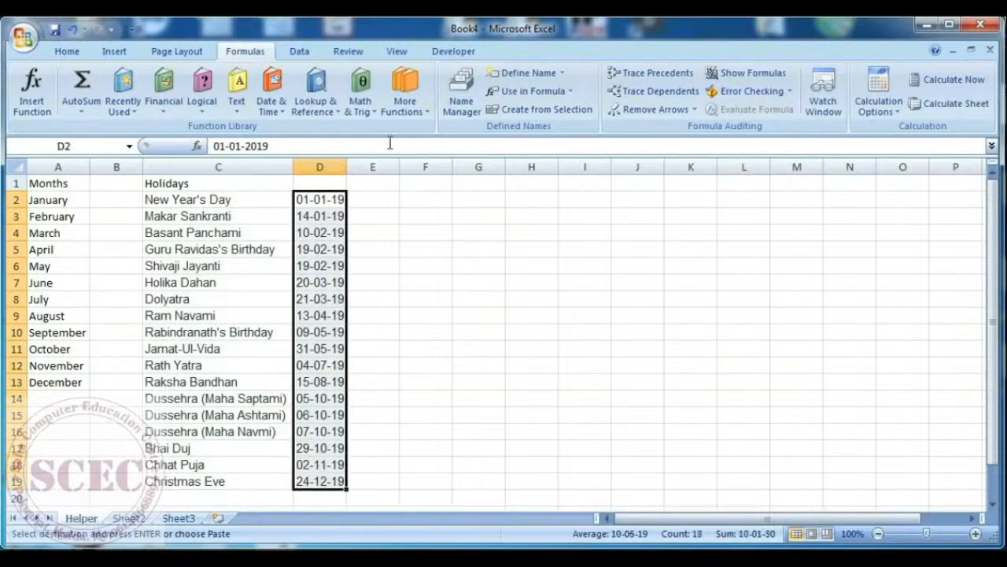
click(521, 76)
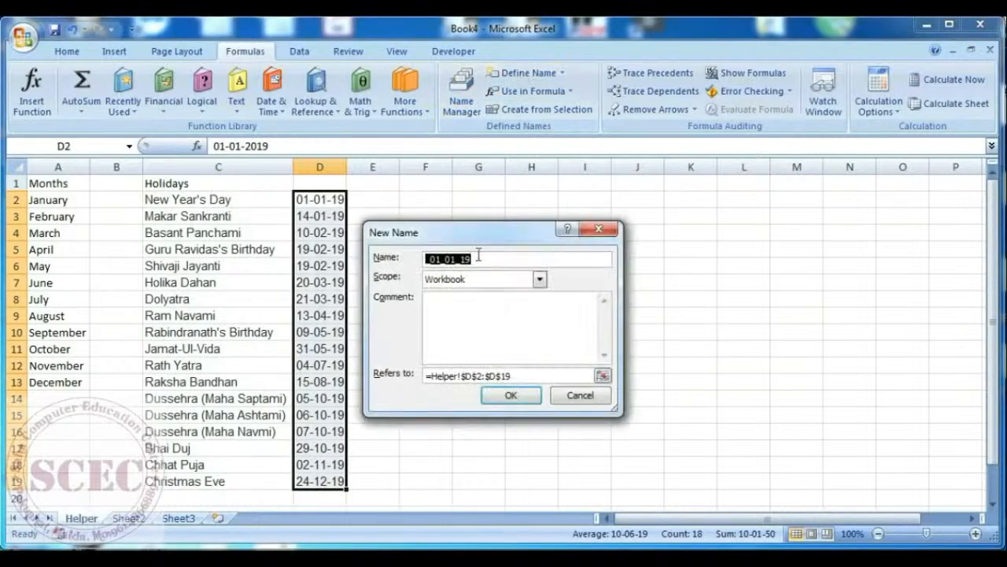
text(Holidays)
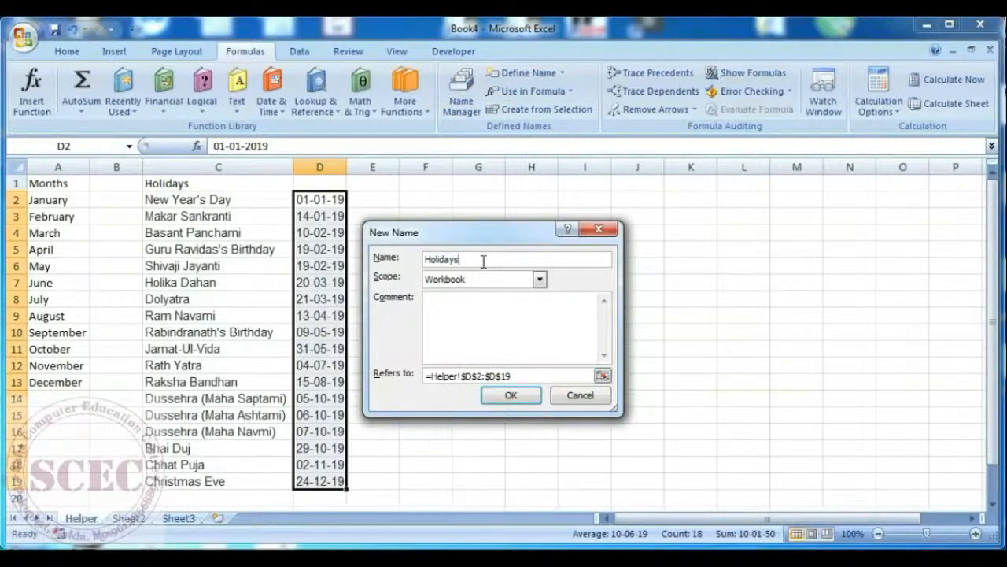
click(510, 394)
click(468, 326)
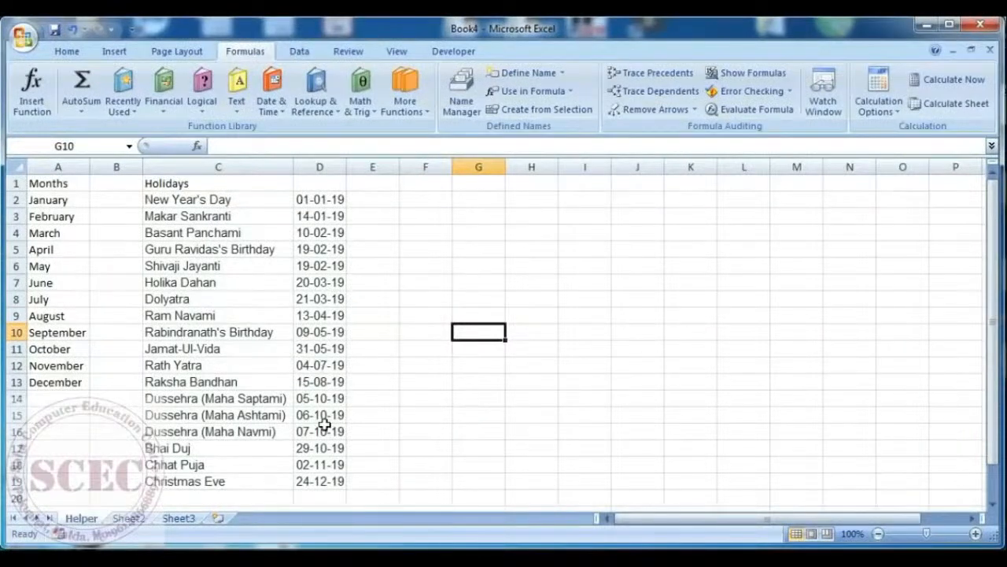
Rename Sheet2 as Attendance
click(129, 518)
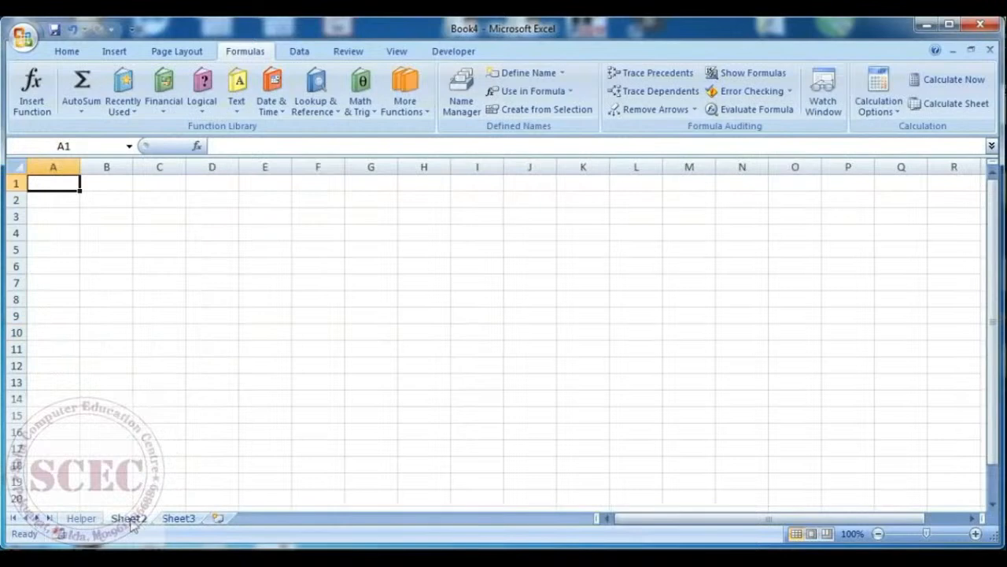
right_click(130, 519)
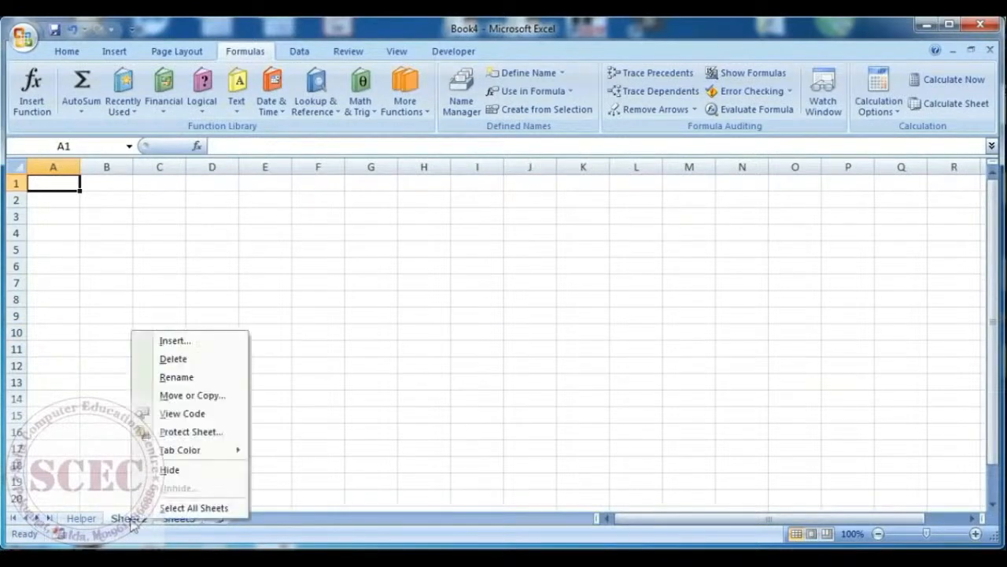
click(173, 378)
text(Attendance)
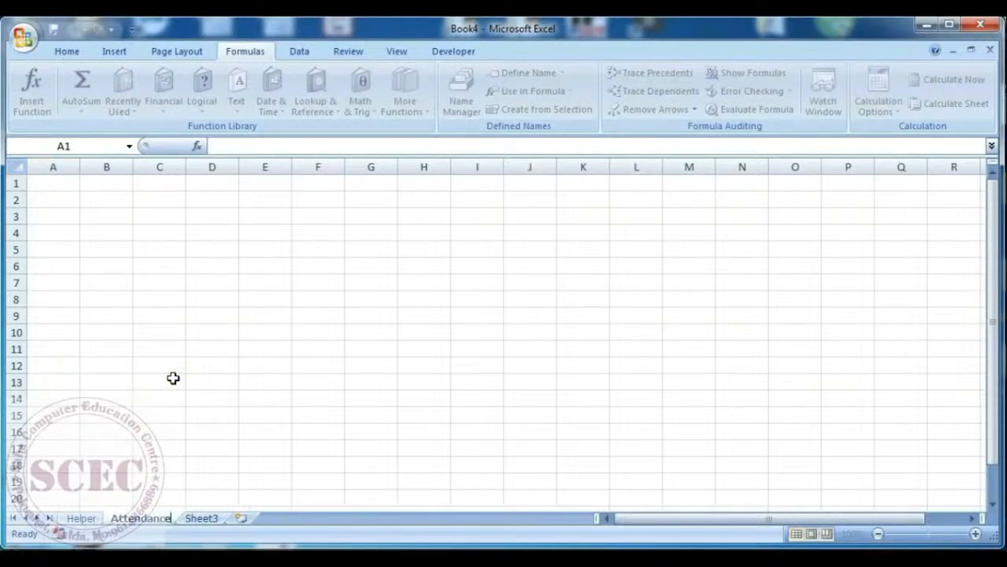
click(173, 378)
Delete the unused Sheet3 from the workbook
click(202, 519)
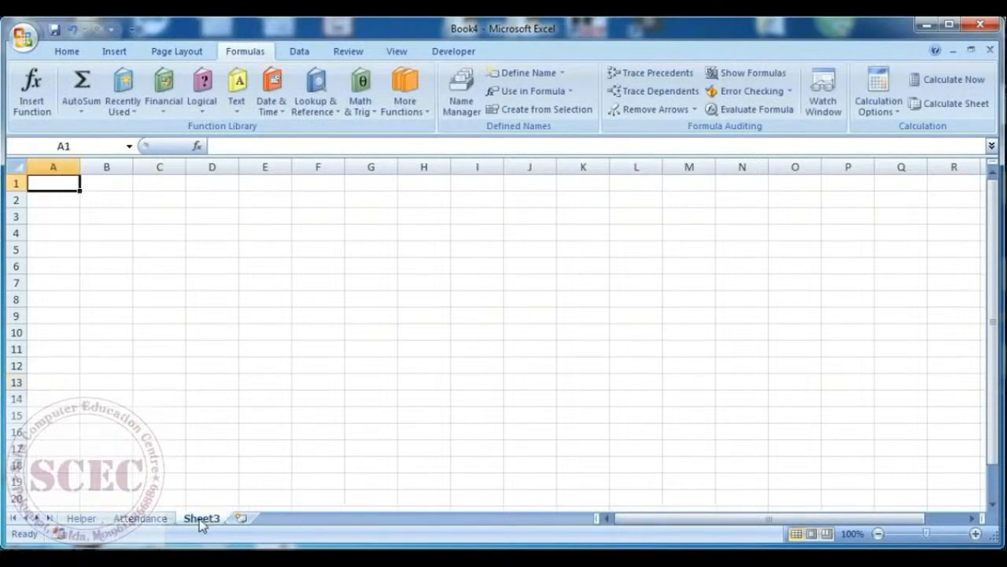
right_click(201, 524)
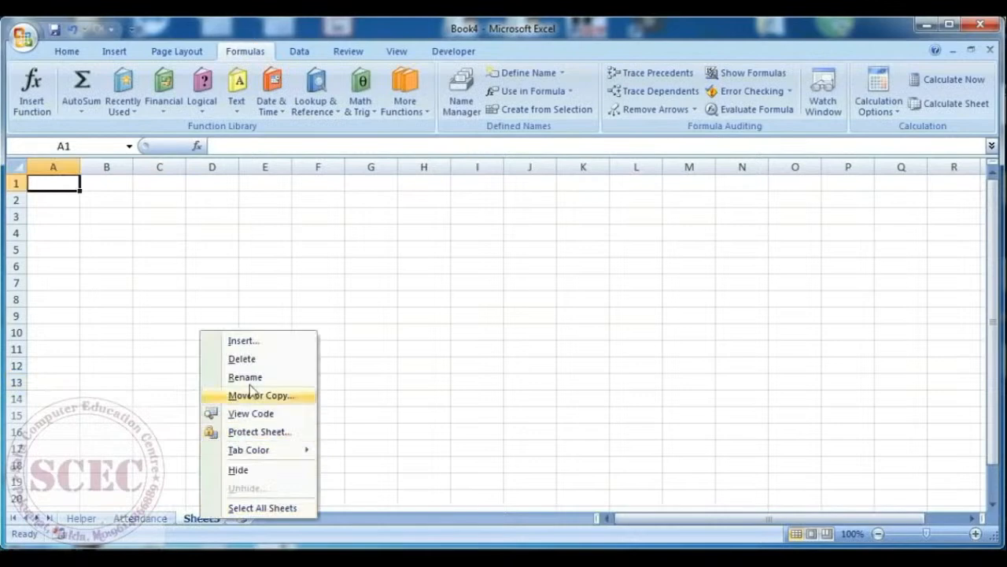
click(240, 358)
Enter the title Attendance for the month of in A1 of the Attendance sheet
click(45, 184)
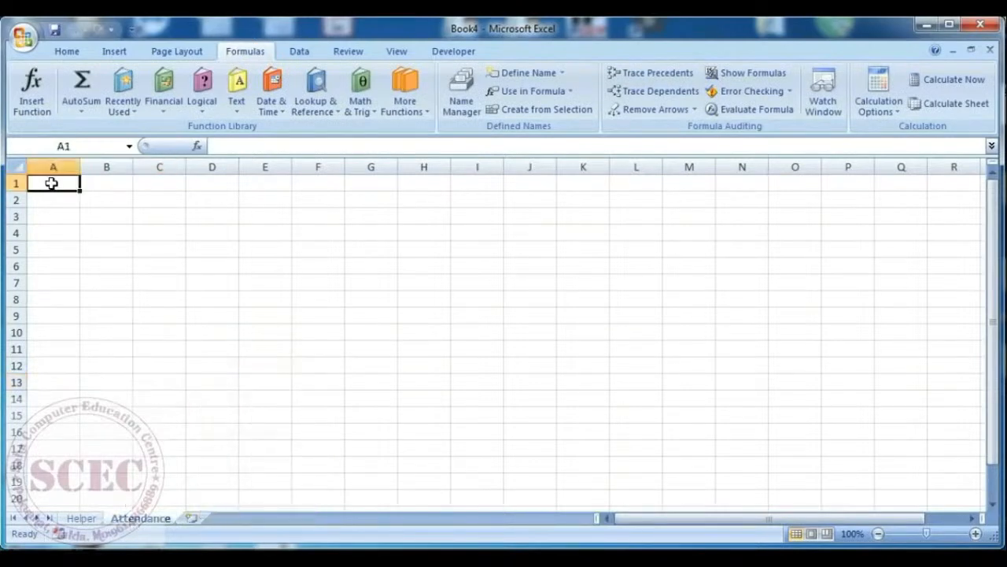
text(Attendance)
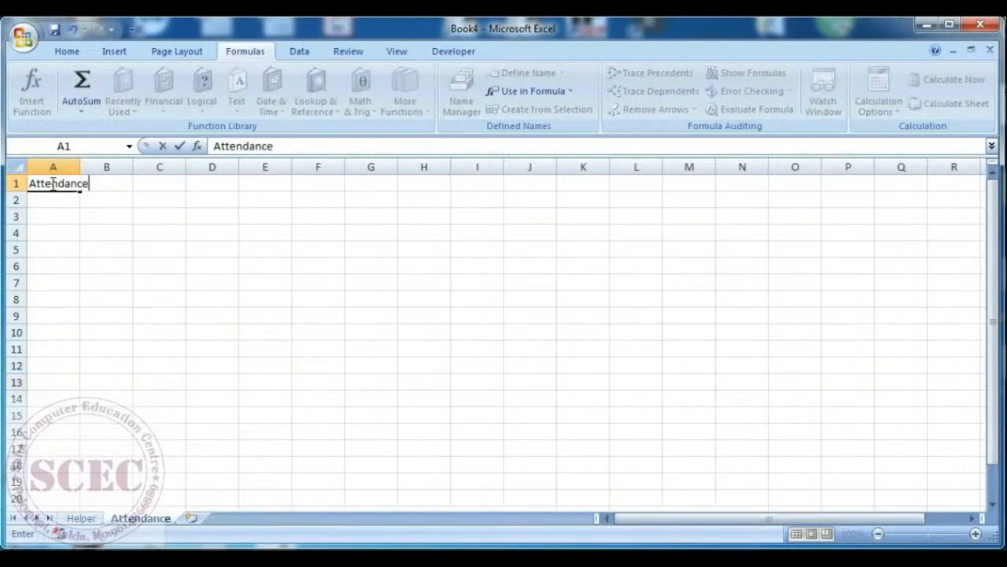
text( for the)
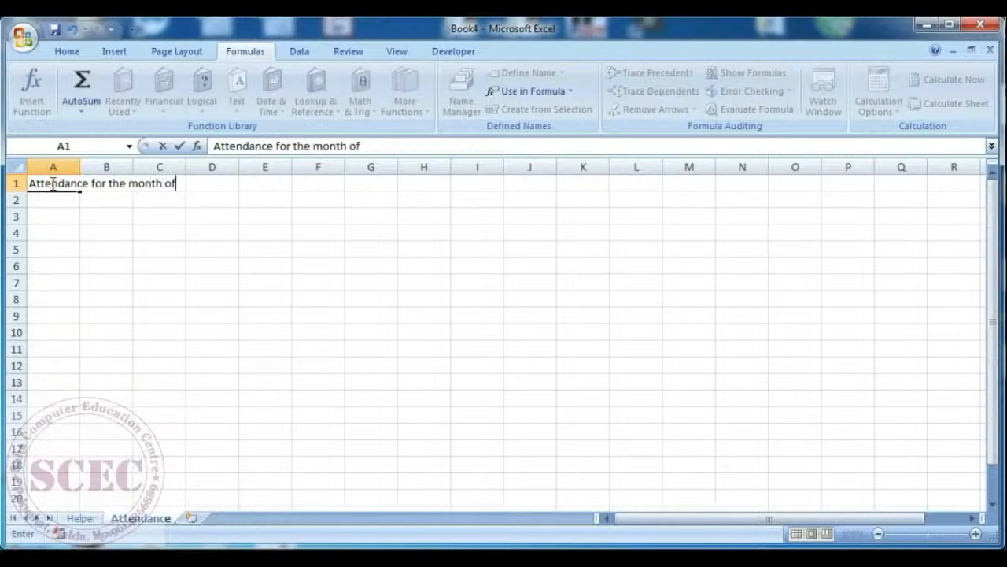
text( month of)
key(Return)
Merge and center A1:L1 for the title and M1:Q1 for the month cell
drag(38, 184, 614, 183)
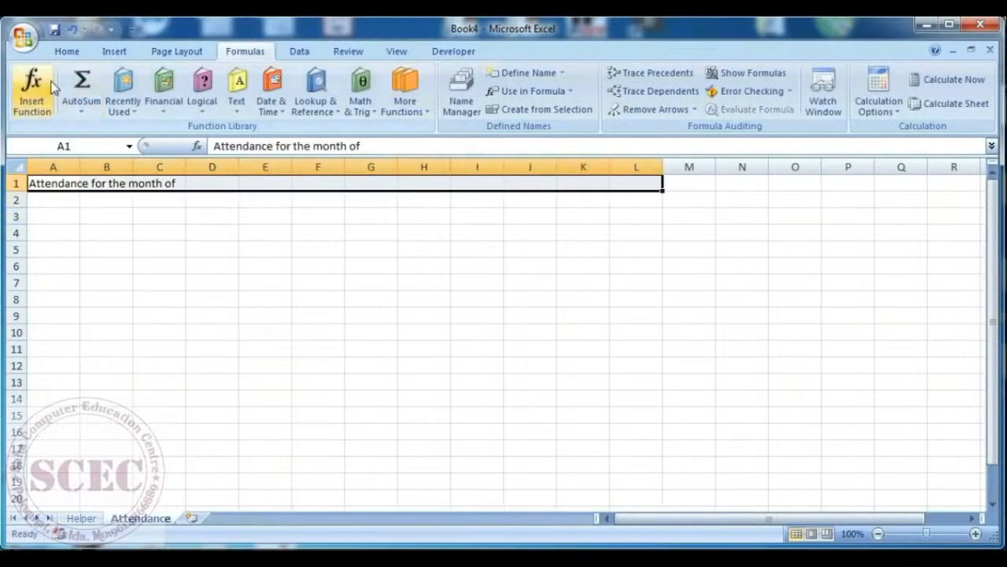
click(67, 51)
click(394, 103)
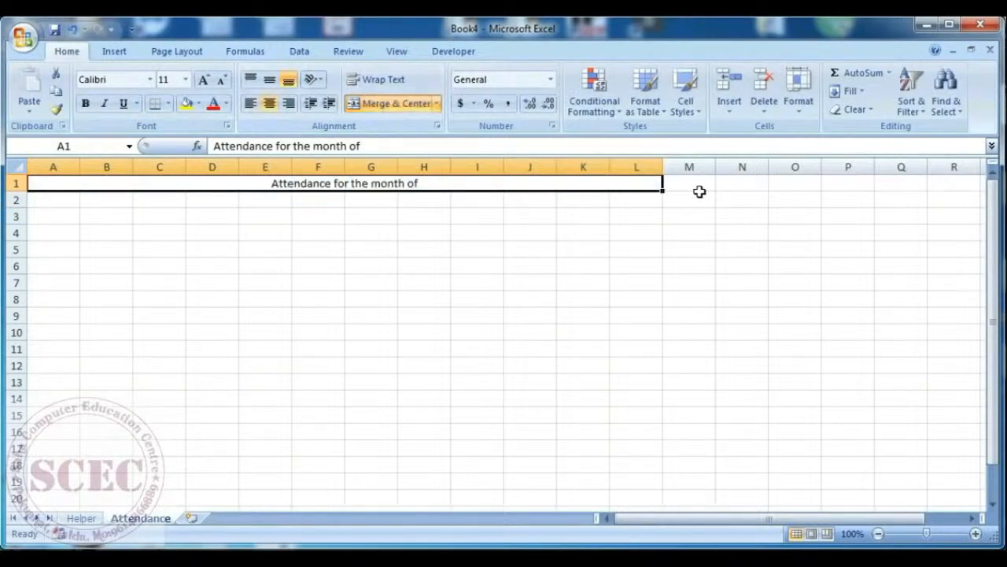
drag(681, 184, 889, 183)
click(389, 103)
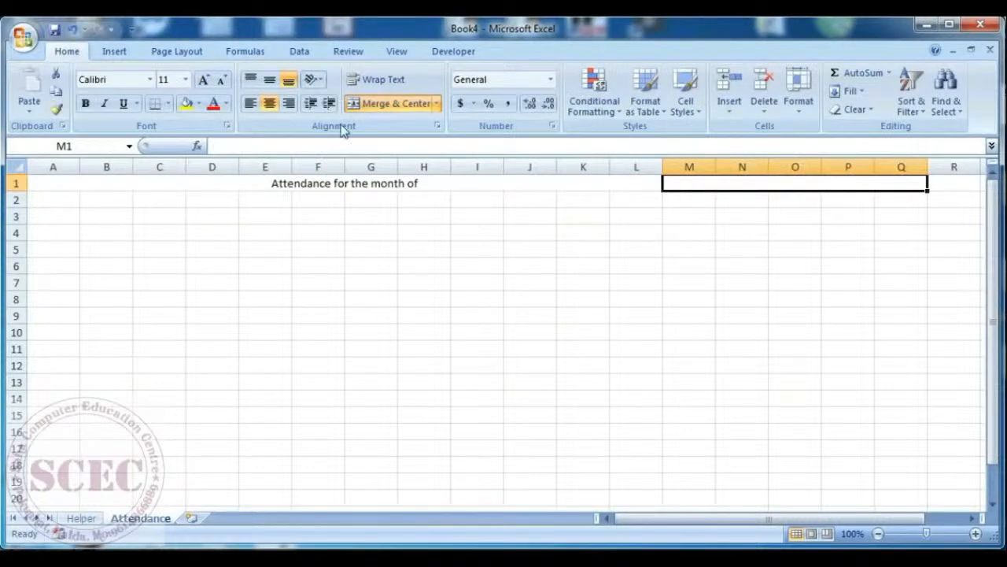
Add list data validation with the source =Months to the merged cell M1:Q1 and check its dropdown
click(297, 53)
click(650, 114)
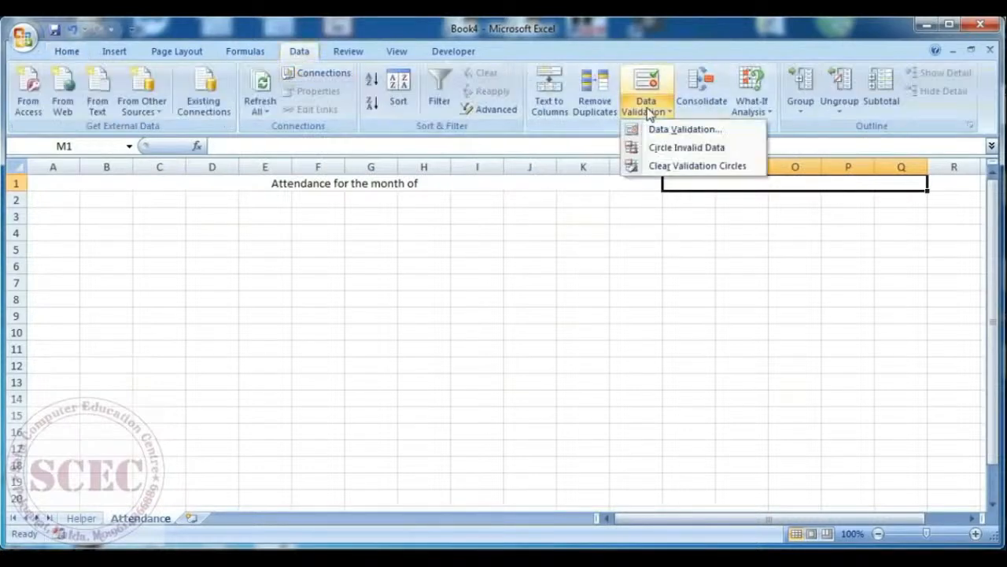
click(664, 132)
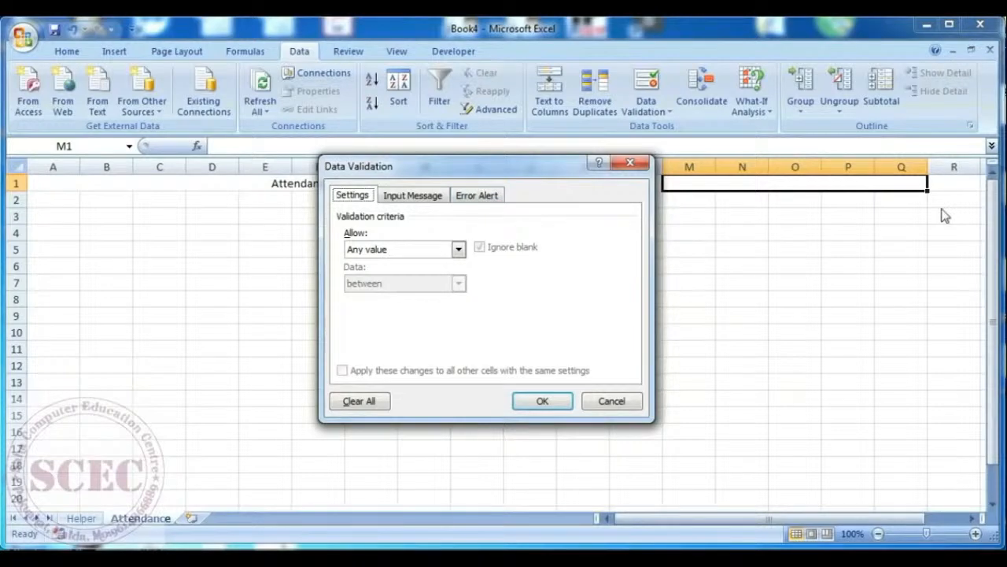
click(458, 249)
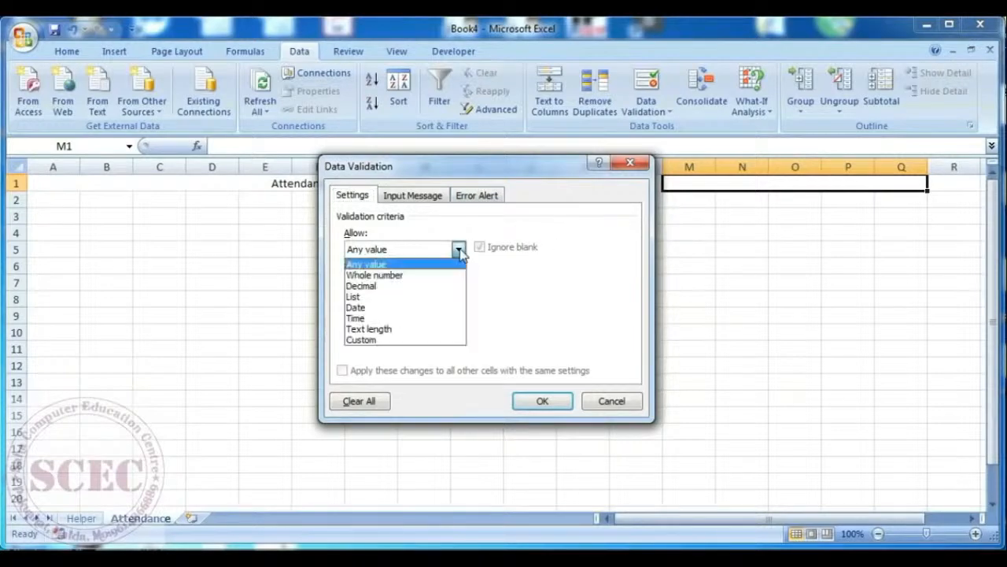
click(426, 295)
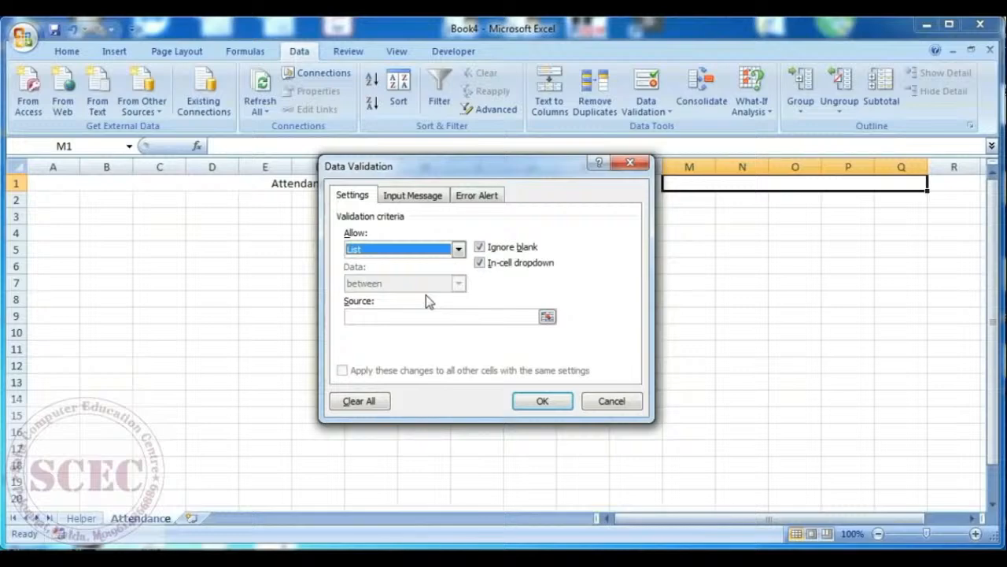
click(363, 317)
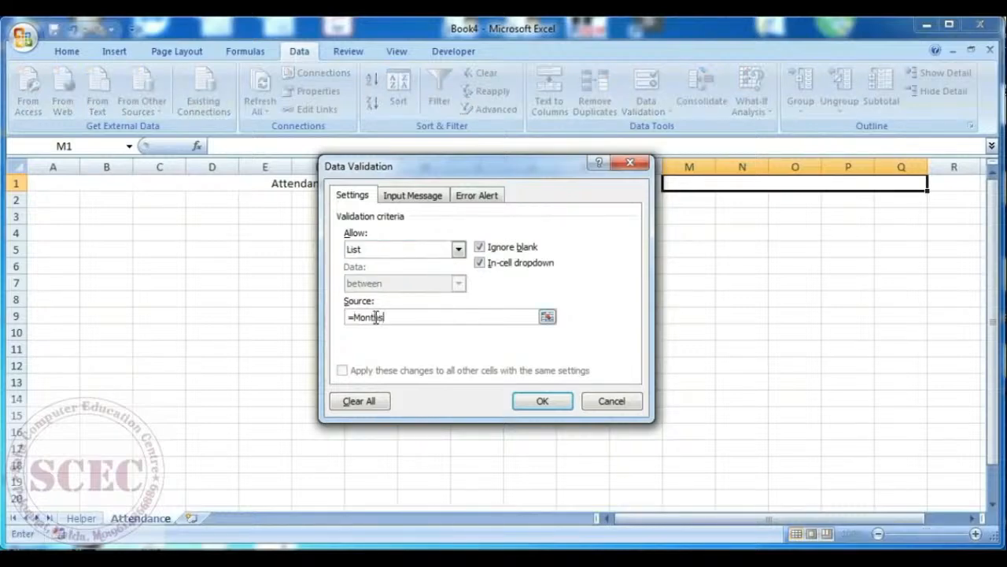
click(541, 400)
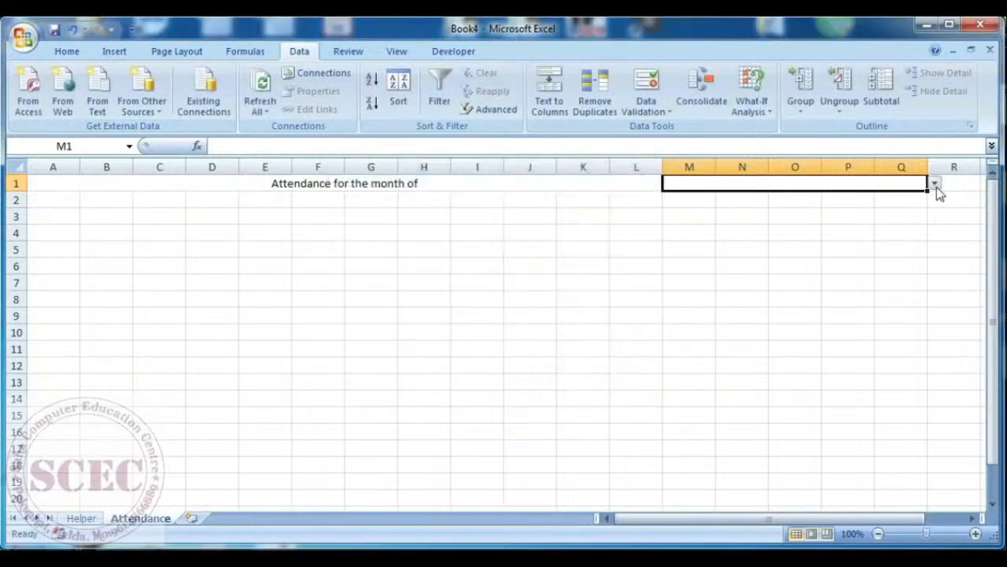
click(935, 184)
drag(935, 213, 934, 186)
Merge and center R1:T1 beside the month cell
click(942, 559)
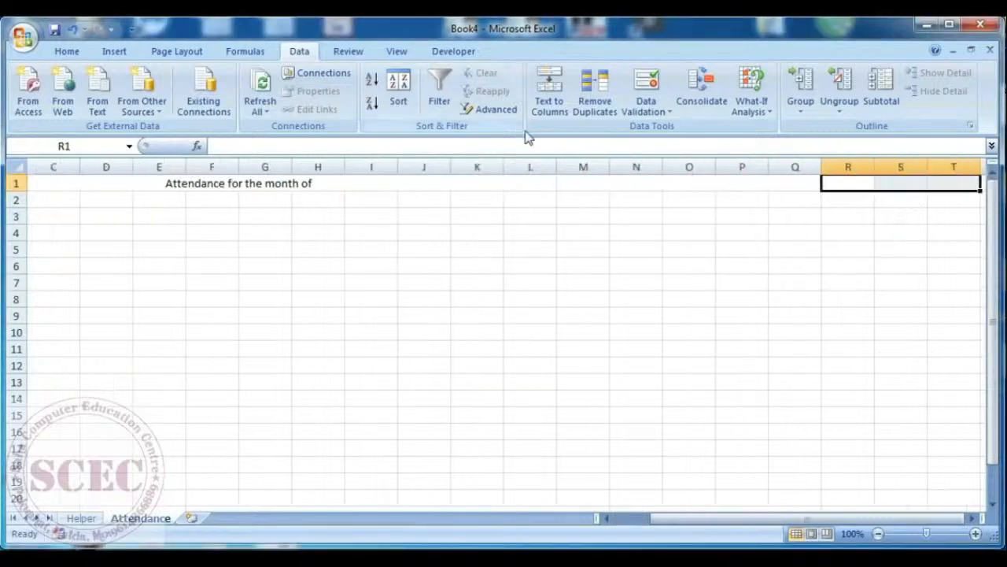
click(67, 51)
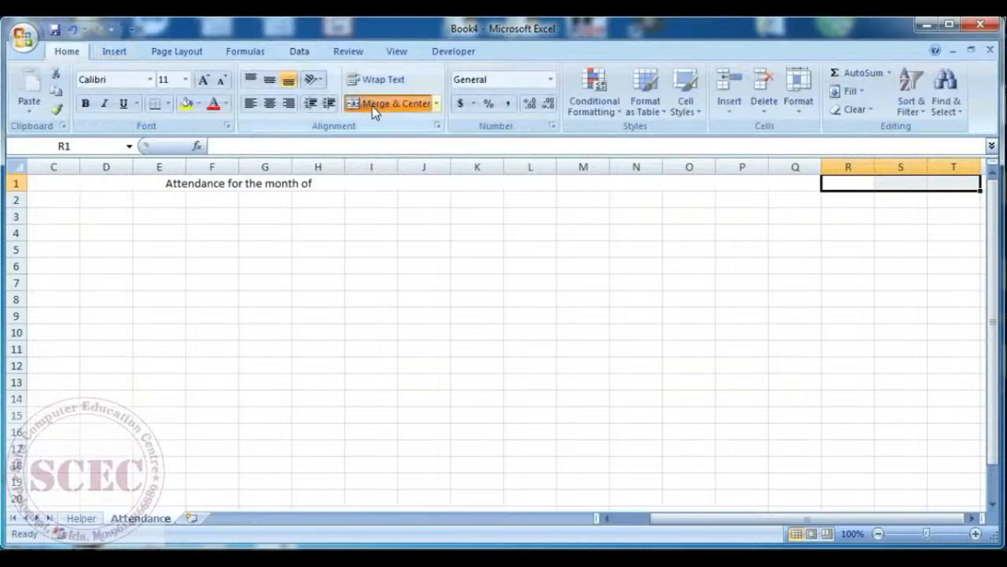
click(393, 104)
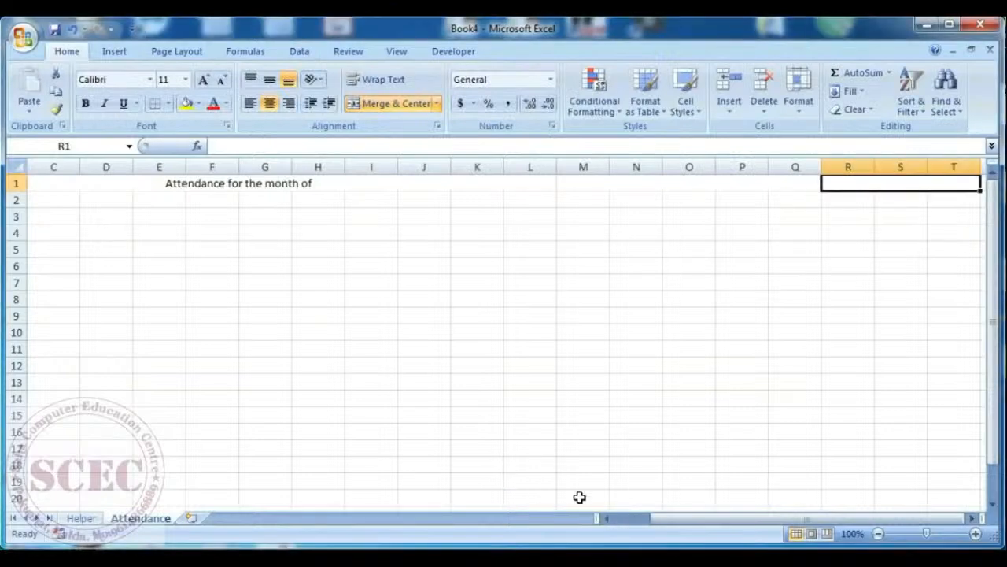
Enter the labels Start Date in C2 and End Date in H2
drag(665, 517, 632, 517)
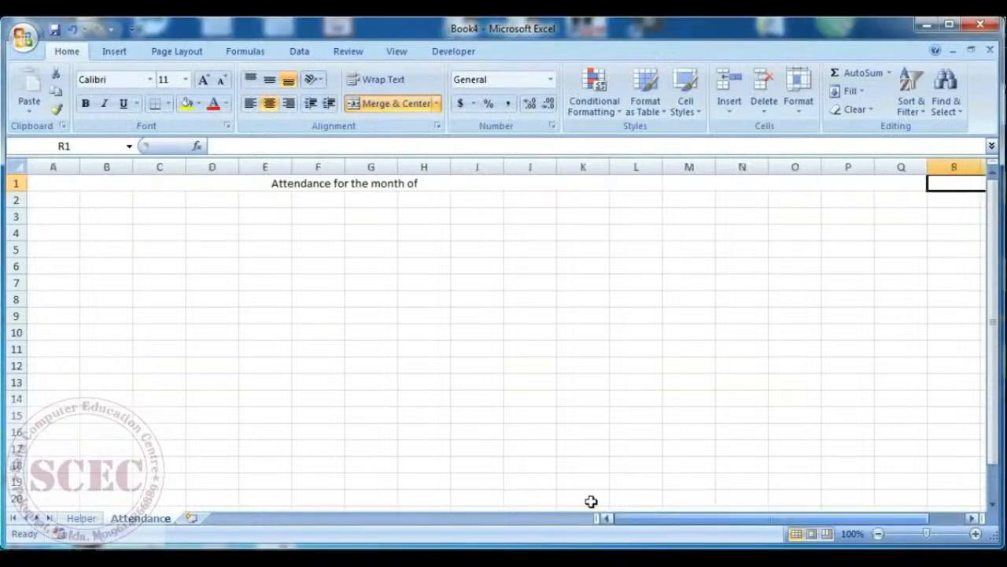
click(154, 207)
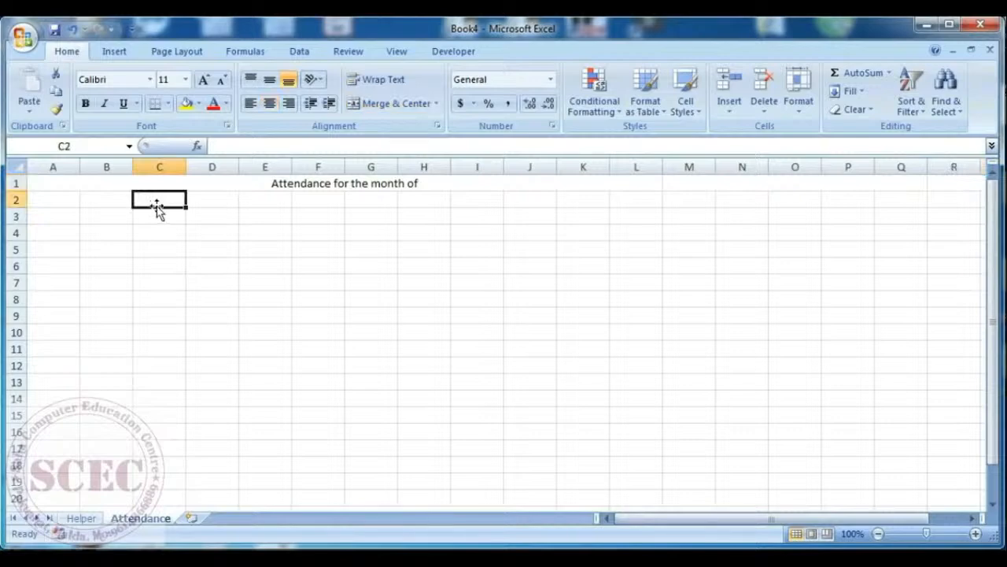
text(Start Date)
key(Tab)
key(Tab)
key(Tab)
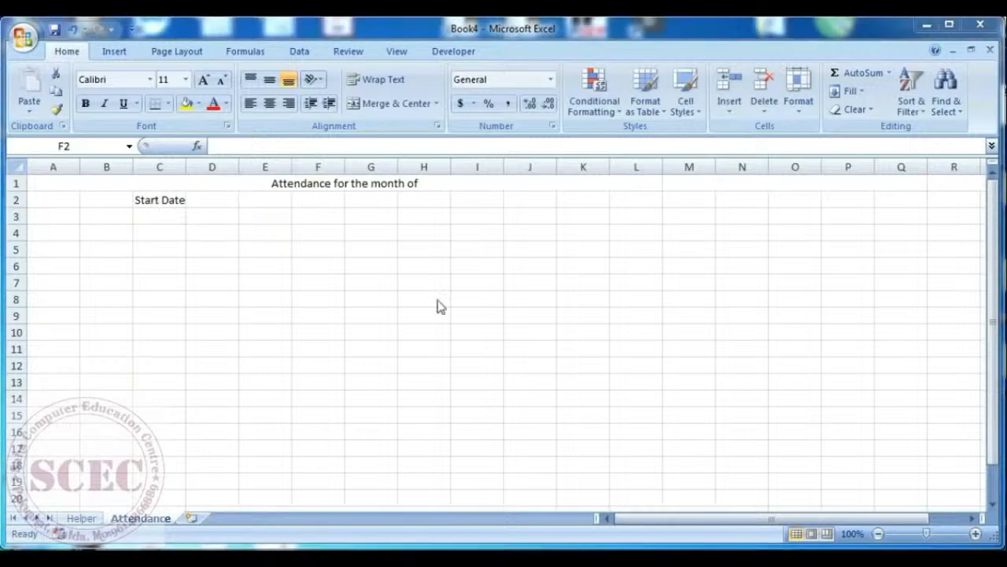
click(431, 203)
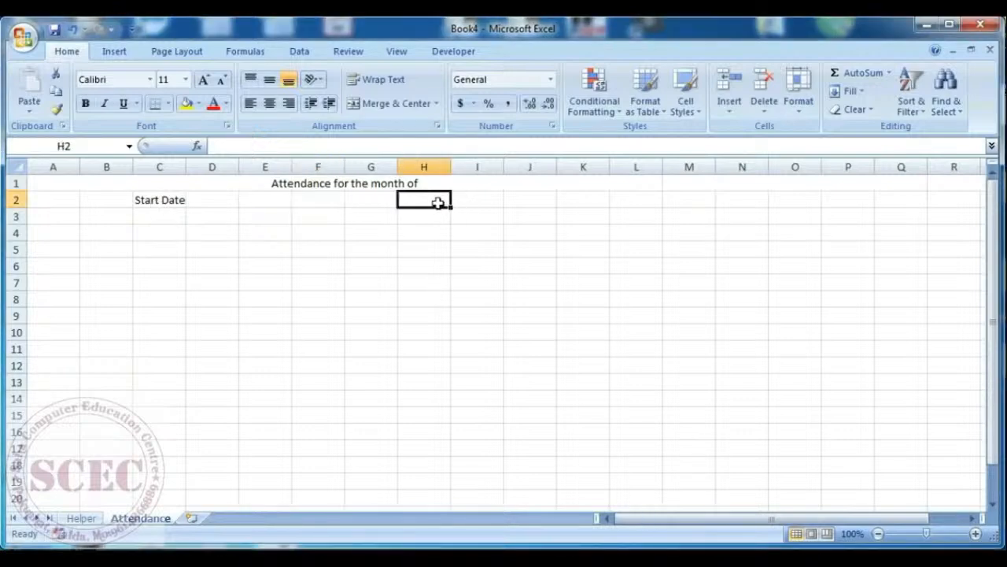
text(End)
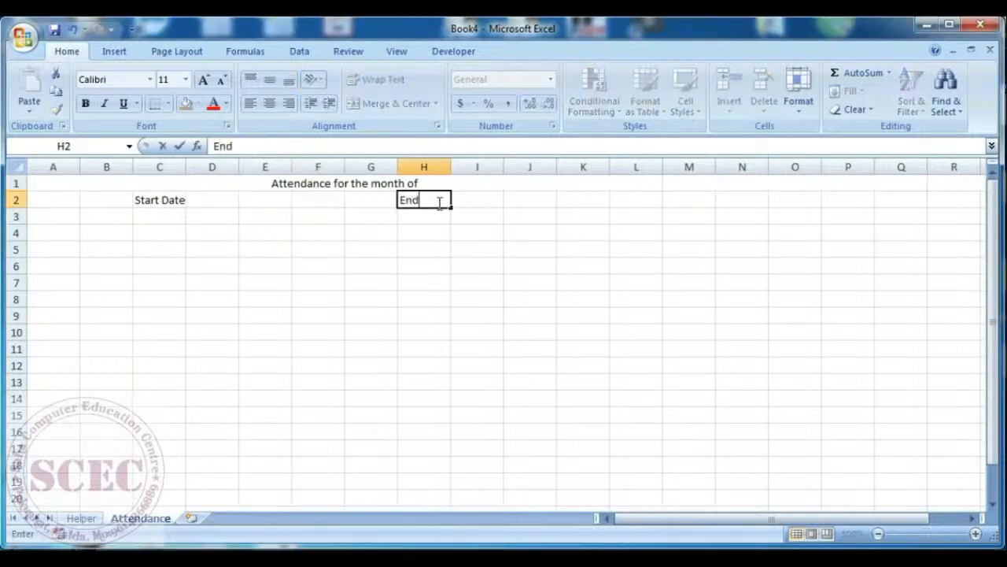
text( Date)
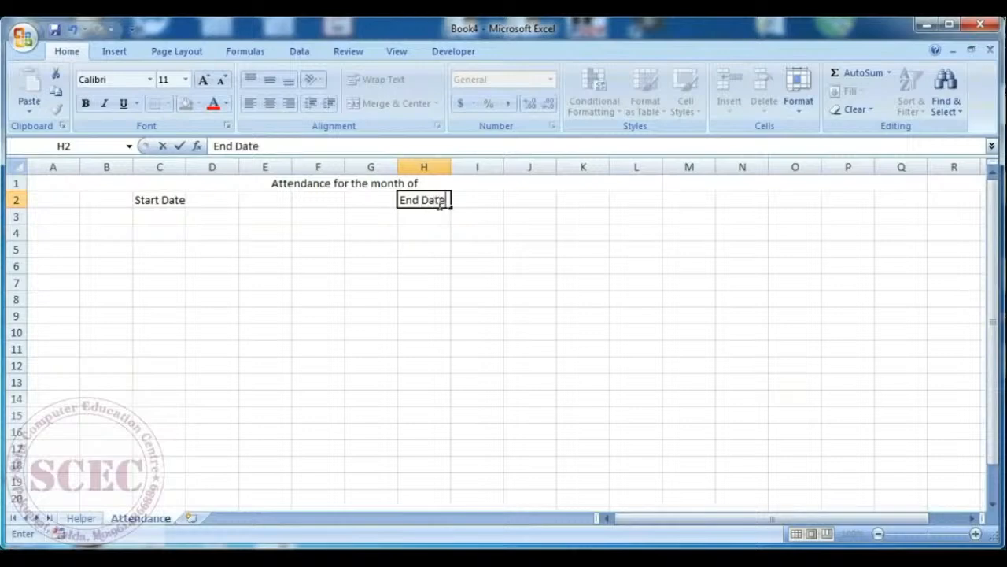
click(279, 206)
Merge and center D2:F2 for the start date and I2:K2 for the end date
click(214, 199)
drag(214, 200, 293, 206)
click(375, 105)
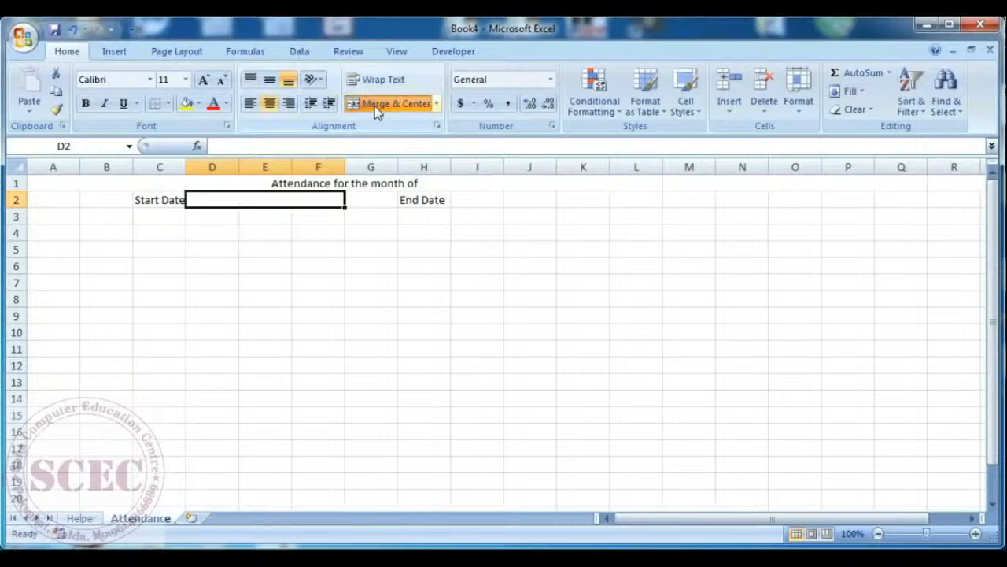
drag(475, 203, 570, 201)
click(390, 108)
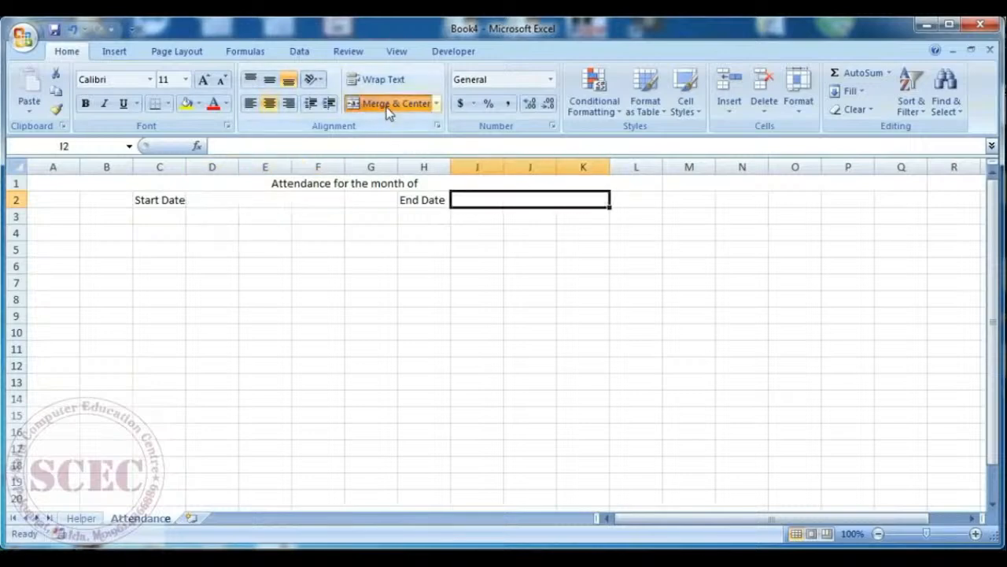
Choose January from the month list in the merged cell M1
click(269, 201)
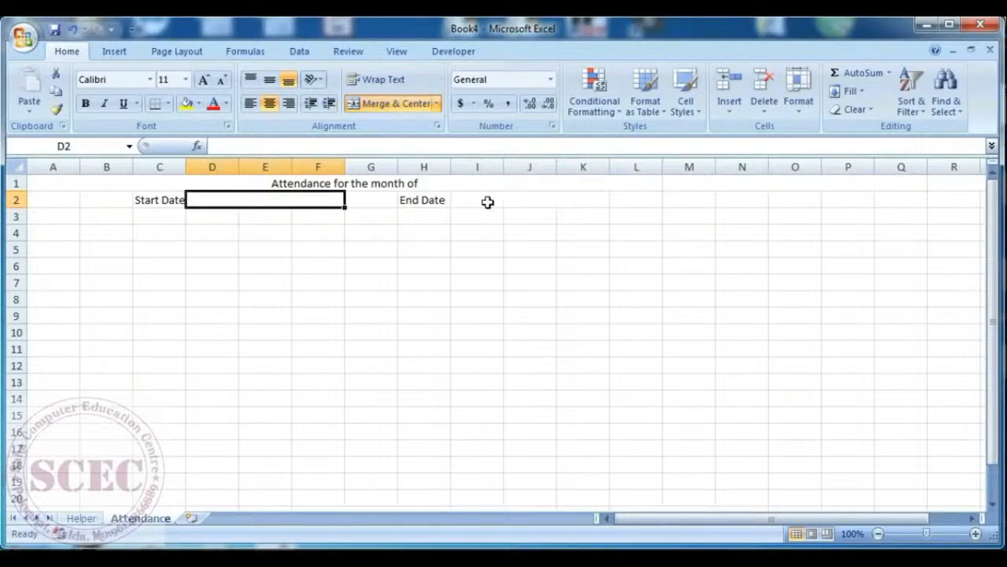
click(486, 200)
click(746, 184)
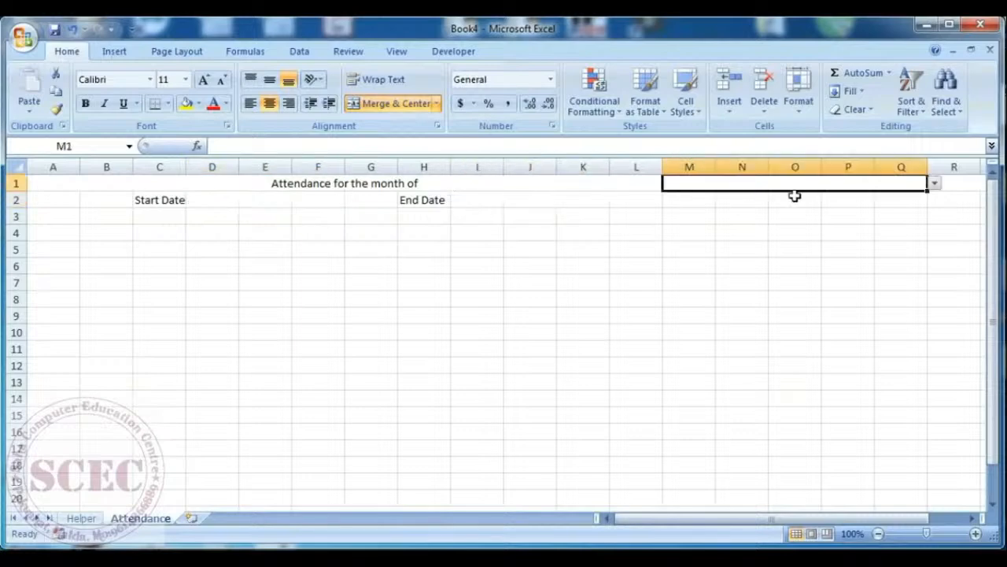
click(935, 185)
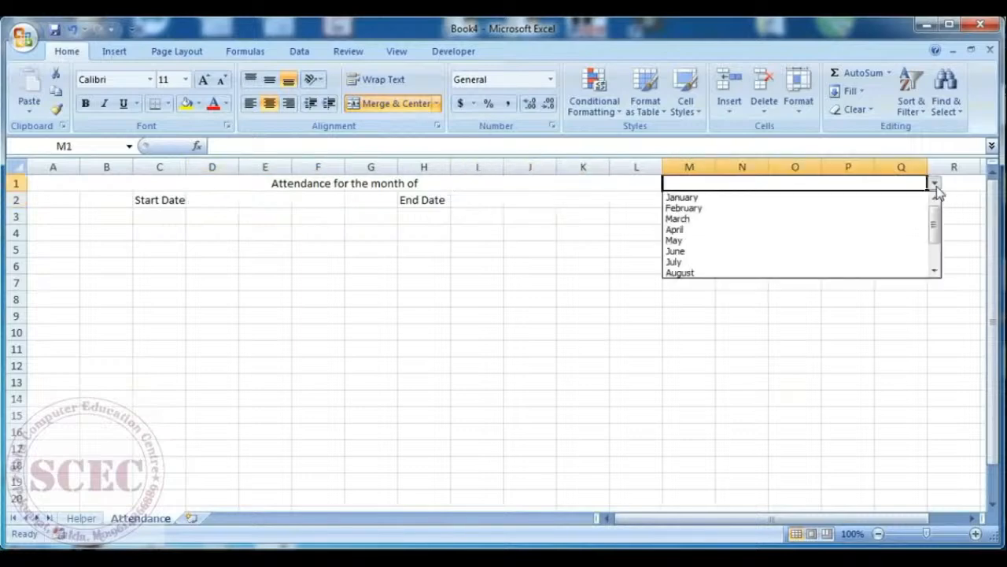
click(868, 194)
Enter the formula =DATEVALUE("1"&M1) in the merged Start Date cell D2
click(236, 201)
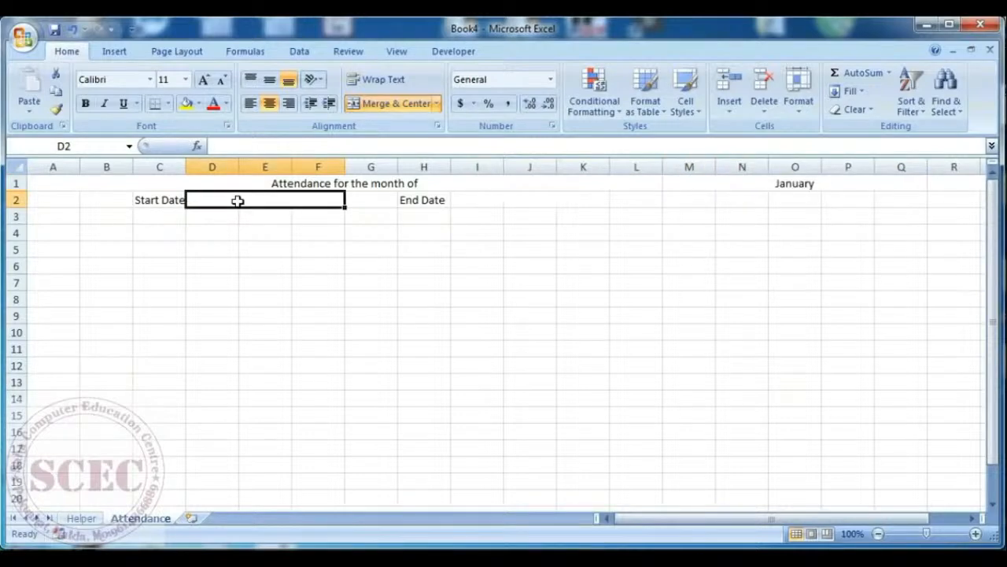
text(=)
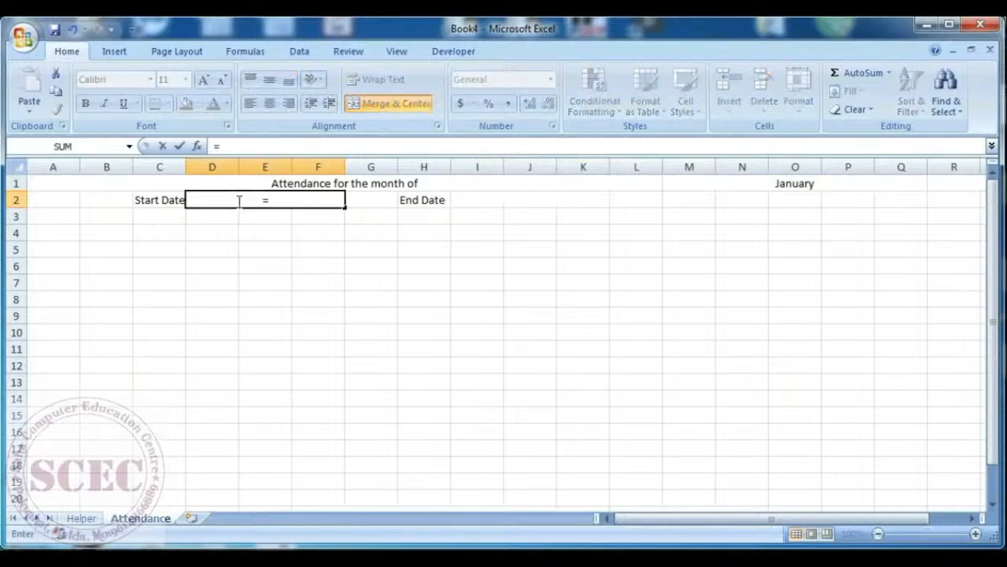
text(date)
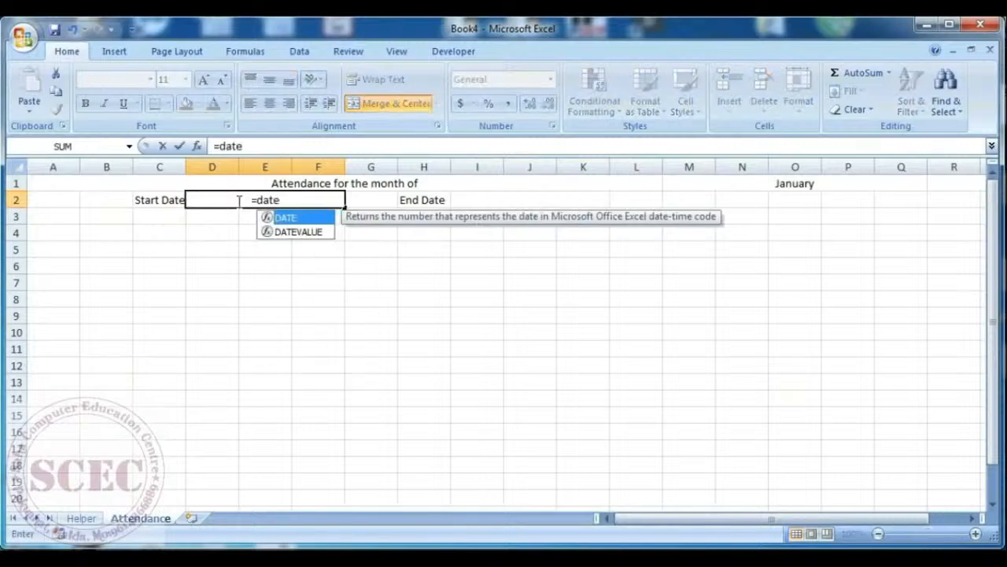
key(Down)
key(Tab)
text(")
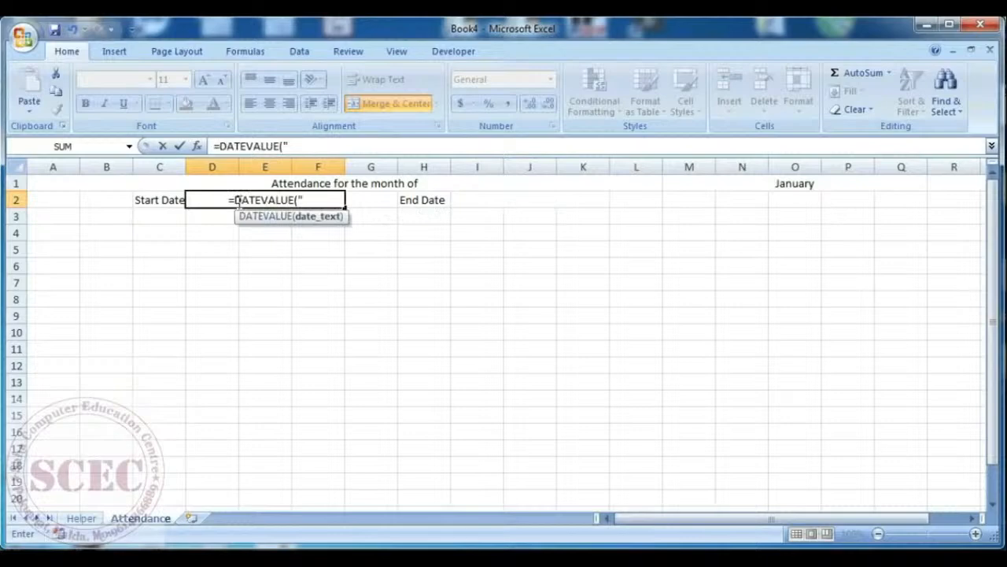
text(1")
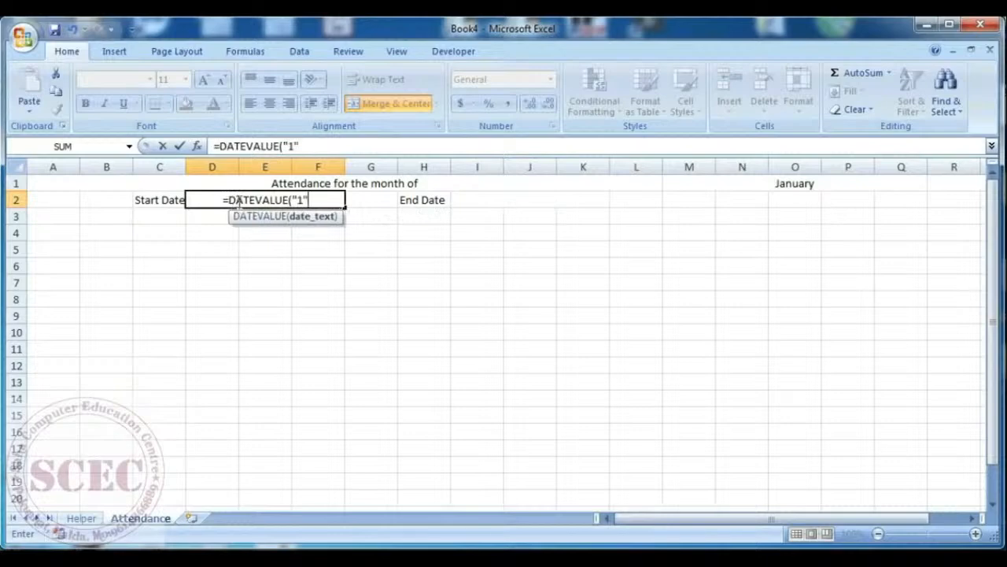
text(&)
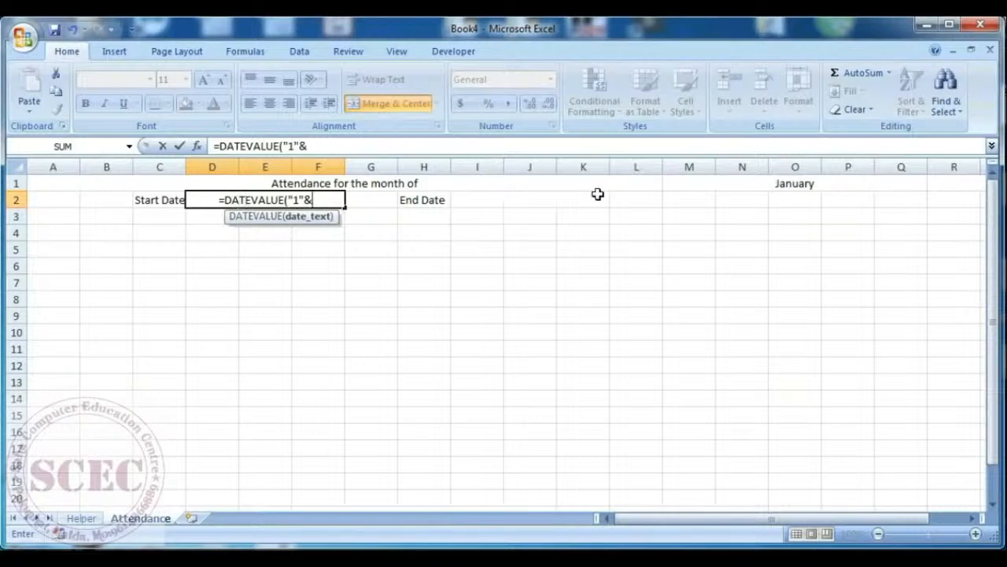
click(759, 183)
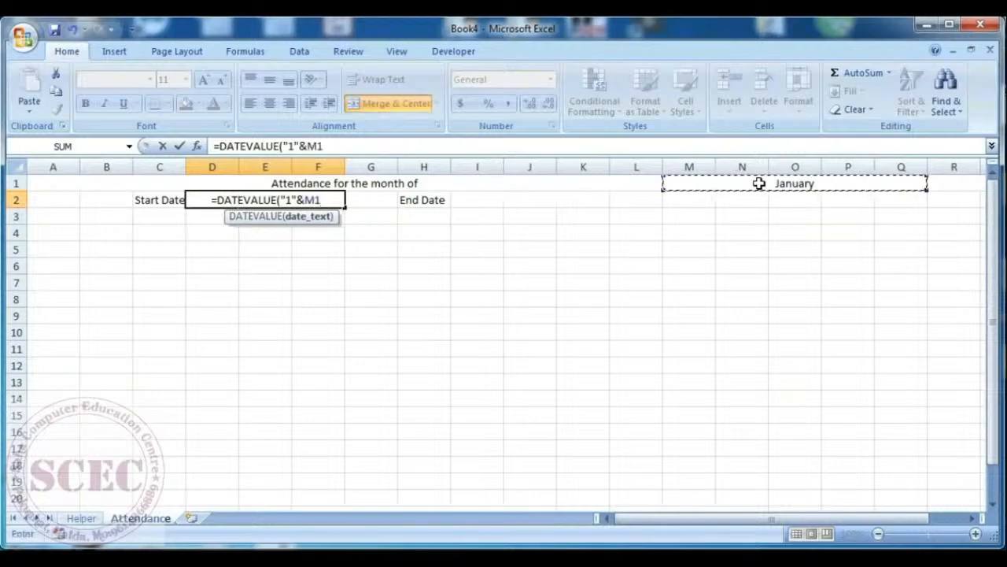
text())
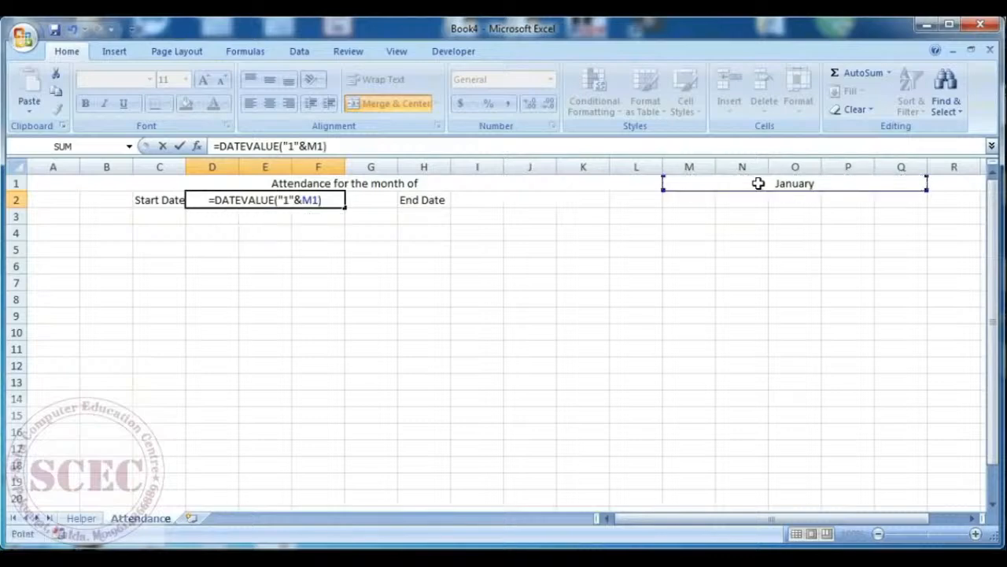
key(Return)
Apply the custom number format dd-mm-yyyy to the start date in D2
click(272, 199)
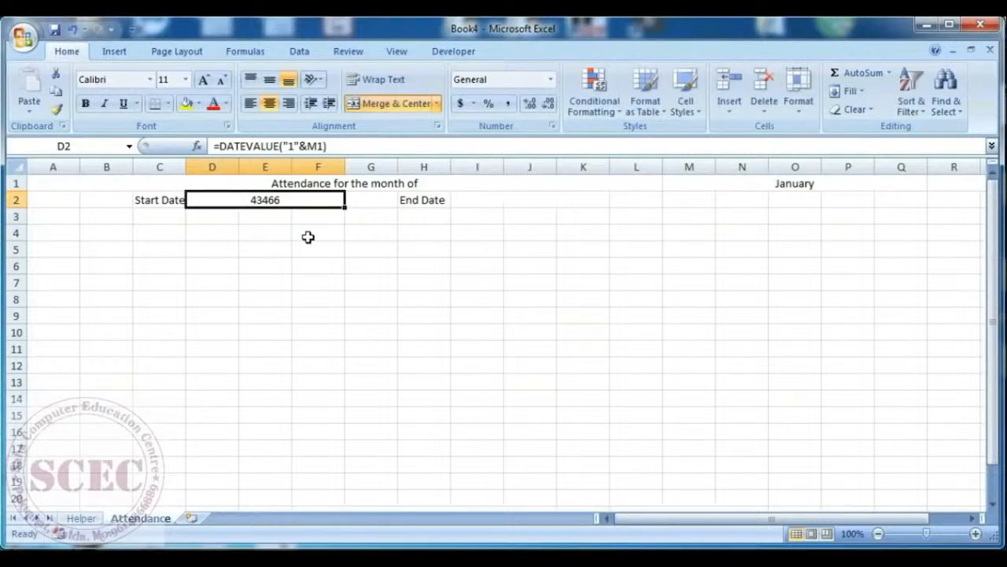
right_click(277, 202)
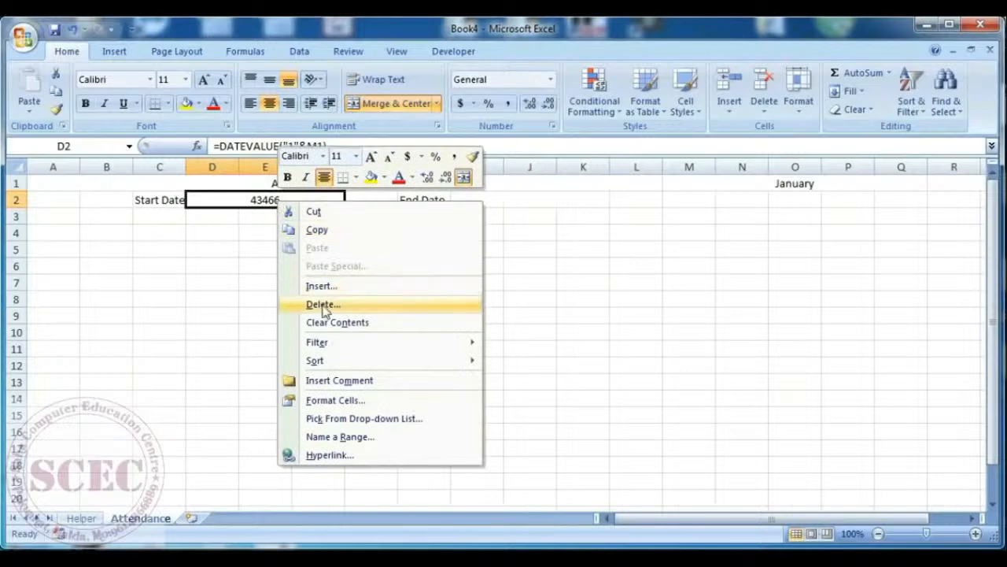
click(334, 402)
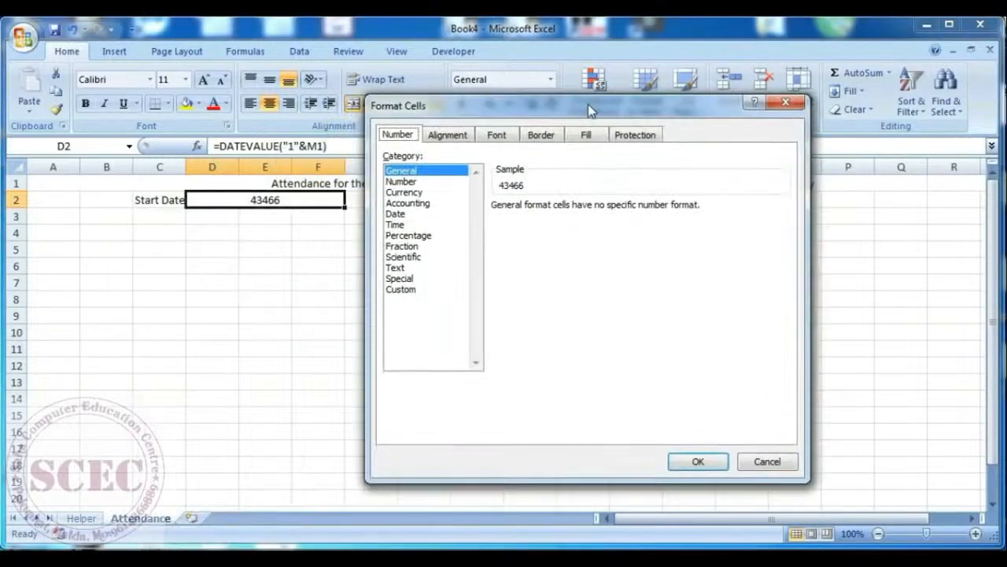
click(403, 290)
drag(533, 221, 494, 221)
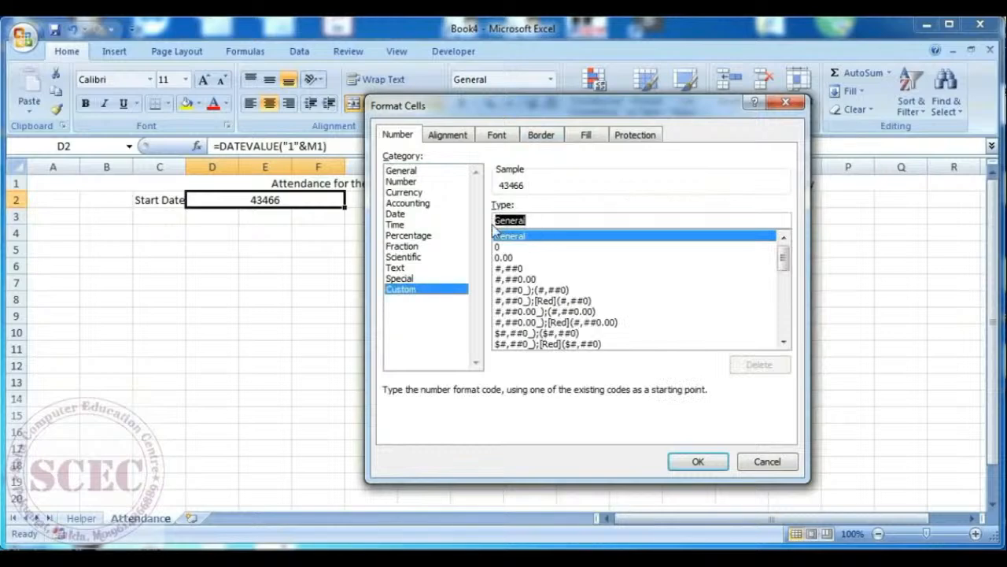
text(dd-mm)
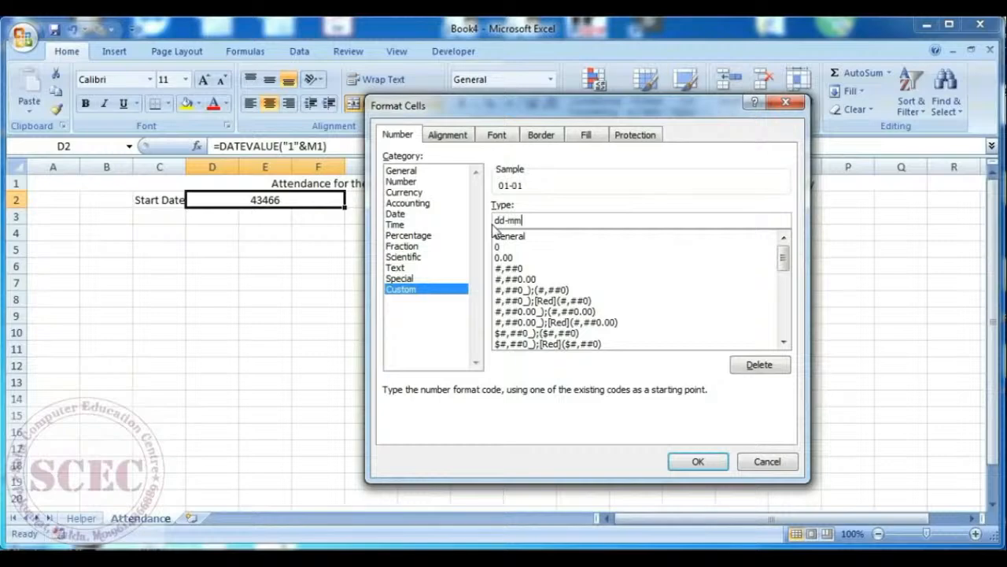
text(-yyy)
click(696, 461)
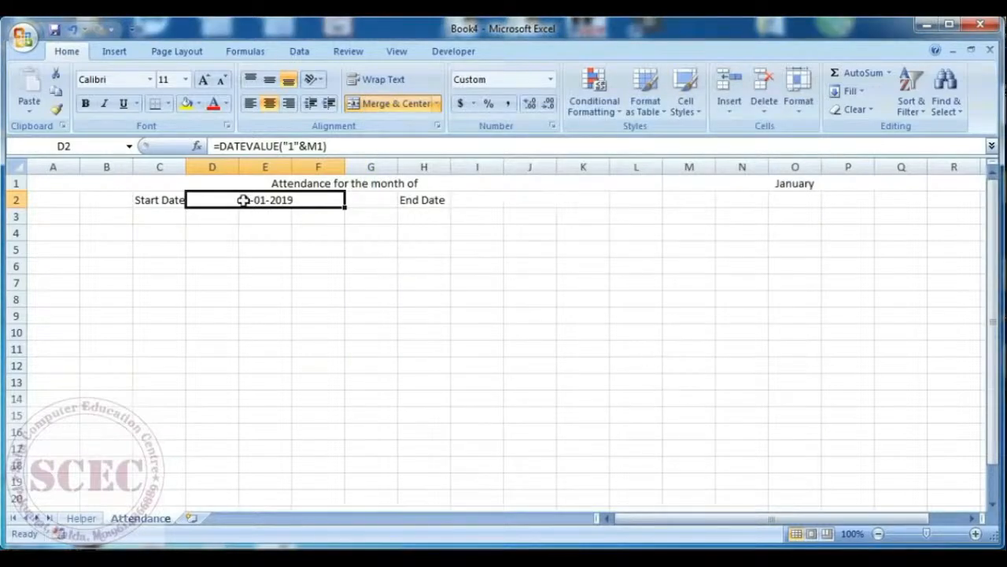
Enter the formula =EOMONTH(D2,0) in the merged End Date cell I2
click(483, 204)
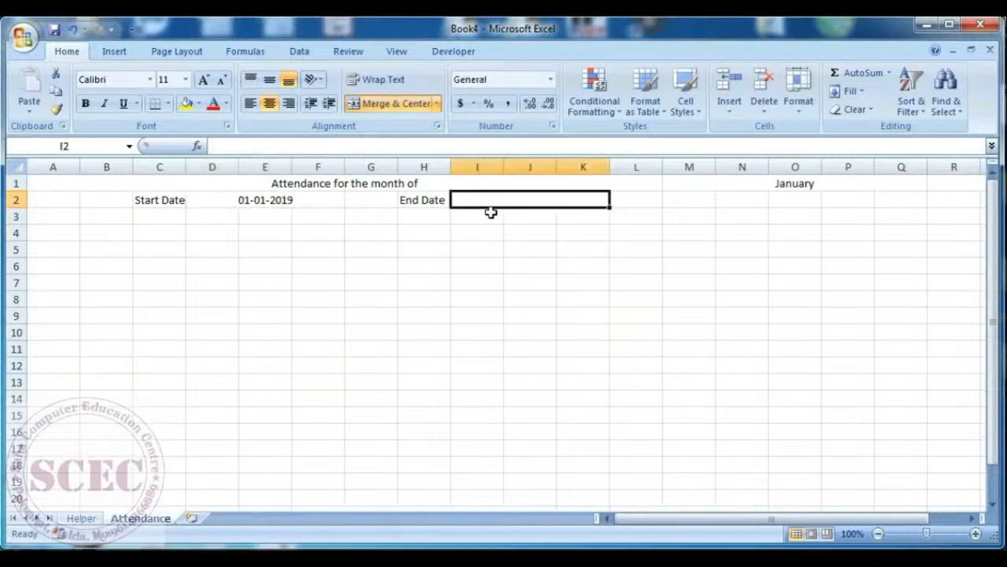
text(=eo)
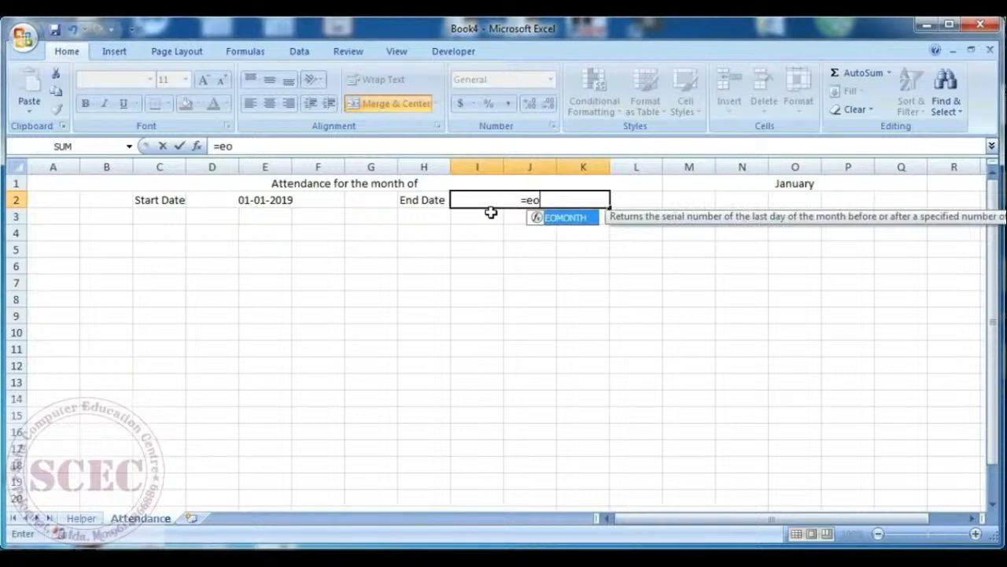
key(Tab)
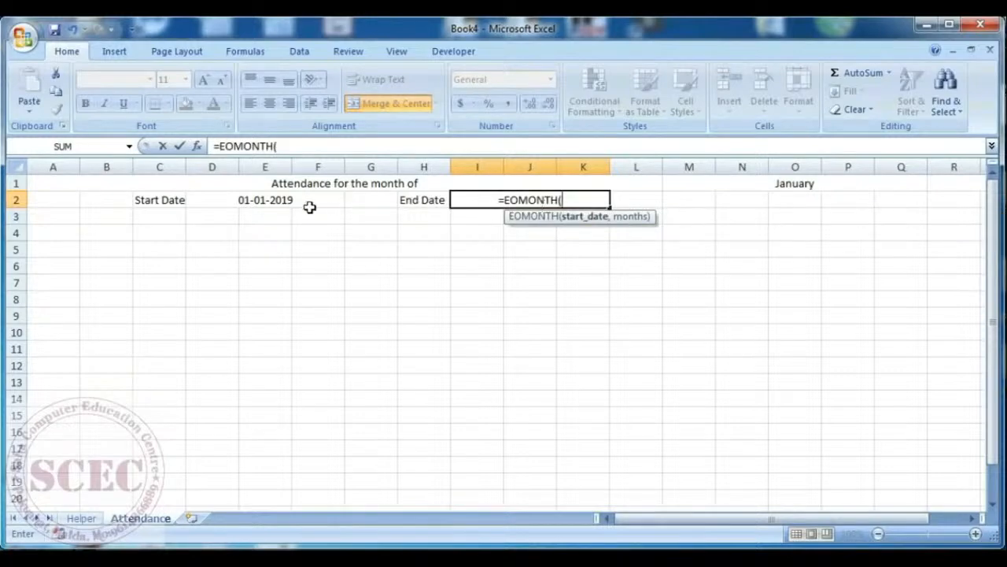
click(272, 200)
text(,)
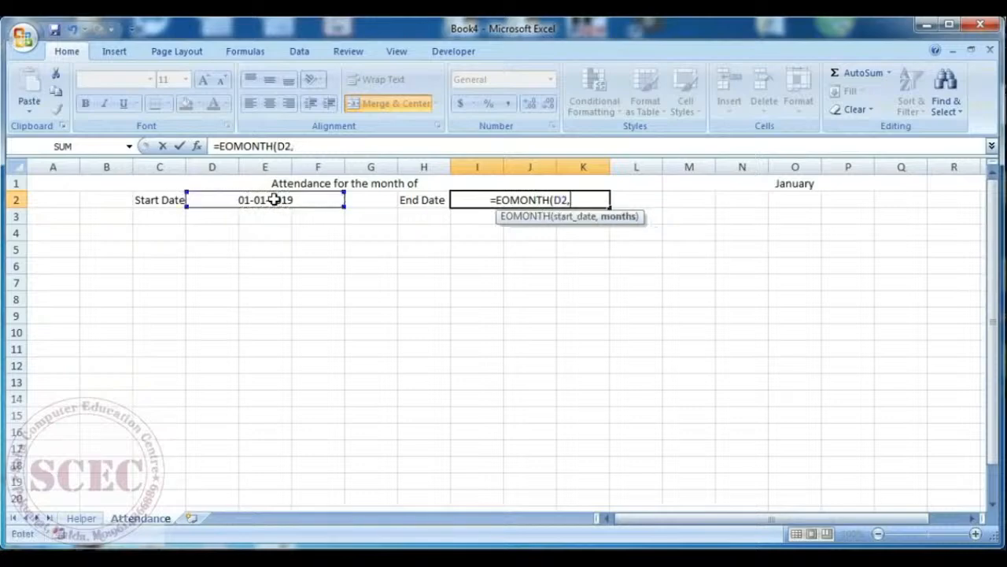
text(0))
key(Return)
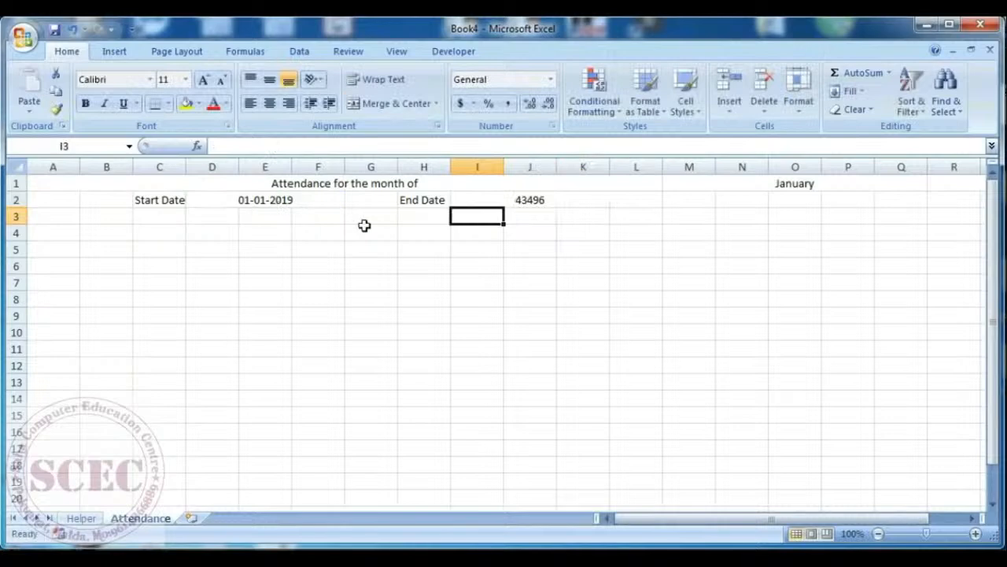
Apply the custom number format dd-mm-yyyy to the end date in I2
click(531, 201)
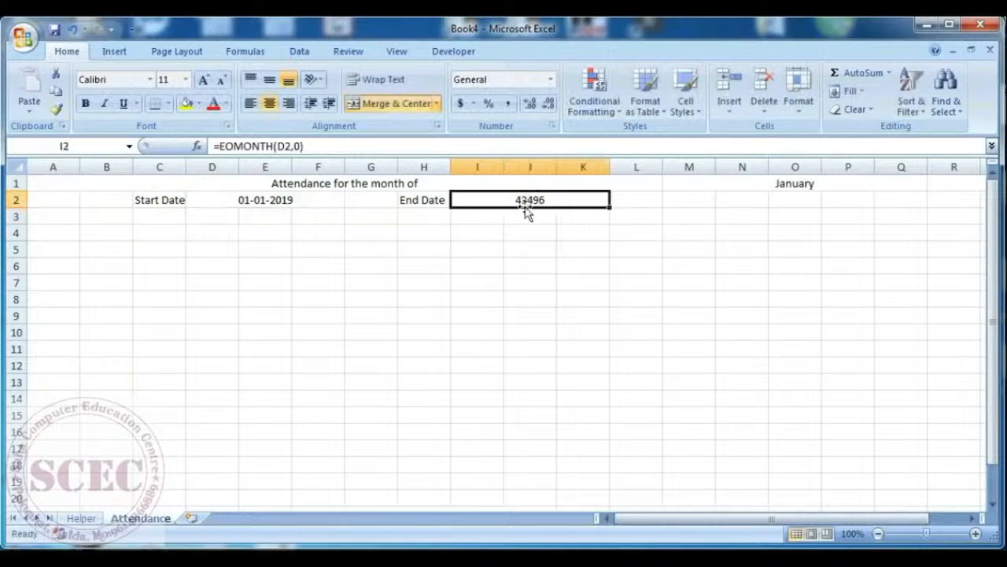
right_click(527, 203)
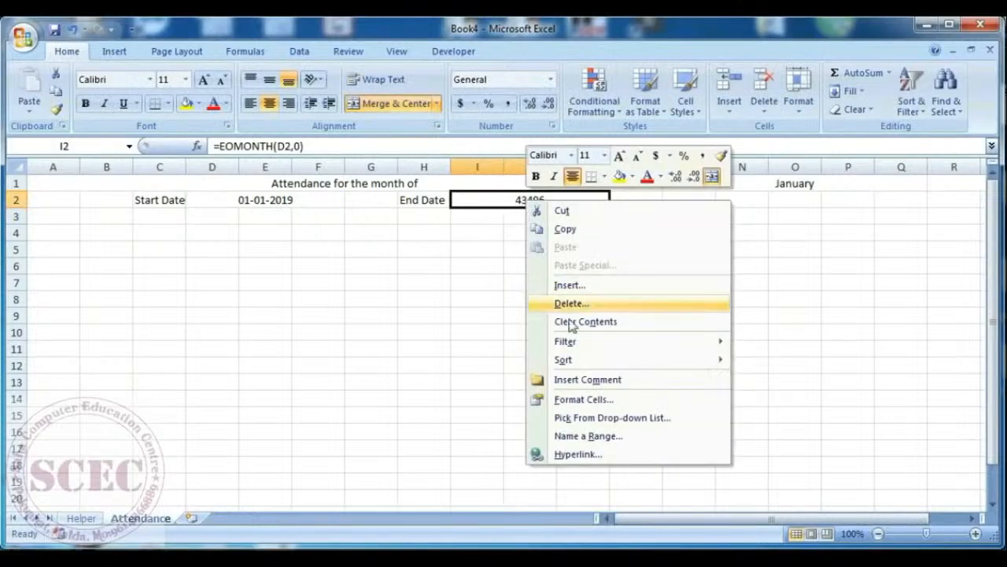
click(583, 398)
click(383, 394)
drag(524, 326, 474, 331)
text(dd-mm-yyyy)
key(Return)
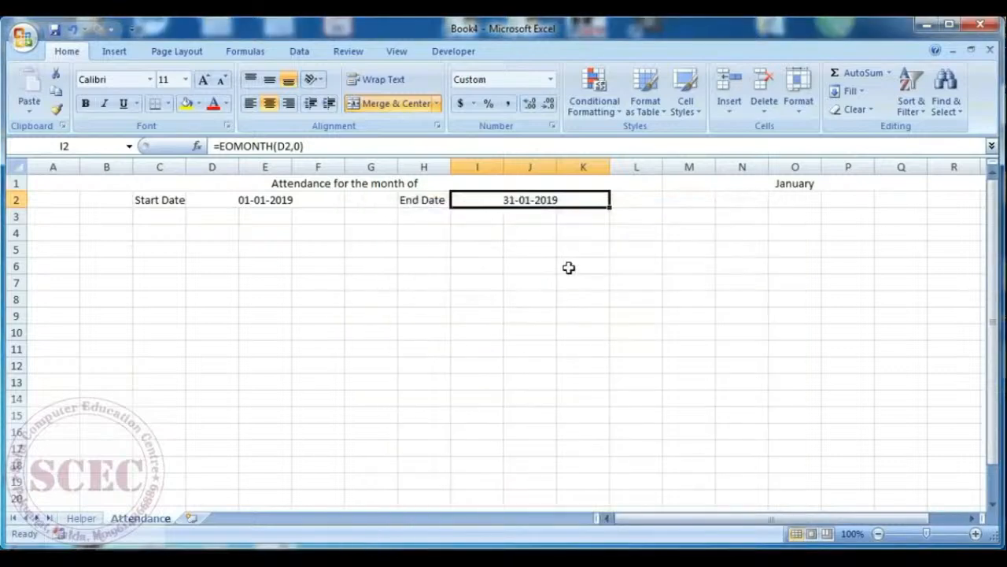
Test the date formulas by changing the month in M1 to February and after that to March
click(277, 199)
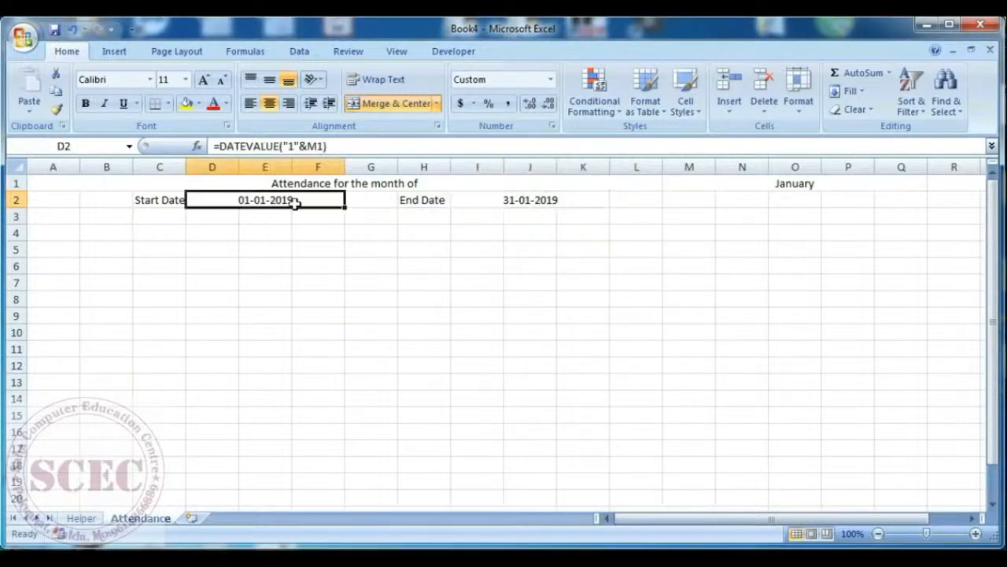
click(519, 200)
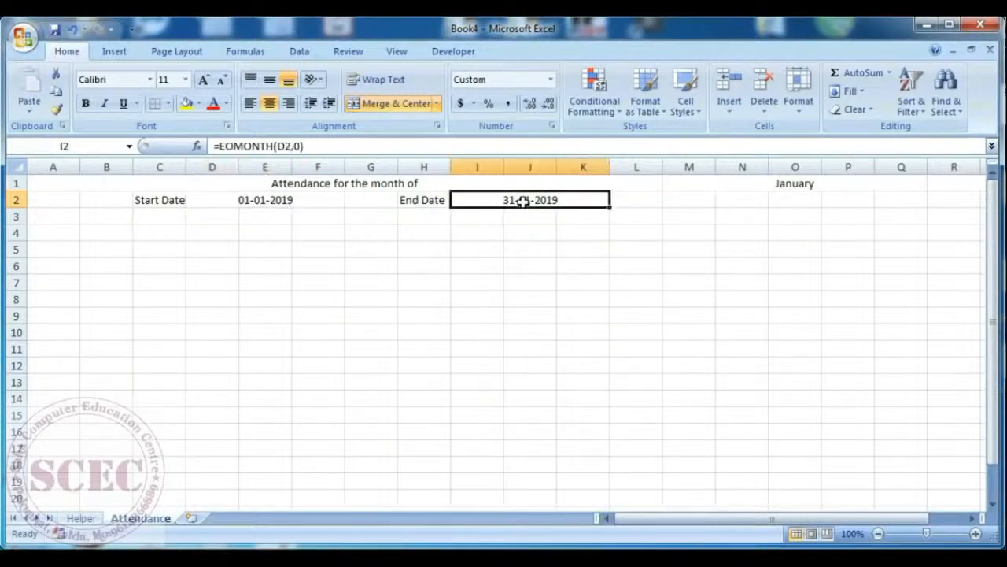
click(806, 185)
click(936, 184)
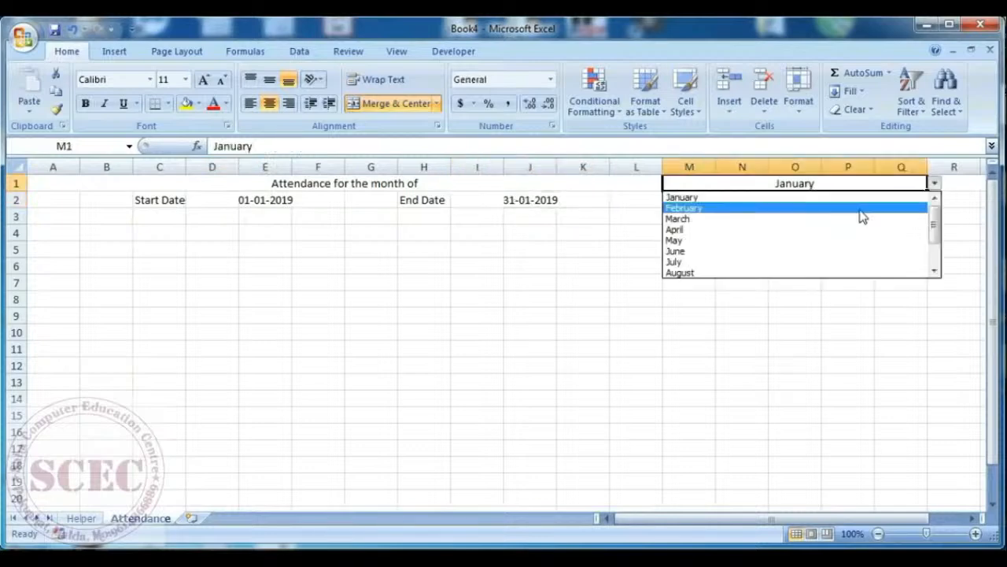
click(861, 207)
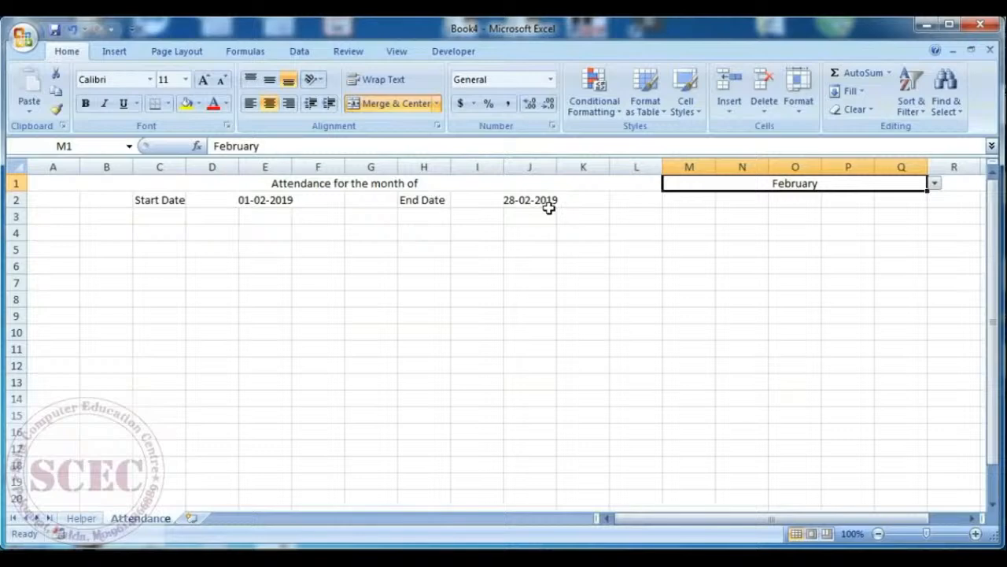
click(934, 183)
click(843, 209)
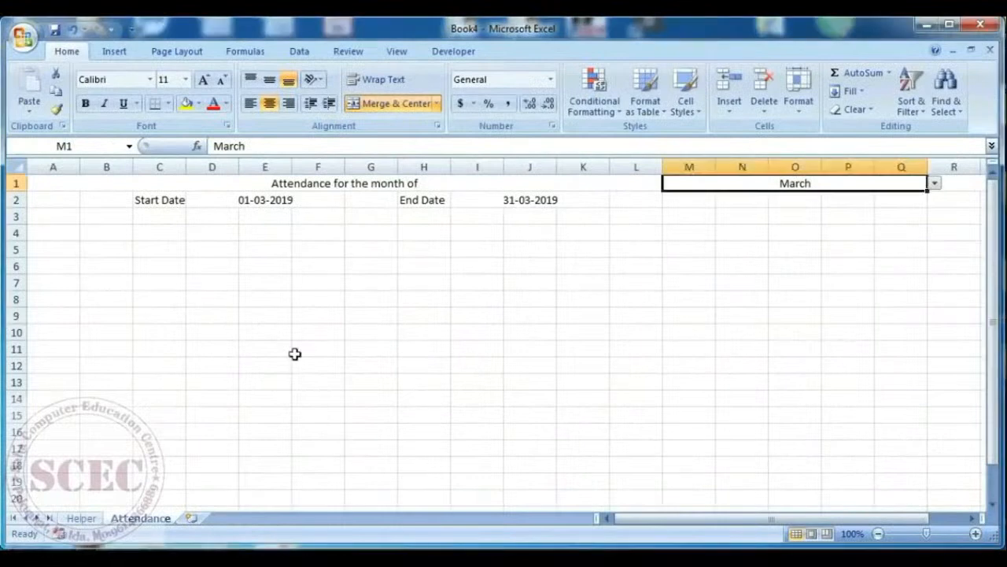
Copy the employee code and name table A4:B15 from the New Attendance Sheet V2.0 workbook into Book4's Attendance sheet at A4
click(47, 232)
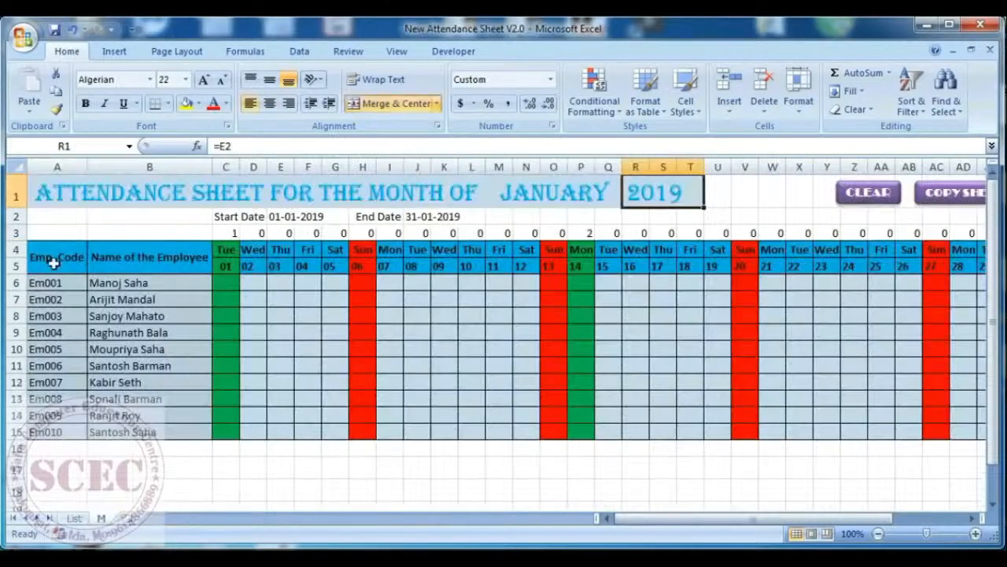
drag(52, 260, 135, 425)
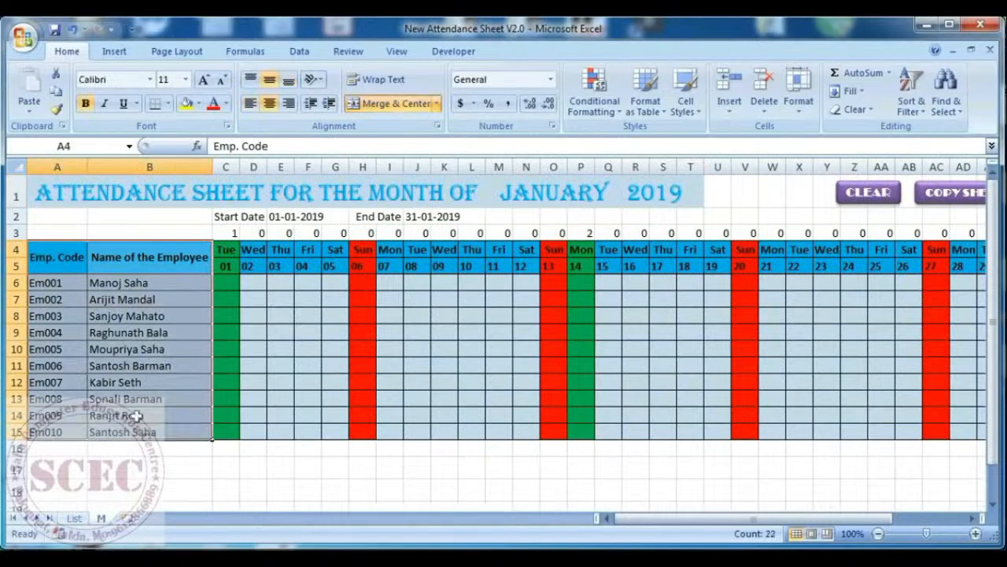
click(56, 91)
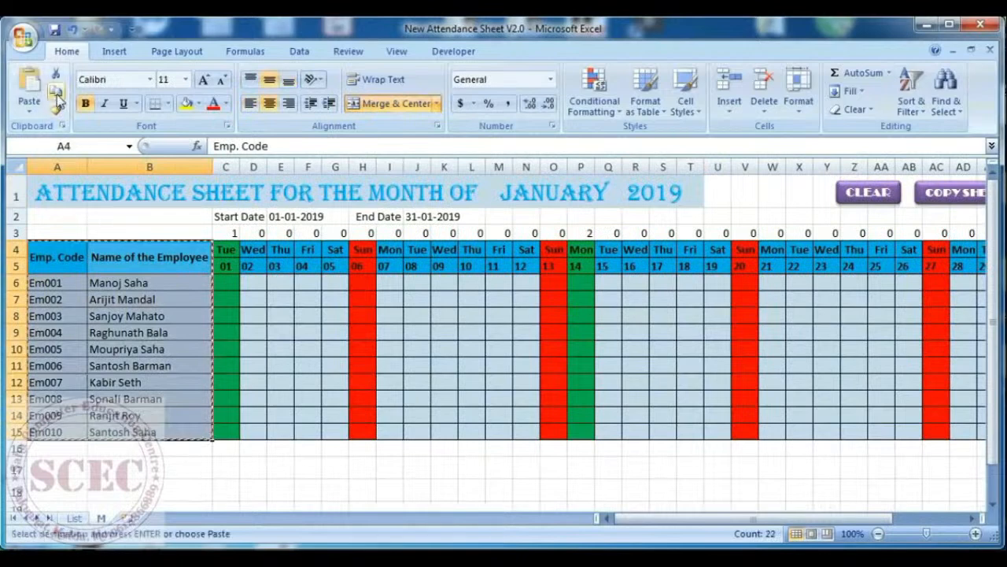
click(359, 553)
click(32, 88)
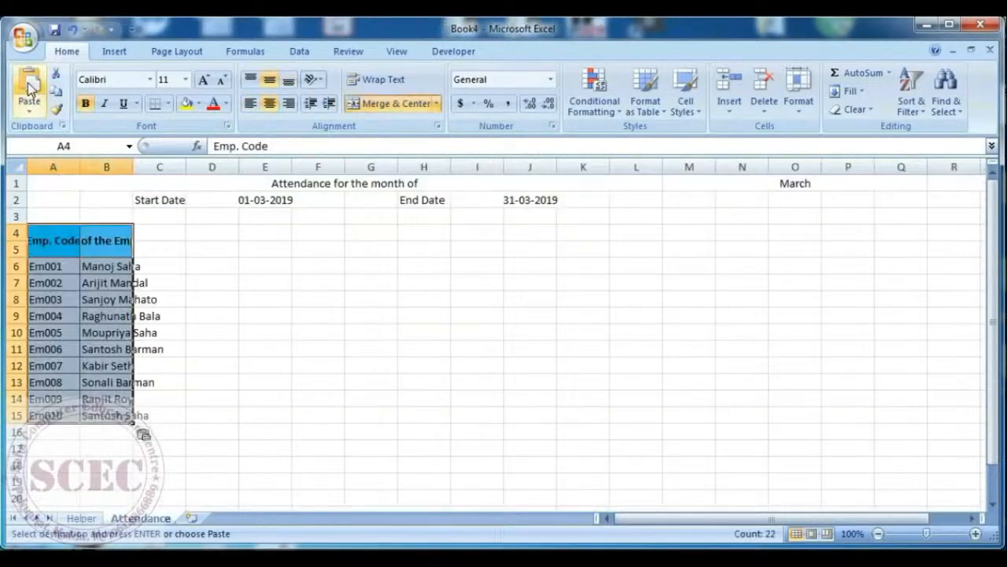
Narrow column A, wrap the Emp. Code heading, and widen column B to fit the employee names
drag(79, 167, 69, 167)
click(48, 239)
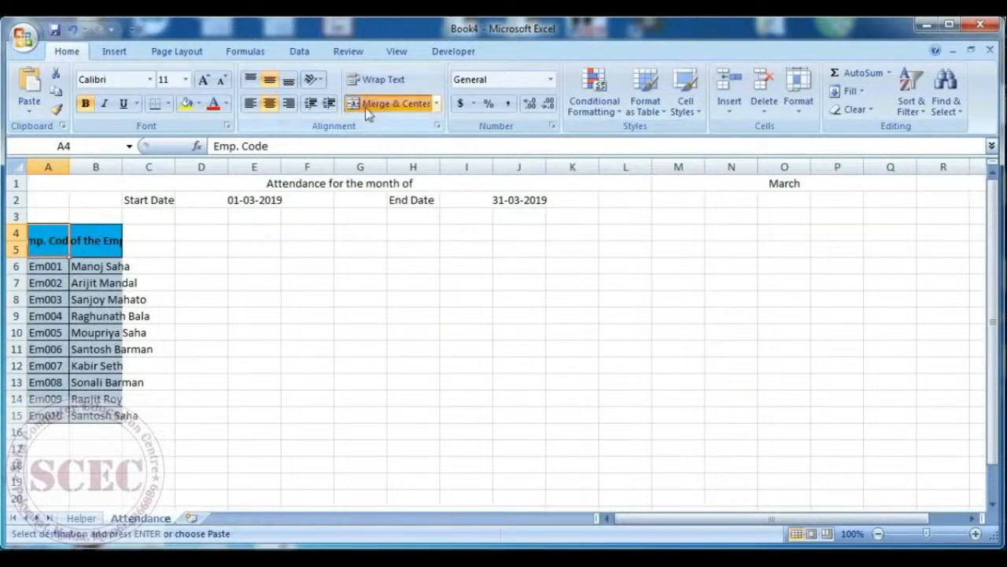
click(374, 80)
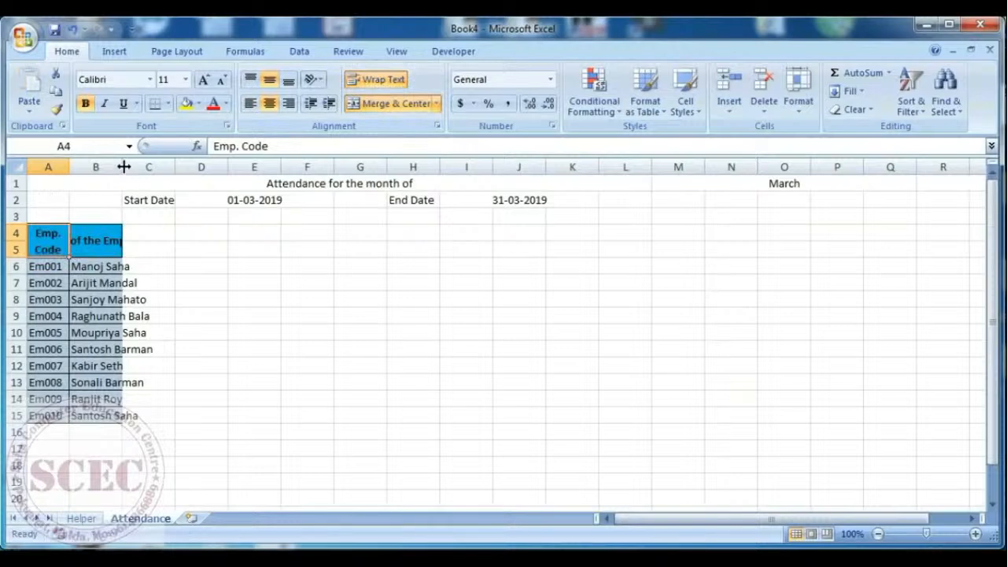
drag(123, 167, 195, 167)
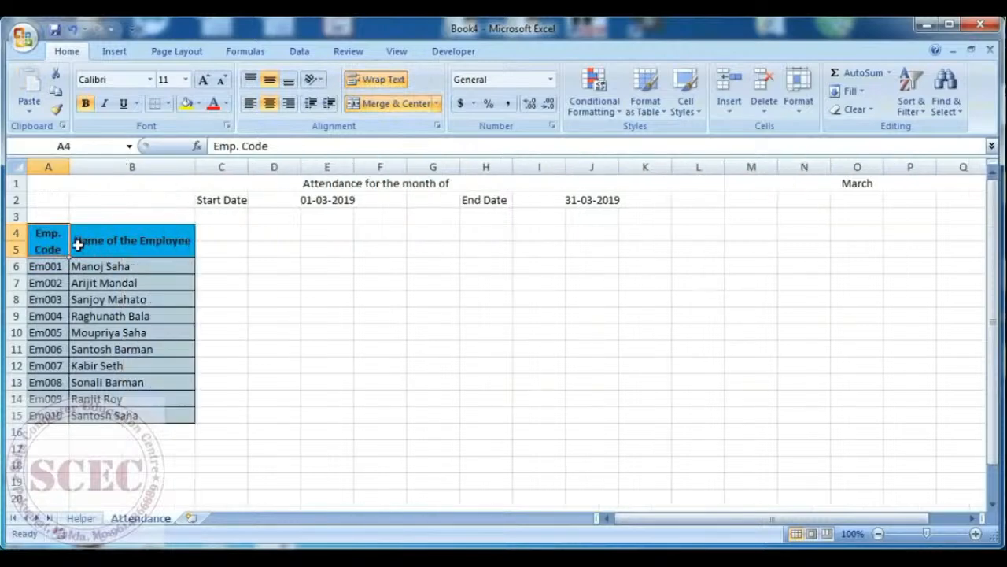
Insert a blank row at row 3 to add space above the employee table
click(15, 215)
right_click(15, 215)
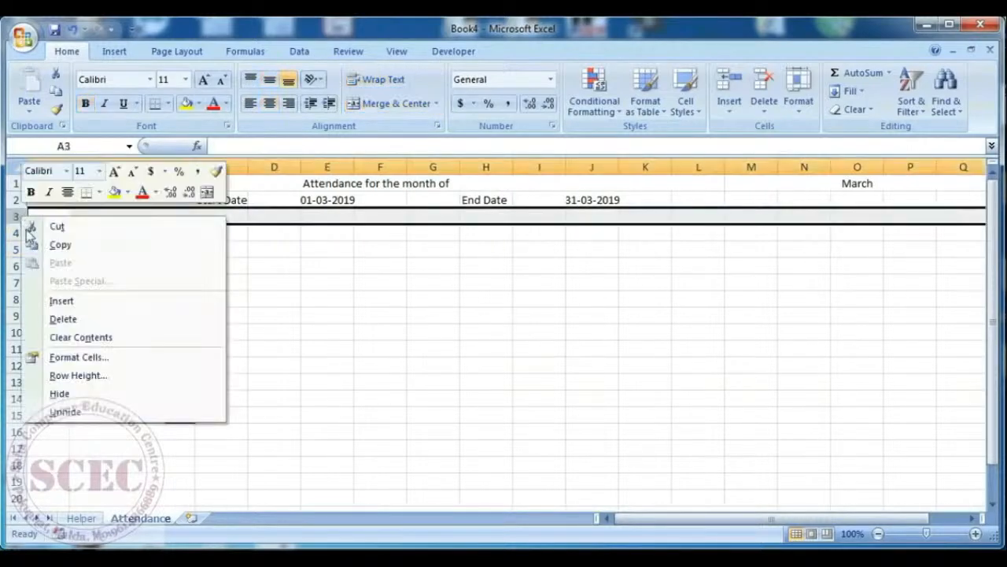
click(61, 301)
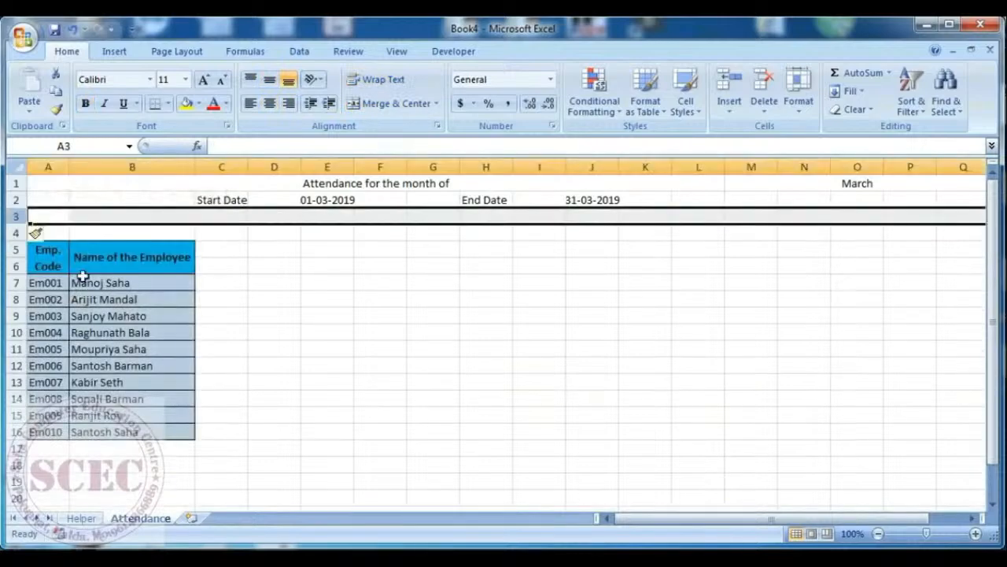
click(117, 216)
click(225, 215)
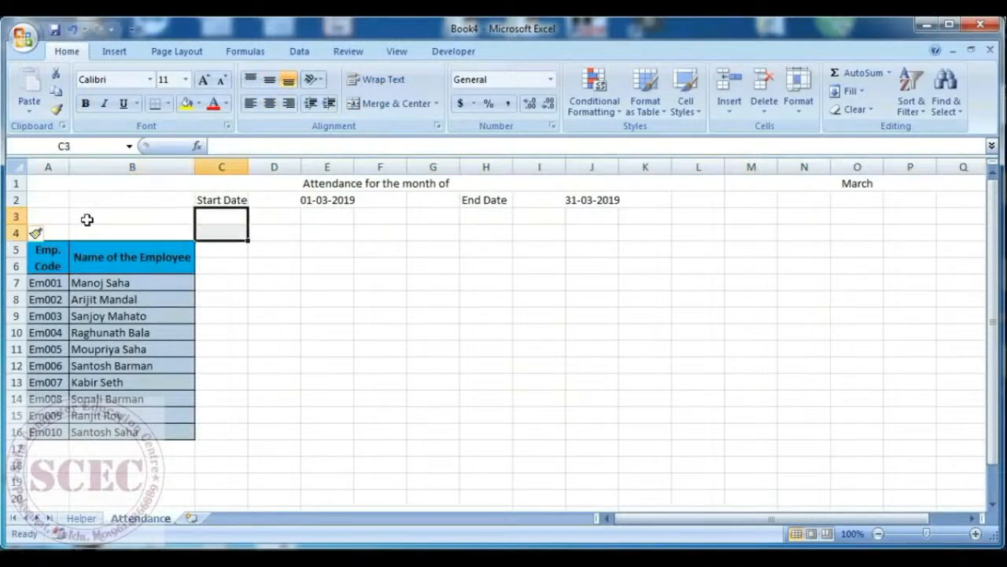
drag(15, 216, 13, 233)
click(273, 267)
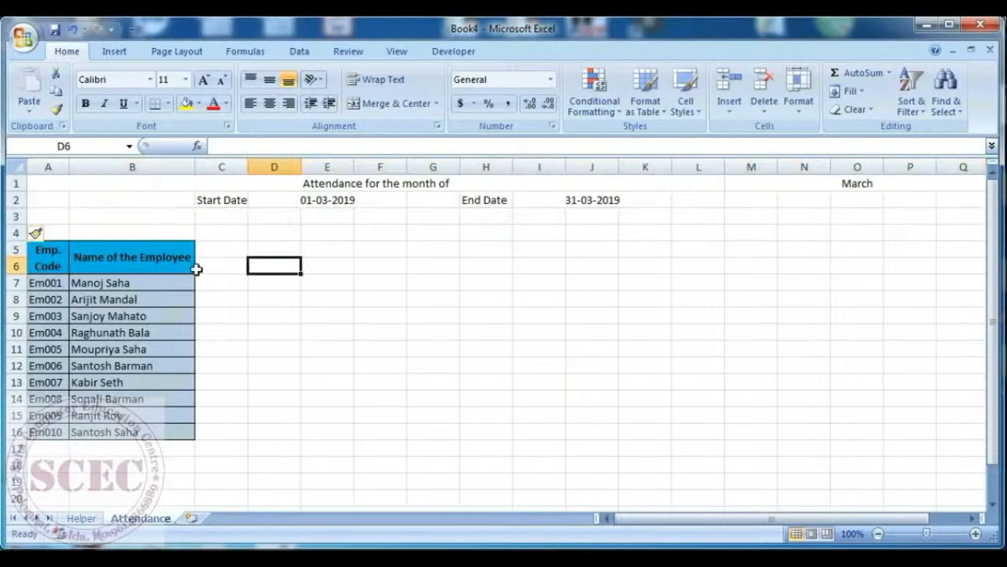
click(226, 266)
click(276, 267)
key(Right)
key(Right)
key(Right)
key(Right)
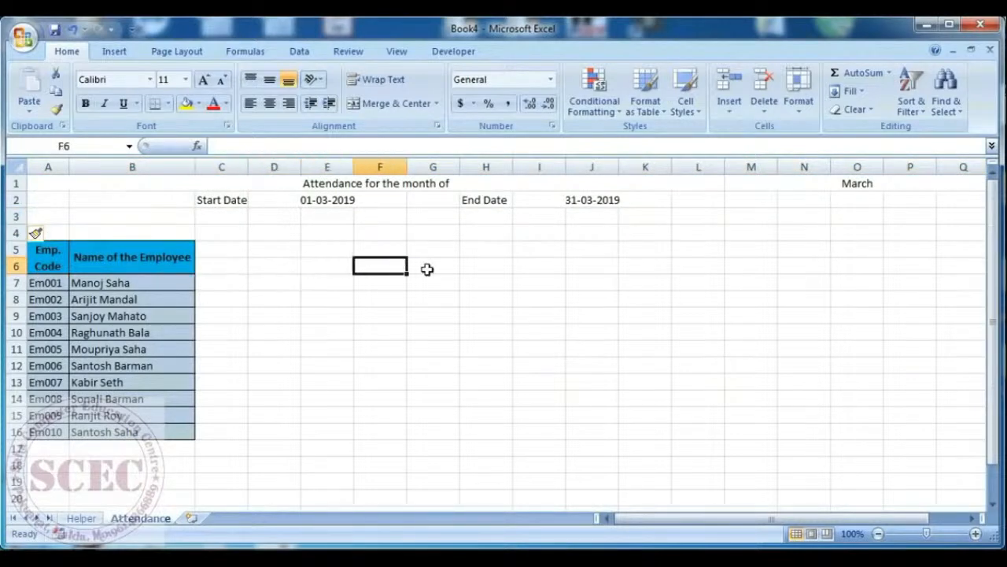
Link cell C6 to the start date with the formula =D2
click(228, 265)
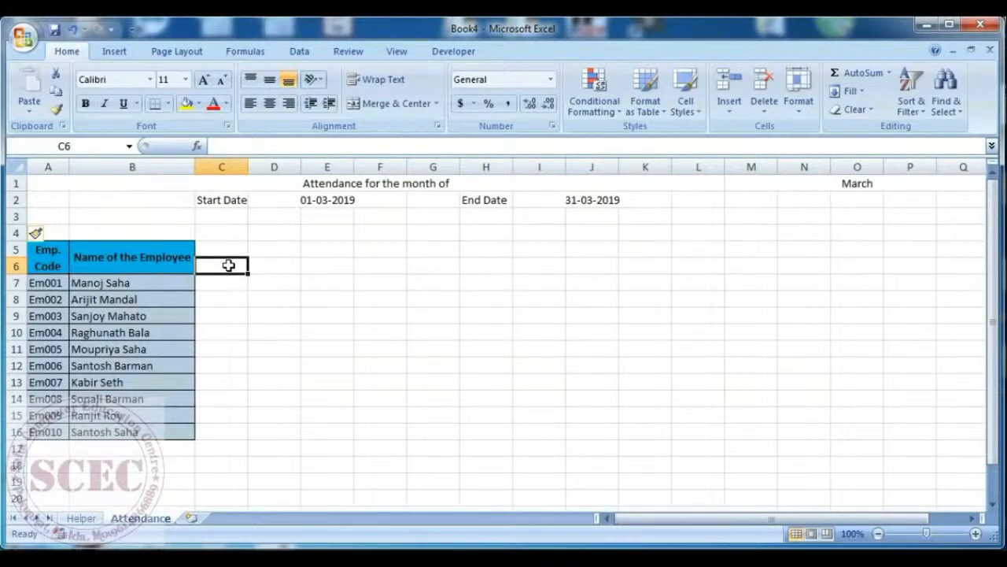
text(=)
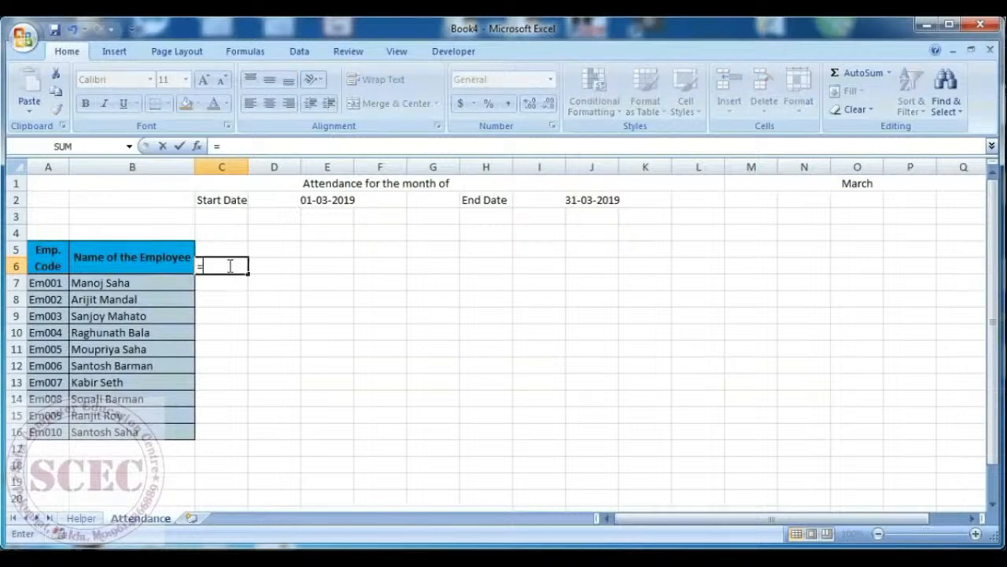
click(310, 198)
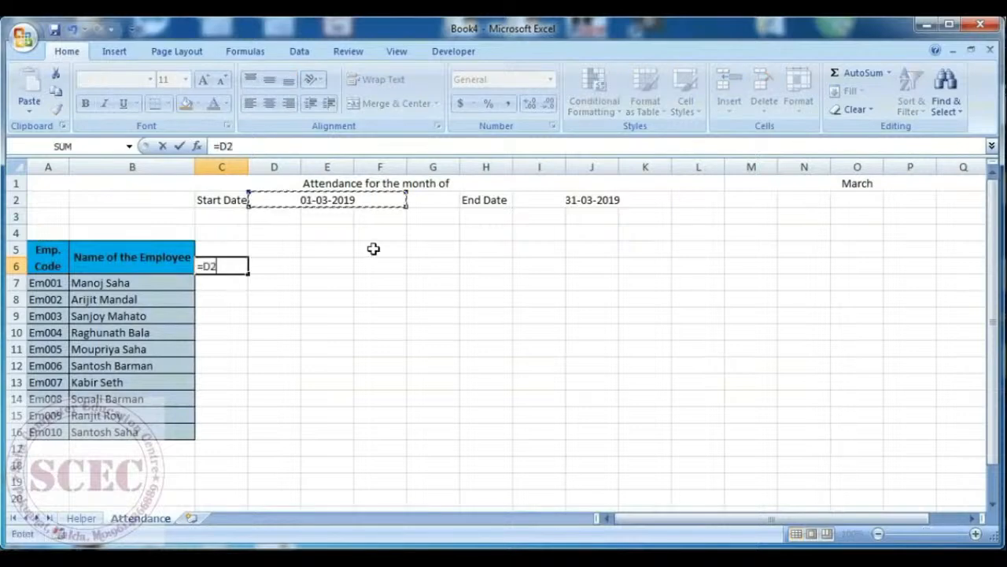
key(Return)
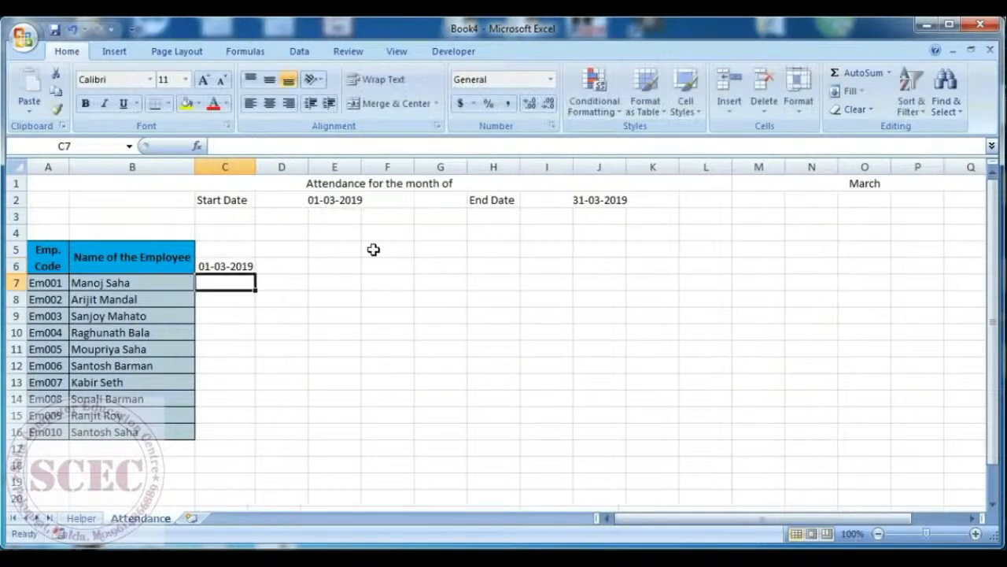
Apply the custom number format dd to C6 so that only the day number is displayed
right_click(228, 266)
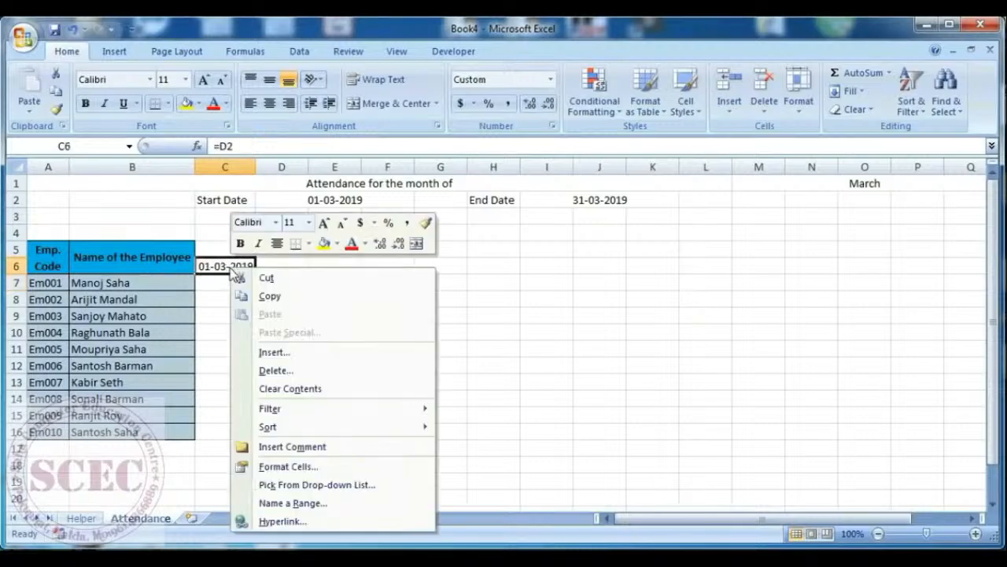
click(281, 469)
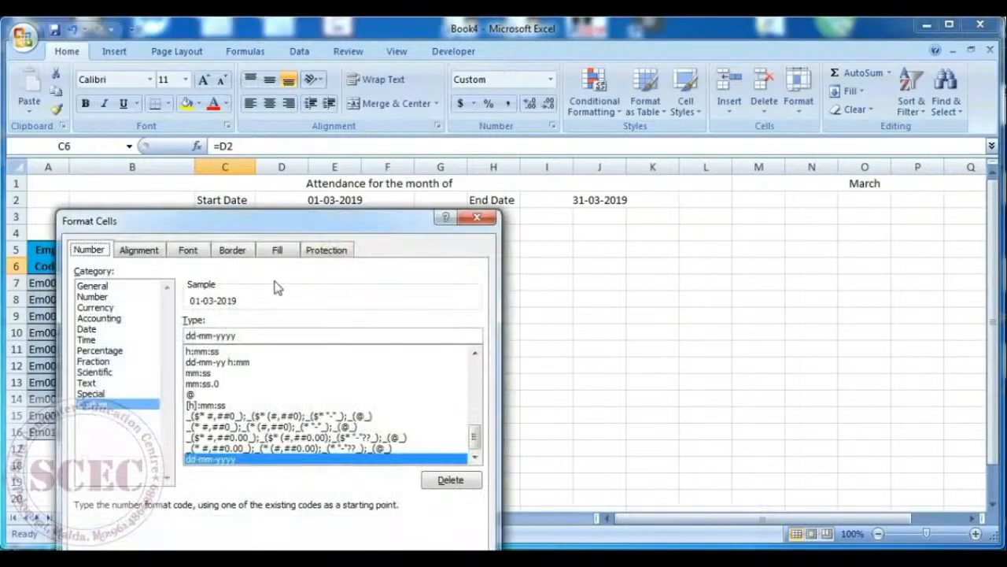
drag(277, 227, 591, 130)
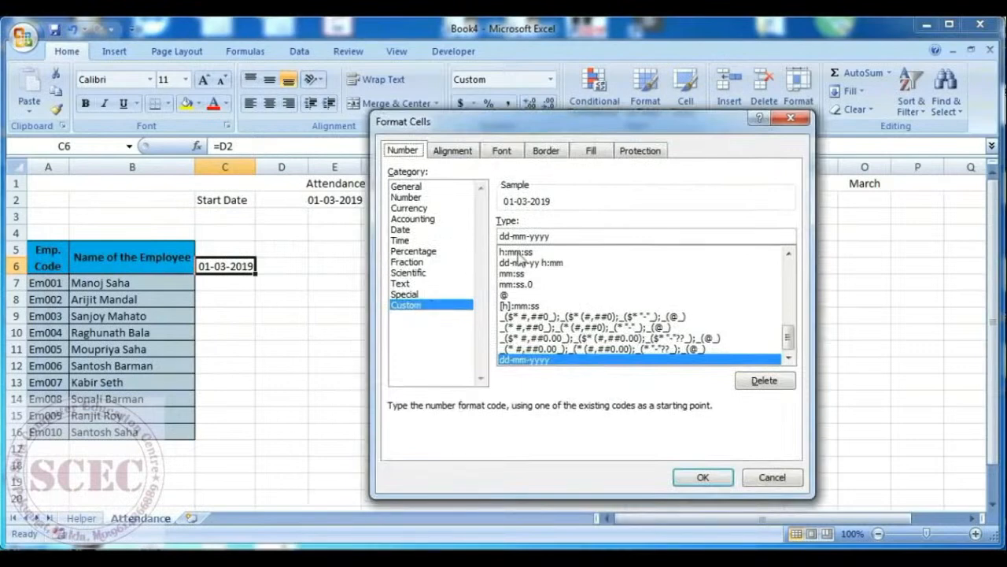
drag(511, 236, 587, 236)
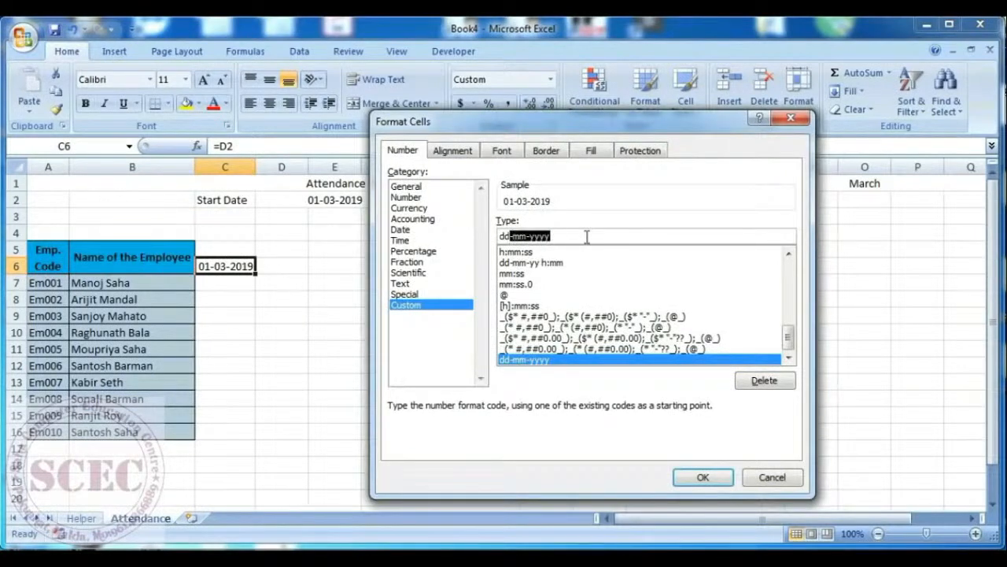
key(Delete)
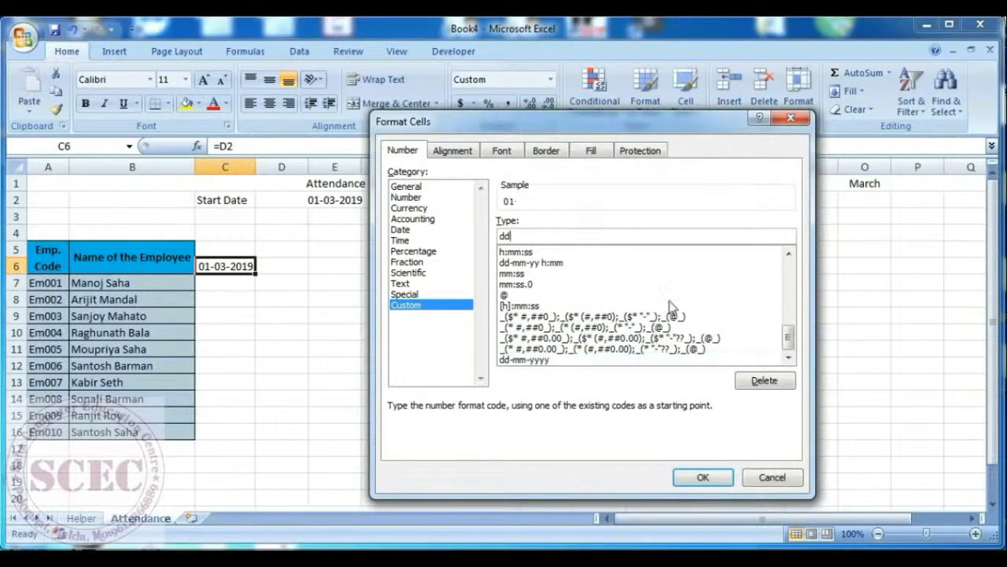
click(701, 477)
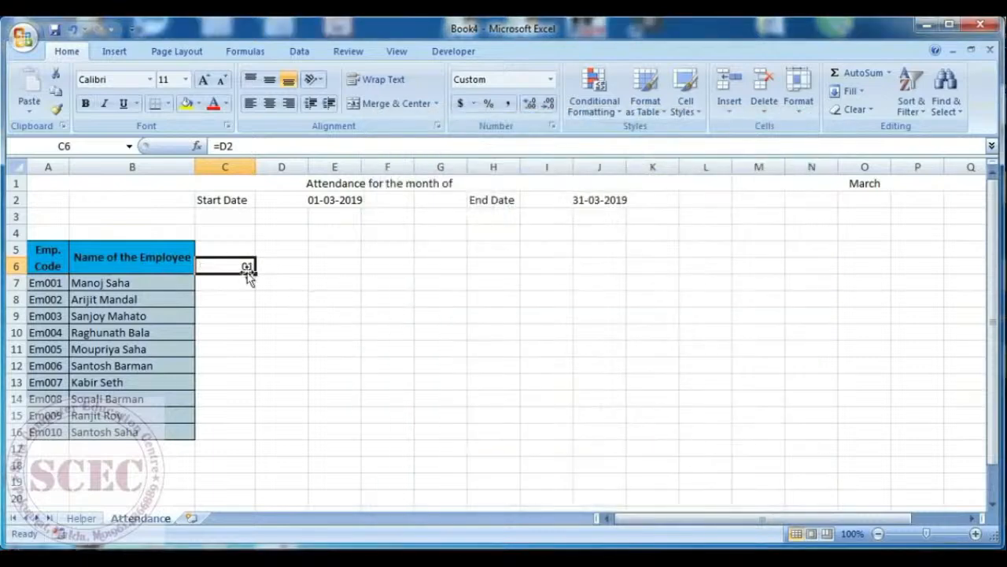
Enter the formula =IF(C6<$I$2,C6+1,"") in D6 to produce the next day up to the end date
click(284, 267)
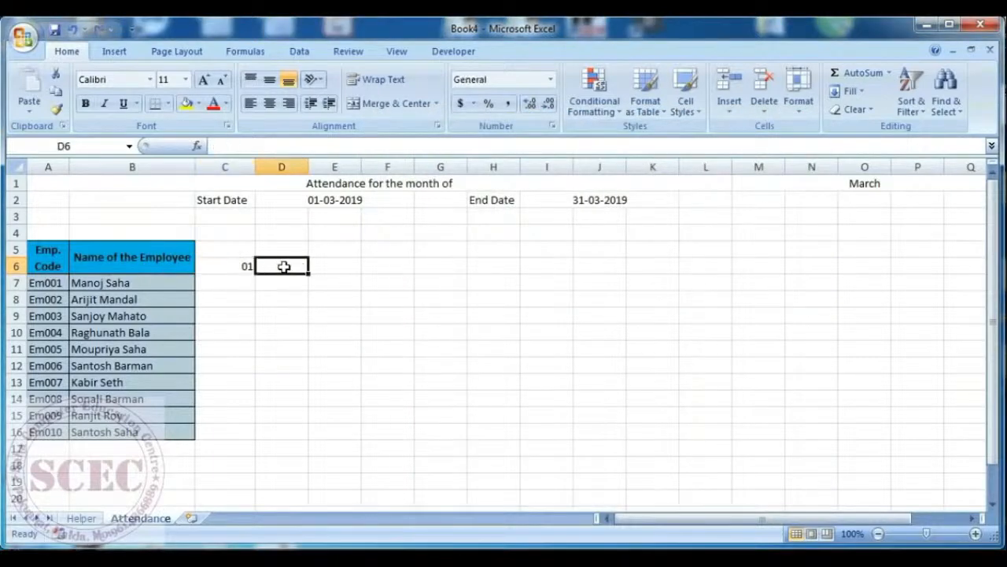
text(=)
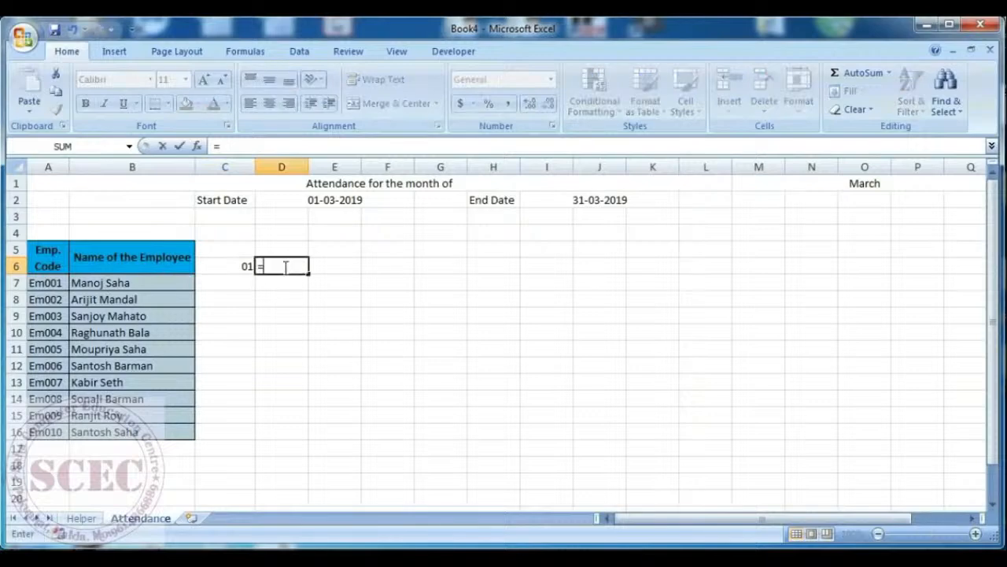
text(if)
key(Tab)
click(238, 266)
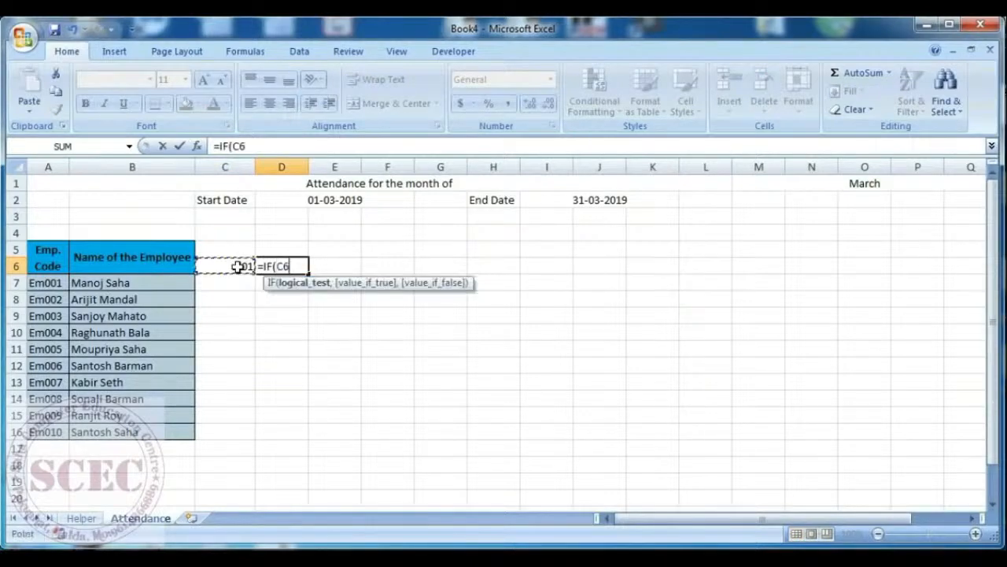
text(<)
click(596, 202)
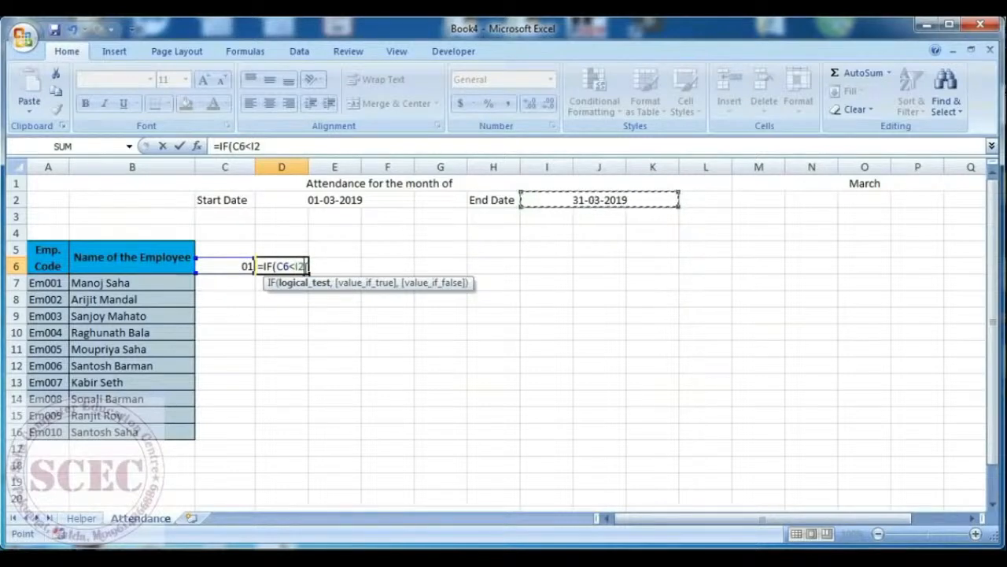
click(299, 268)
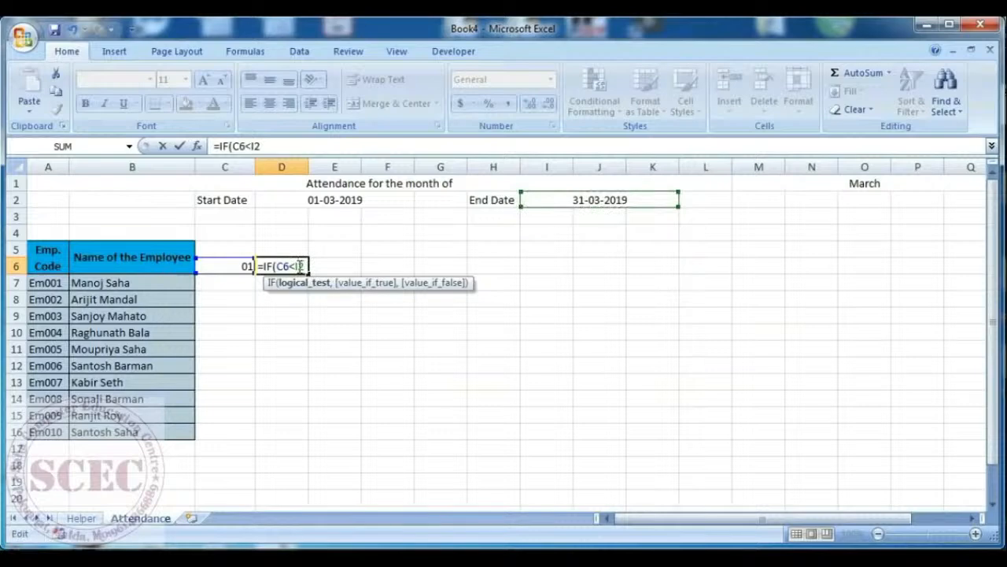
key(F4)
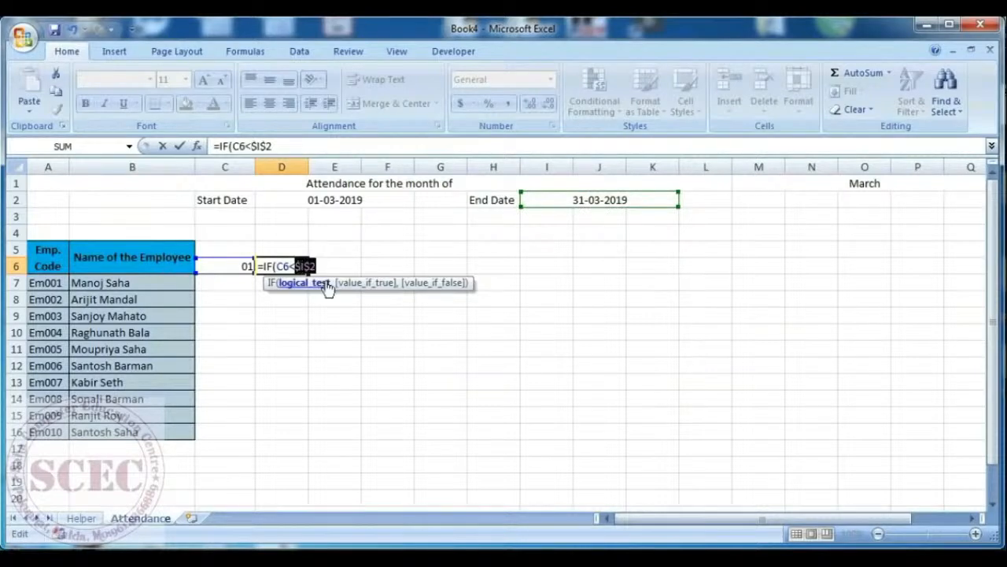
text(,)
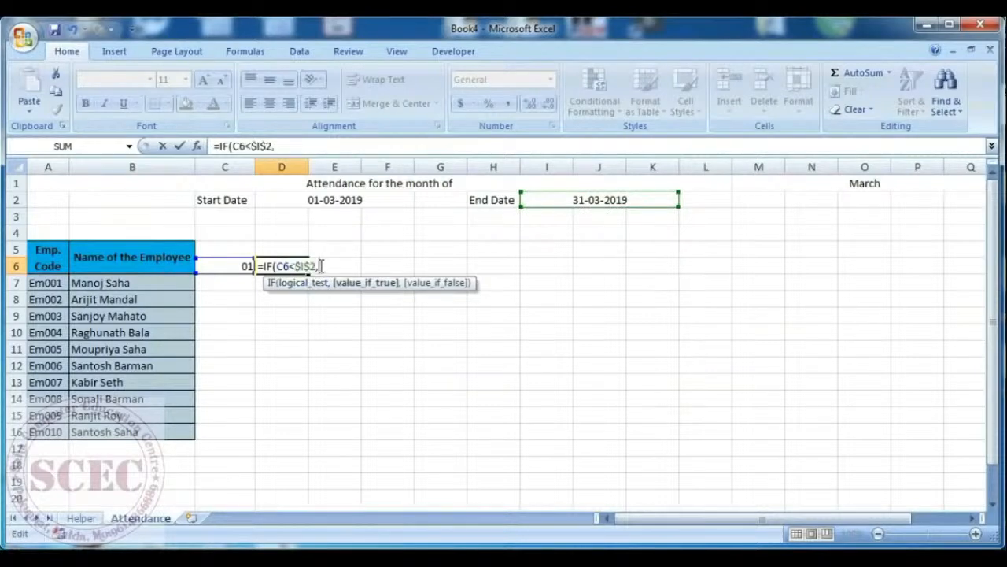
click(228, 266)
text(+)
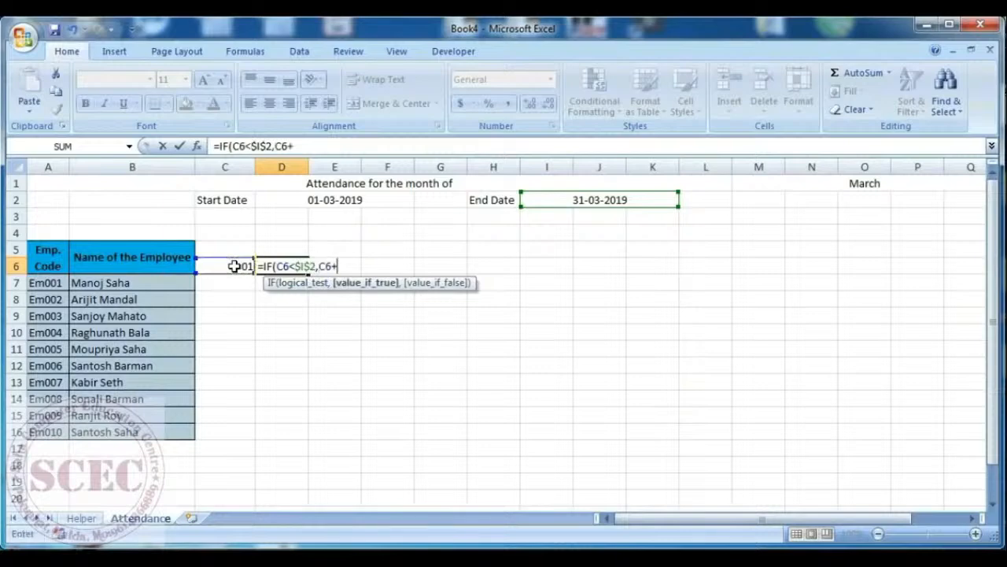
text(1,)
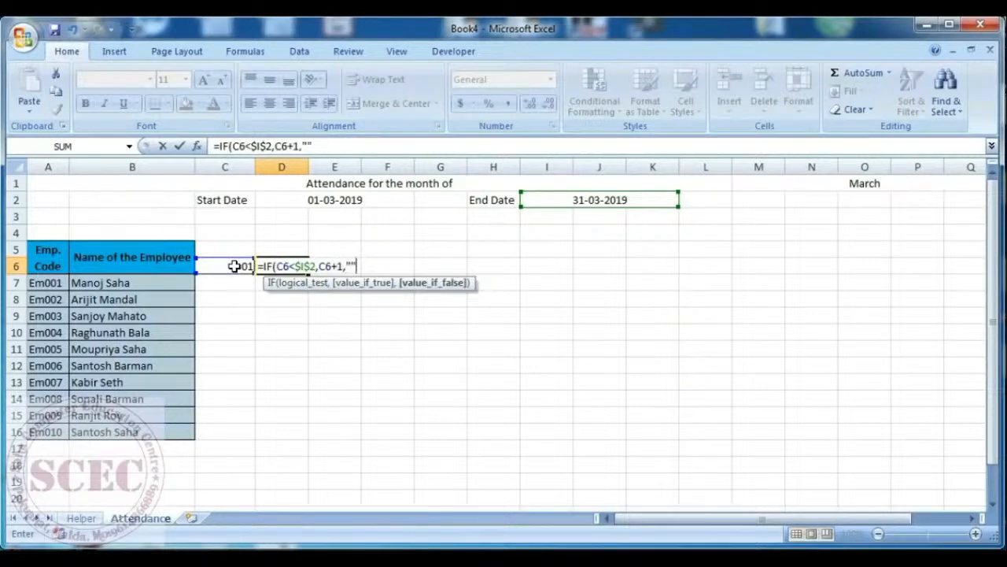
key(Return)
Apply the custom number format dd to the next-day cell D6
click(283, 270)
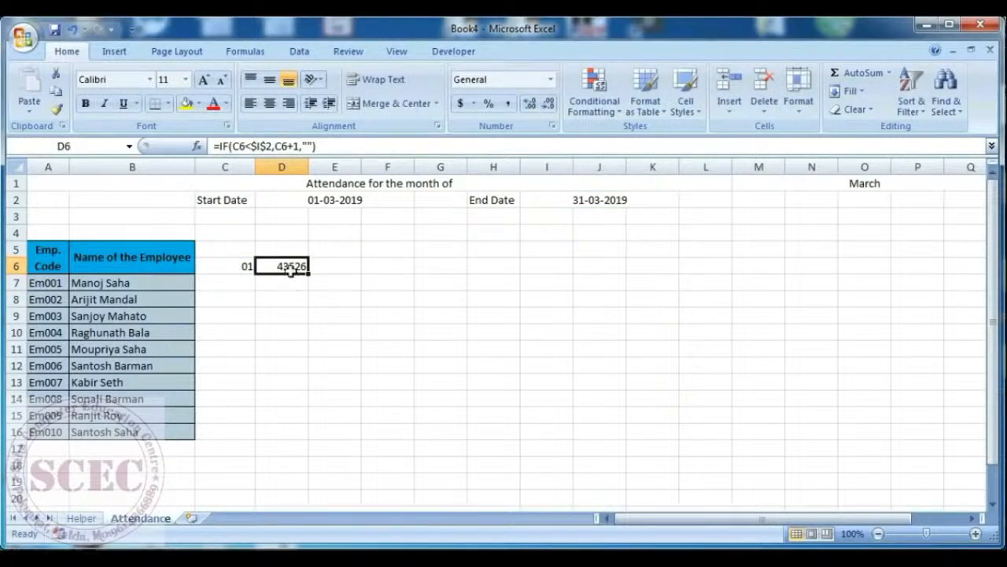
right_click(295, 276)
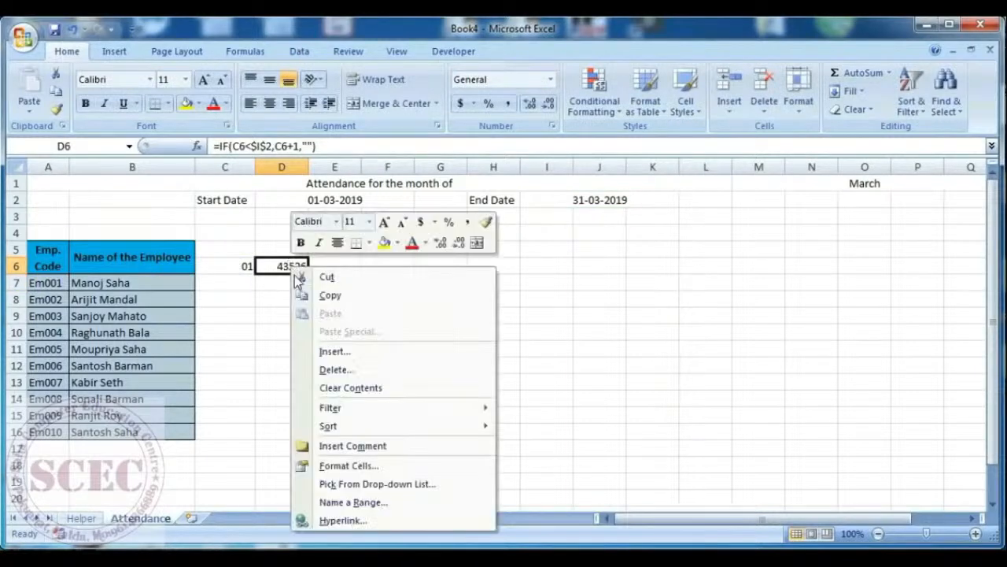
click(347, 465)
click(453, 288)
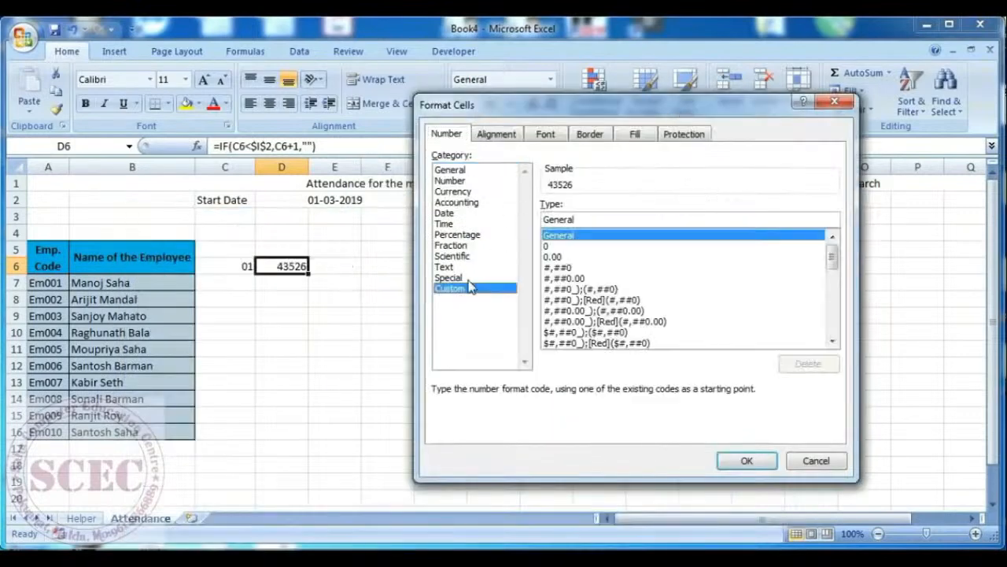
double_click(591, 218)
text(dd)
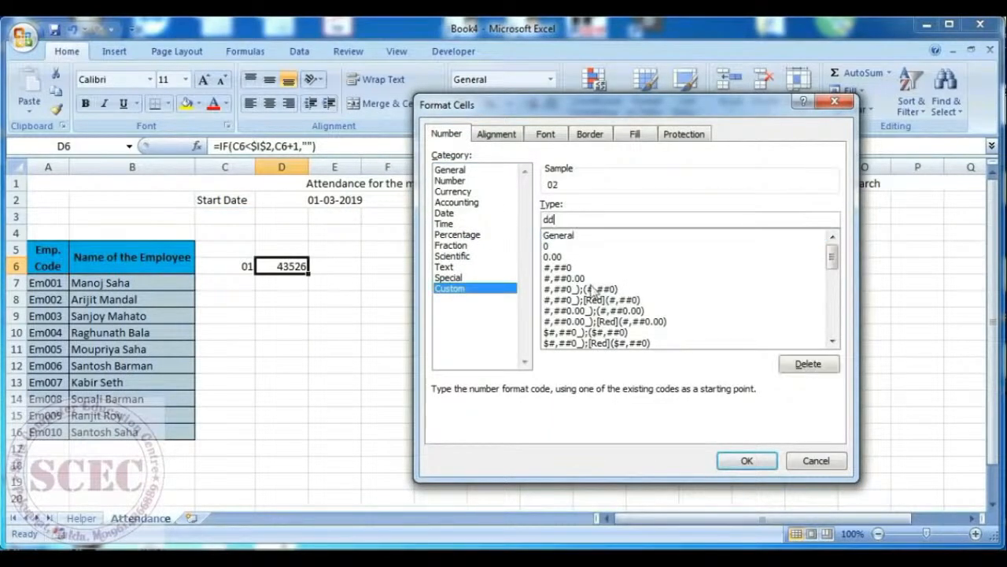
click(731, 461)
Fill the D6 formula across row 6 to AG6 and narrow columns C through AG to fit the two-digit days
drag(310, 274, 967, 277)
drag(858, 166, 218, 166)
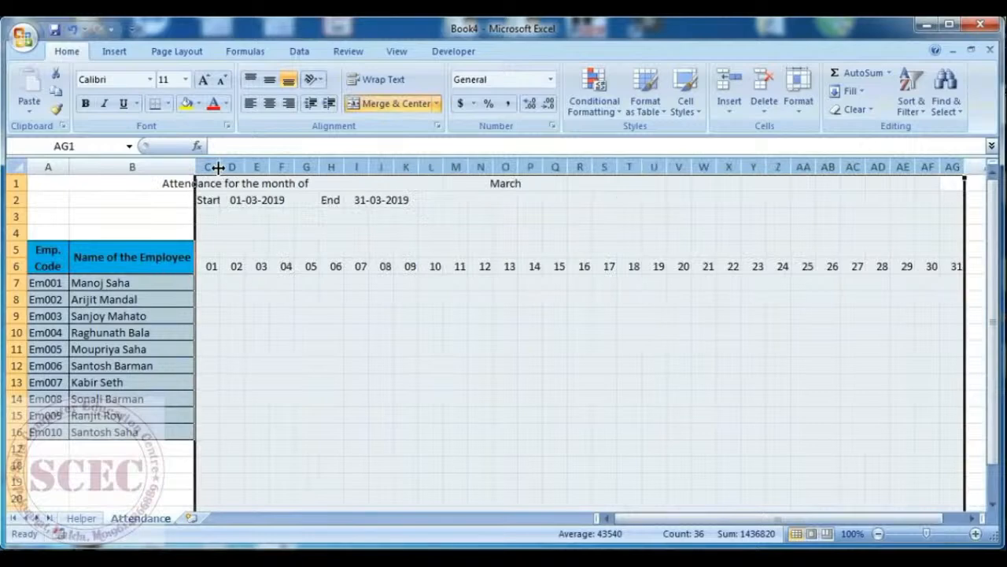
click(405, 398)
click(212, 267)
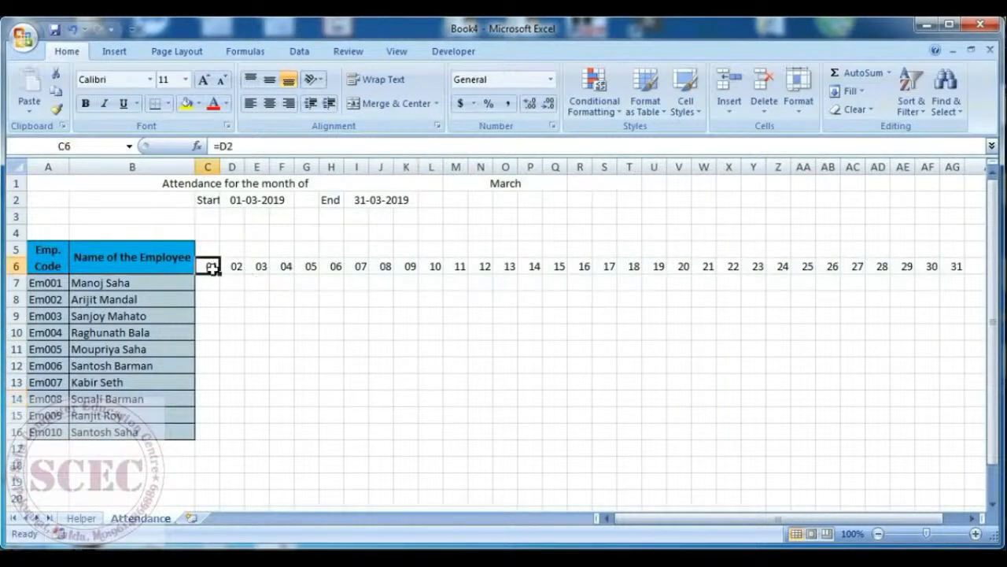
click(955, 266)
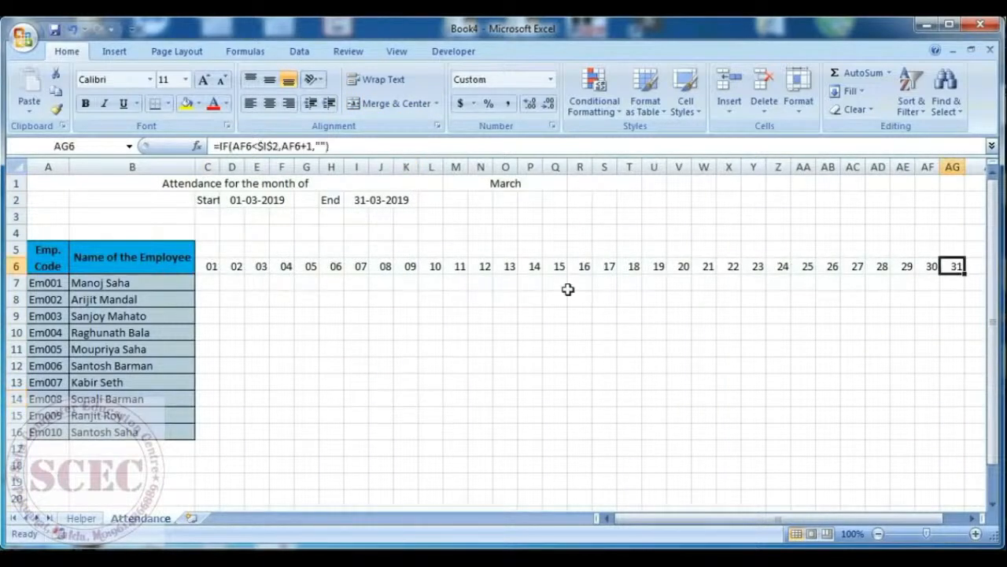
Enter the weekday formula =TEXT(C6,"ddd") in C5 and fill it across row 5 to AG5
drag(206, 251, 955, 252)
click(209, 249)
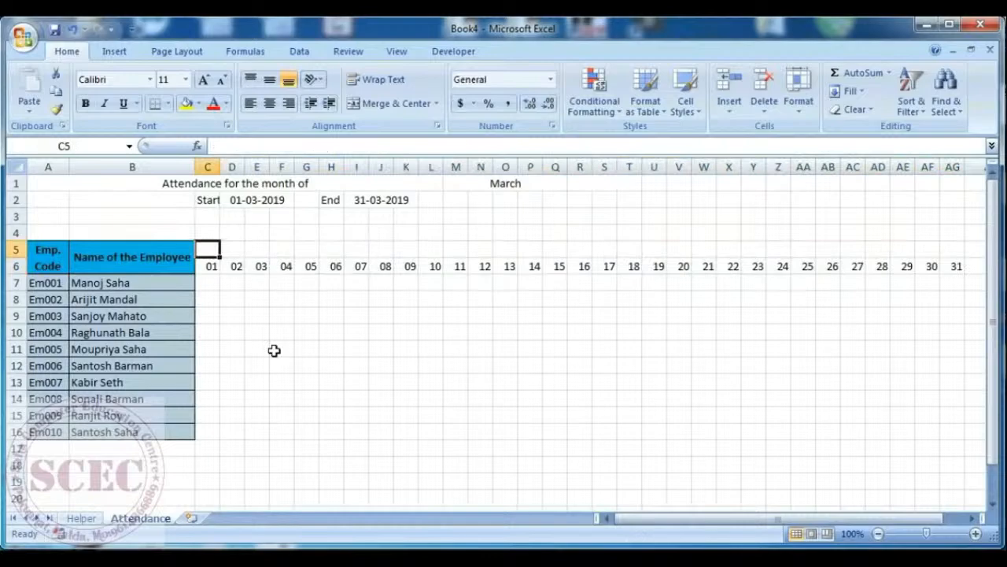
text(=)
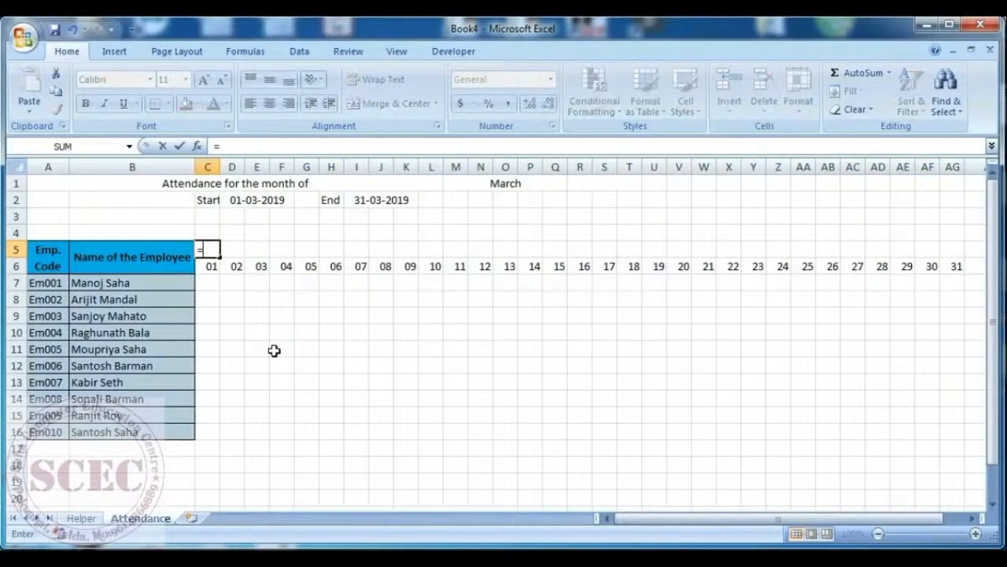
text(text)
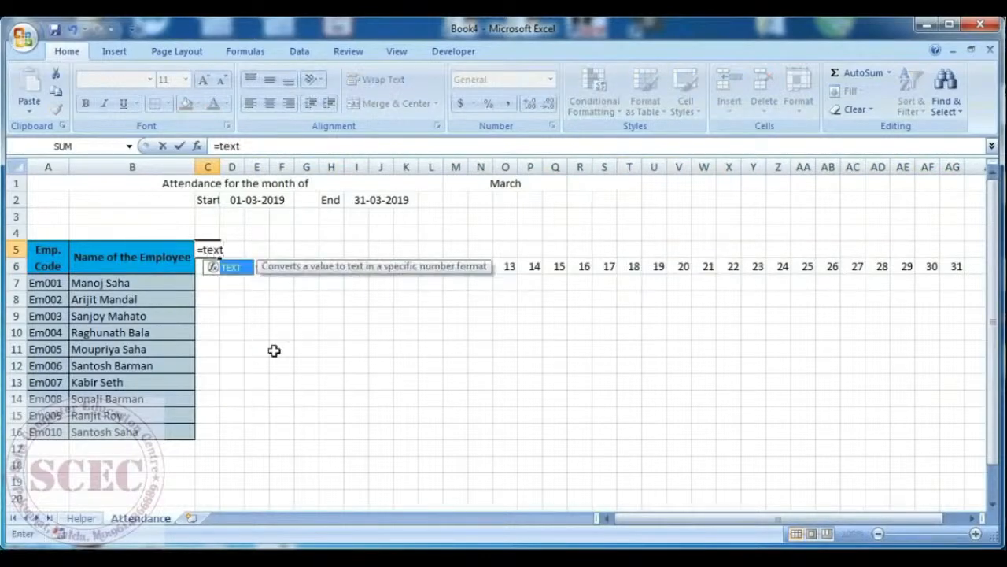
key(Tab)
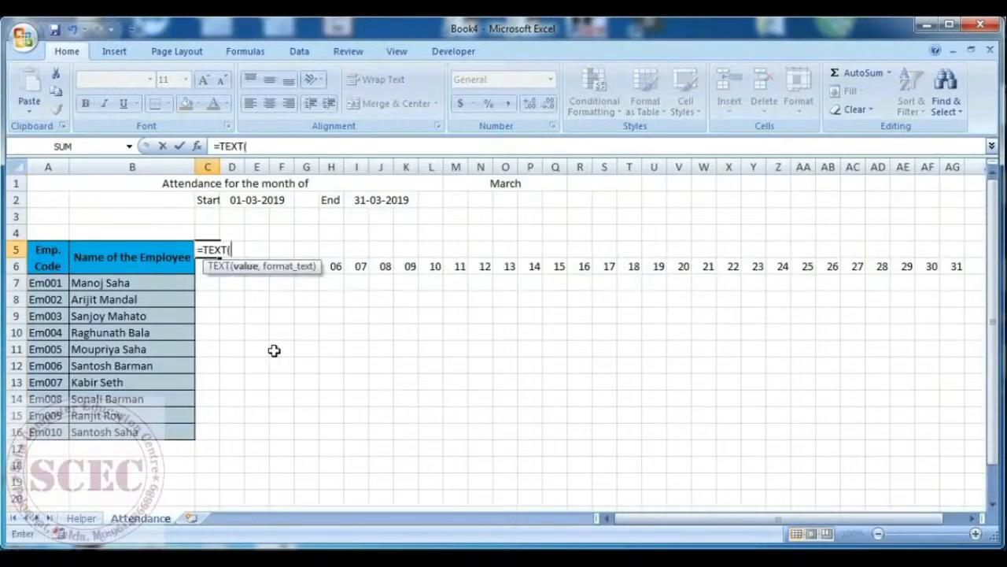
click(200, 268)
text(,)
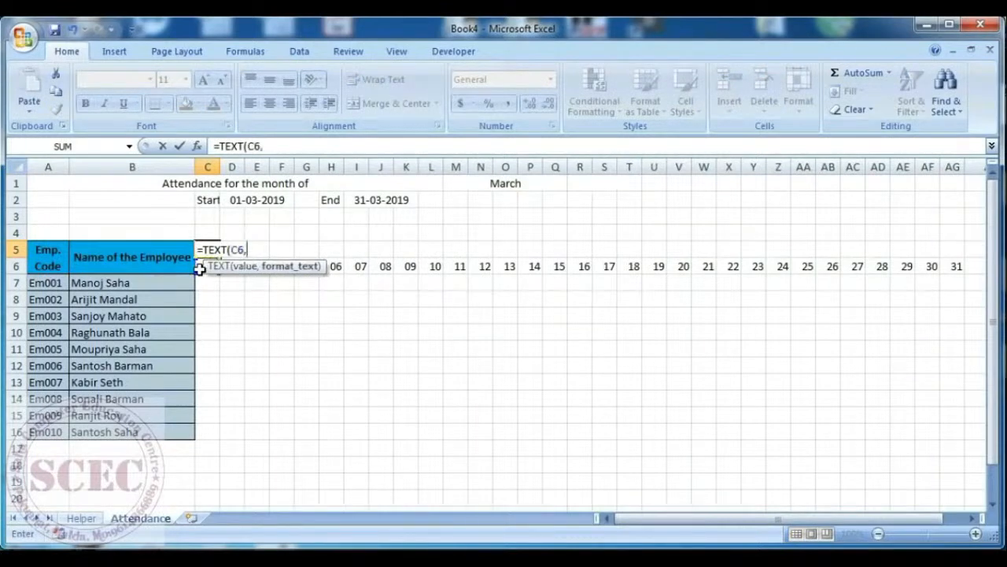
text("ddd"))
key(Return)
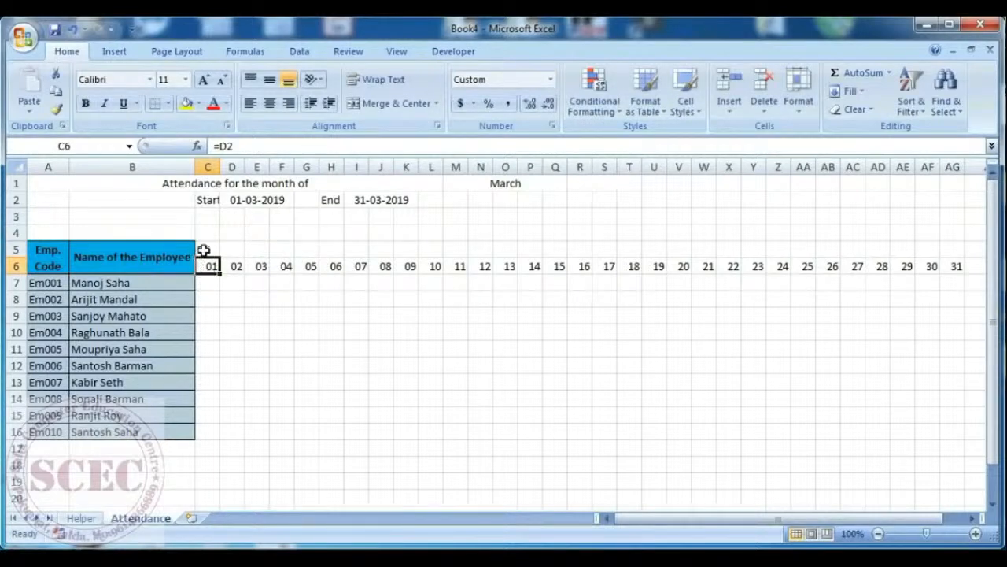
click(203, 250)
drag(219, 256, 956, 252)
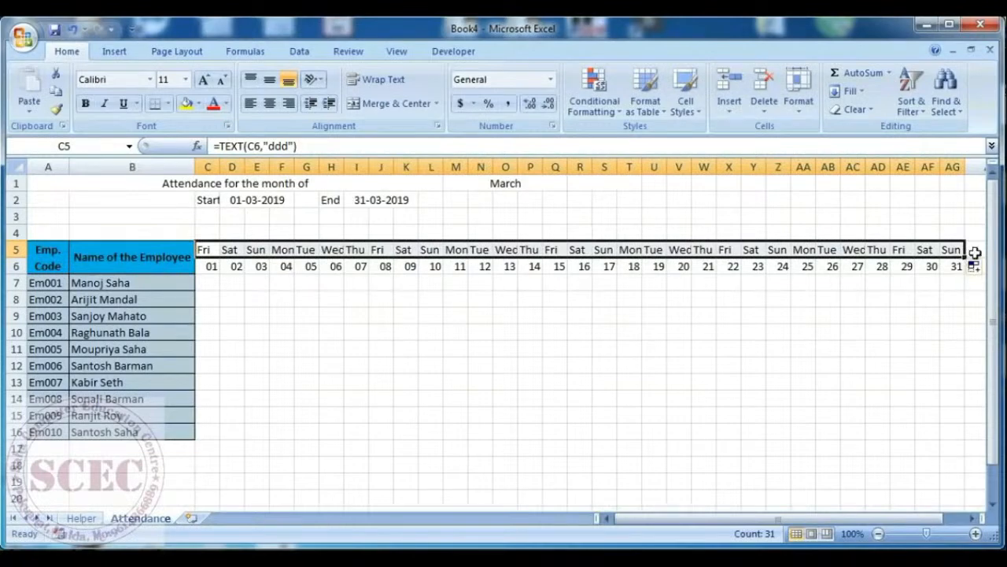
Copy the summary headings AH4:AM5, Full Day Present through Ab Percent, from the New Attendance Sheet V2.0 workbook and paste them at AH5 in Book4
click(971, 254)
key(Right)
click(740, 249)
click(771, 249)
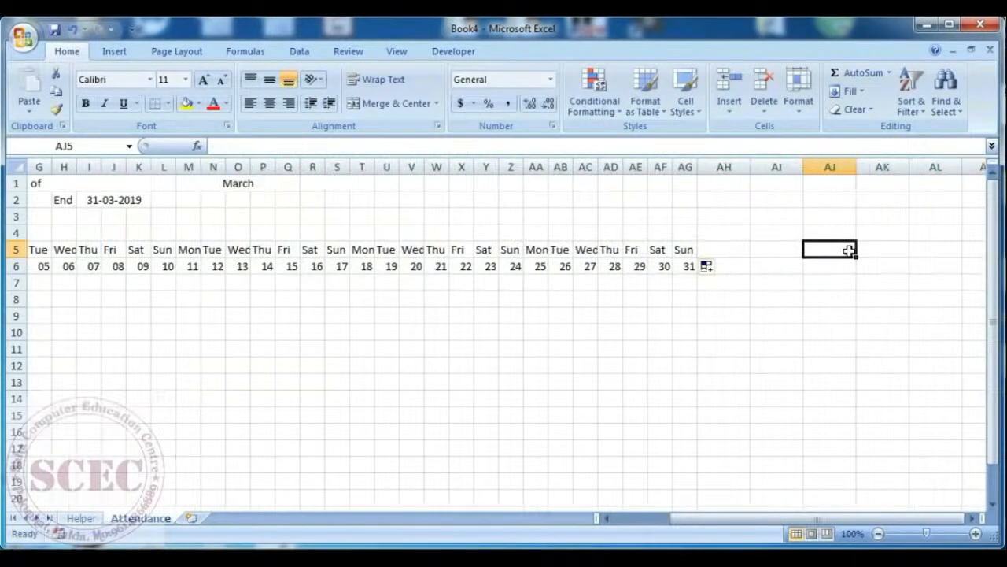
click(872, 250)
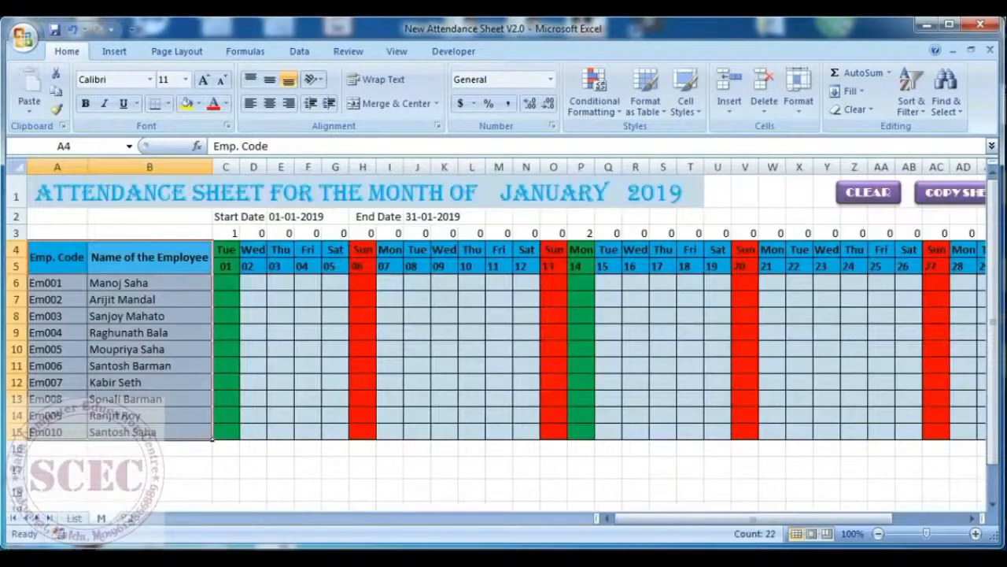
drag(697, 516, 793, 515)
drag(742, 263, 934, 266)
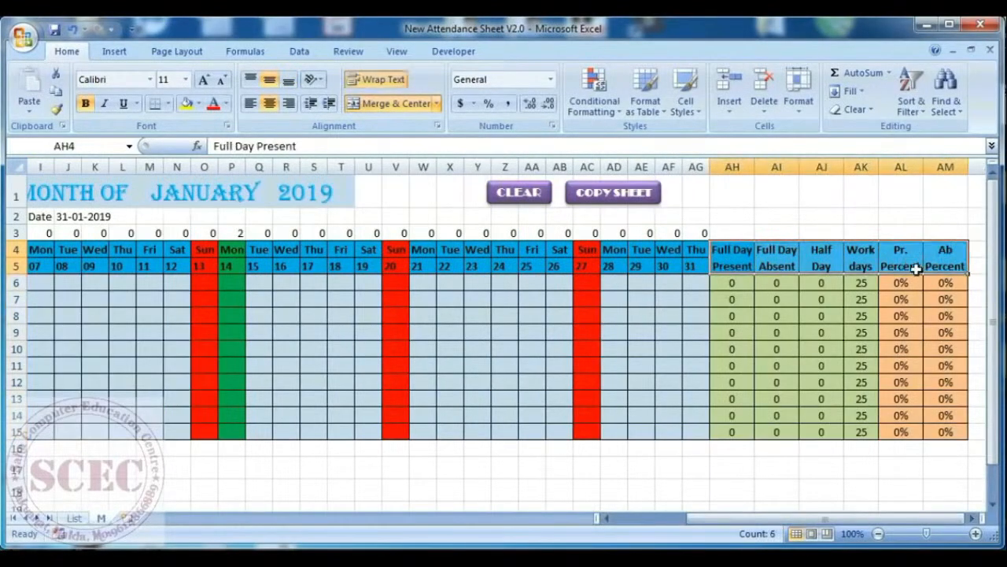
key(ctrl+c)
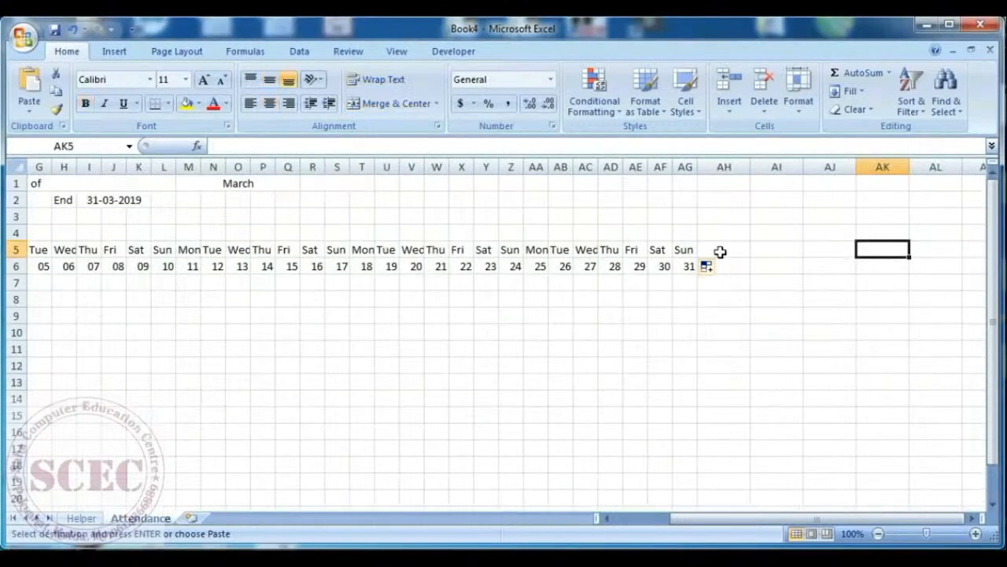
click(719, 248)
key(ctrl+v)
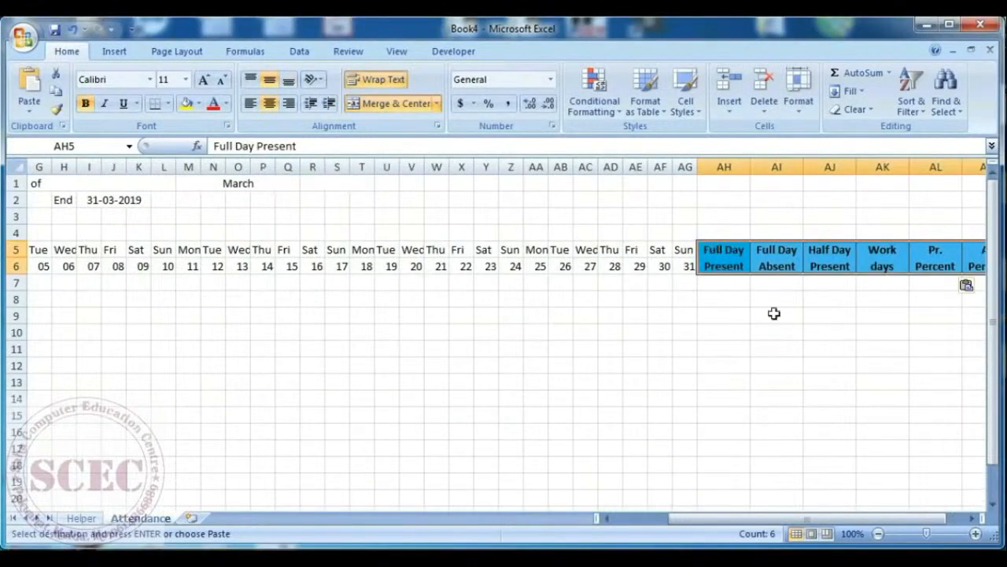
Adjust the widths of columns AH through AM together to suit the pasted summary headings
click(972, 518)
drag(649, 166, 912, 167)
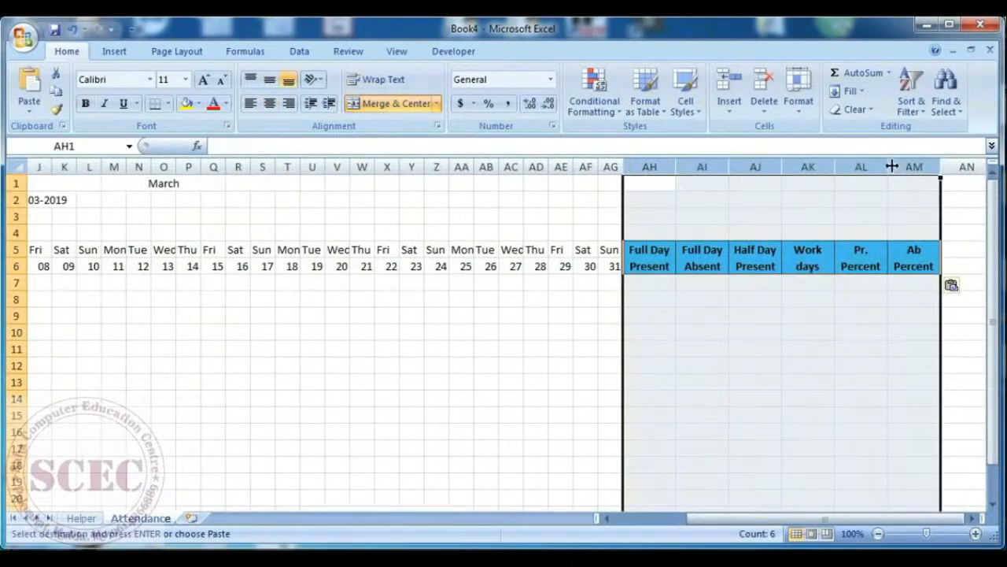
drag(674, 166, 672, 166)
drag(775, 517, 712, 516)
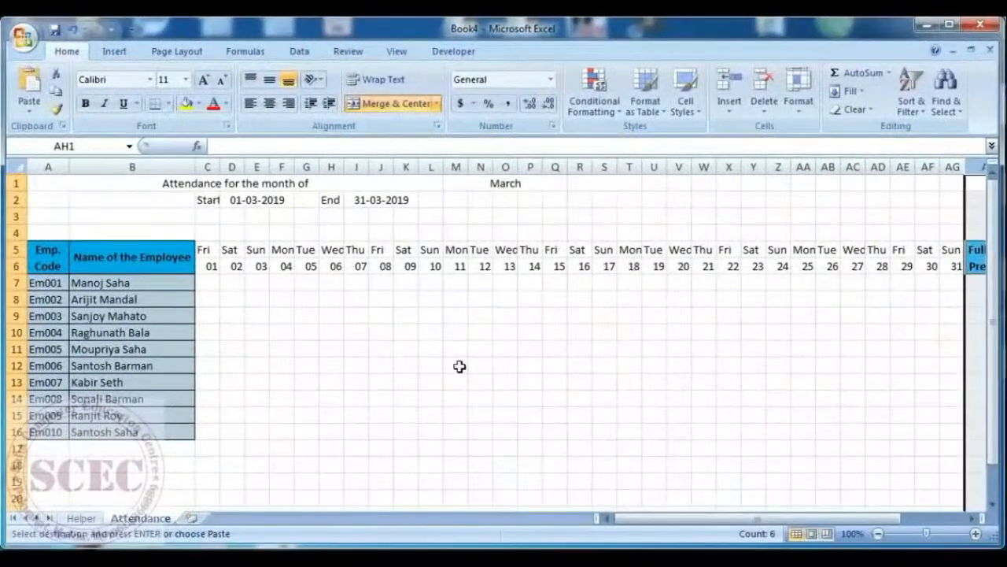
Examine the helper range C4:AG4 above the weekdays and the holiday dates in D2:D19 of the Helper sheet
drag(206, 232, 954, 232)
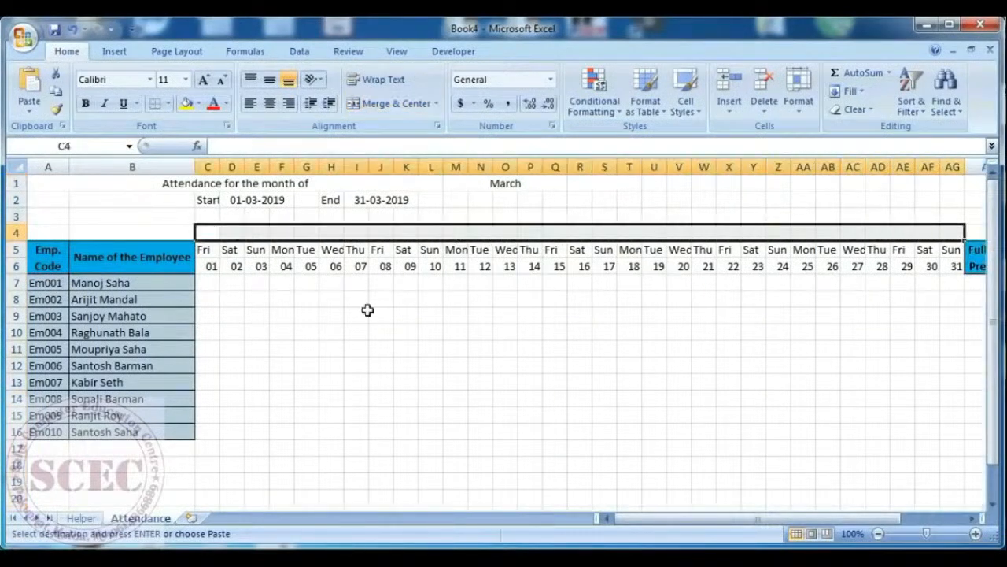
click(208, 233)
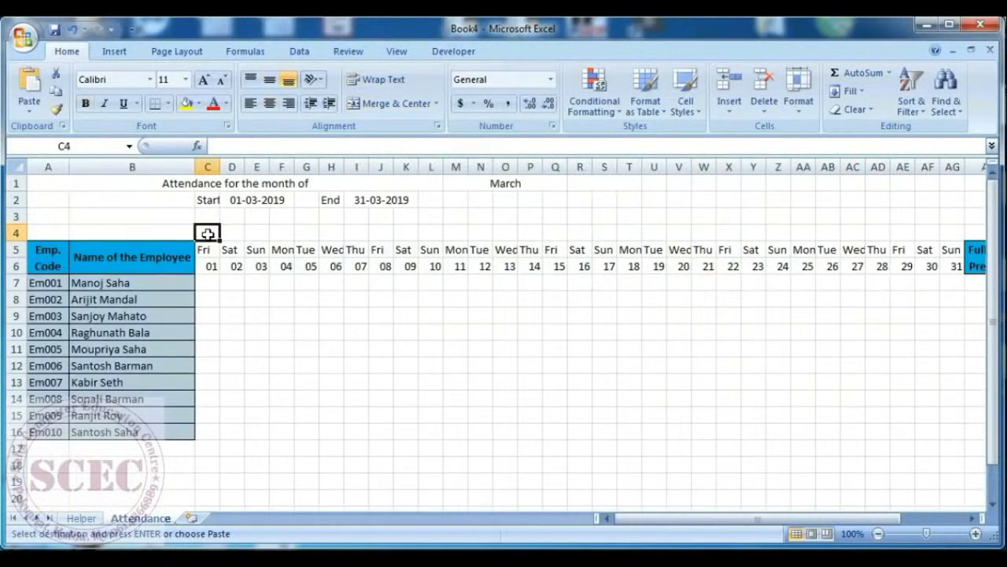
drag(208, 233, 959, 232)
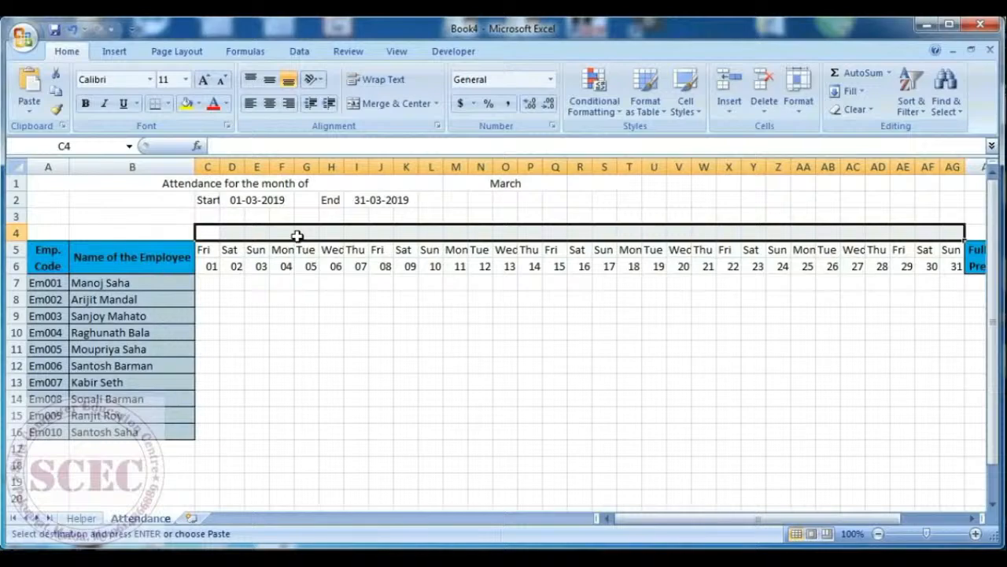
click(82, 518)
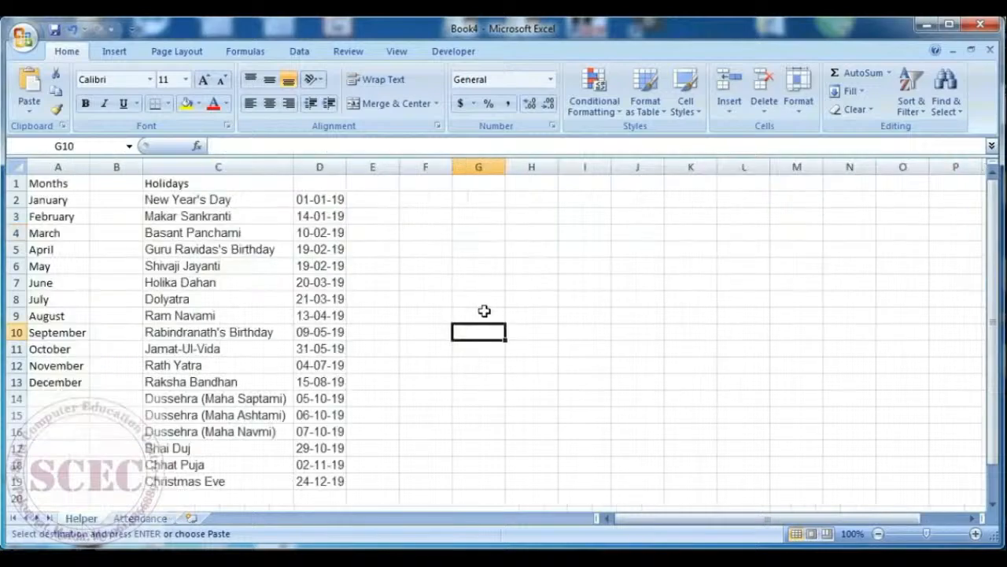
drag(312, 203, 317, 477)
click(140, 518)
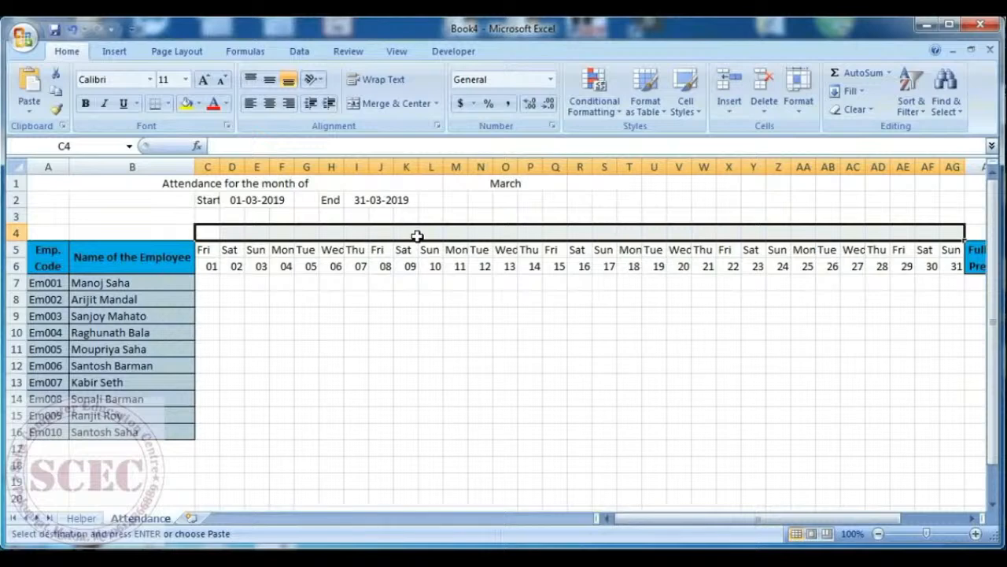
Enter the holiday check =IF(C6="",1,MATCH(C6,Holidays,0)) in C4 and fill it across row 4 to AG4
click(215, 234)
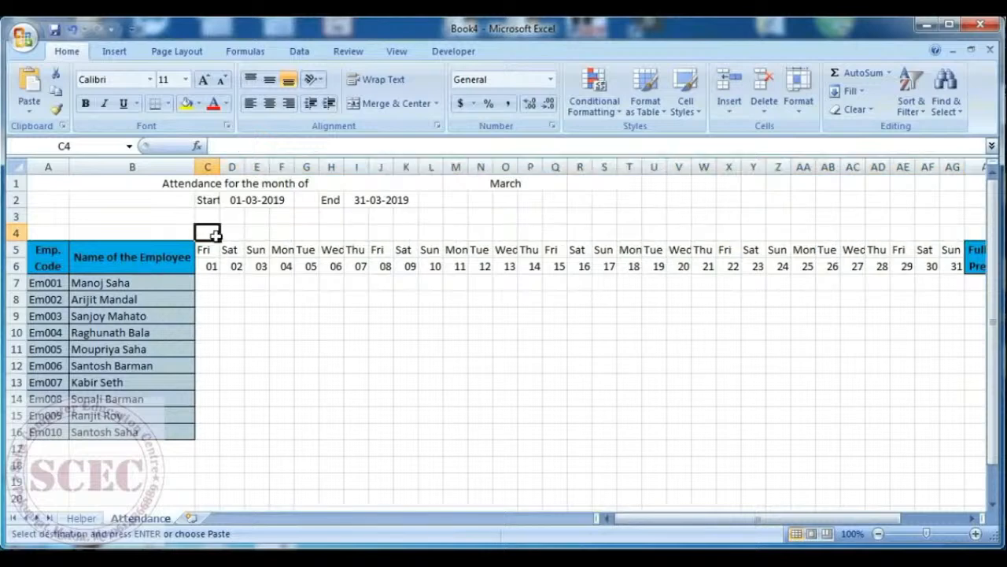
text(=)
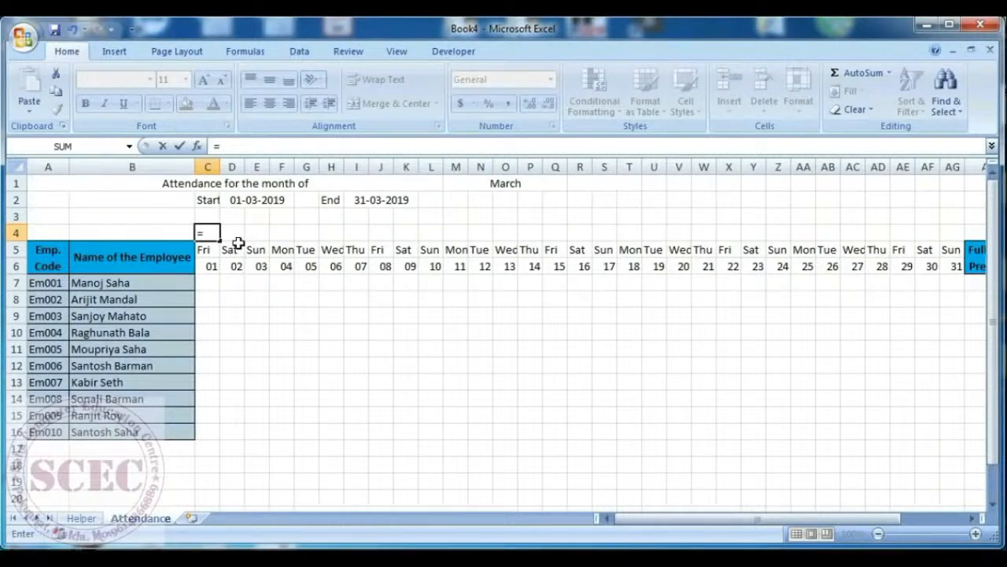
text(if)
double_click(240, 250)
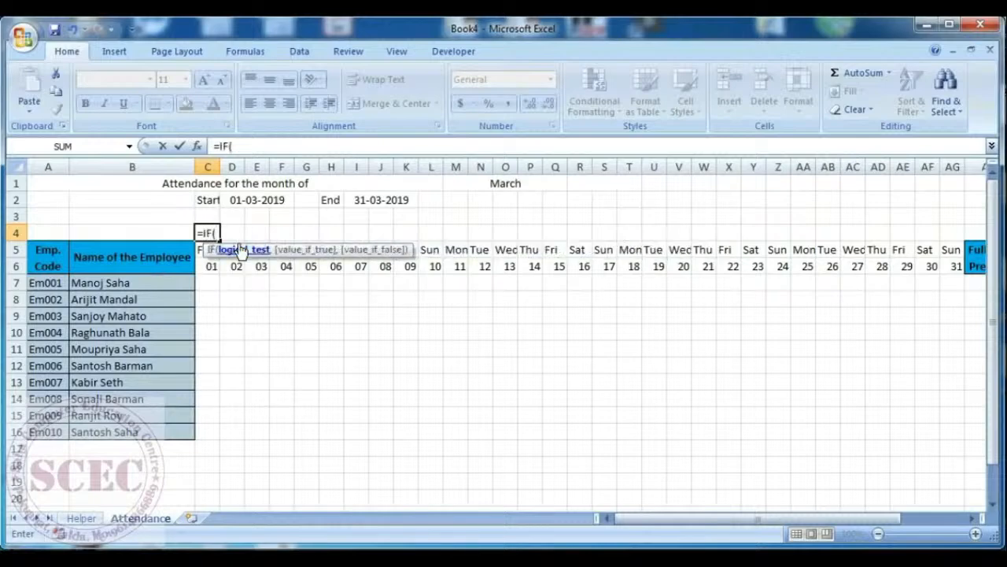
click(208, 267)
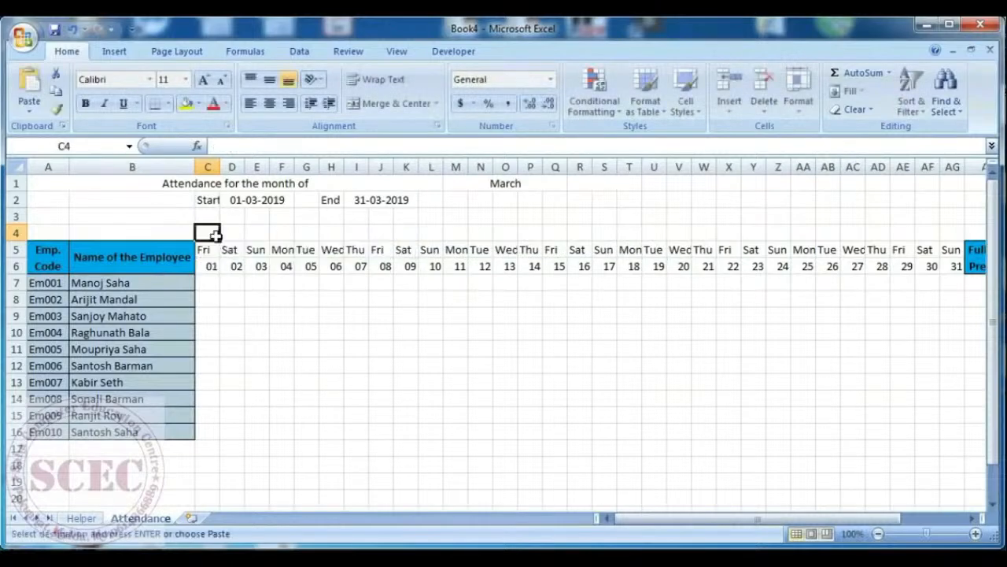
text(="",)
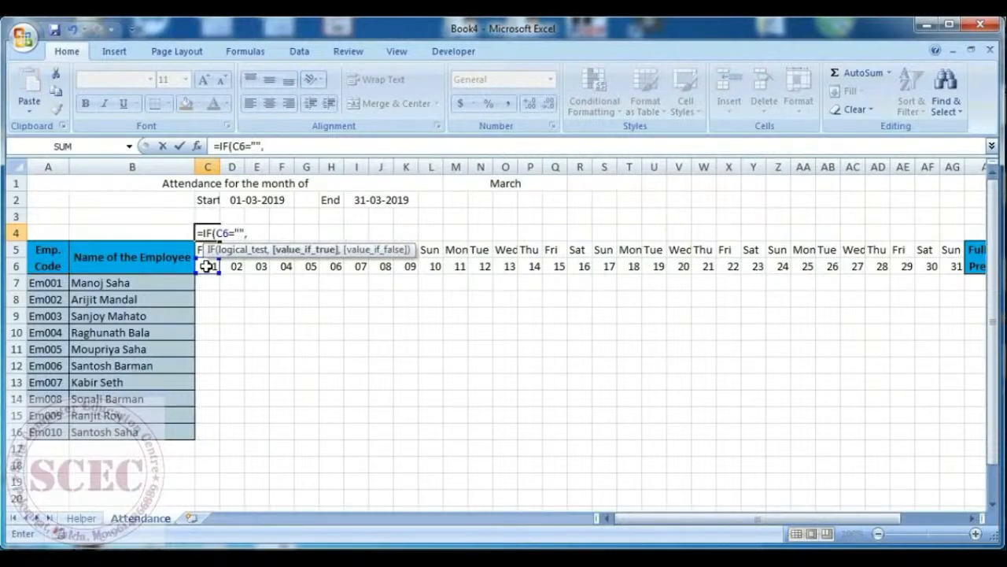
text(1,ma)
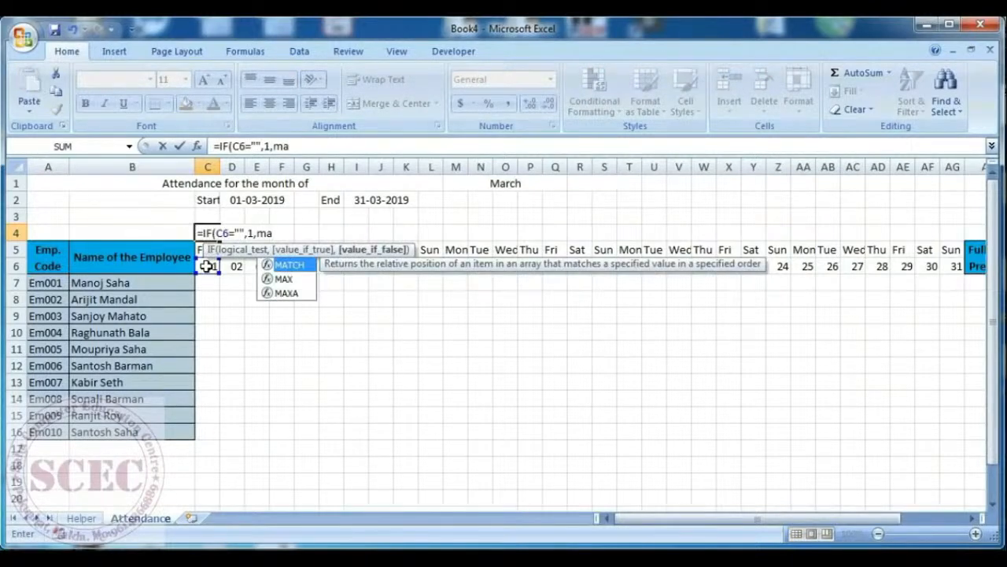
key(Tab)
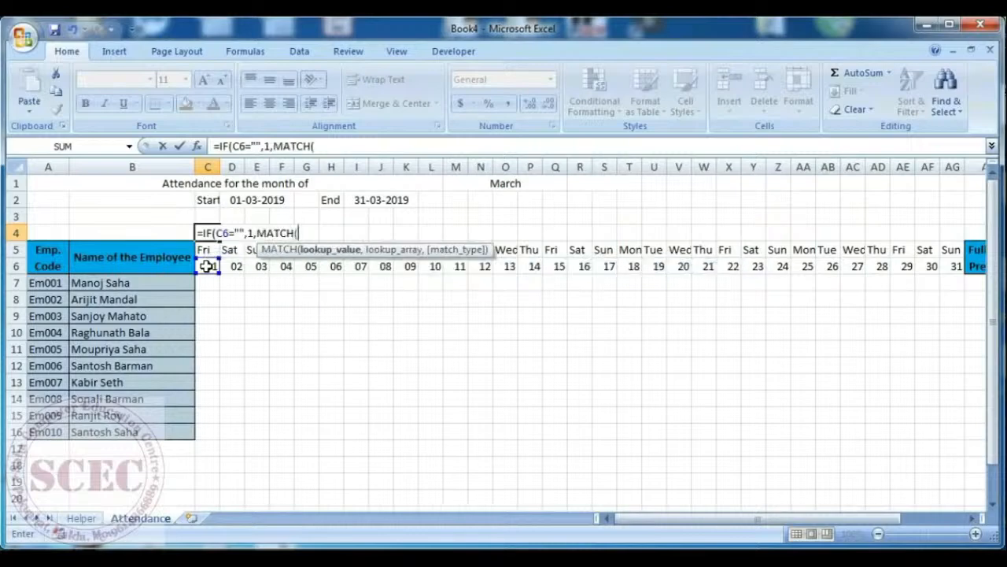
click(206, 266)
text(,)
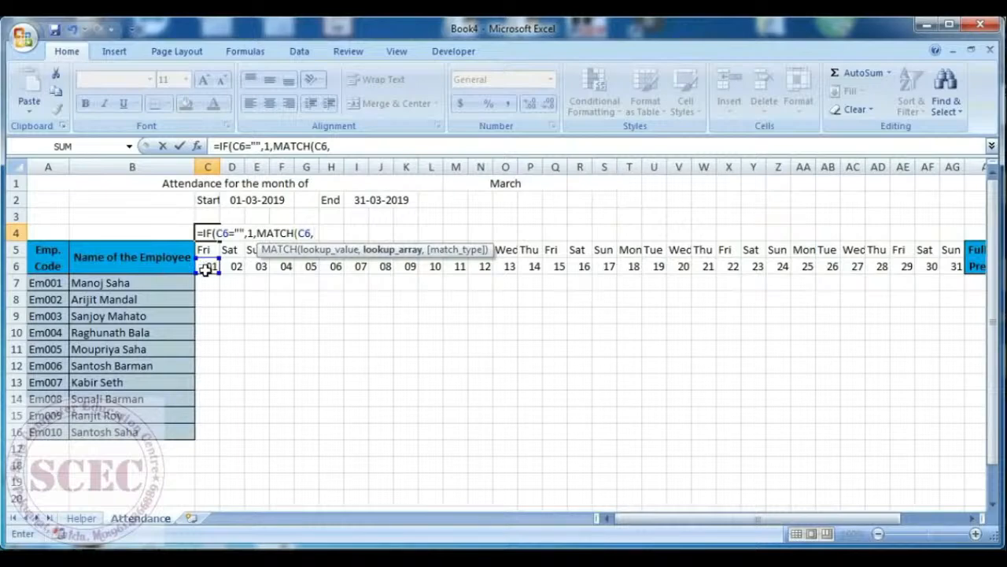
text(Holidays,)
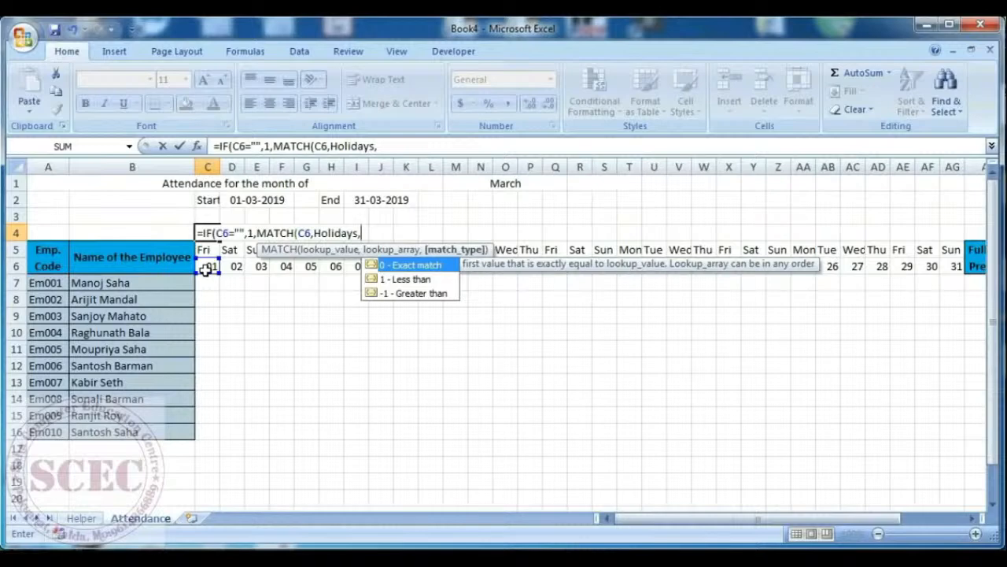
text(0))
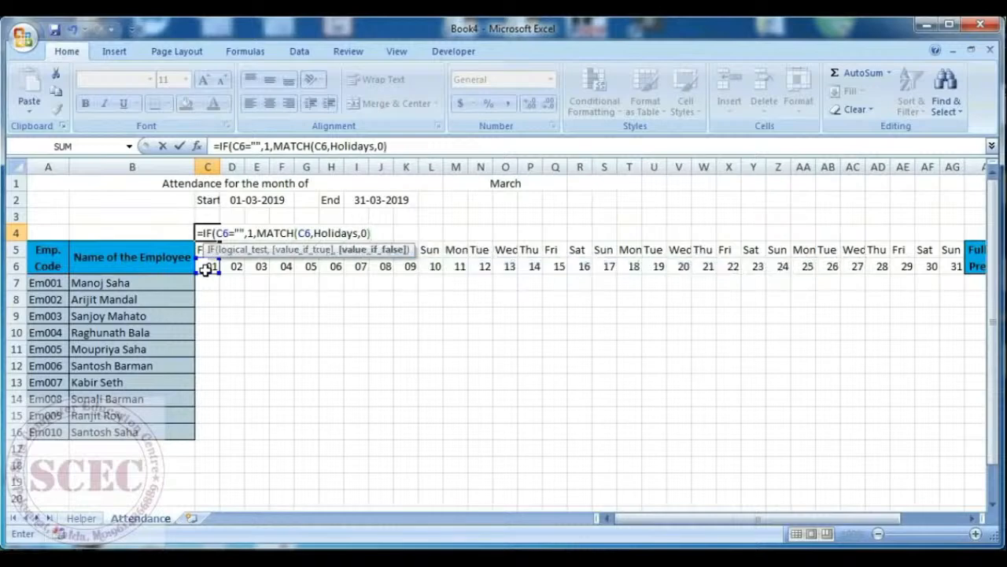
key(Return)
key(Return)
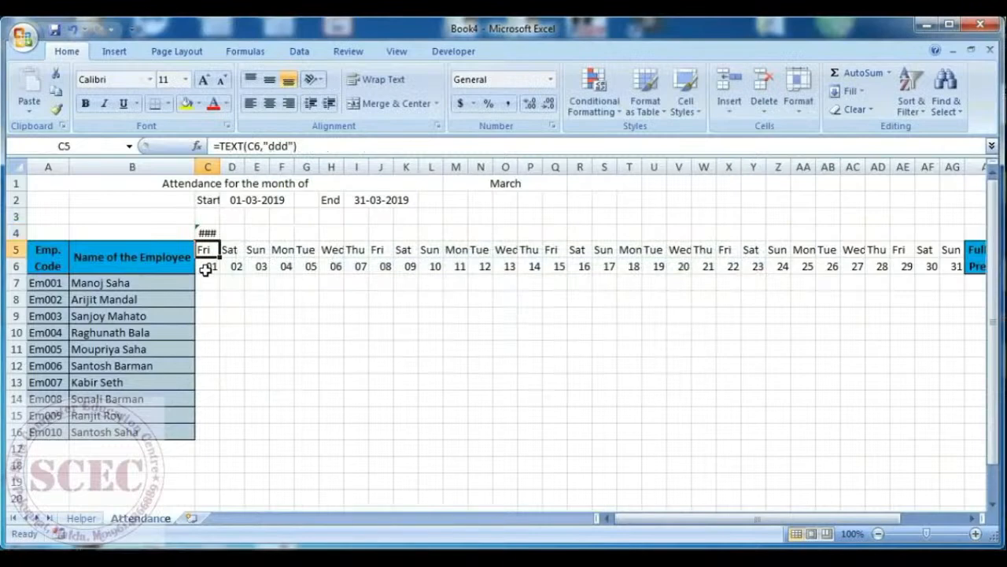
click(209, 233)
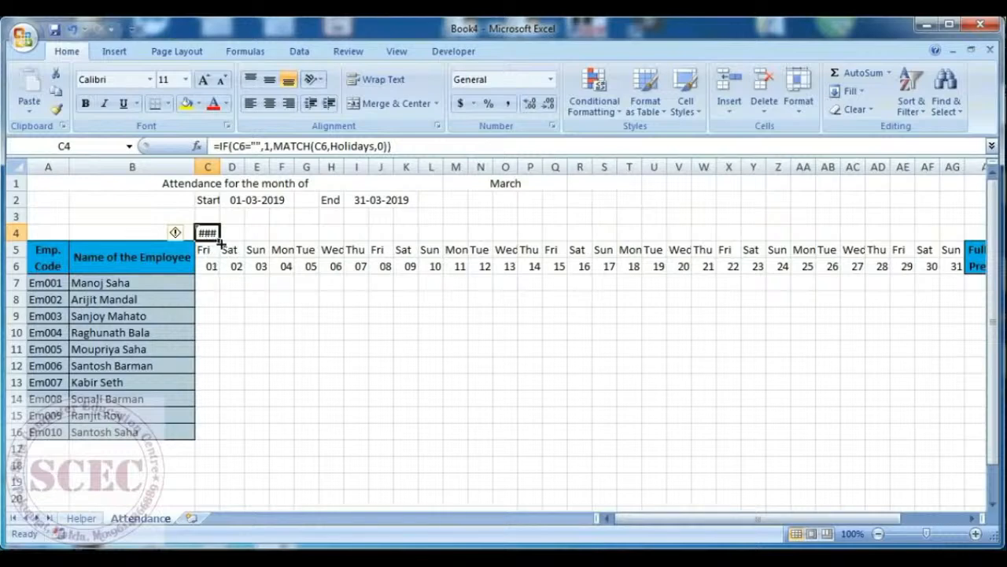
drag(221, 240, 953, 239)
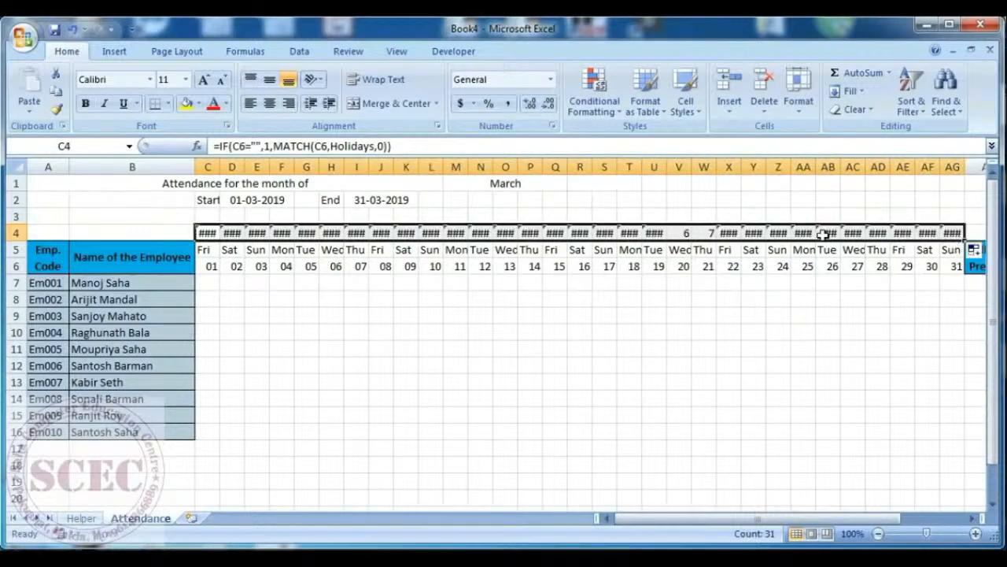
Compare the row 4 holiday matches for days 20 and 21 with the holiday dates on the Helper sheet
click(683, 234)
click(709, 232)
click(684, 234)
click(705, 233)
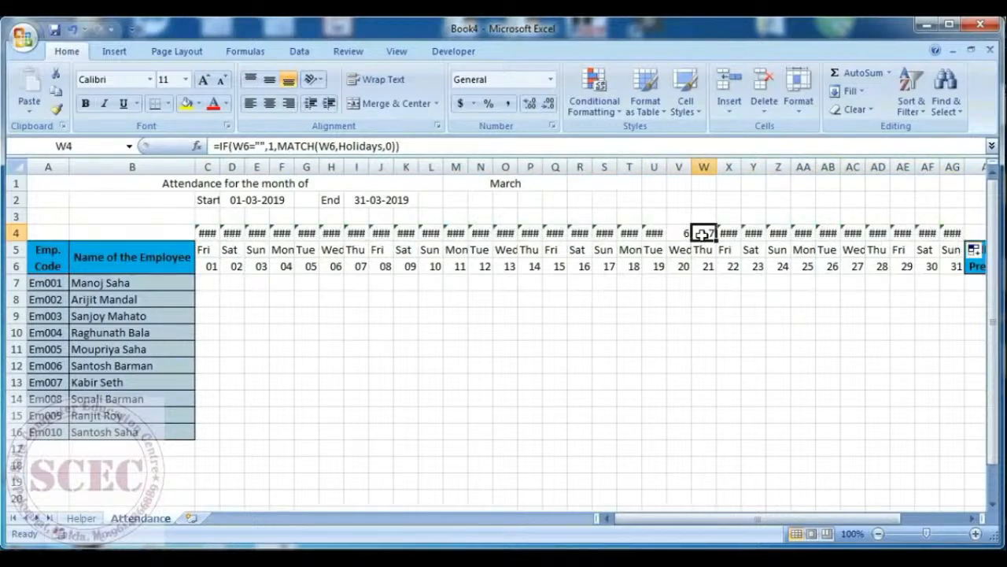
click(682, 266)
click(706, 268)
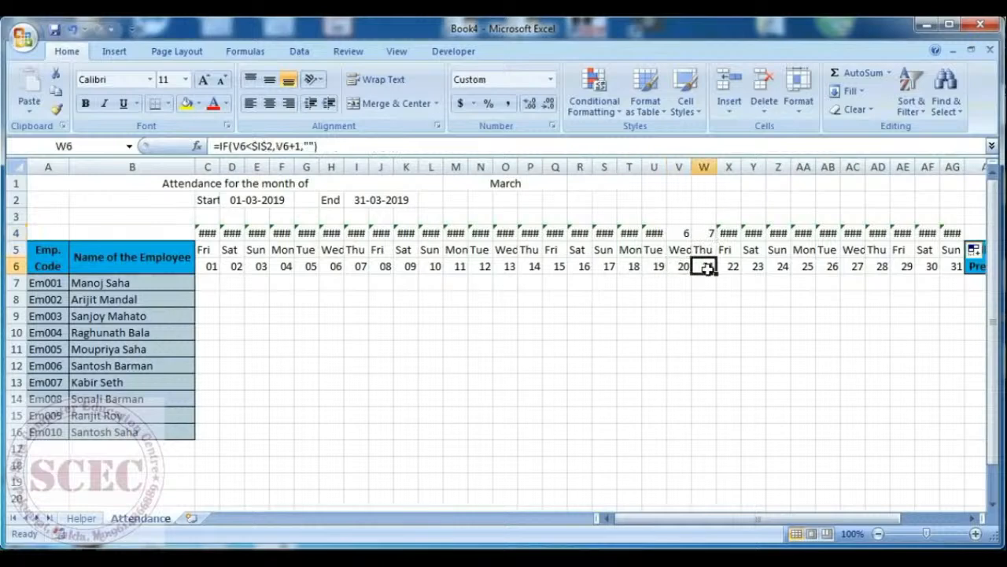
click(93, 519)
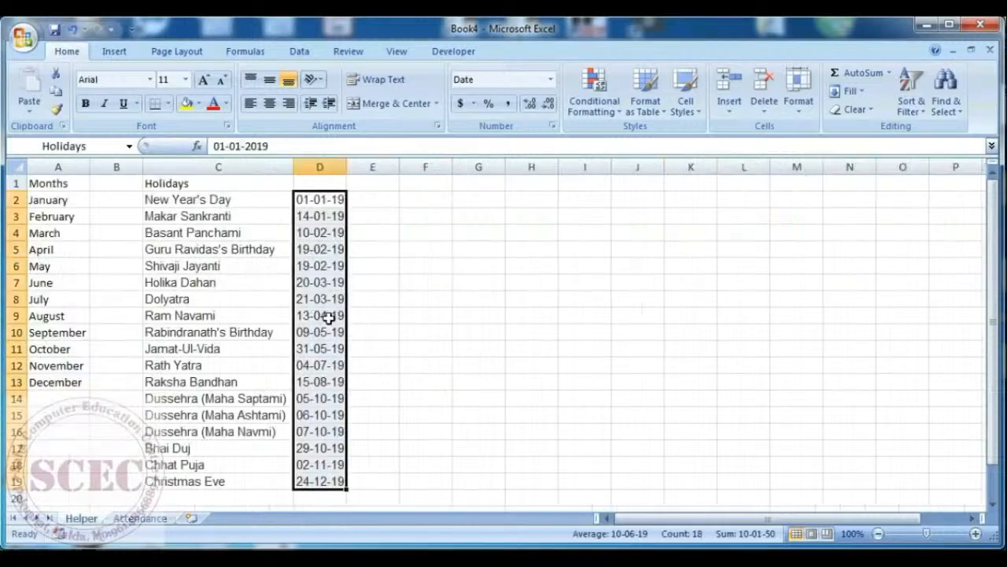
Examine the holiday dates in D2:D9 on the Helper sheet
click(323, 282)
click(325, 314)
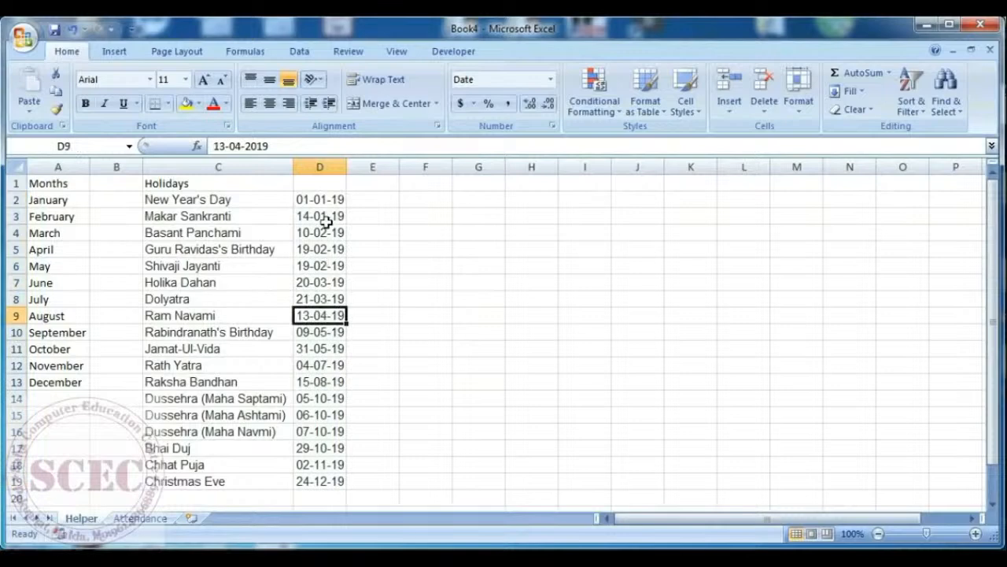
click(319, 199)
click(321, 216)
click(322, 233)
click(321, 245)
click(322, 266)
click(321, 282)
click(321, 297)
Inspect the holiday matches in row 4 of the Attendance sheet for days 20 and 21 and the erroring days 16 and 17
click(140, 518)
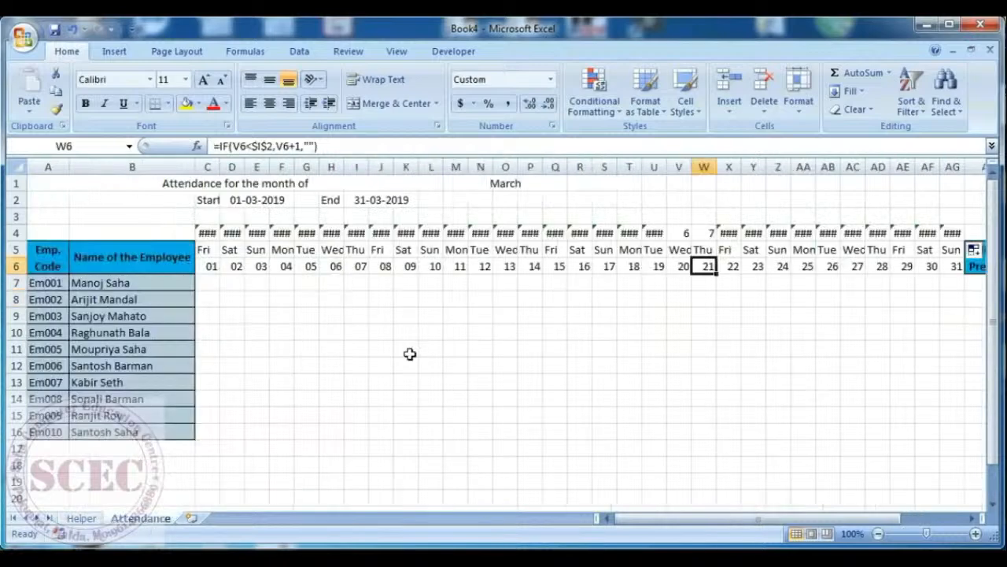
click(683, 235)
click(705, 233)
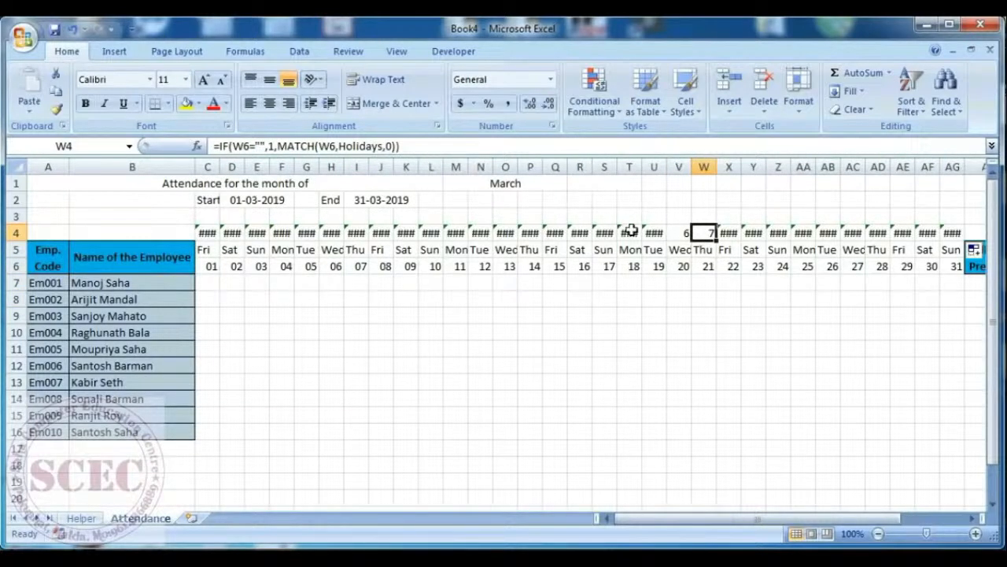
click(583, 233)
click(603, 233)
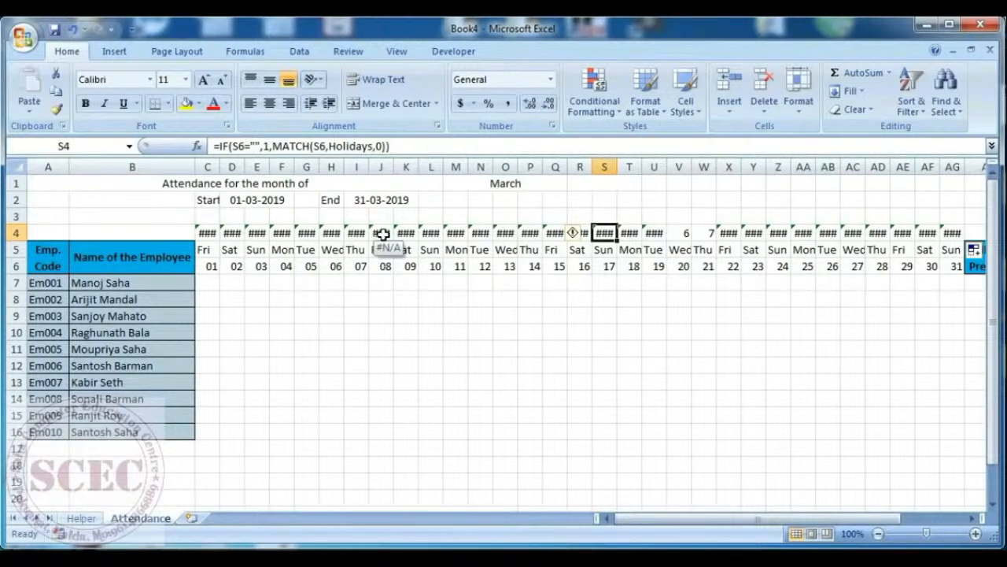
Wrap the C4 holiday check as =IFERROR(IF(C6="",1,MATCH(C6,Holidays,0)),0), fill it across to AG4 and check days 20 and 21
double_click(216, 233)
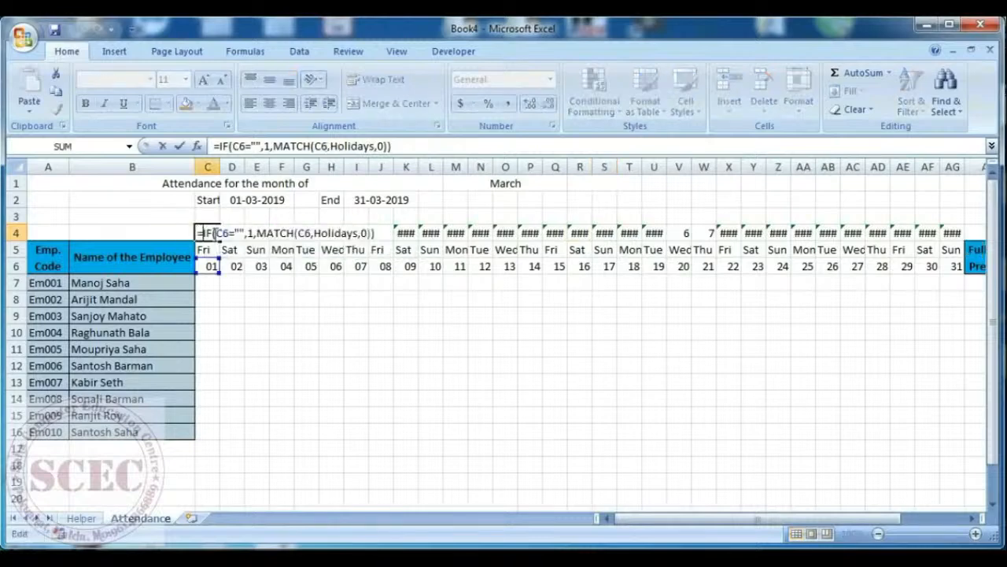
text(if)
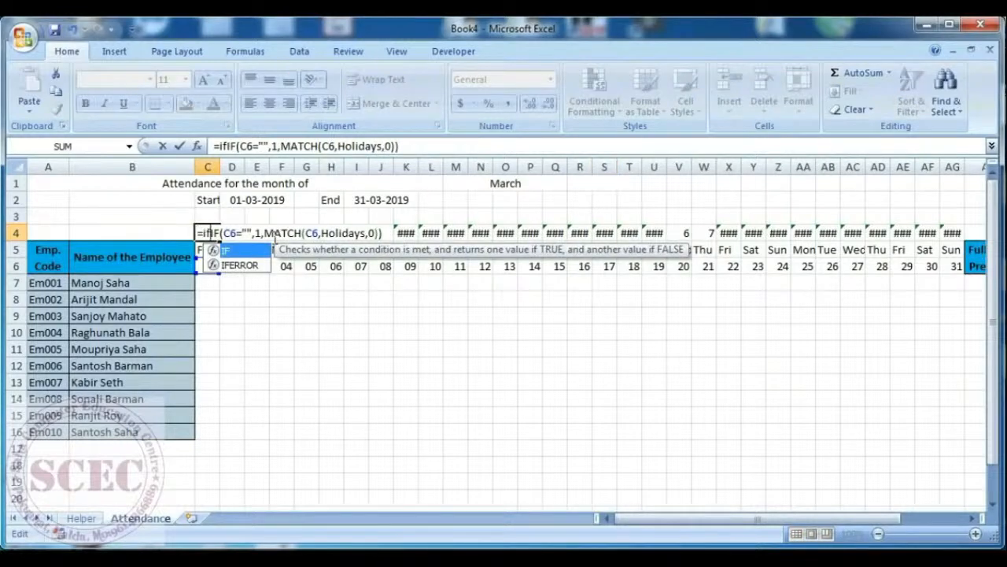
key(Down)
key(Tab)
text(,)
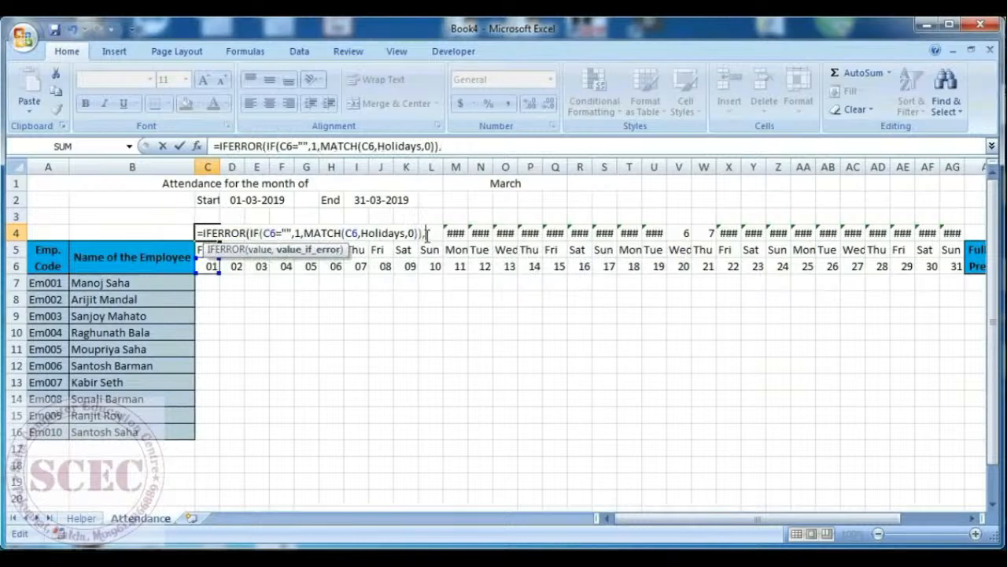
text(0))
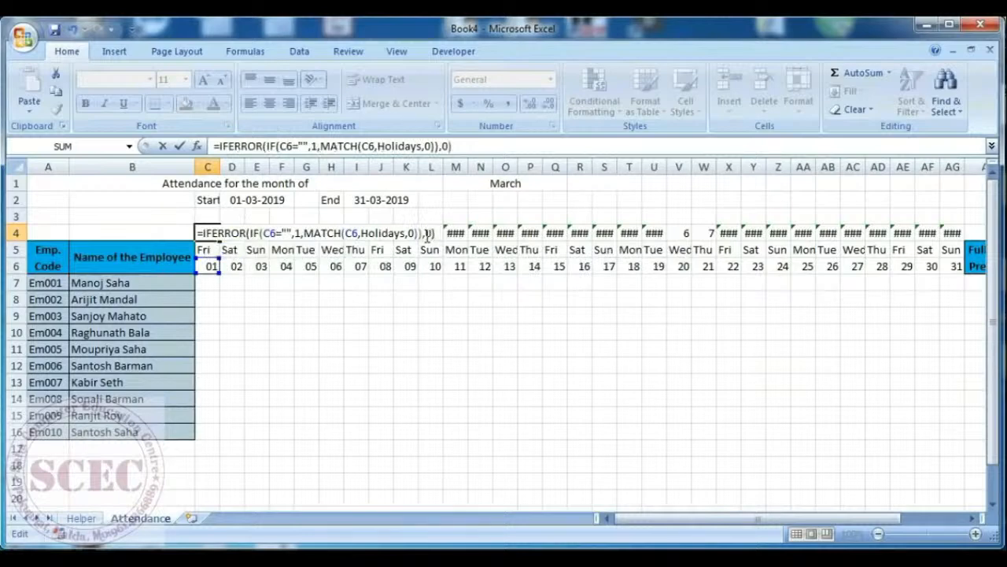
key(Tab)
click(203, 230)
drag(219, 238, 952, 236)
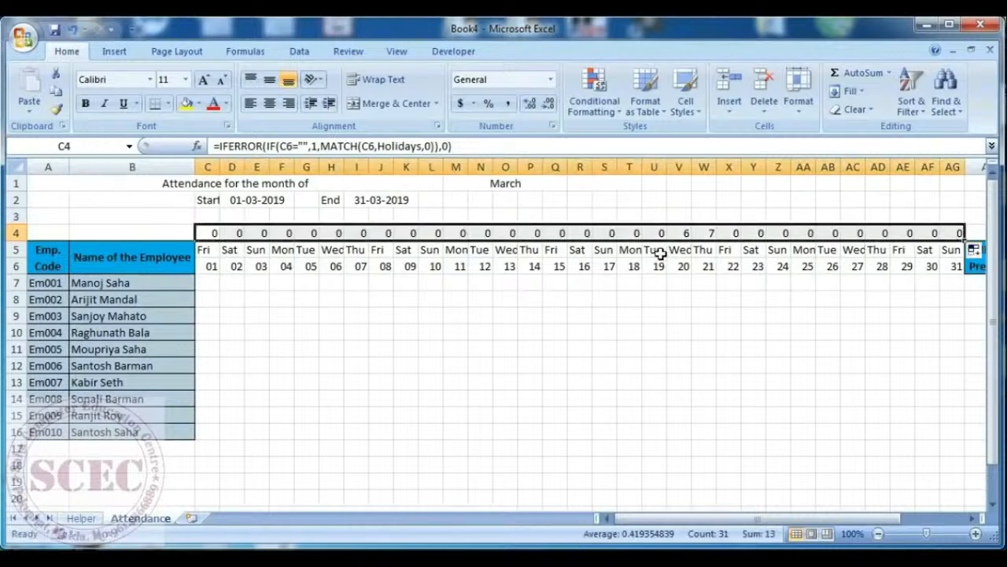
click(702, 232)
click(687, 233)
click(704, 233)
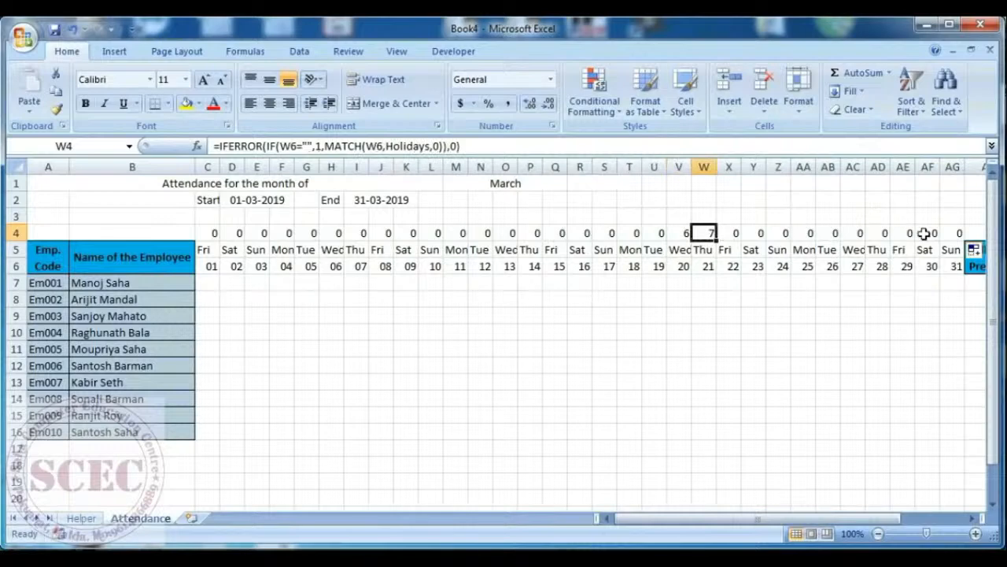
Switch the attendance month to January and compare the row 4 matches for days 1 and 14 with the Helper holiday dates
click(543, 185)
click(575, 183)
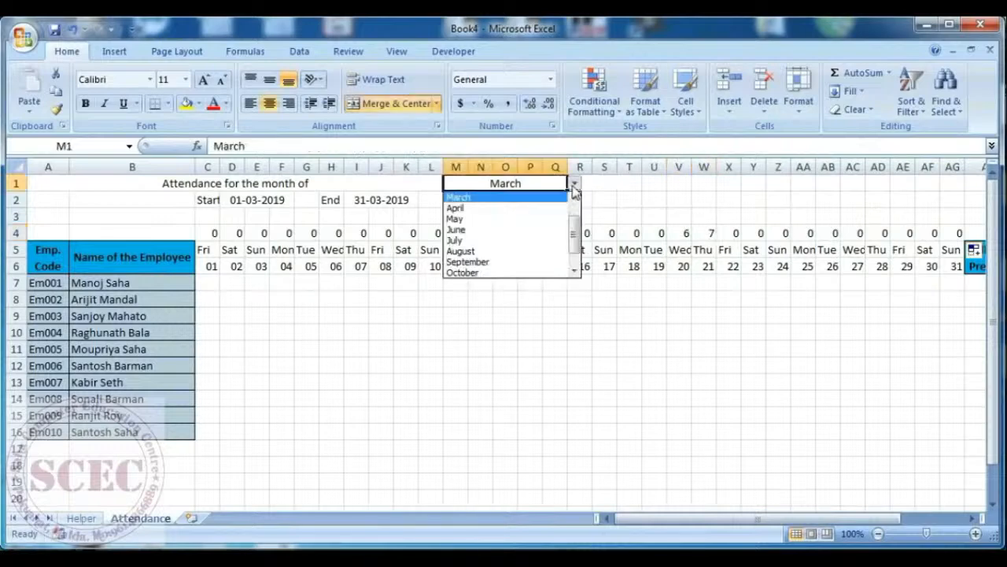
scroll(551, 212, up, 1)
click(549, 197)
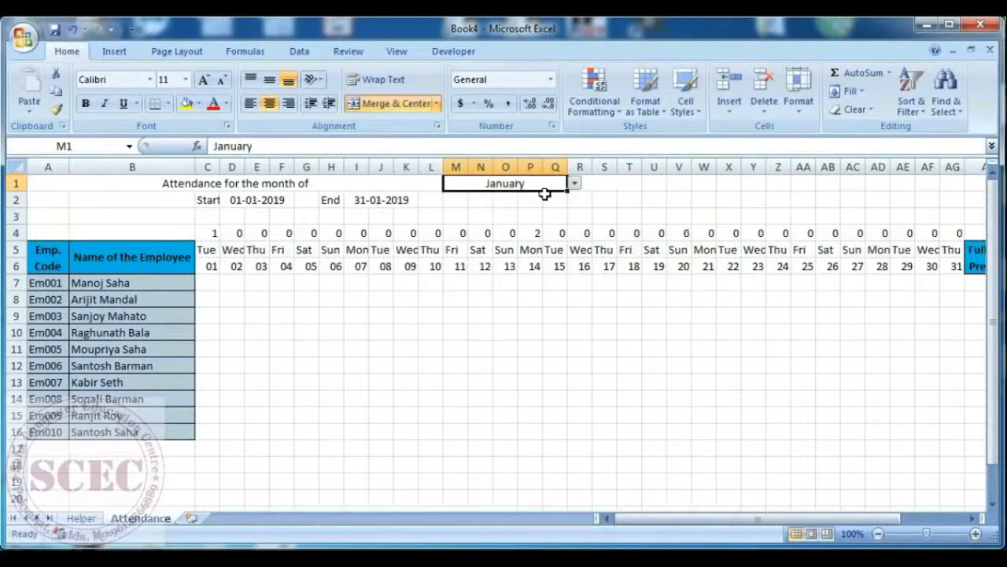
click(207, 233)
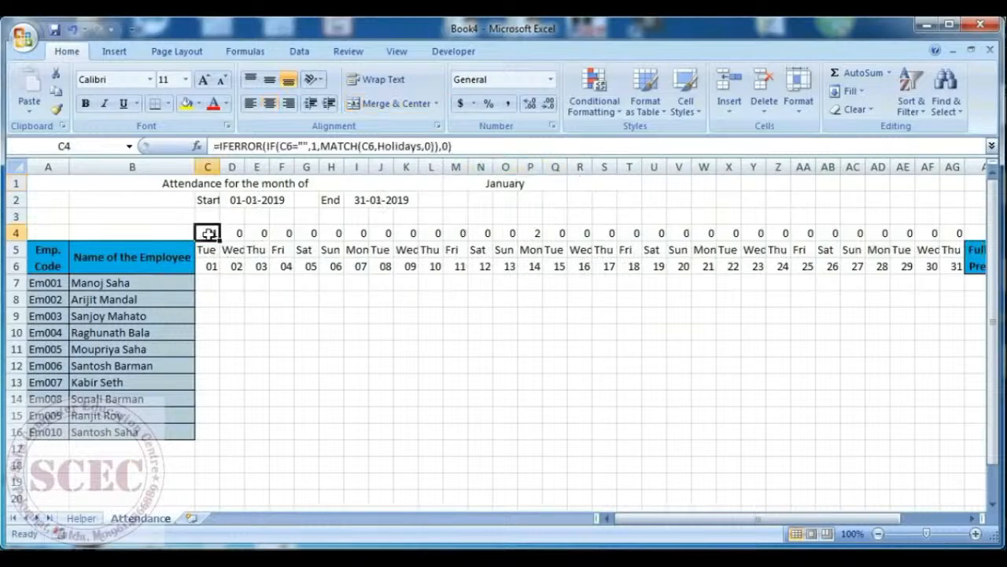
click(81, 517)
click(323, 200)
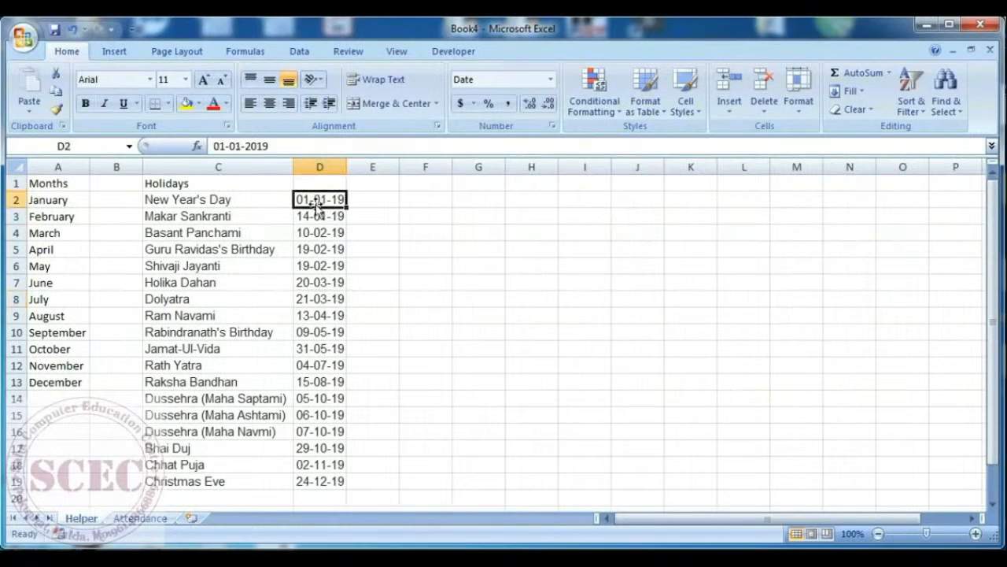
click(140, 517)
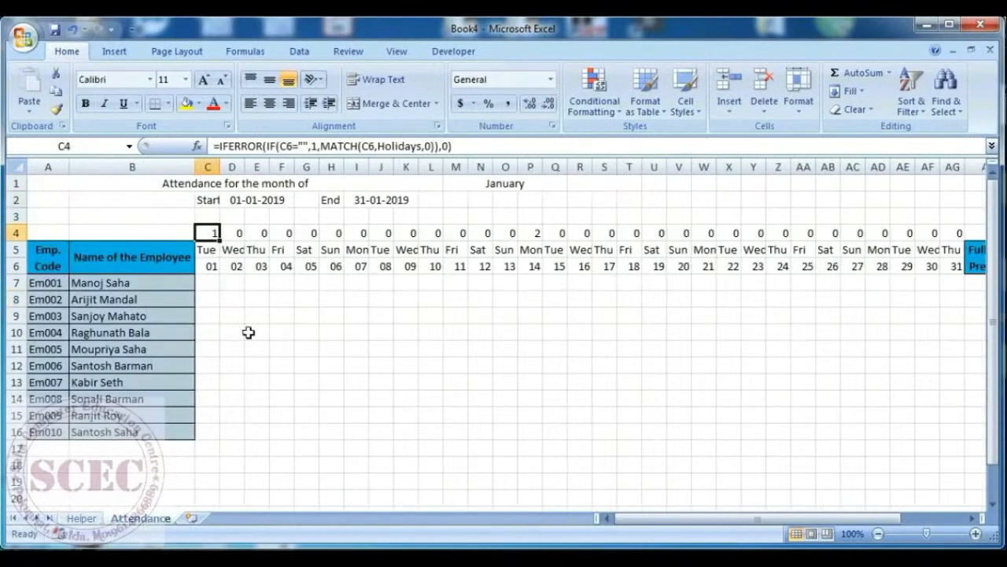
click(530, 232)
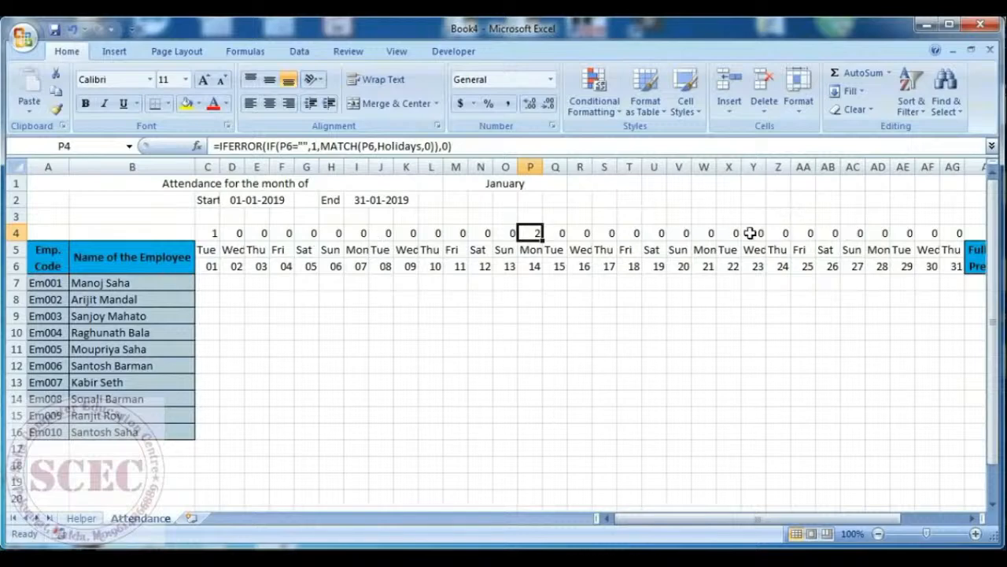
Switch the attendance month to February and check row 4 for days 10 and 19 and the unused day columns AE to AG
click(510, 187)
click(574, 183)
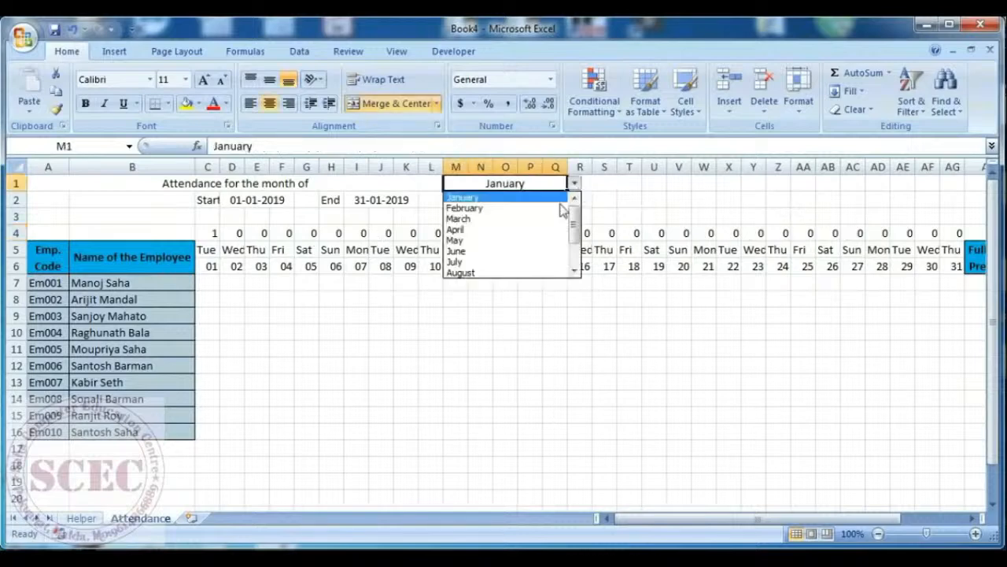
click(516, 208)
drag(907, 250, 953, 235)
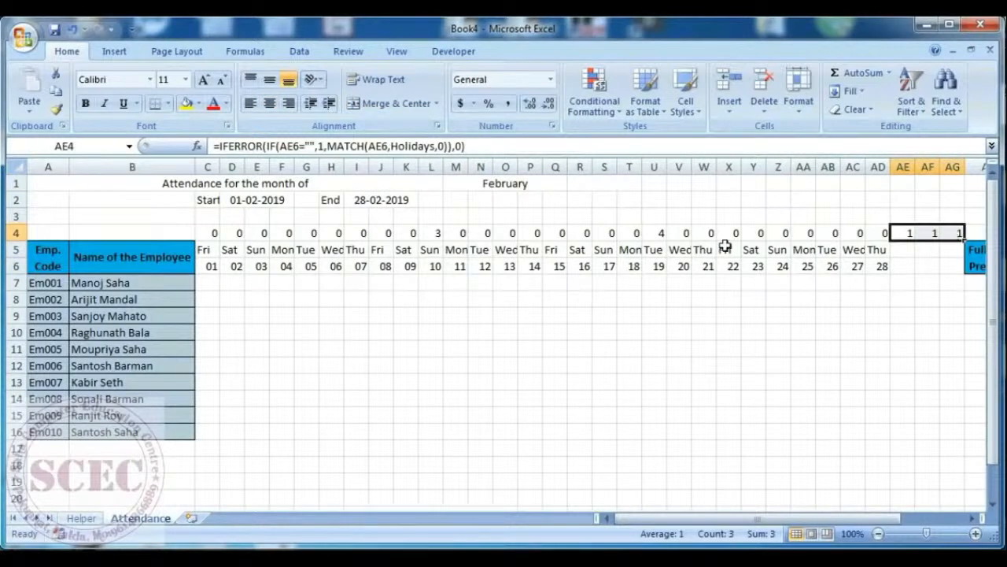
click(663, 237)
click(439, 236)
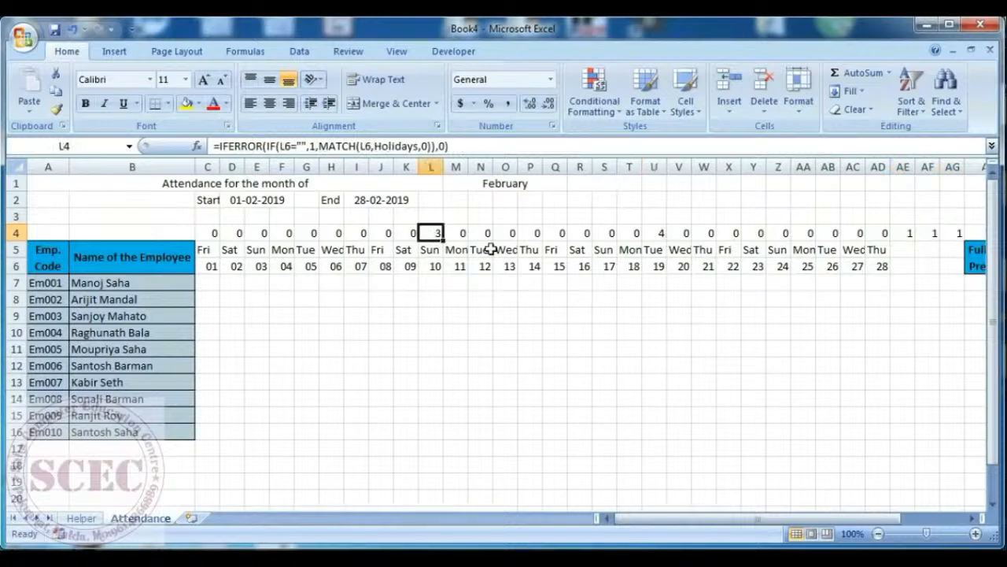
drag(206, 235, 952, 233)
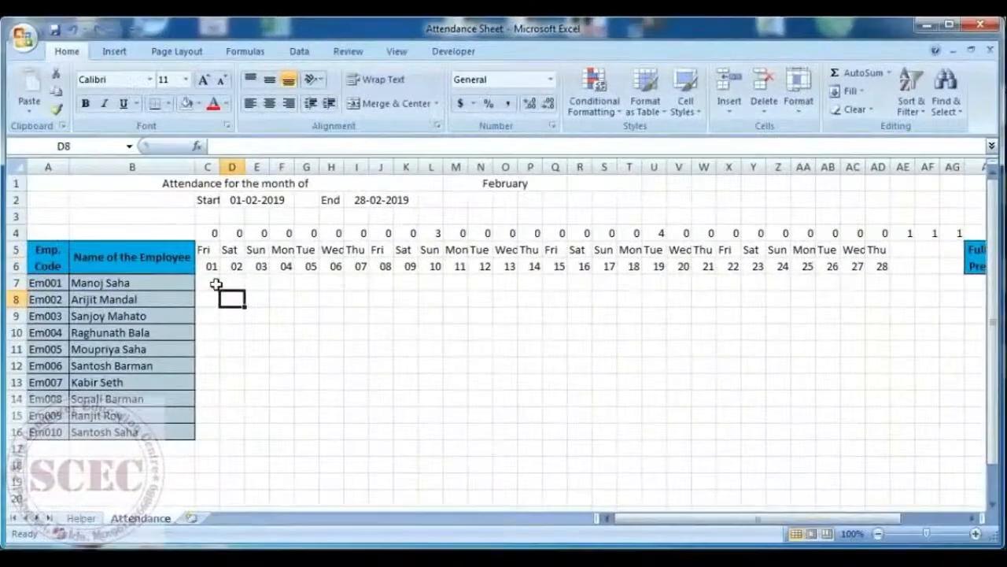
Format the weekday and date headings C5:AG6 with a light blue fill, all borders and bold text
drag(206, 251, 952, 263)
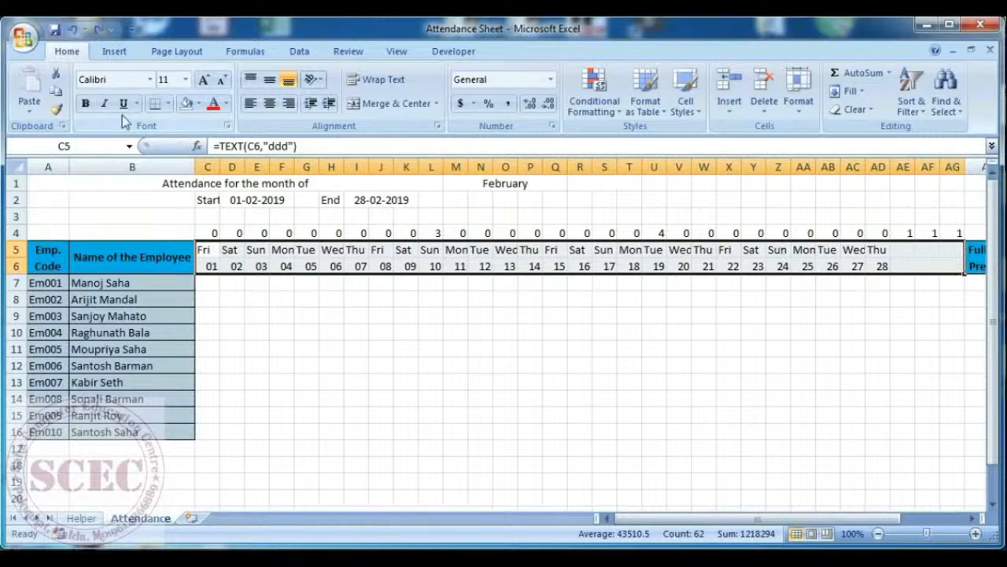
click(199, 104)
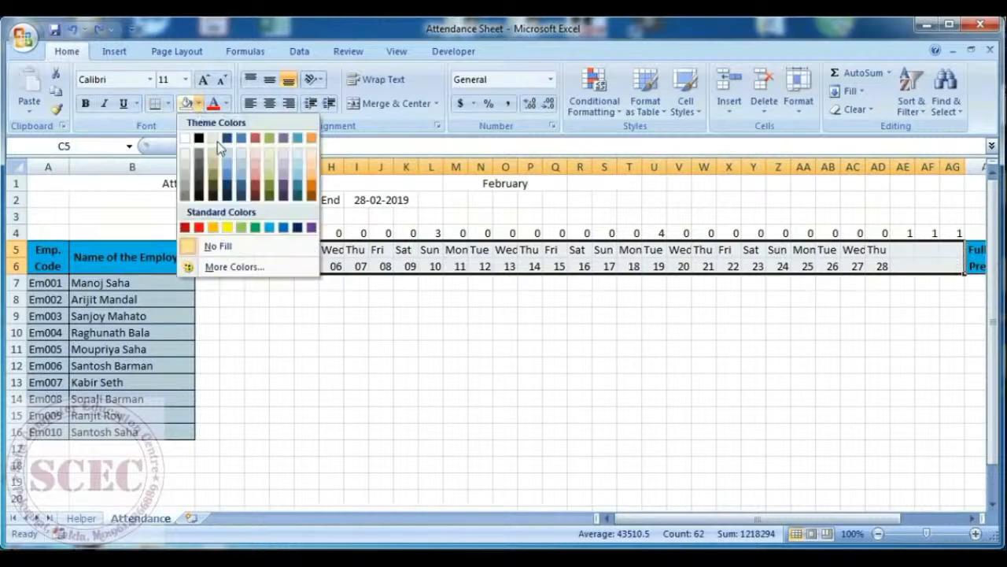
click(270, 228)
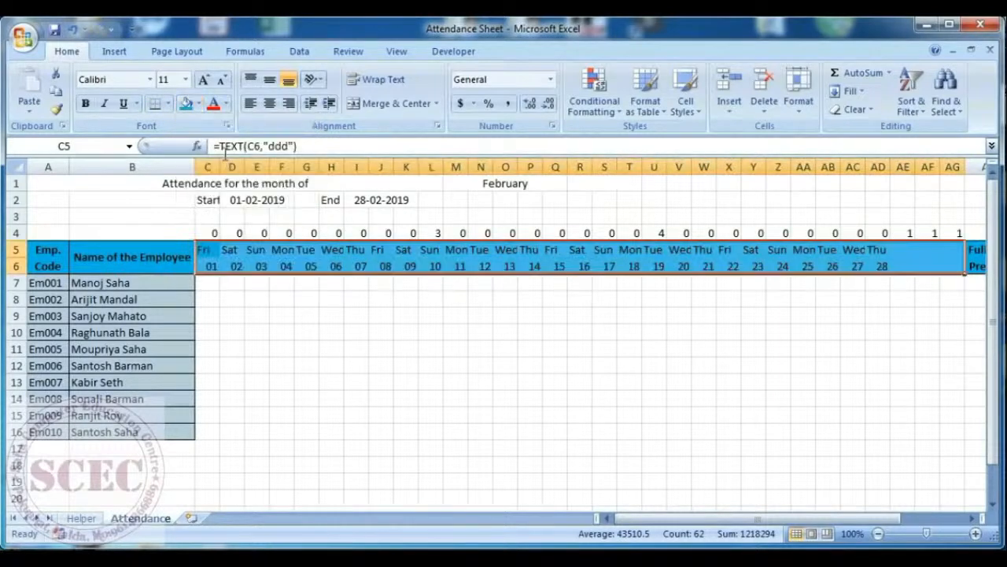
click(168, 103)
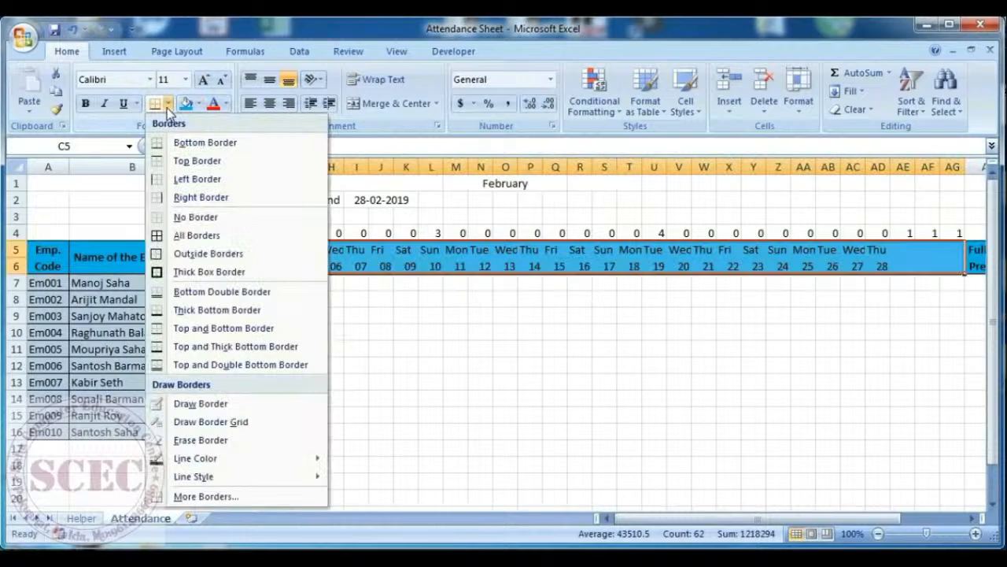
click(184, 234)
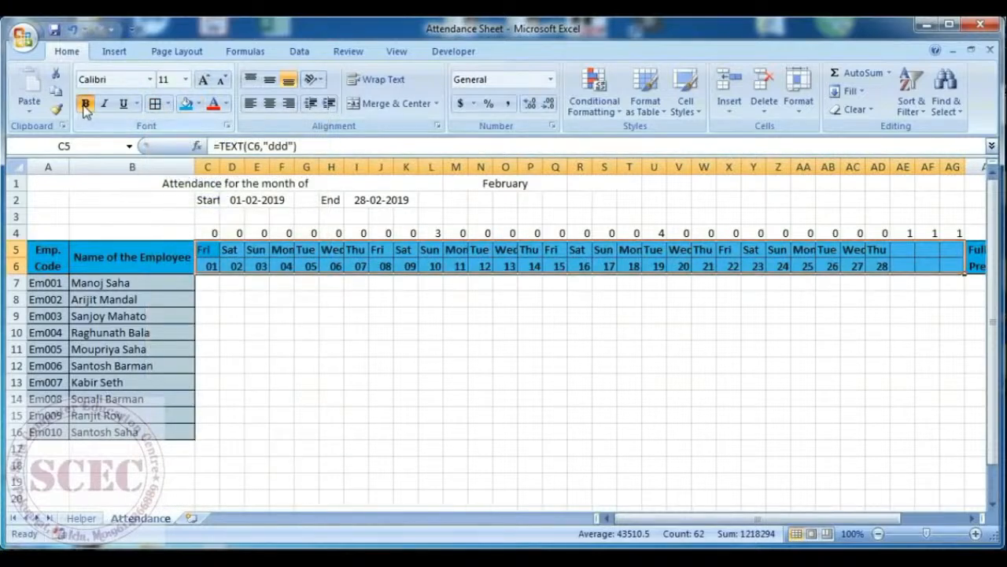
click(397, 321)
drag(207, 248, 947, 267)
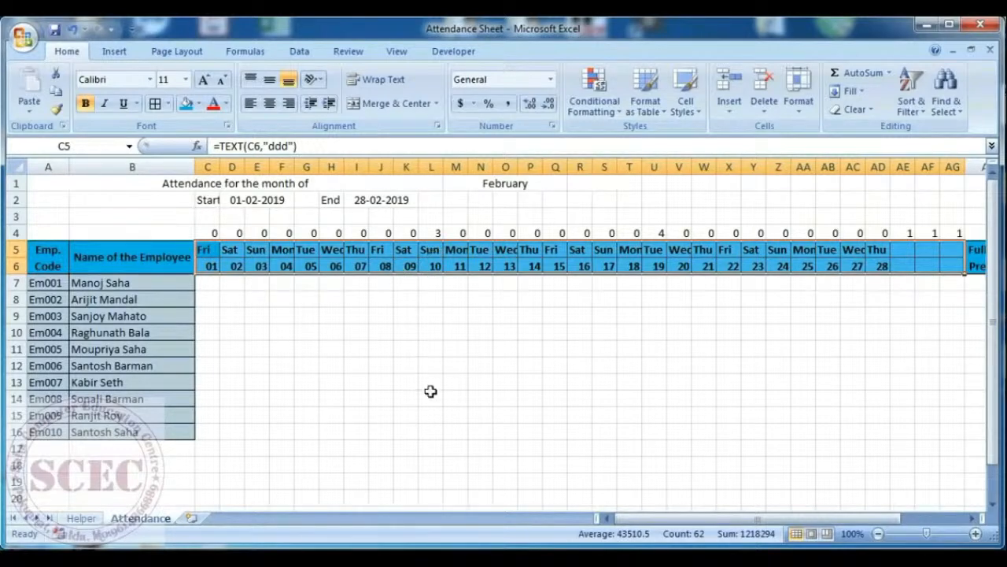
Set the attendance month to January and inspect the holiday matches in C4 and P4
click(517, 184)
click(575, 183)
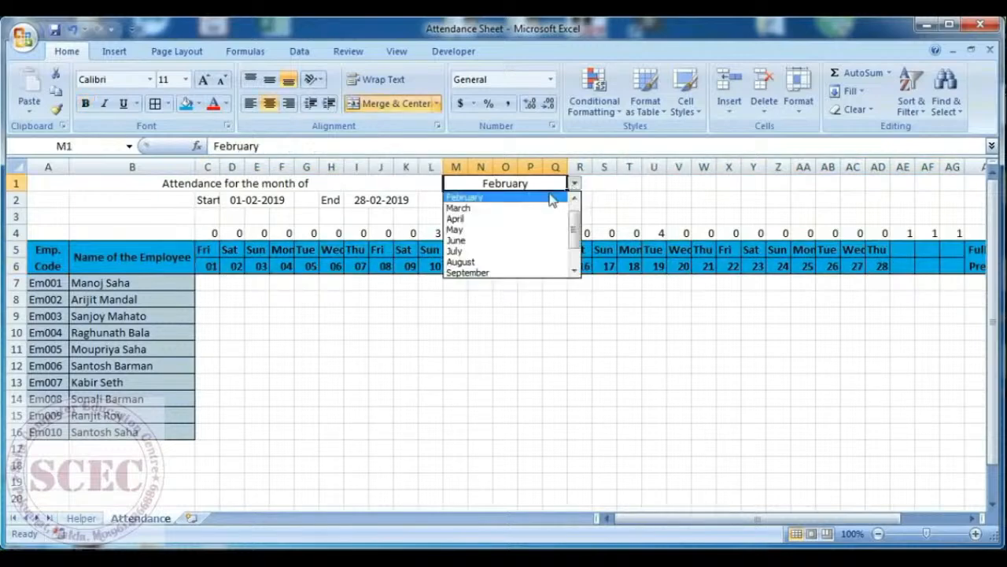
drag(572, 234, 576, 207)
click(519, 197)
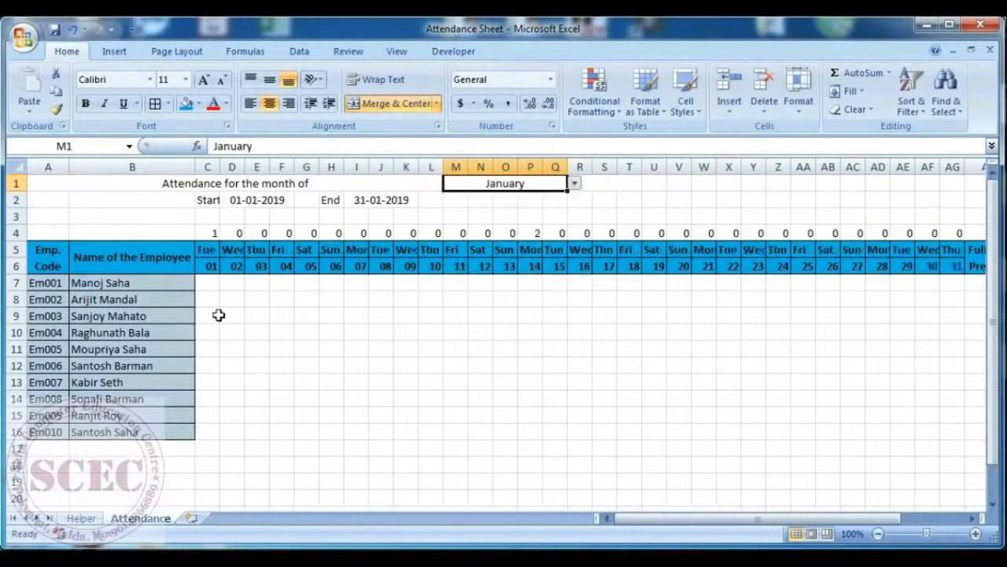
click(208, 233)
click(536, 233)
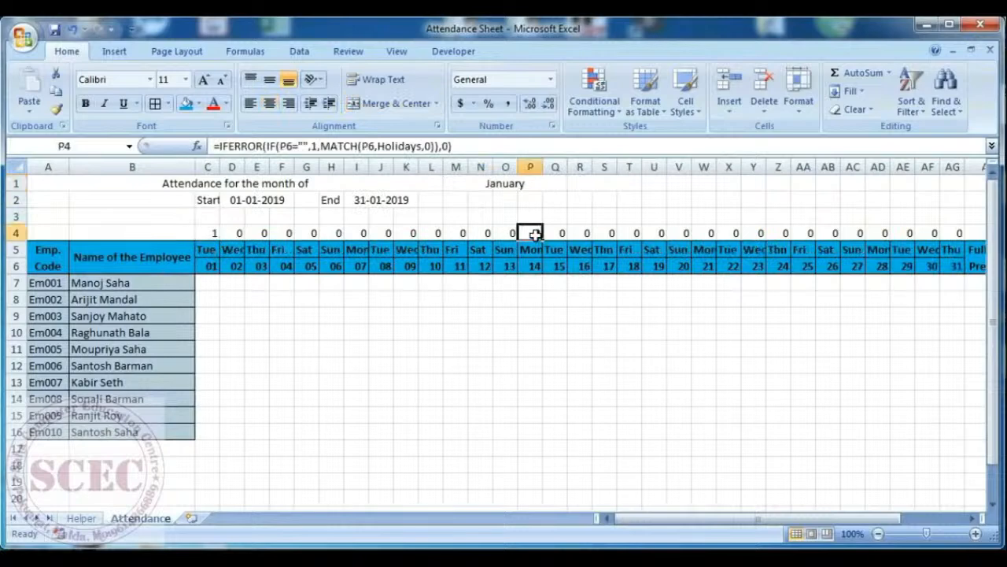
click(206, 234)
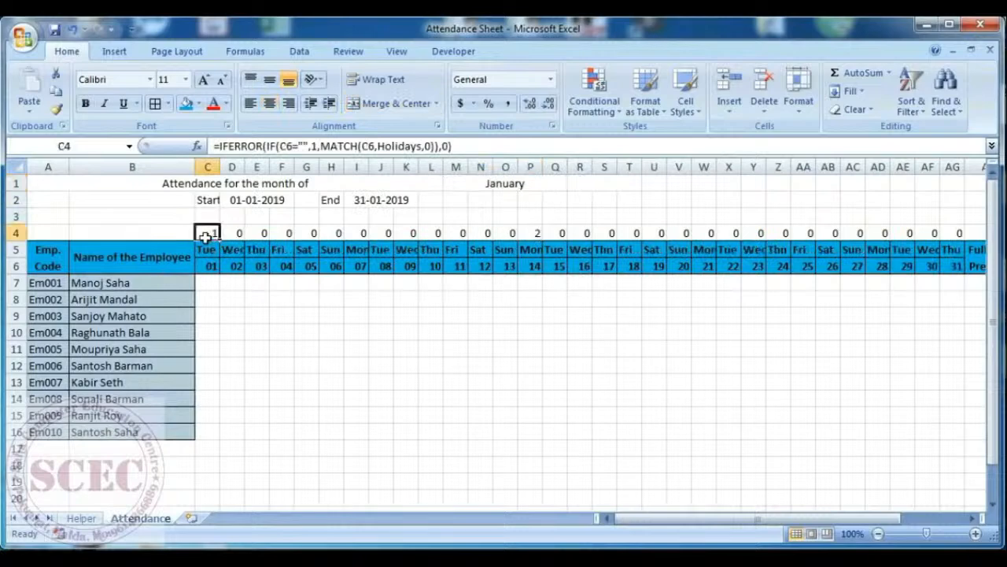
click(520, 233)
Fill the January holiday columns C5:C16 and P5:P16 with standard green
drag(206, 250, 200, 427)
ctrl+drag(530, 250, 526, 430)
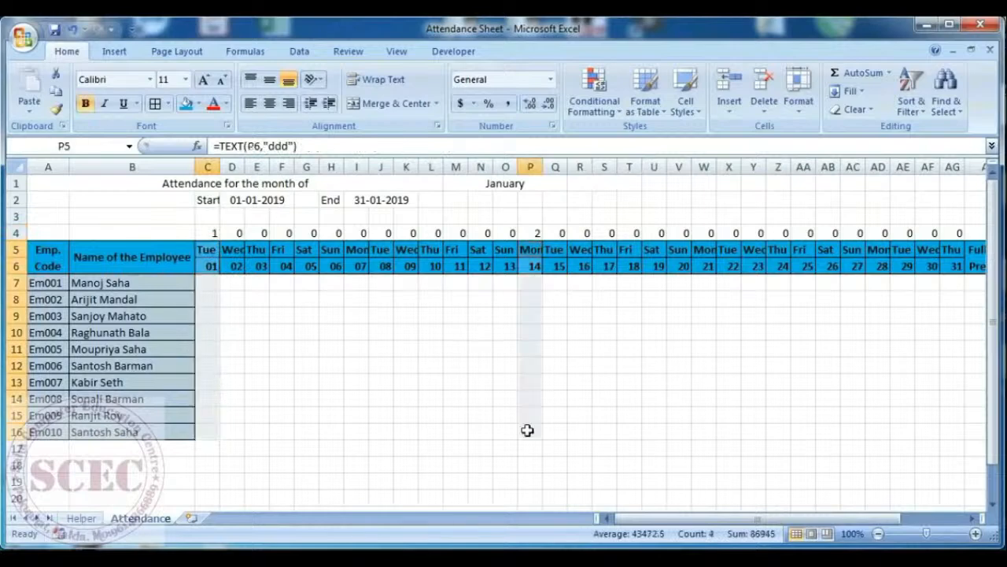
click(199, 103)
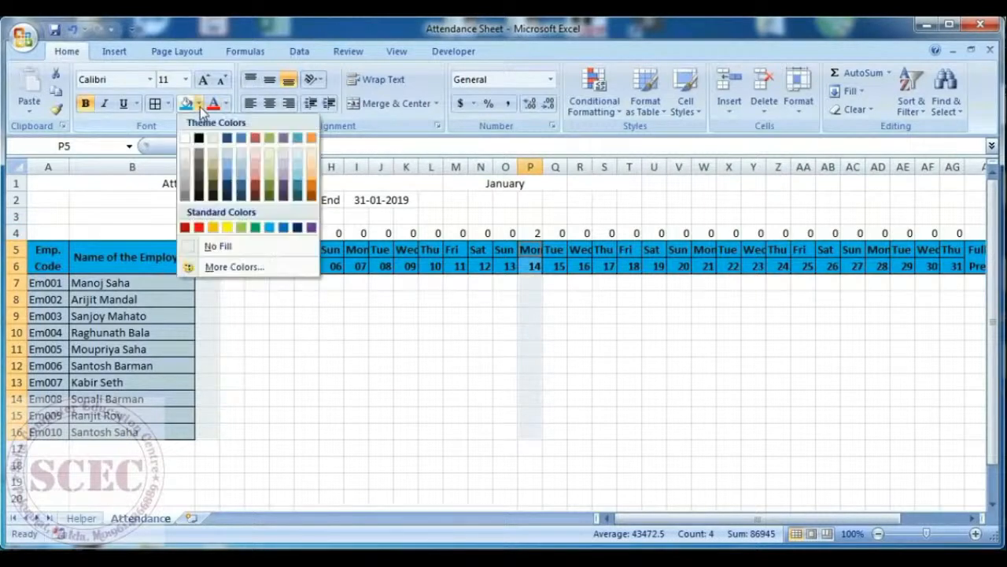
click(255, 227)
Fill the Sunday columns H, O, V and AC from row 5 to row 16 with standard red
drag(331, 250, 326, 429)
drag(504, 252, 508, 431)
drag(671, 250, 675, 432)
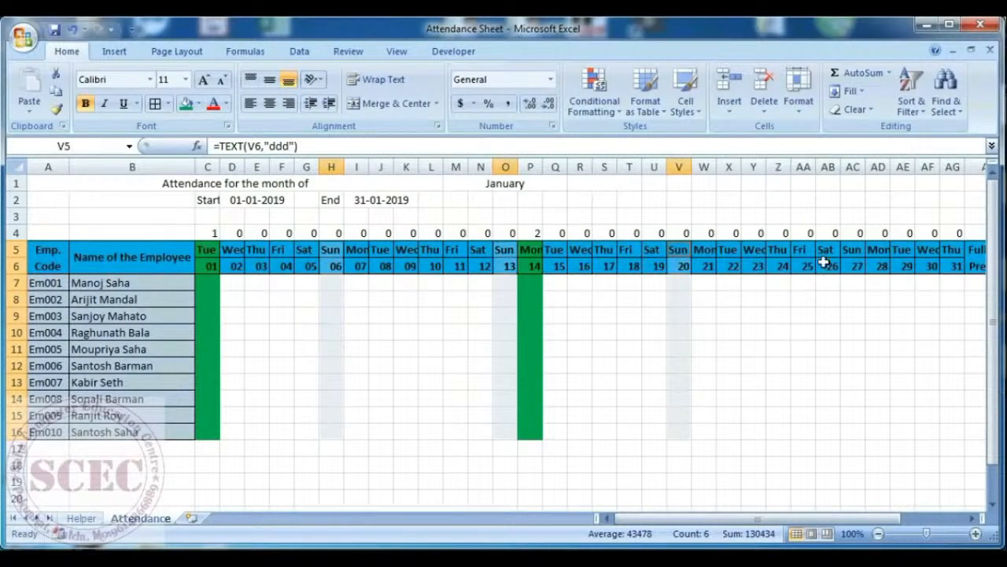
drag(852, 253, 858, 432)
click(200, 103)
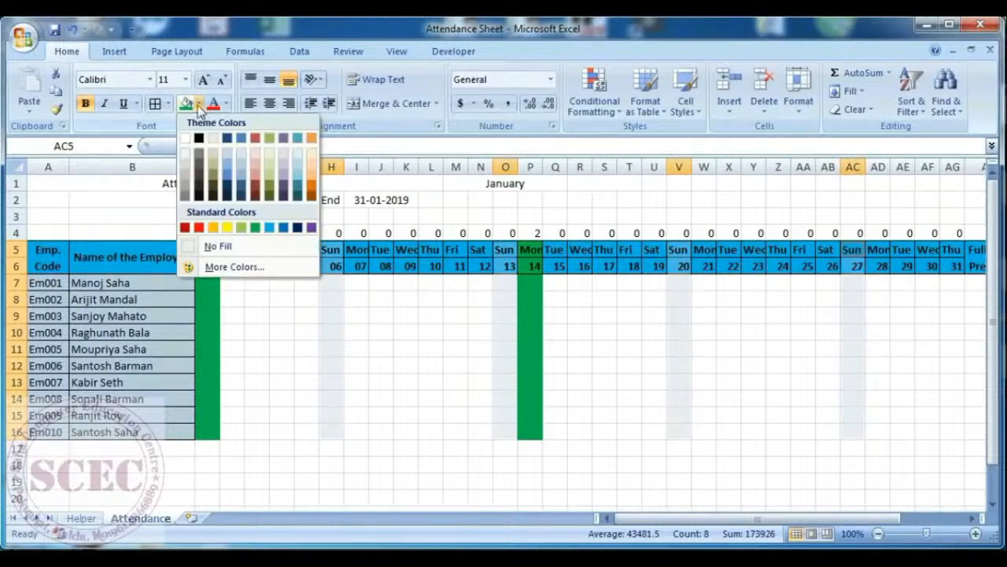
click(199, 228)
click(381, 332)
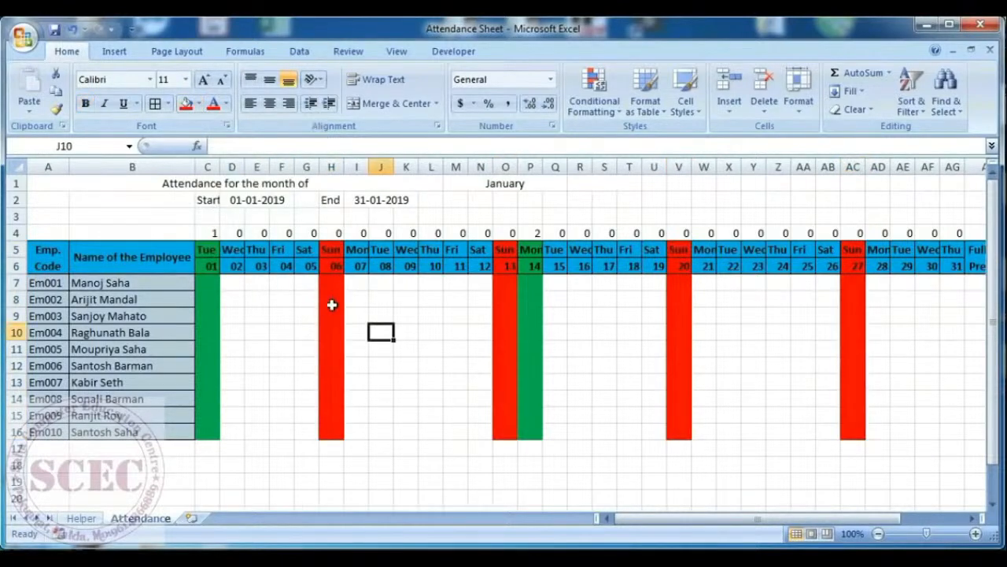
Set the attendance month to February and compare the manually coloured columns with the weekday headings
click(572, 186)
click(576, 184)
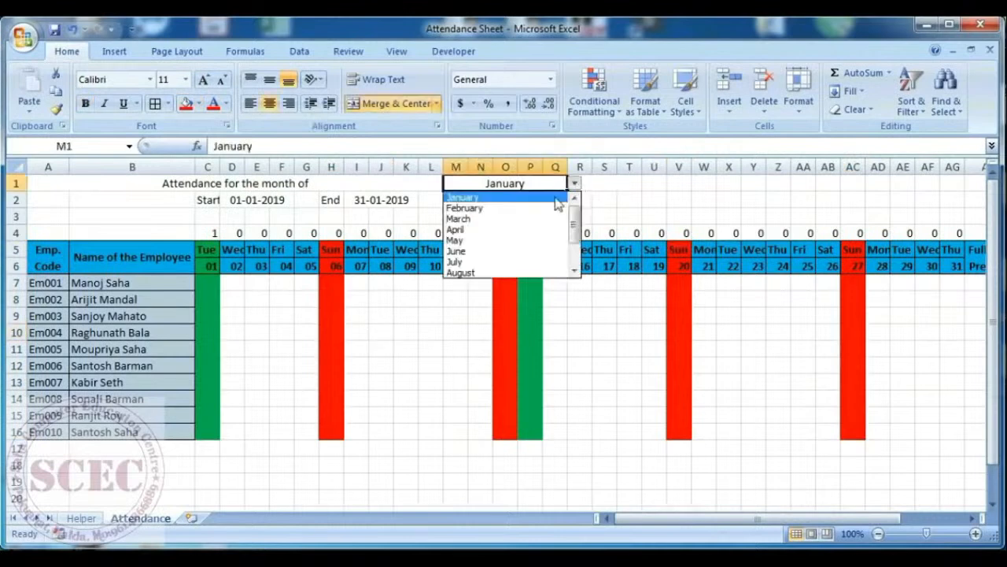
click(541, 208)
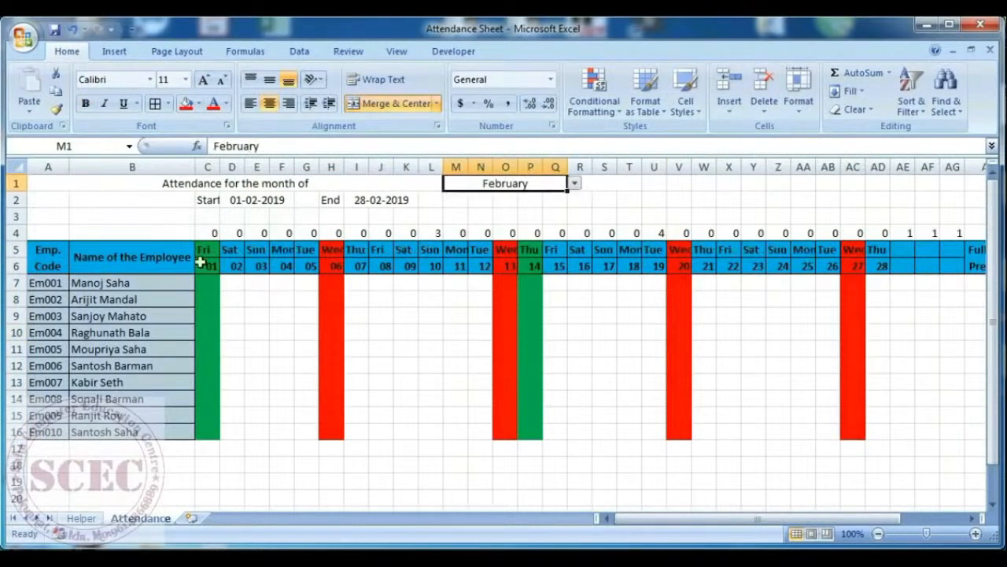
click(330, 250)
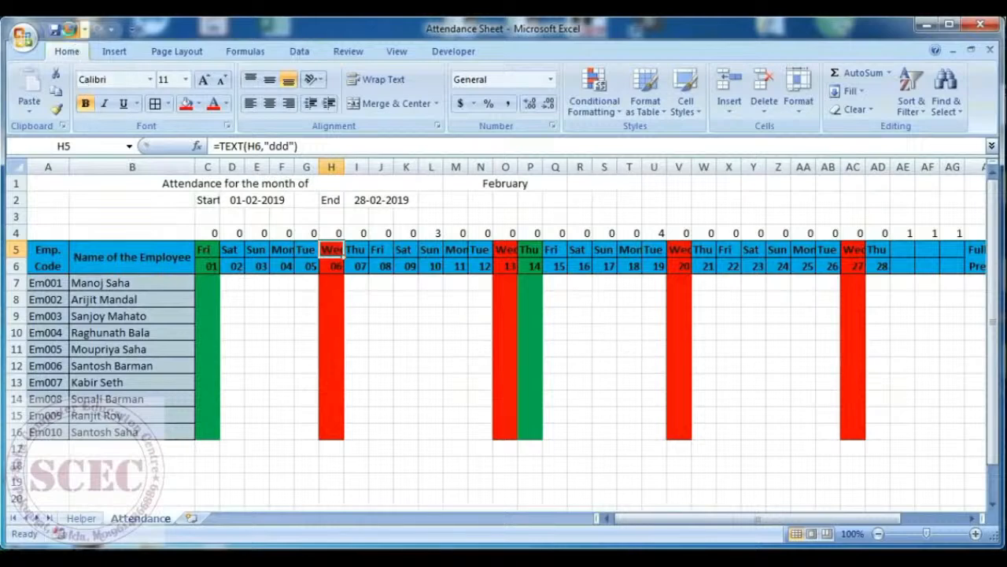
Undo the month change to February and the manual green and red column fills
click(71, 32)
click(71, 31)
Create a formula-based conditional formatting rule for the headings C5:AG6 with the formula =or(C$5="Sun")
drag(203, 248, 945, 266)
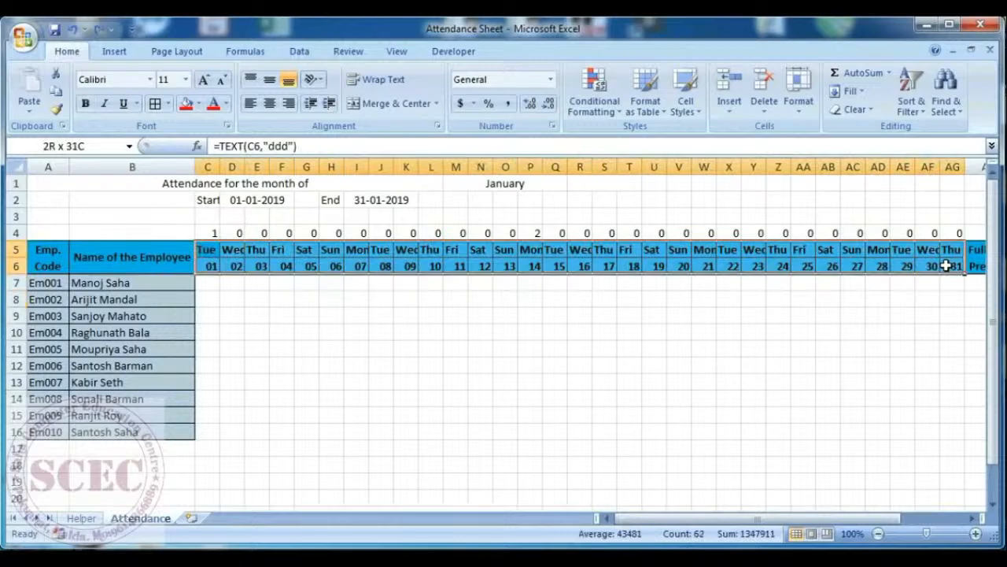
click(593, 110)
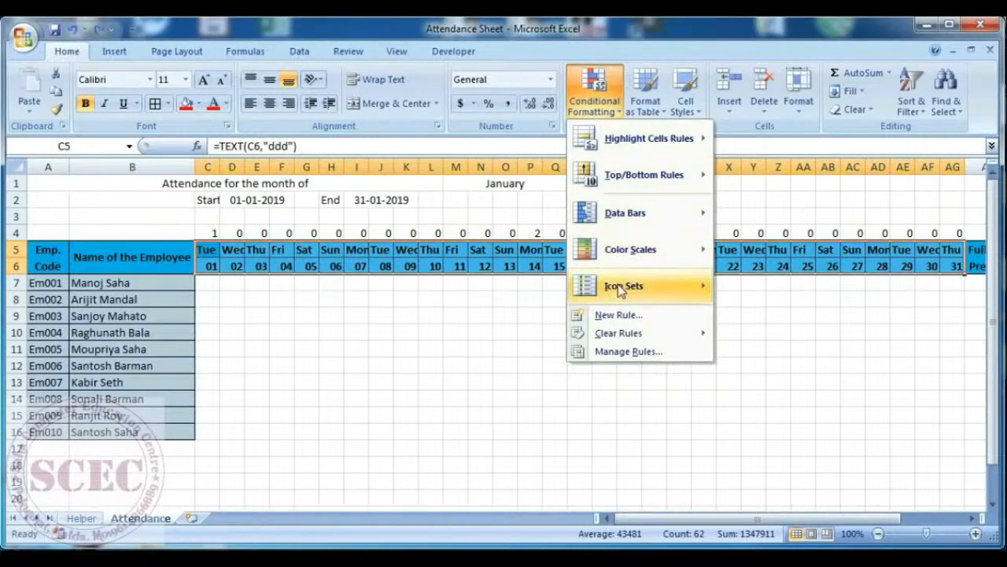
click(616, 354)
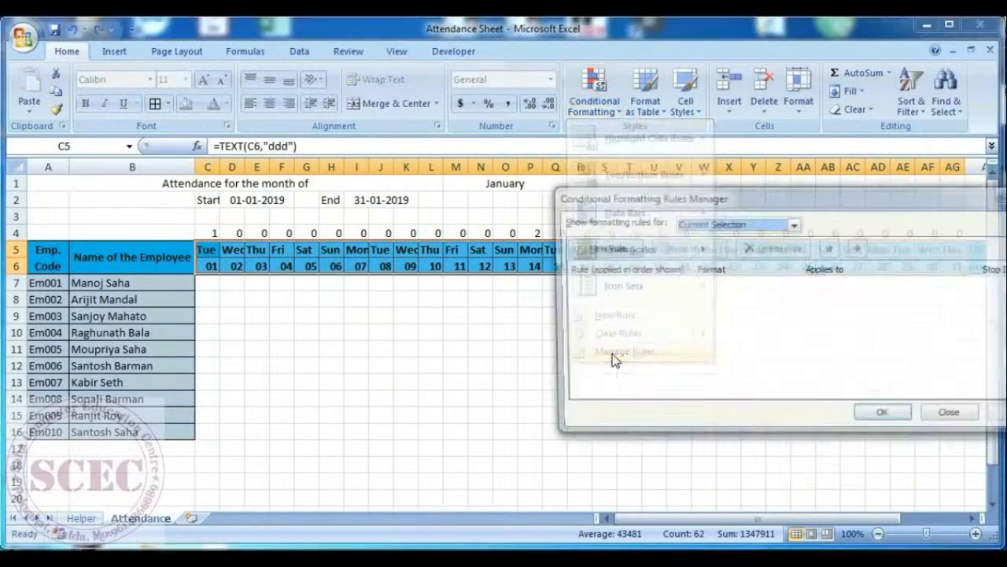
drag(666, 205, 476, 288)
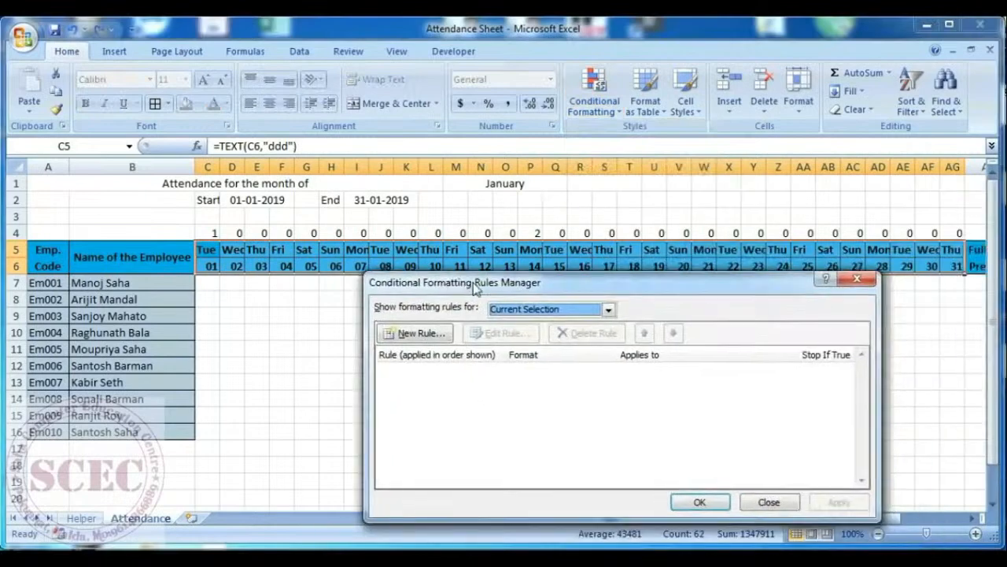
click(421, 333)
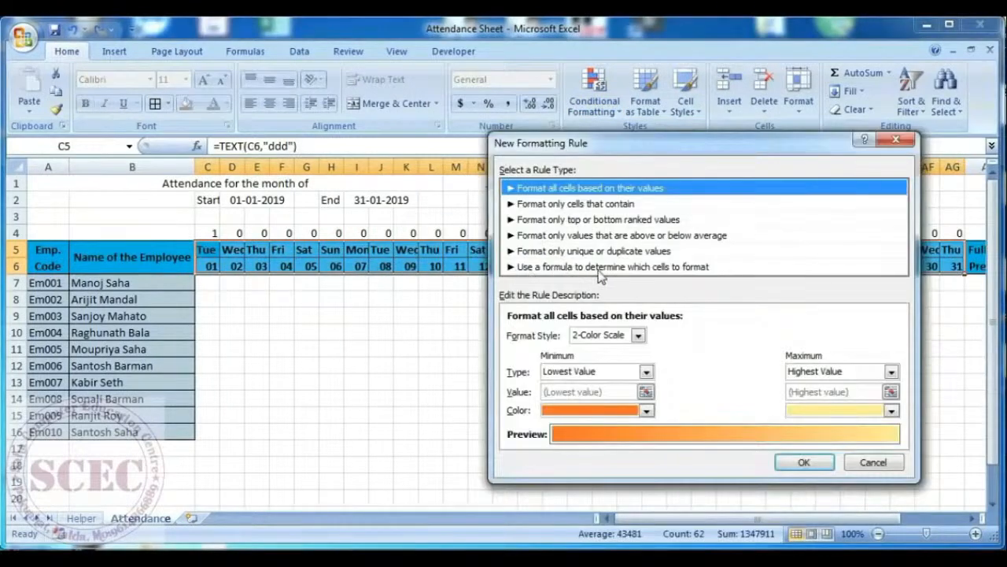
click(670, 267)
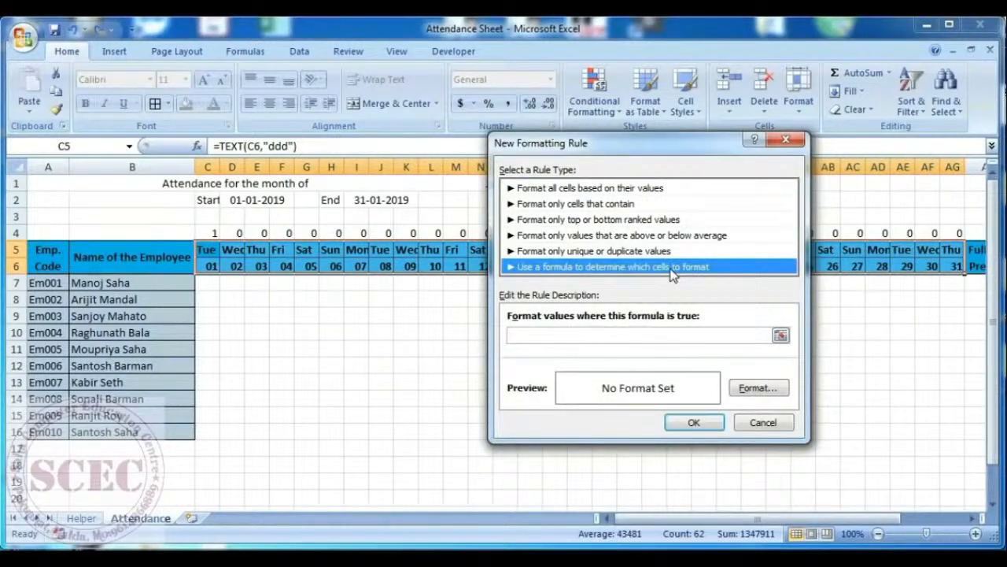
click(541, 334)
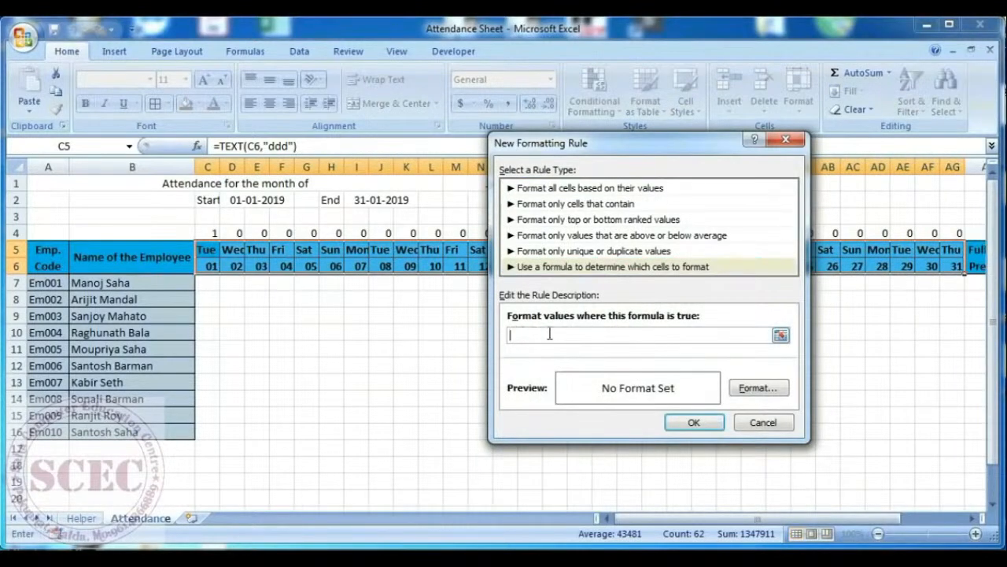
text(=or()
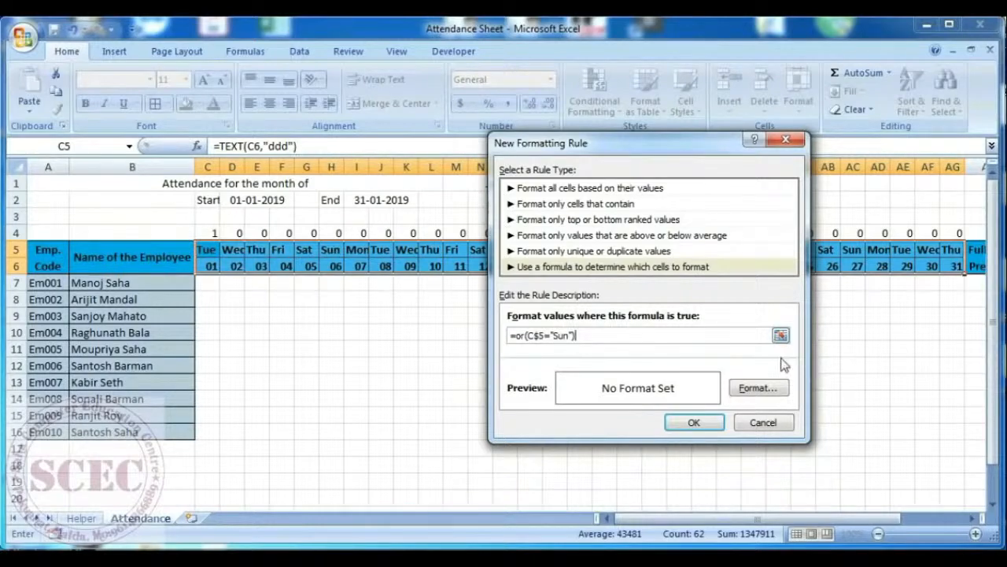
Give the Sunday rule's format a standard red fill and an outline border
click(765, 393)
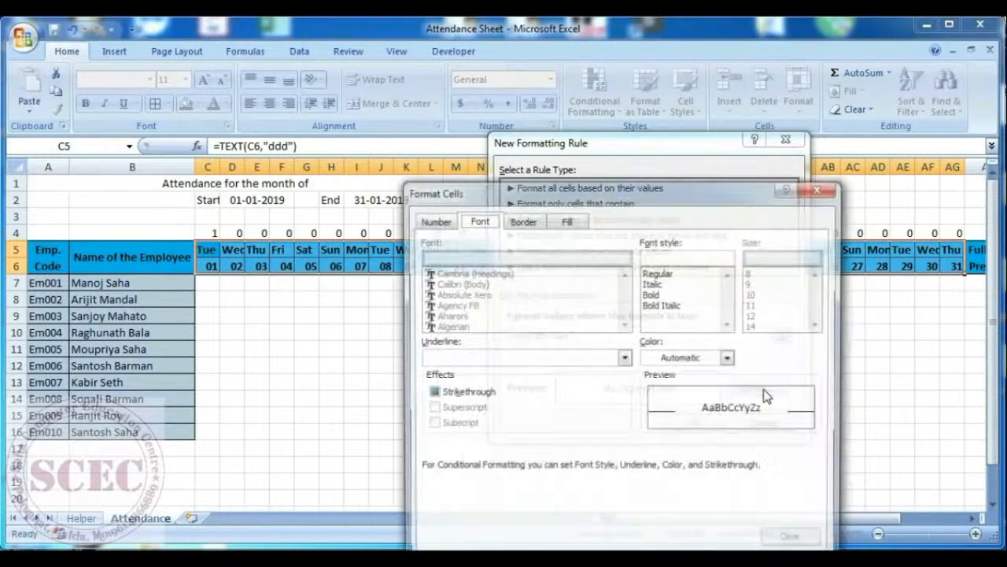
click(582, 222)
click(457, 272)
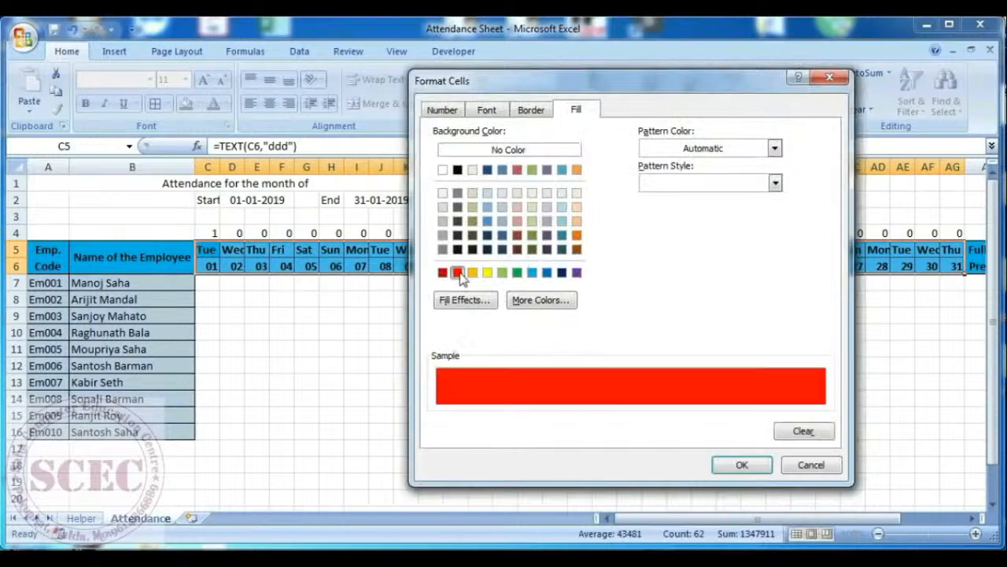
click(538, 110)
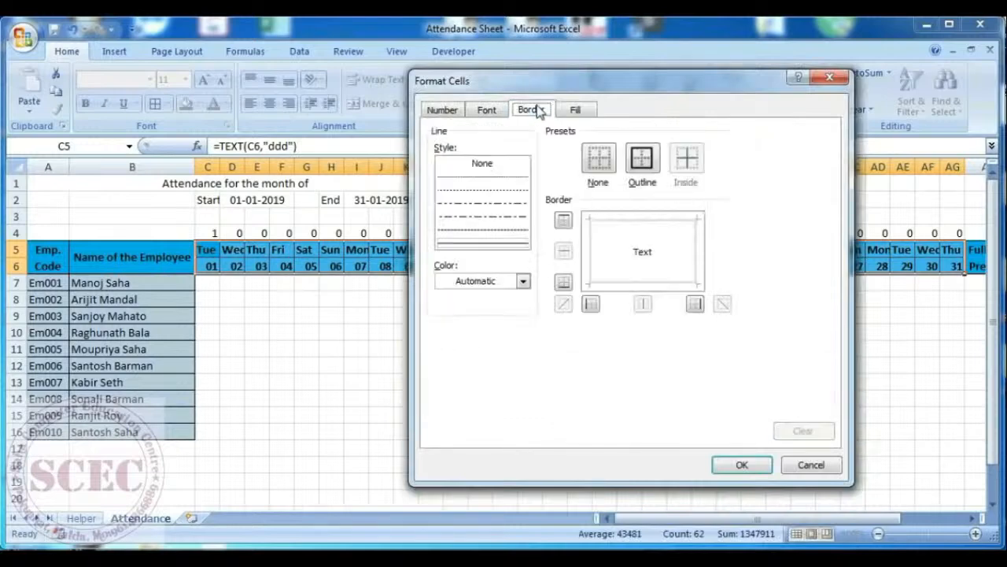
click(651, 158)
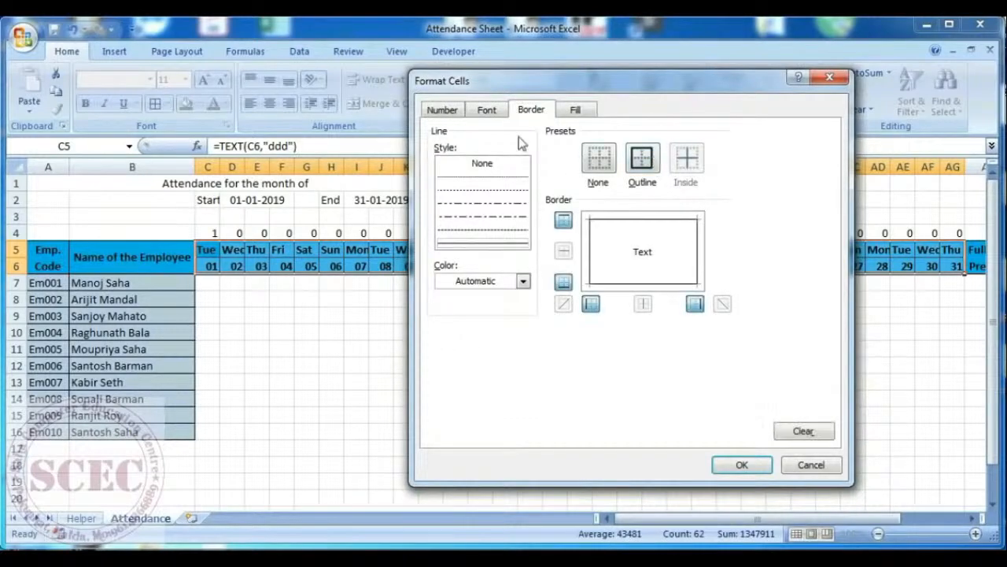
Set the Sunday rule's font to bold black and apply the rule to C5:AG6
click(487, 110)
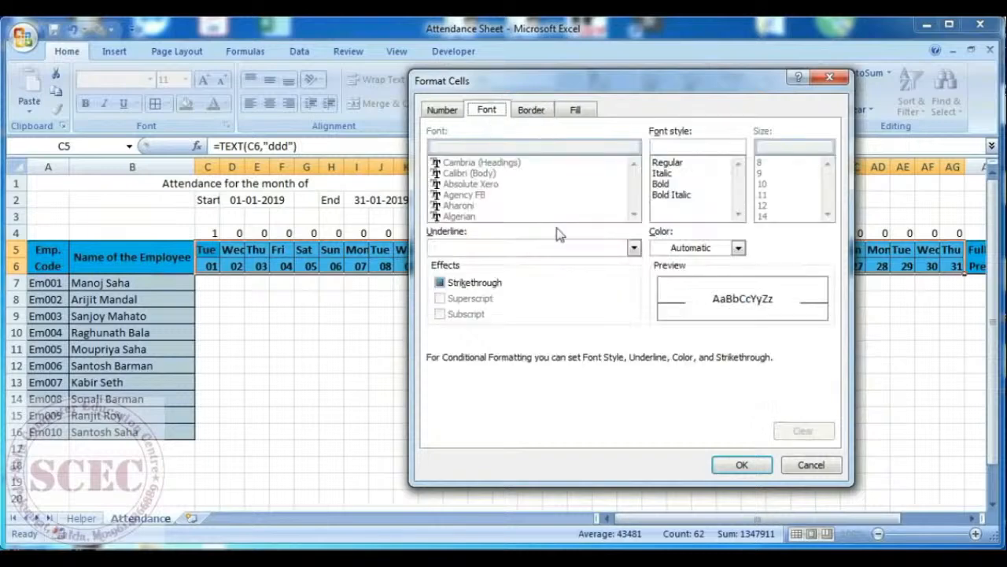
click(738, 247)
click(675, 307)
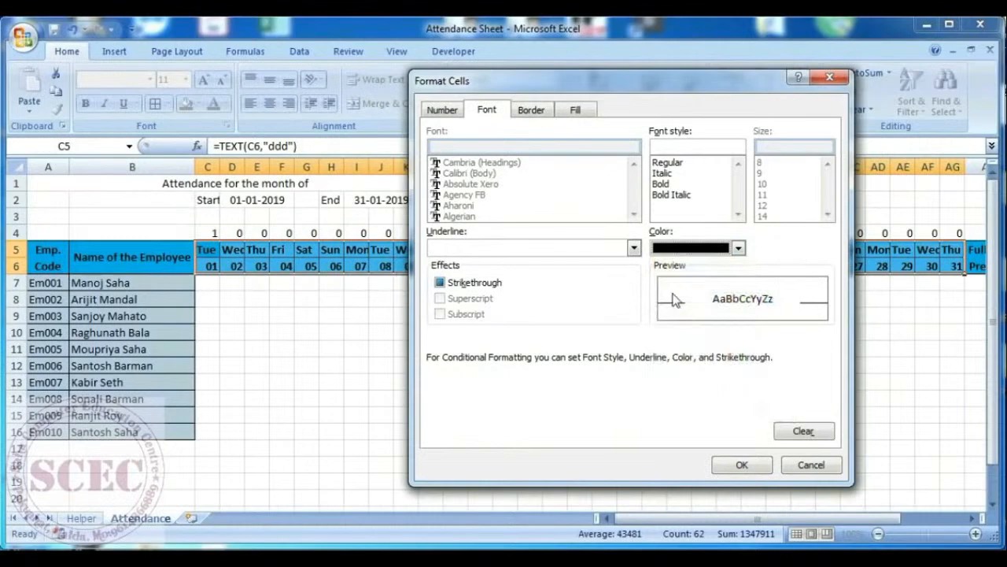
click(666, 186)
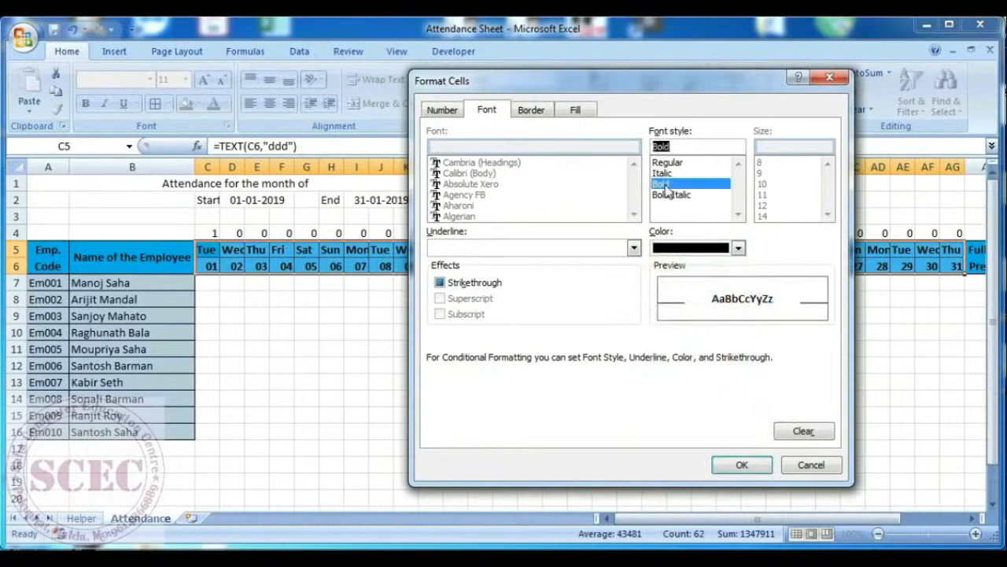
click(749, 465)
click(702, 425)
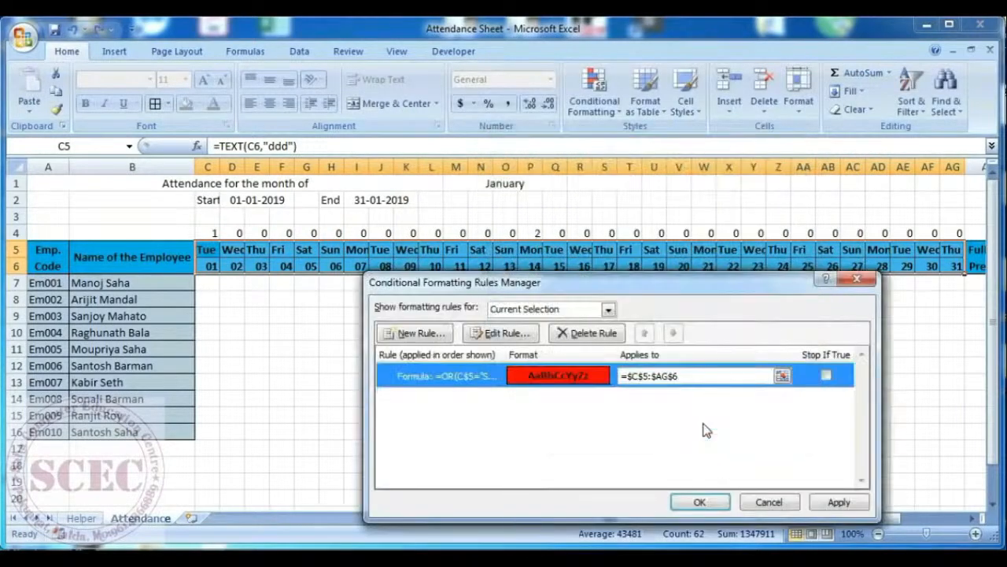
click(700, 502)
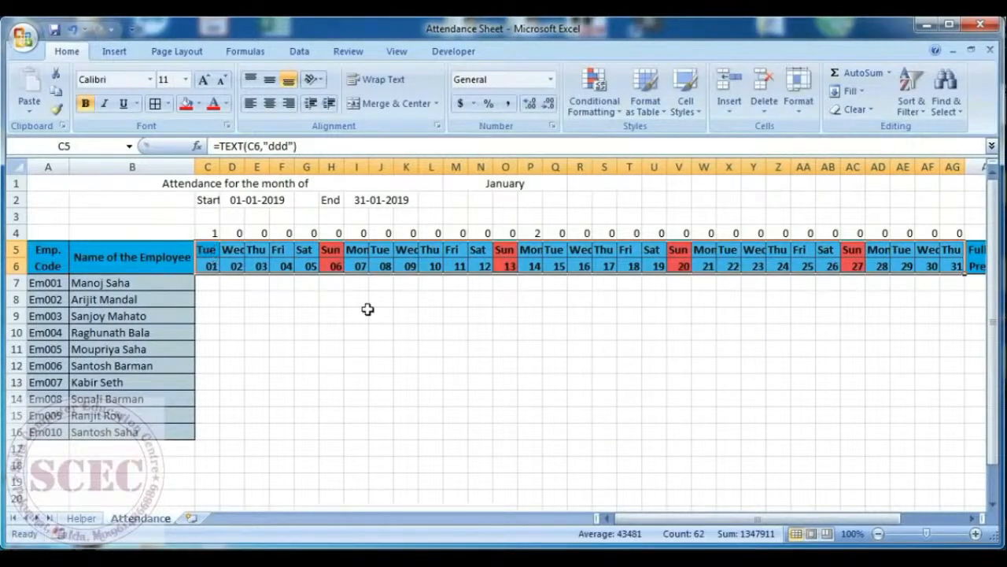
Add a second formula-based conditional formatting rule for C5:AG6 with the formula =countif(holidays,C$6)
click(596, 110)
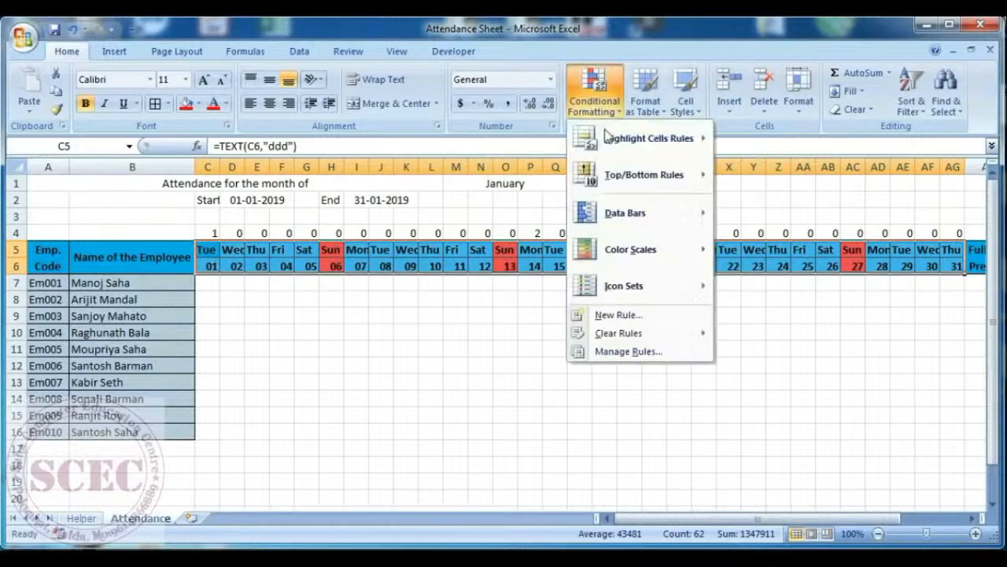
click(622, 349)
drag(598, 284, 634, 228)
click(461, 280)
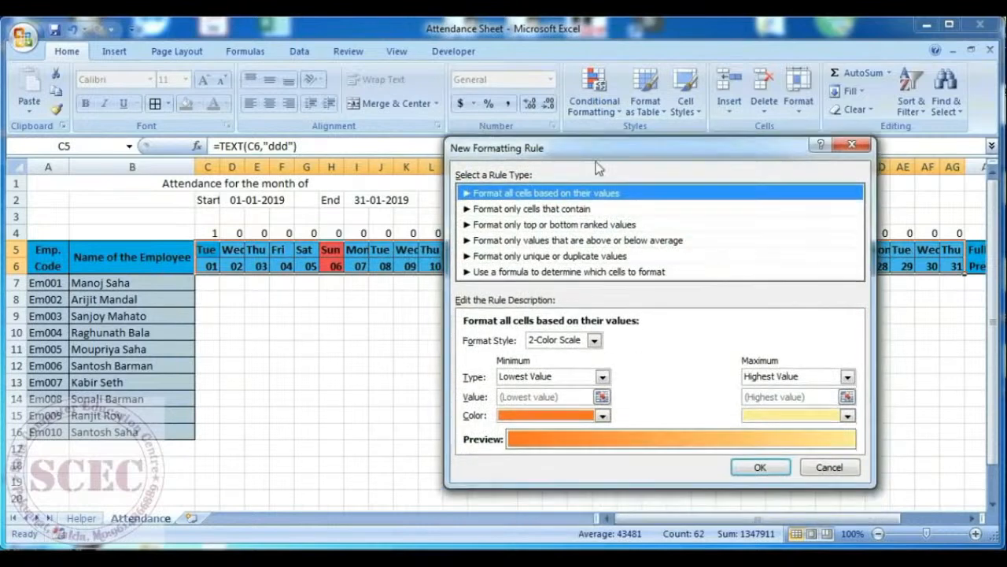
click(534, 275)
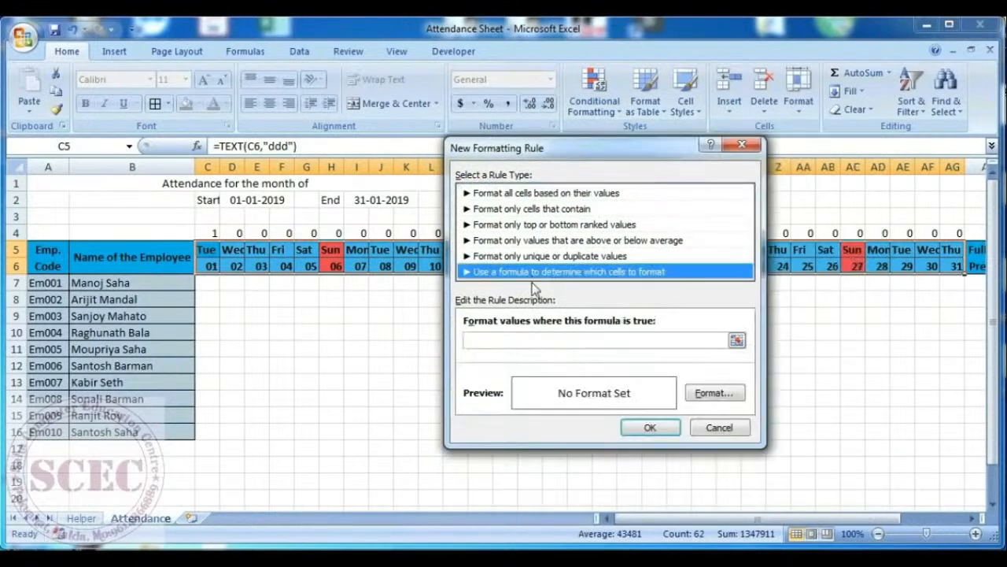
click(506, 338)
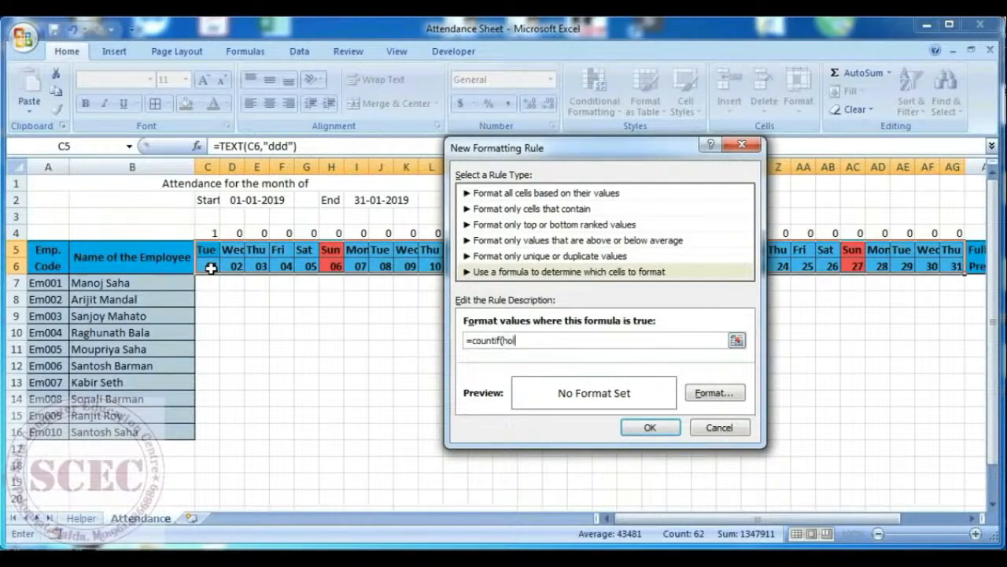
text(ys,C$6)
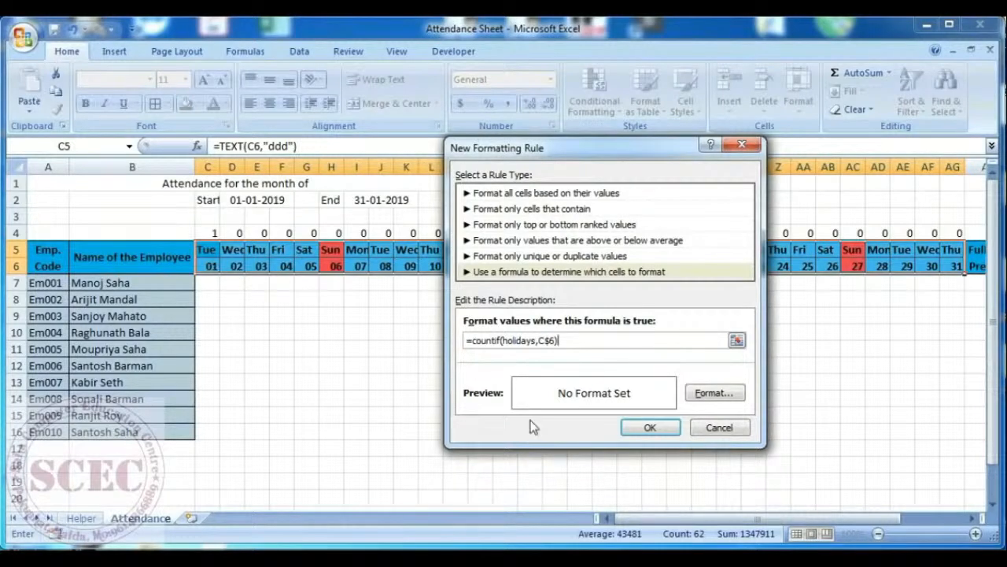
Format the holiday rule with a green fill, an outline border and black text, and apply it to the headings
click(714, 392)
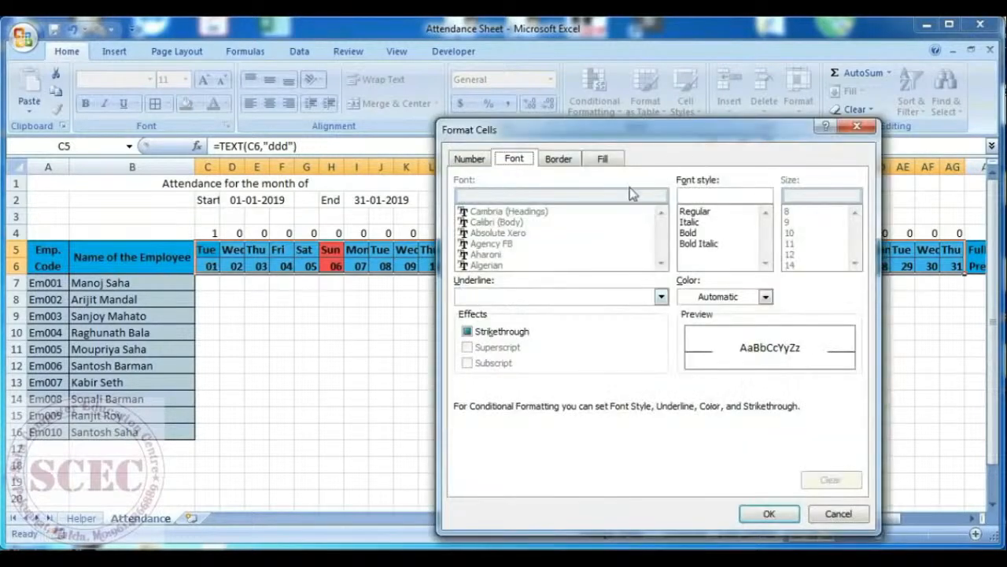
click(603, 158)
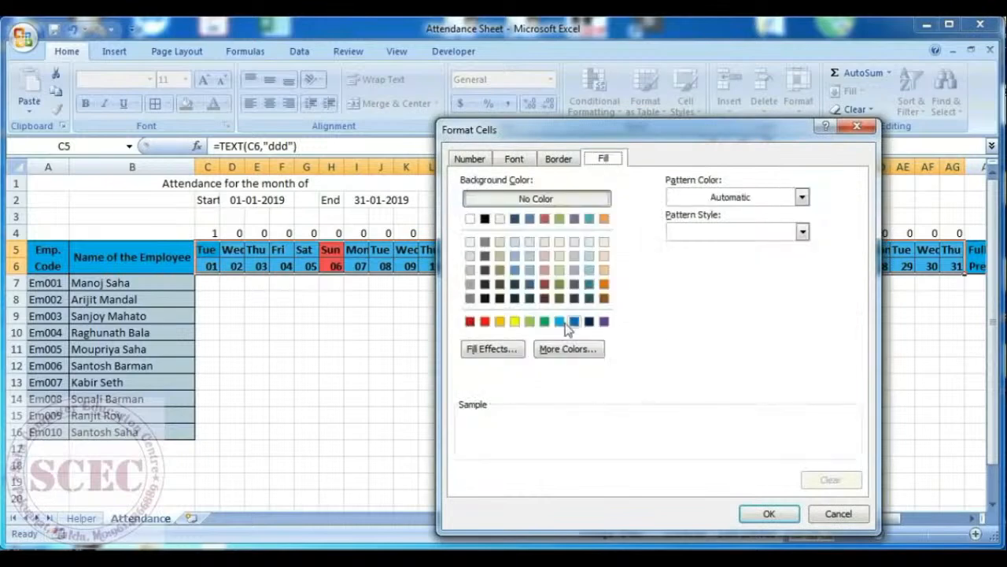
click(558, 158)
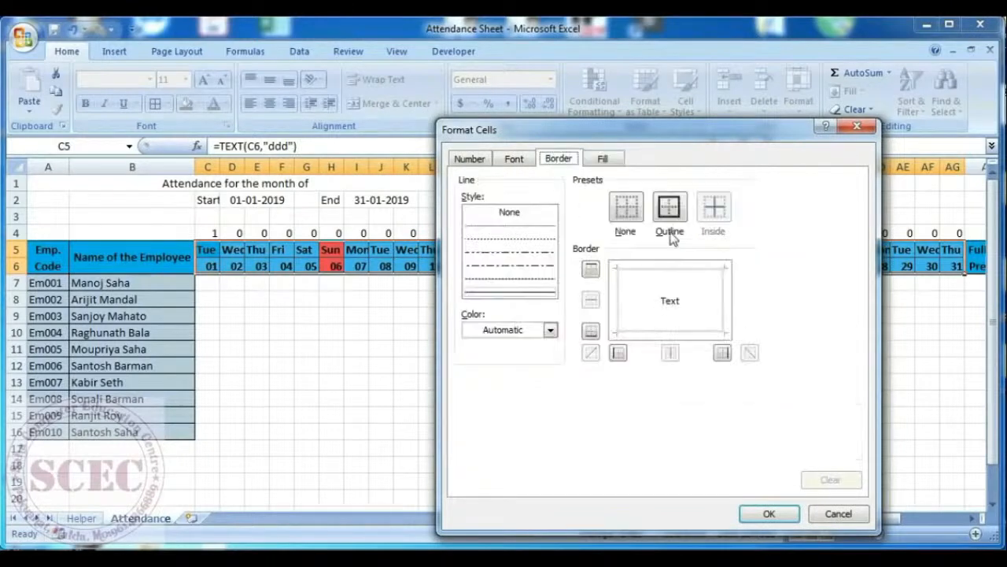
click(514, 158)
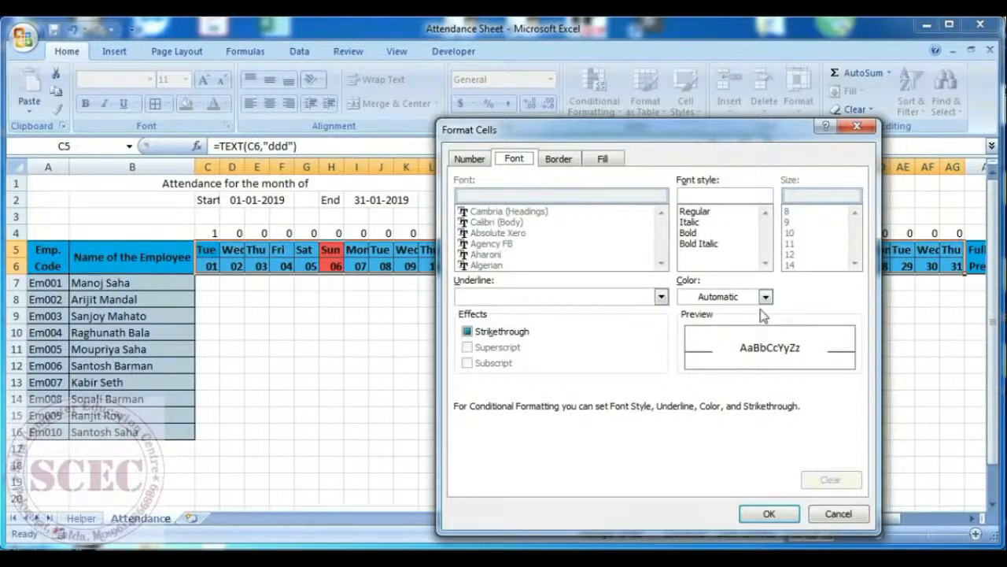
click(766, 299)
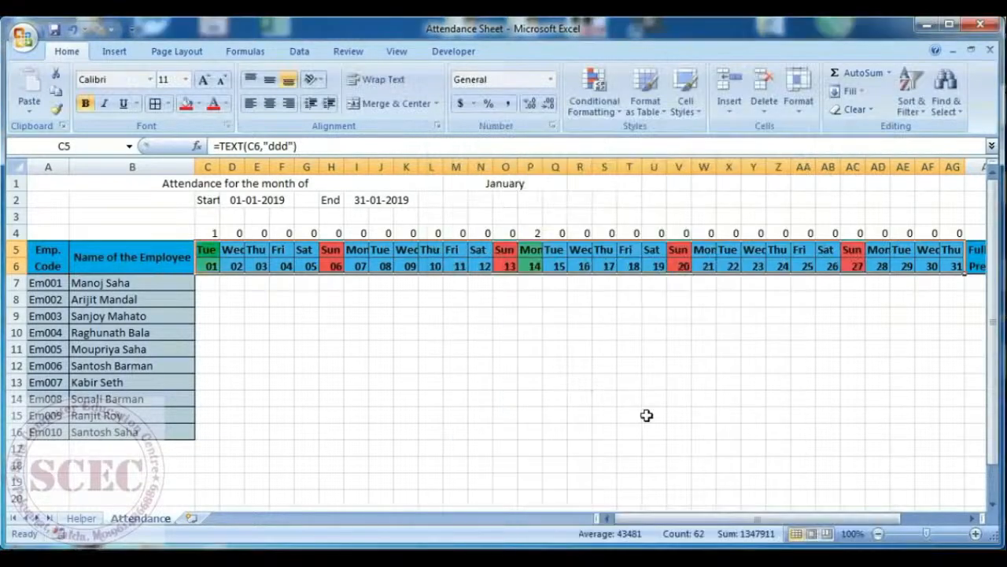
Check the Sunday and holiday colours in the date headings by switching the month to February, March and back to January
drag(207, 250, 211, 264)
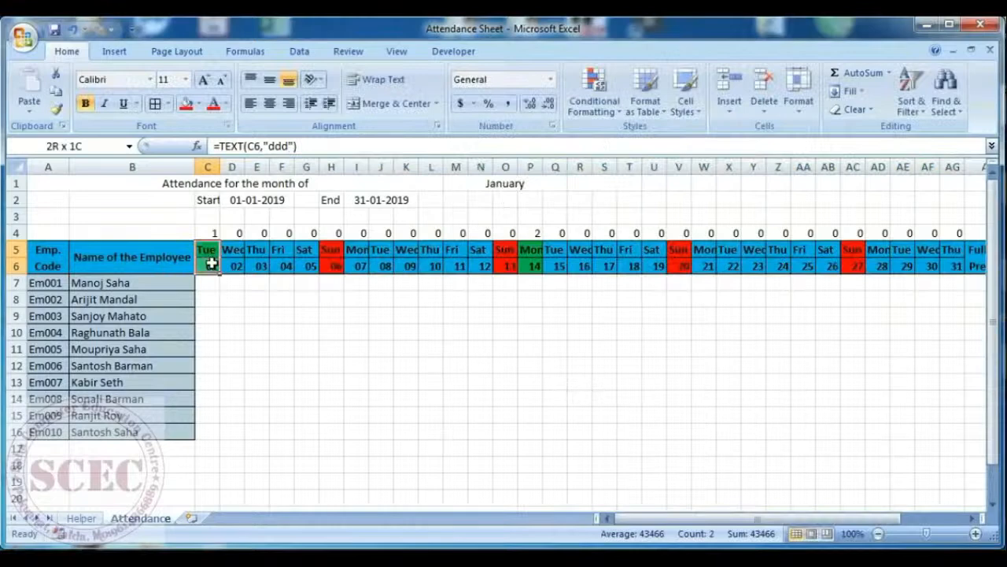
drag(330, 249, 330, 266)
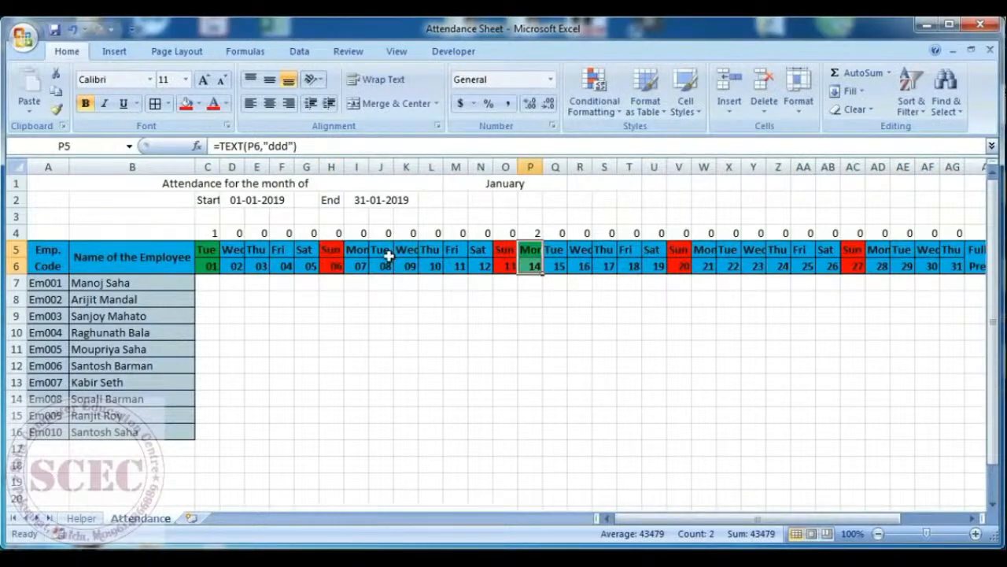
click(559, 182)
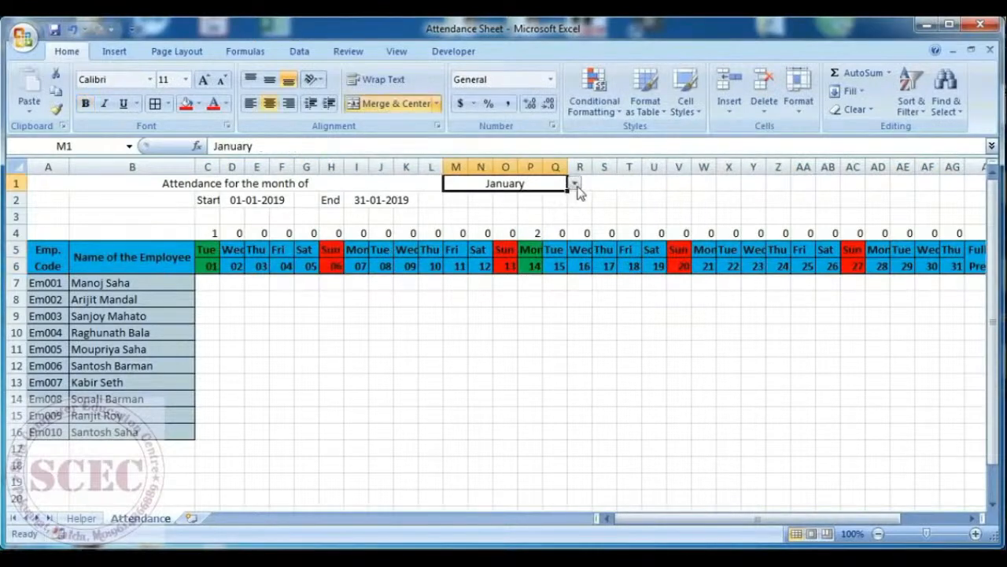
click(575, 183)
click(551, 208)
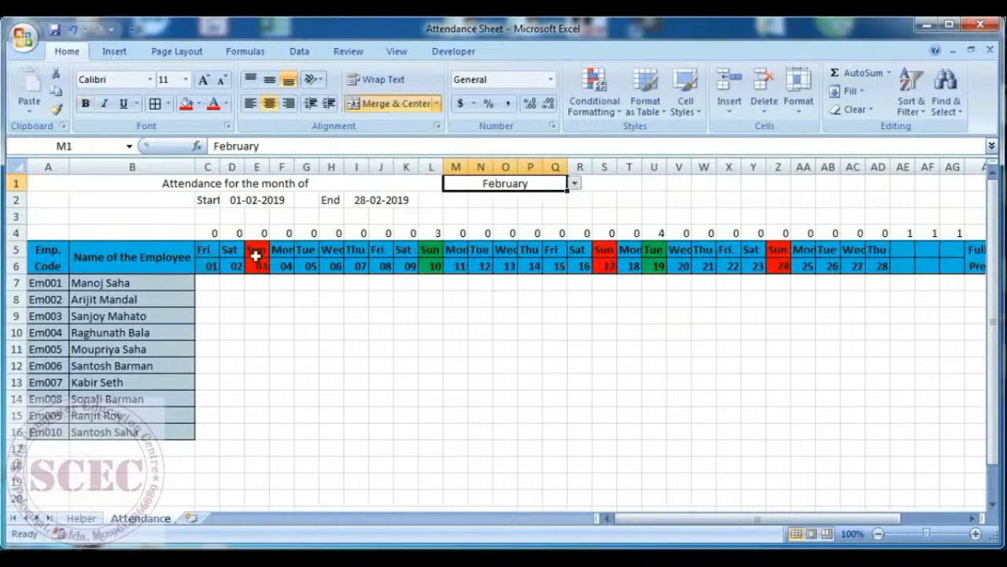
click(576, 183)
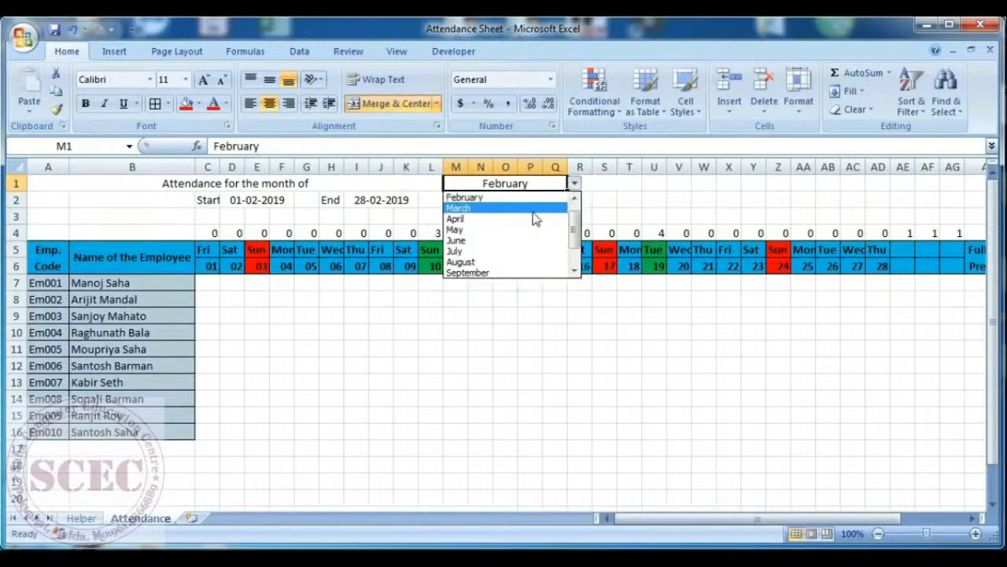
click(534, 209)
click(575, 183)
scroll(575, 206, up, 2)
click(525, 197)
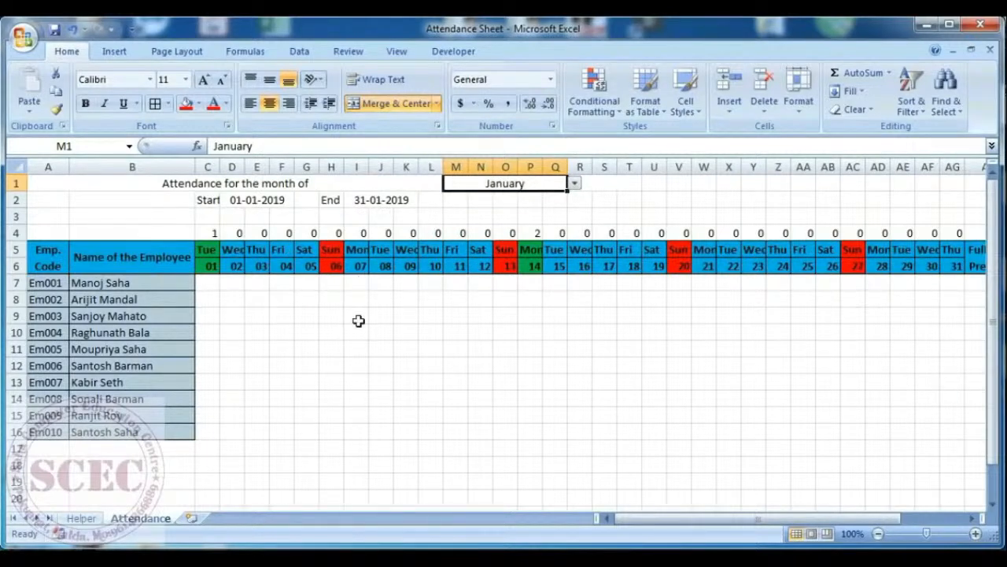
Create a formula-based conditional formatting rule for the attendance cells C7:AG16 with the formula =or(C$5="sun")
drag(207, 281, 945, 426)
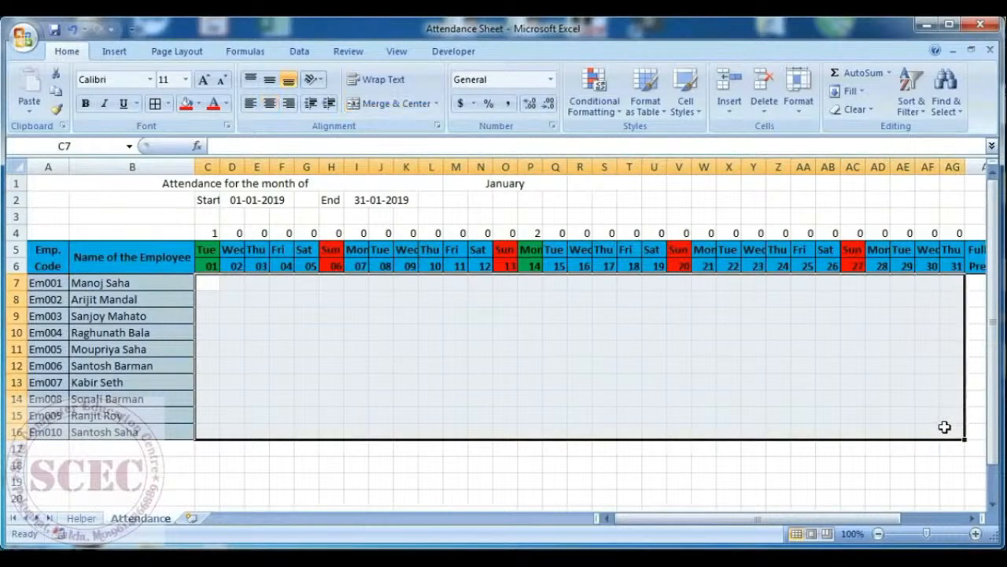
click(609, 115)
click(602, 352)
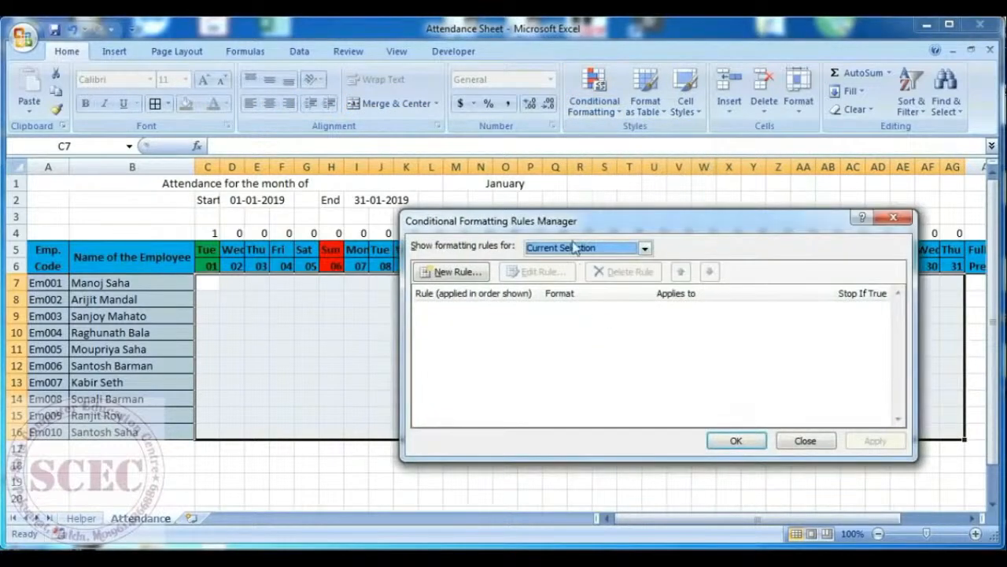
click(458, 294)
drag(603, 198, 600, 176)
click(510, 296)
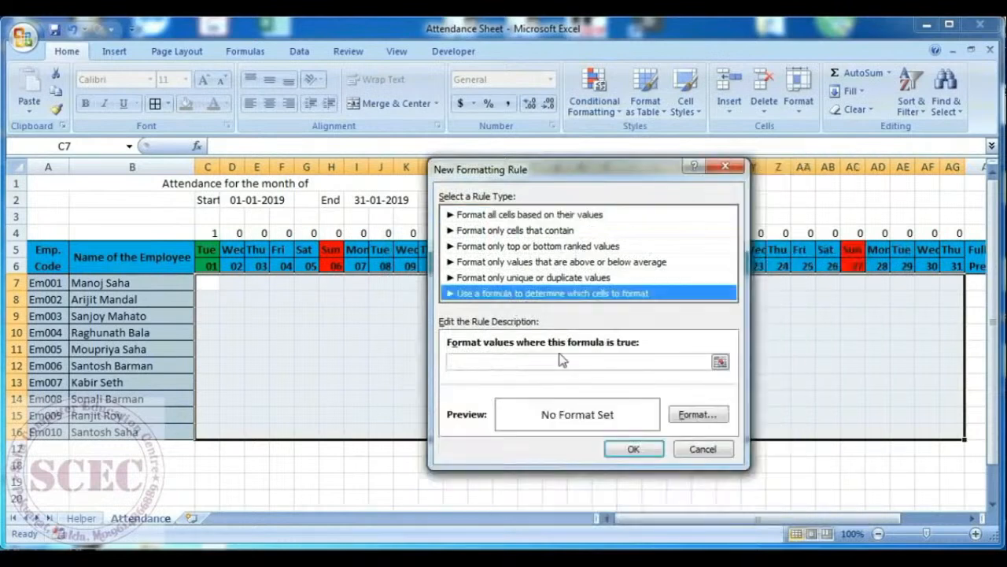
click(525, 363)
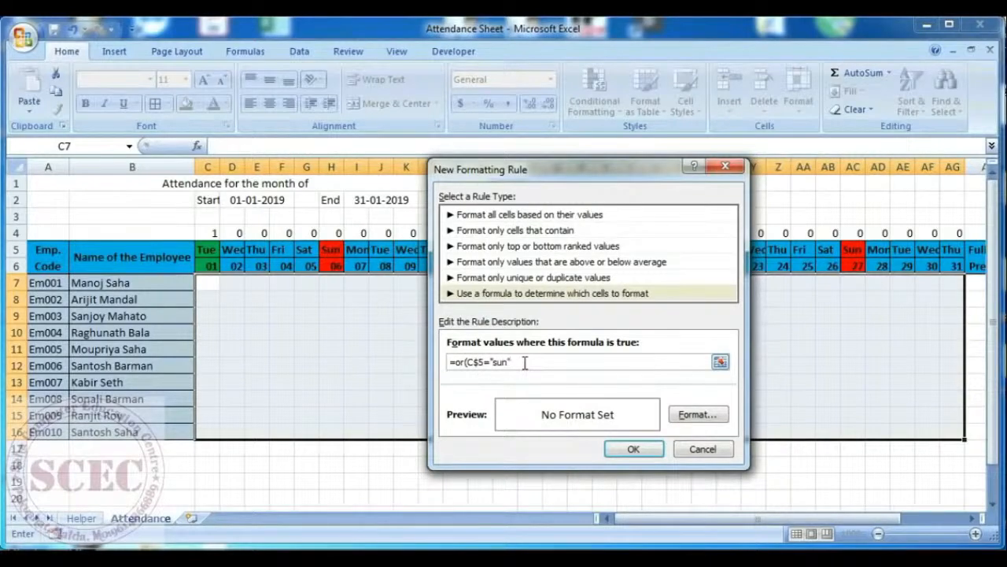
Format the attendance area's Sunday rule with a red fill and an outline border, and add the rule
click(695, 415)
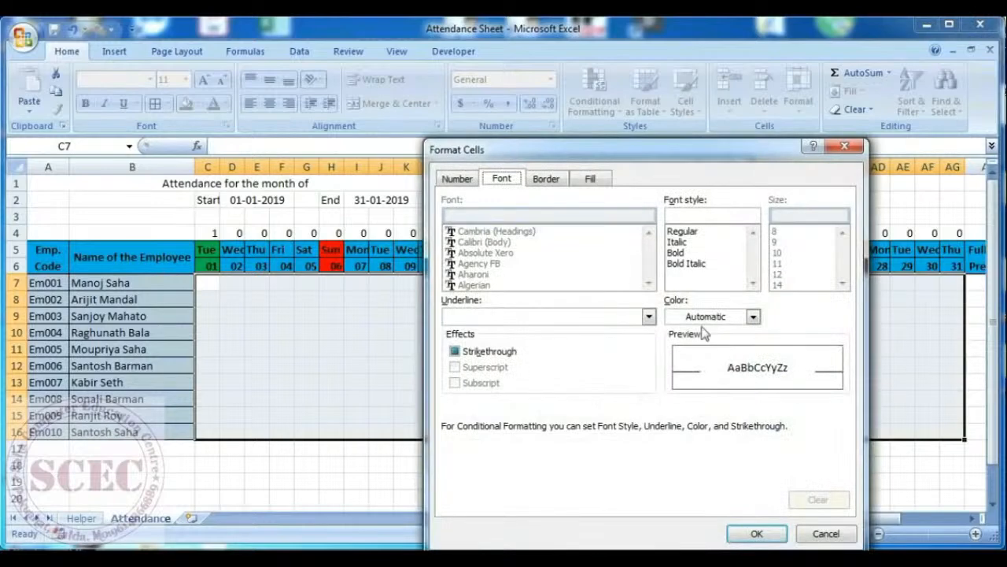
drag(603, 153, 596, 122)
click(581, 155)
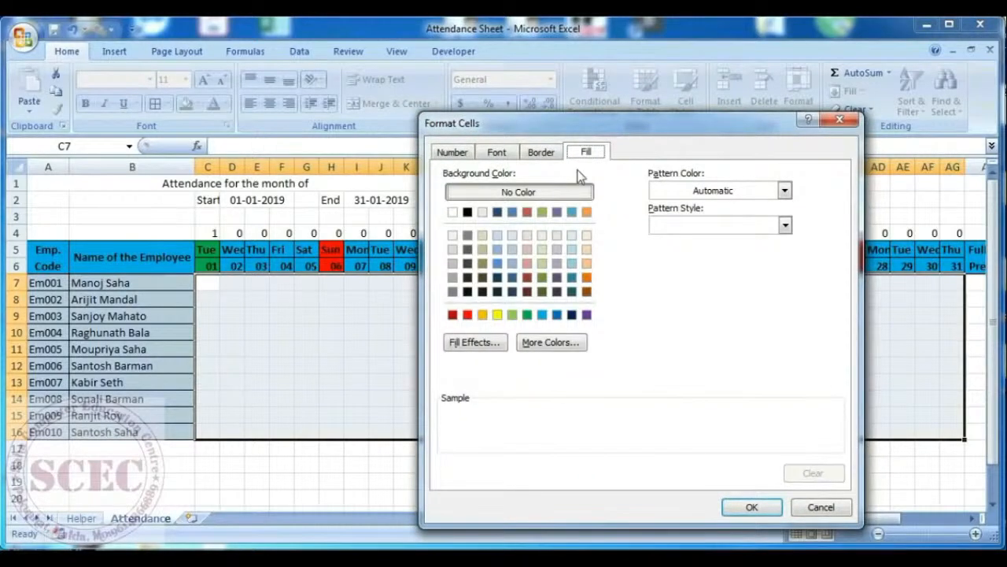
click(467, 314)
click(541, 152)
click(651, 200)
click(497, 152)
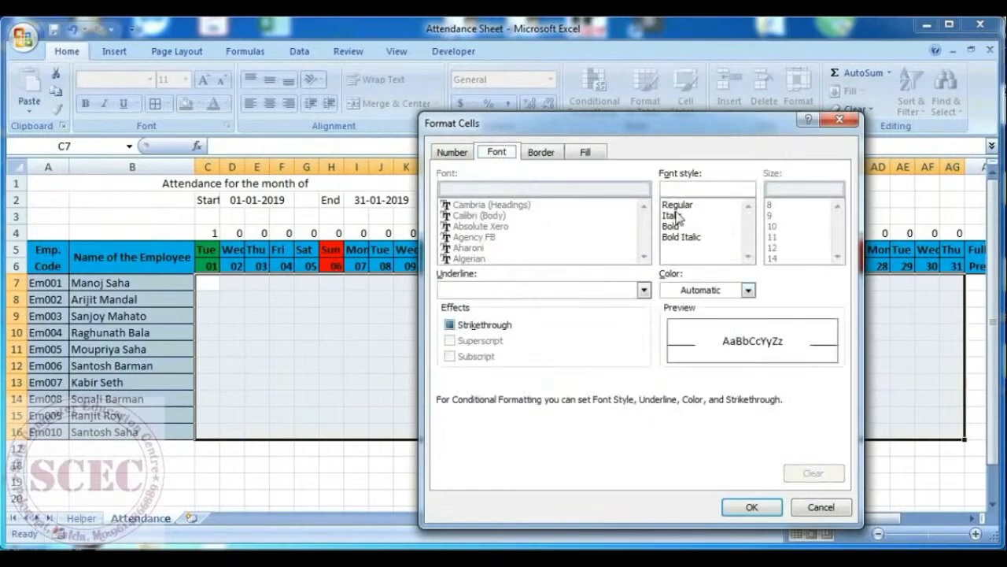
click(749, 507)
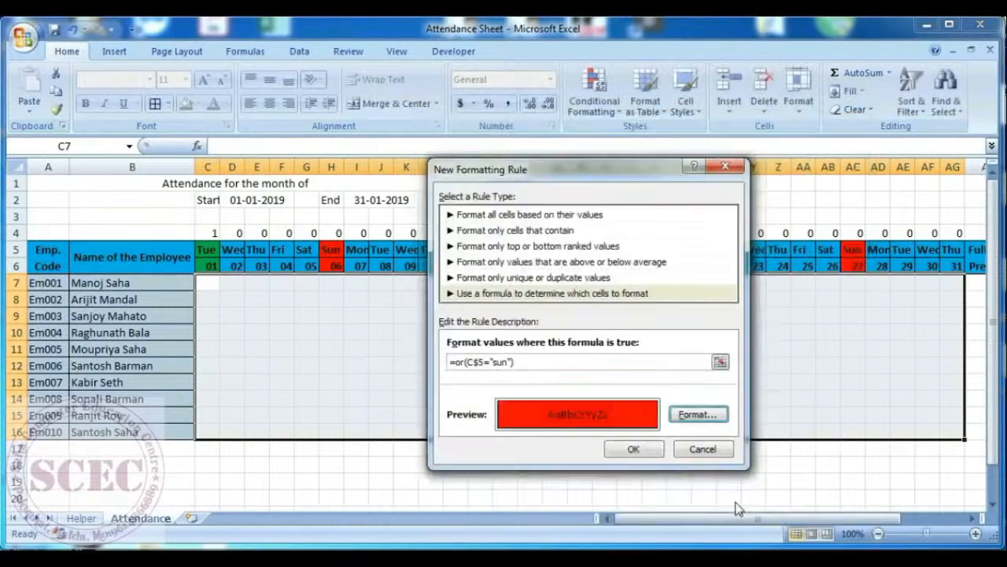
click(634, 449)
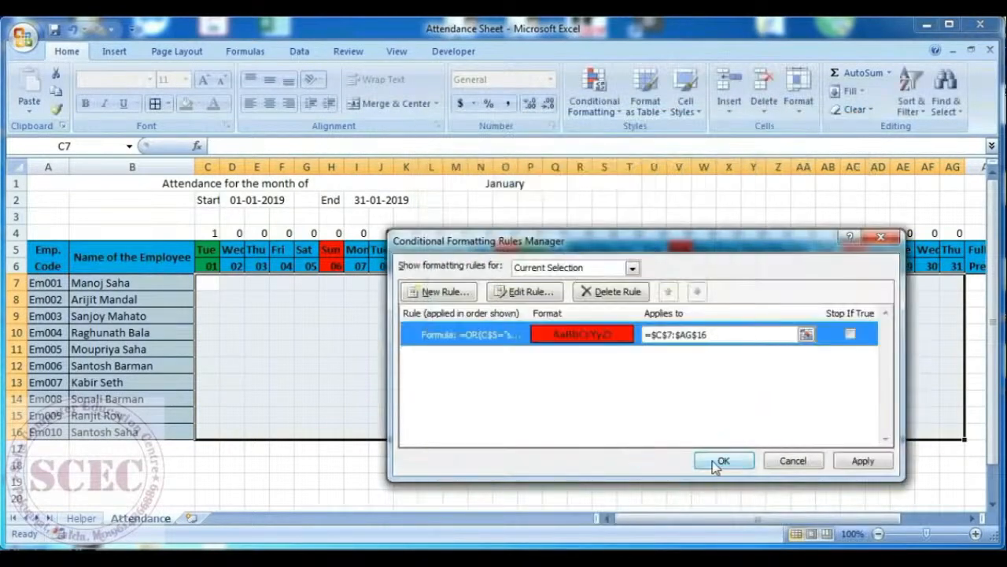
Start a second conditional formatting rule for the attendance cells C7:AG16
click(442, 292)
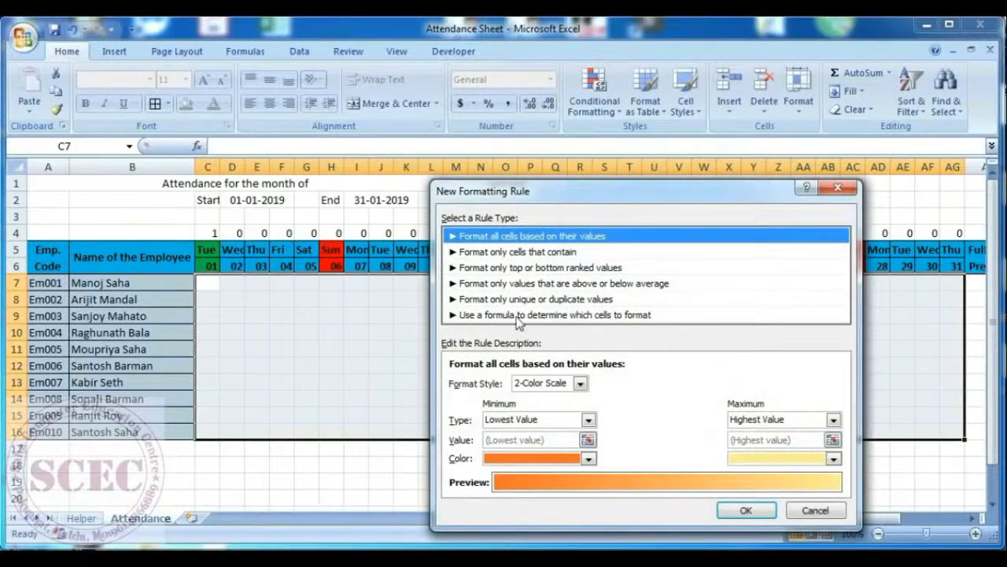
Make the new conditional formatting rule for C7:AG16 formula-based, using =countif(holidays,C$6)
click(518, 315)
click(492, 382)
text(=countif(holidays,C$6)
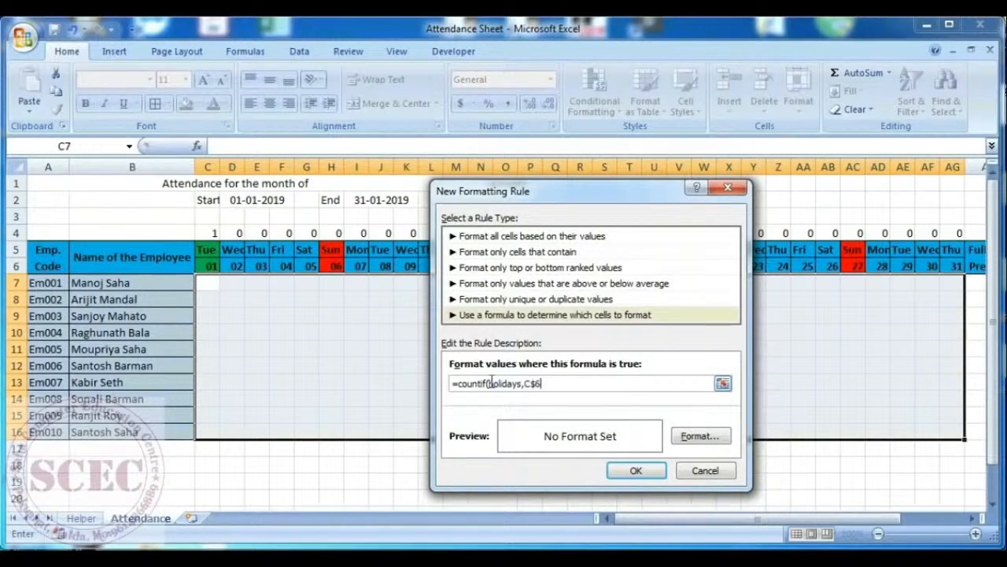
Give the holiday rule a green fill and an outline border, and apply it to the attendance grid
click(701, 435)
click(590, 180)
click(528, 341)
click(545, 180)
click(658, 233)
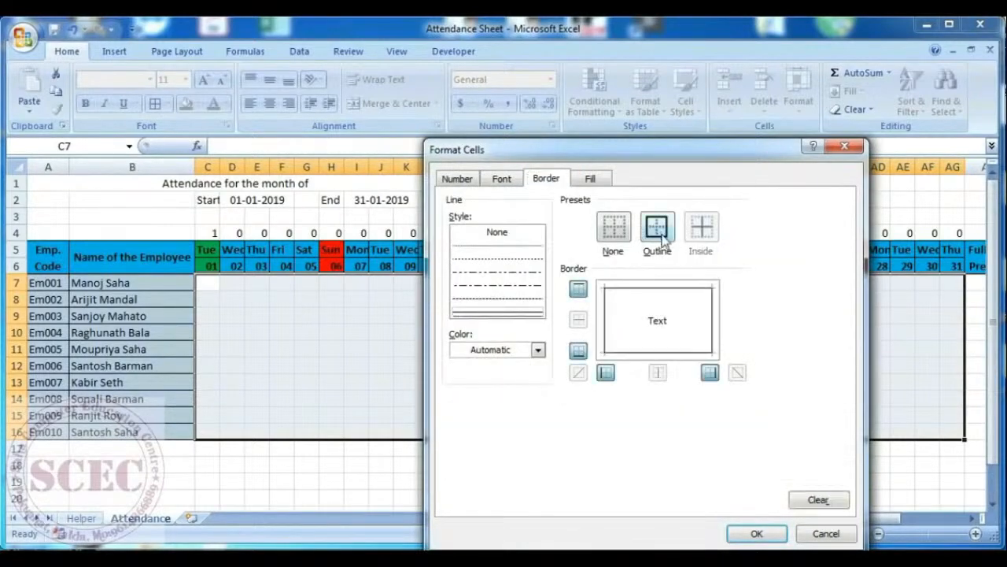
click(756, 535)
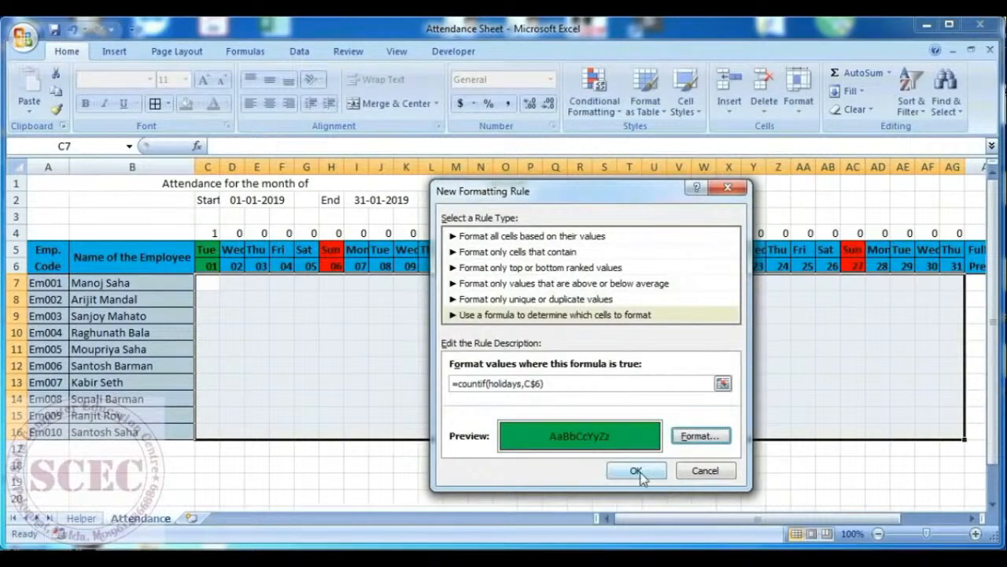
click(639, 472)
click(712, 461)
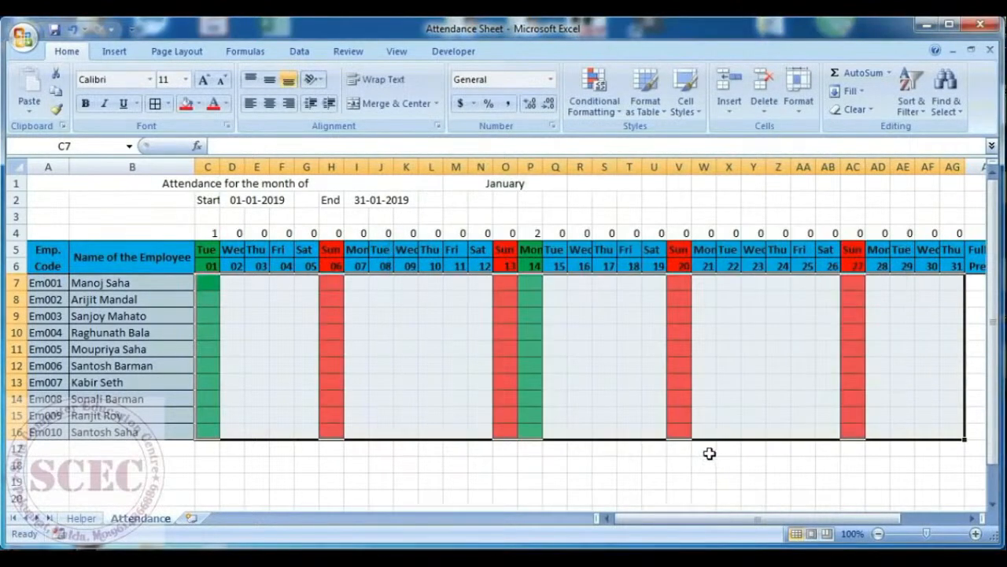
click(358, 363)
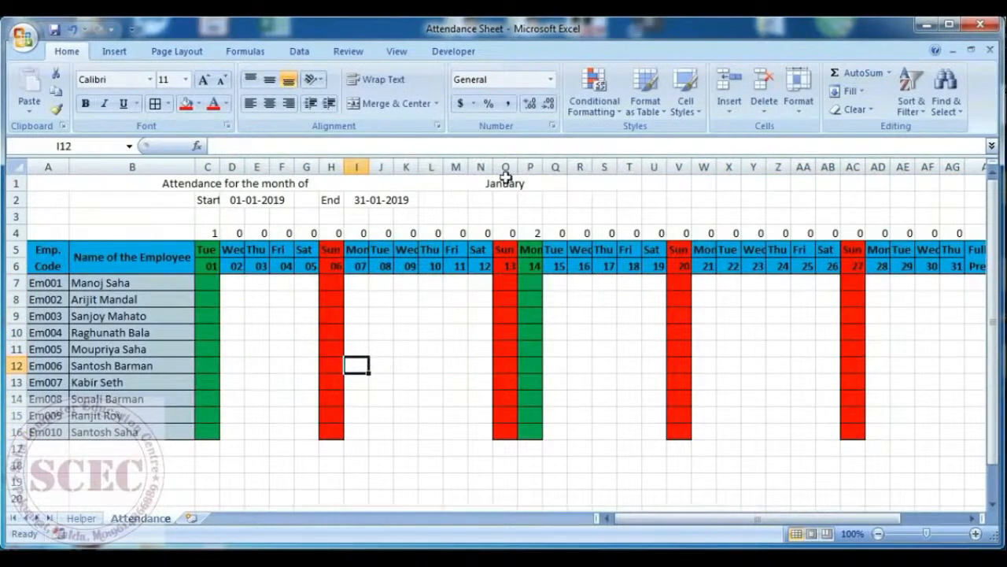
Change the attendance month in M1 to February
click(513, 182)
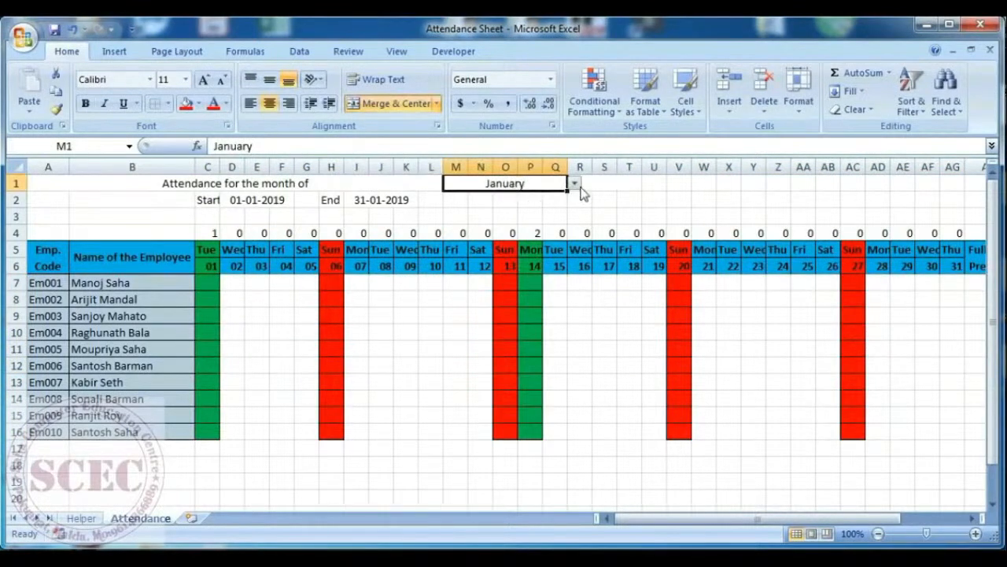
click(575, 184)
click(530, 209)
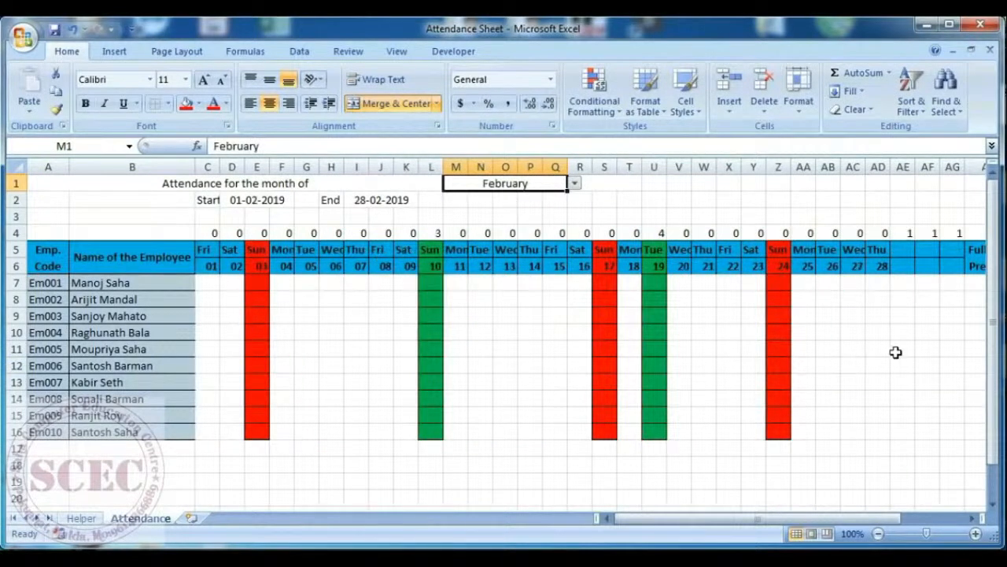
For the 10 February column, move the red OR rule for C7:AG16 above the green COUNTIF rule in the conditional formatting order
drag(256, 250, 256, 433)
drag(435, 248, 427, 434)
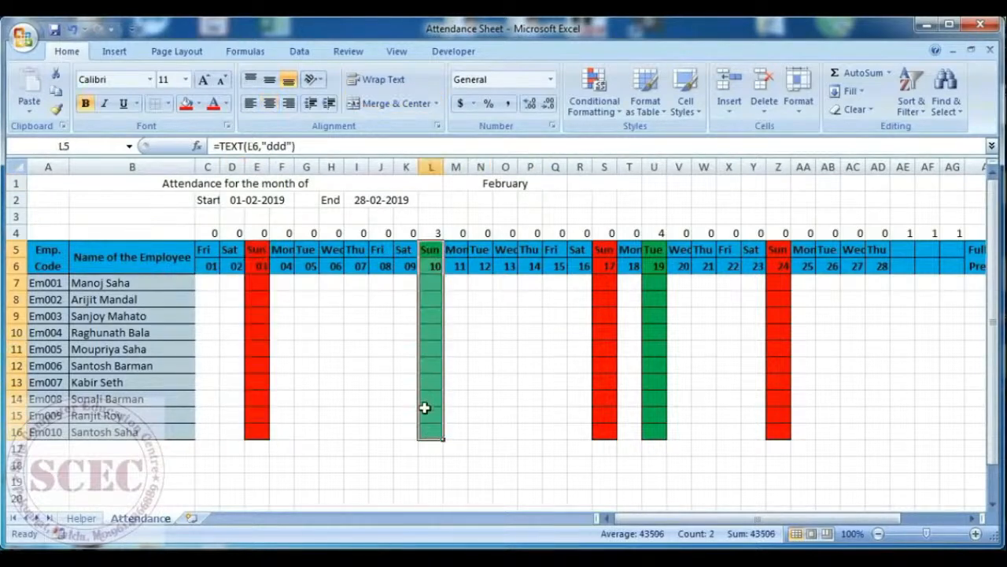
click(595, 95)
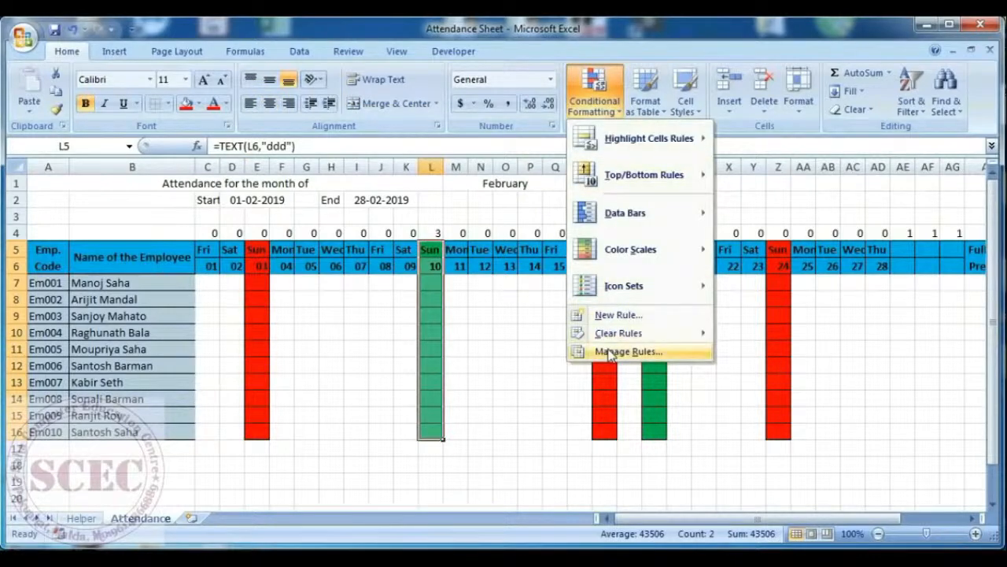
click(610, 352)
drag(675, 170, 675, 213)
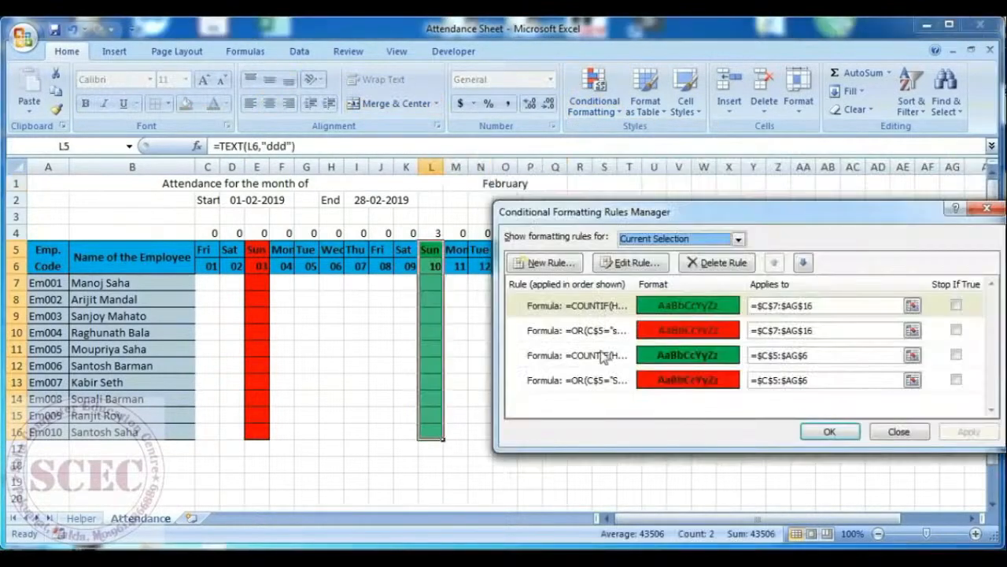
click(683, 313)
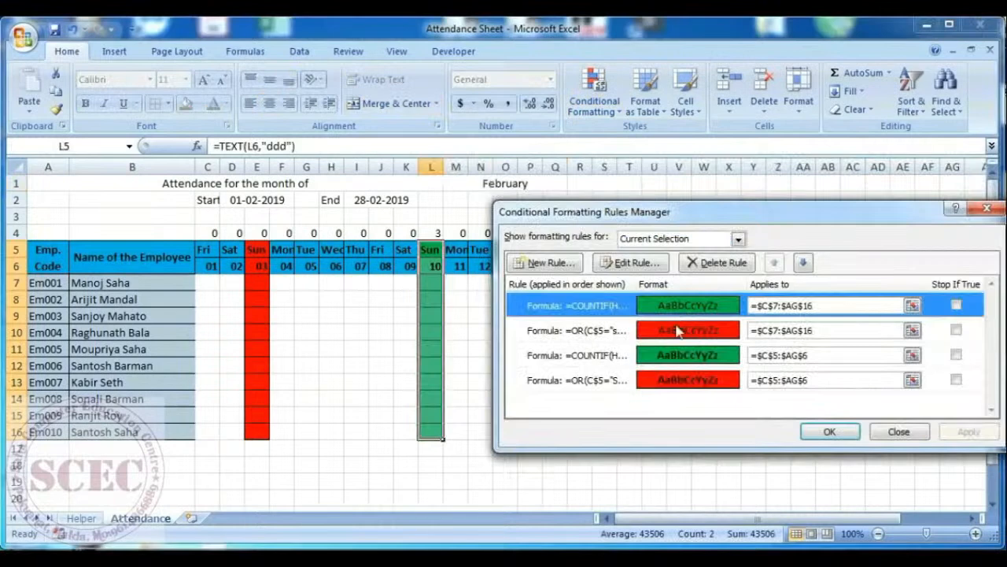
click(676, 330)
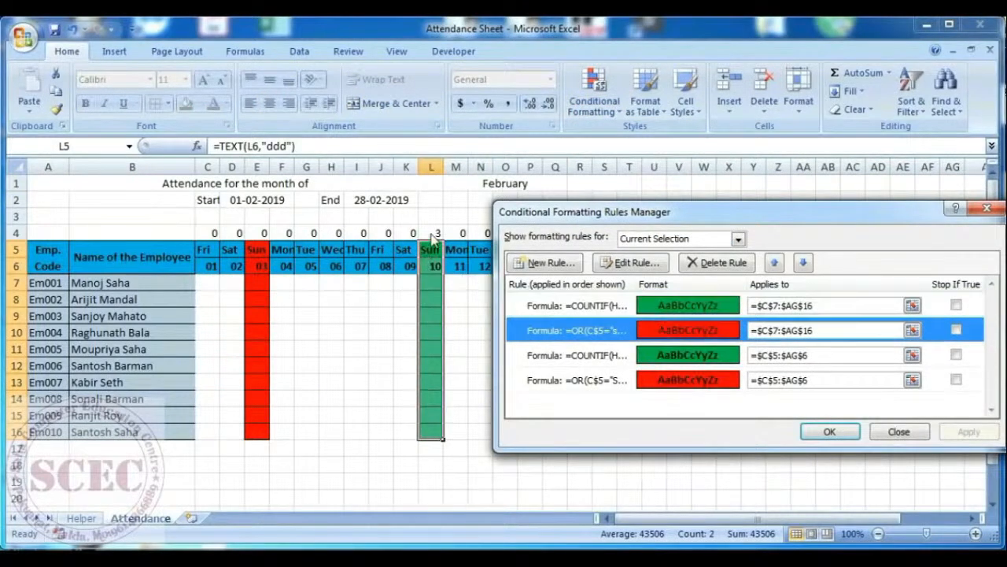
click(680, 312)
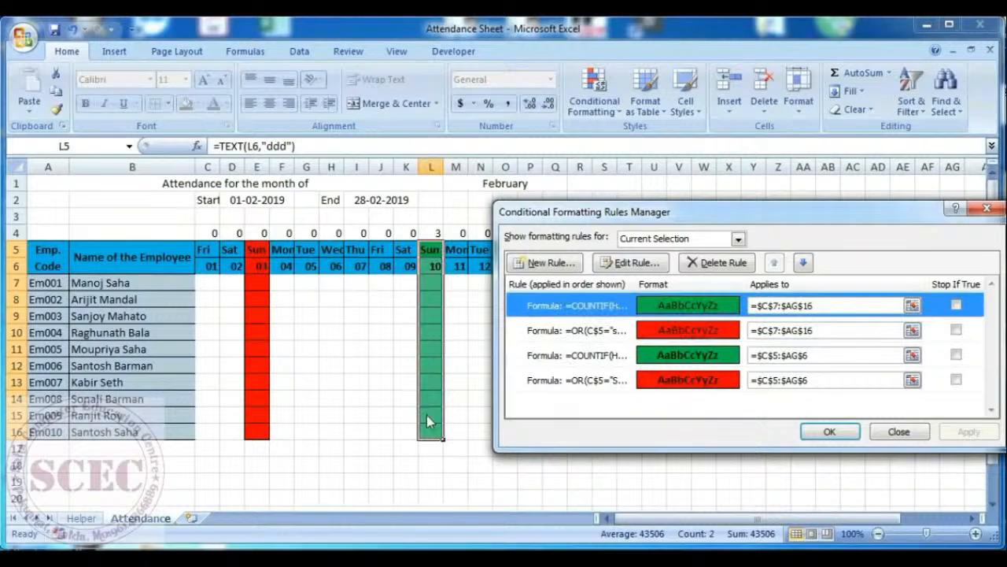
click(712, 329)
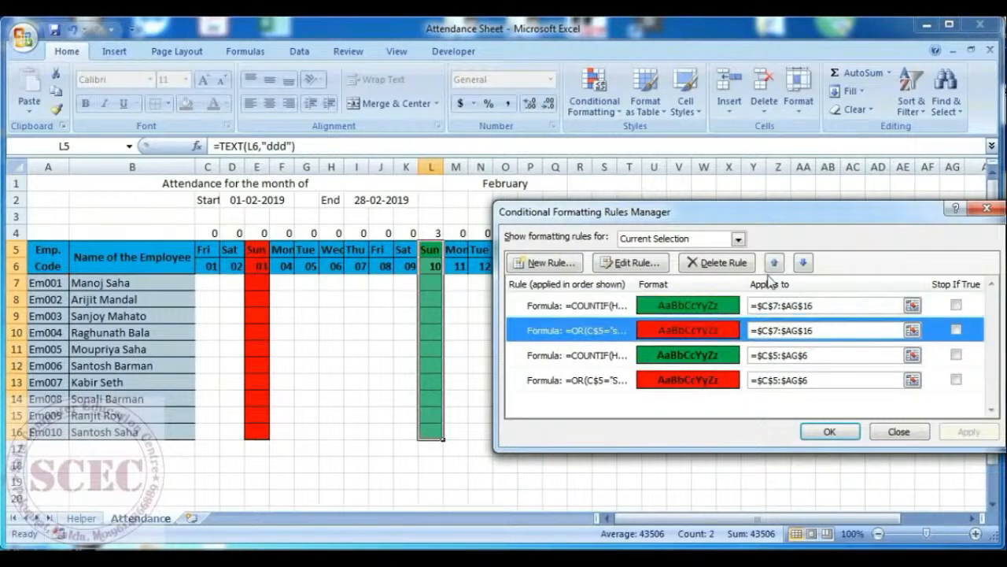
click(775, 262)
Move the red OR rule for C5:AG6 above that range's green COUNTIF rule and apply the new rule order
click(681, 381)
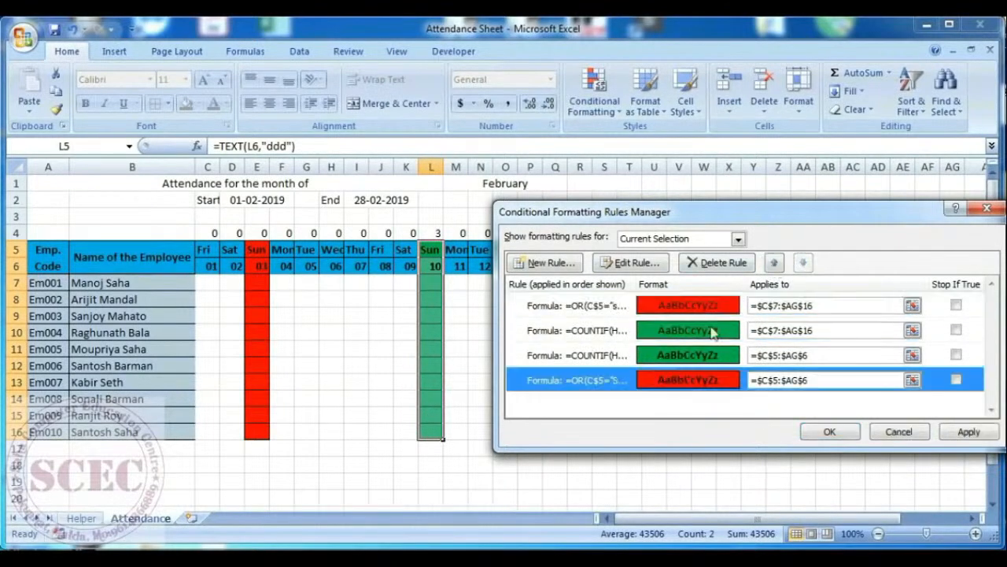
click(775, 263)
click(830, 432)
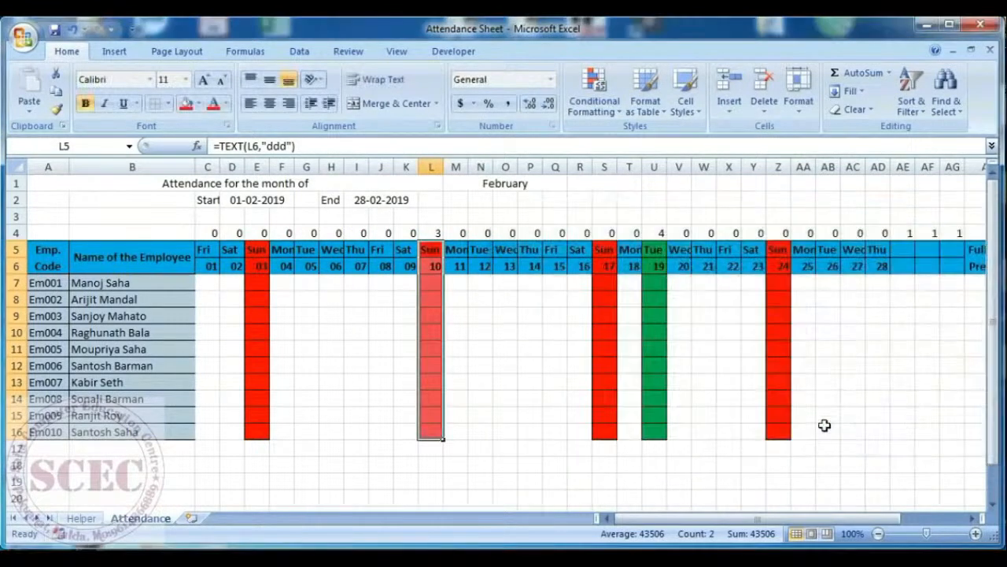
click(505, 332)
Apply all borders to the attendance and summary cells C7:AM16
drag(207, 290, 898, 425)
click(168, 103)
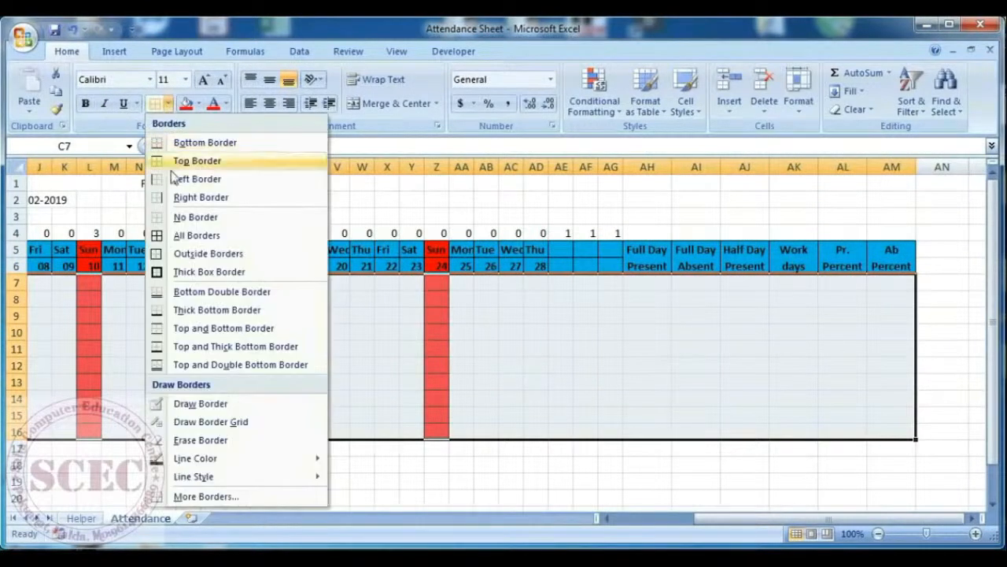
click(176, 235)
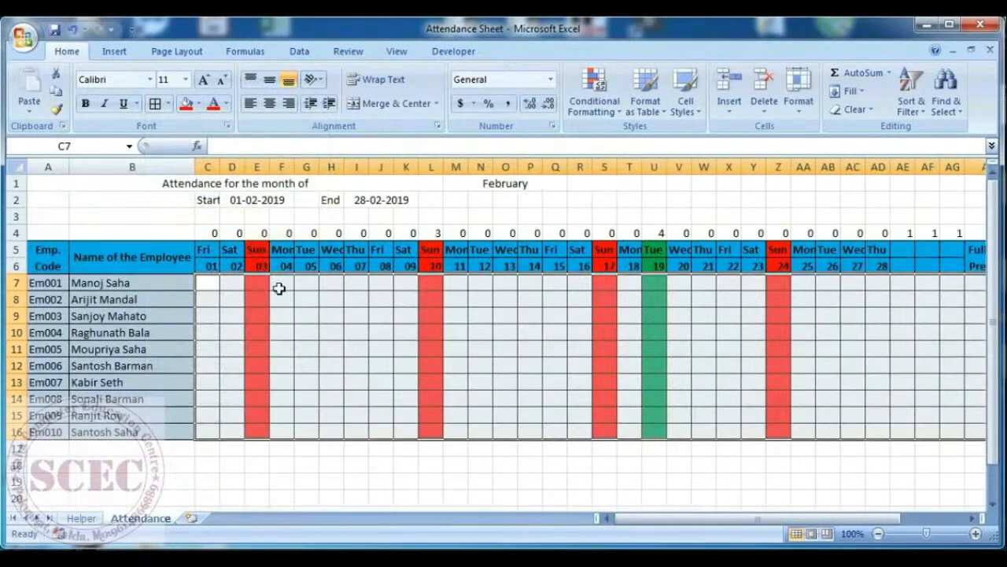
Enter =COUNTIF(C7:AG7,"P") in AH7 to count the first employee's full days present
drag(624, 523, 735, 520)
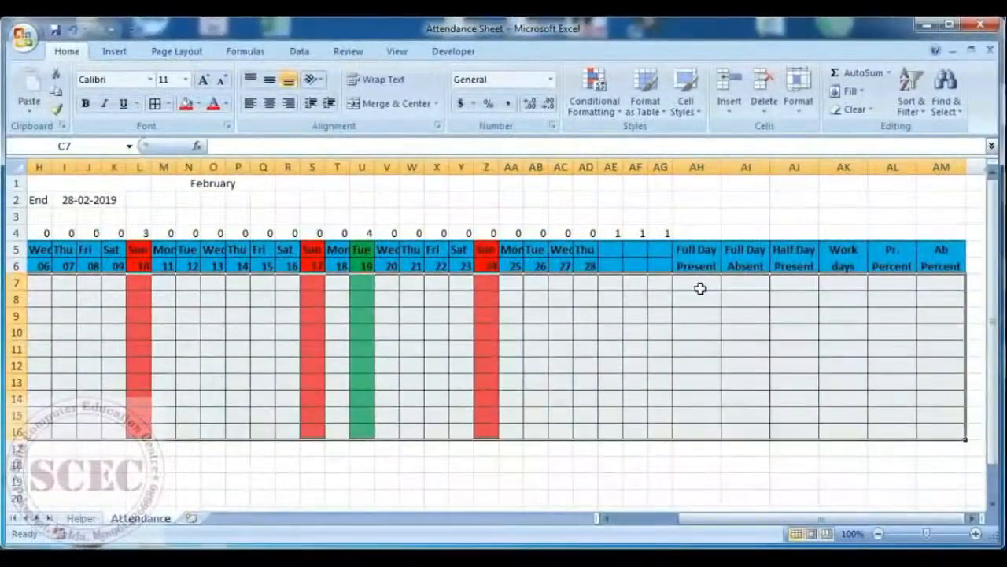
click(698, 284)
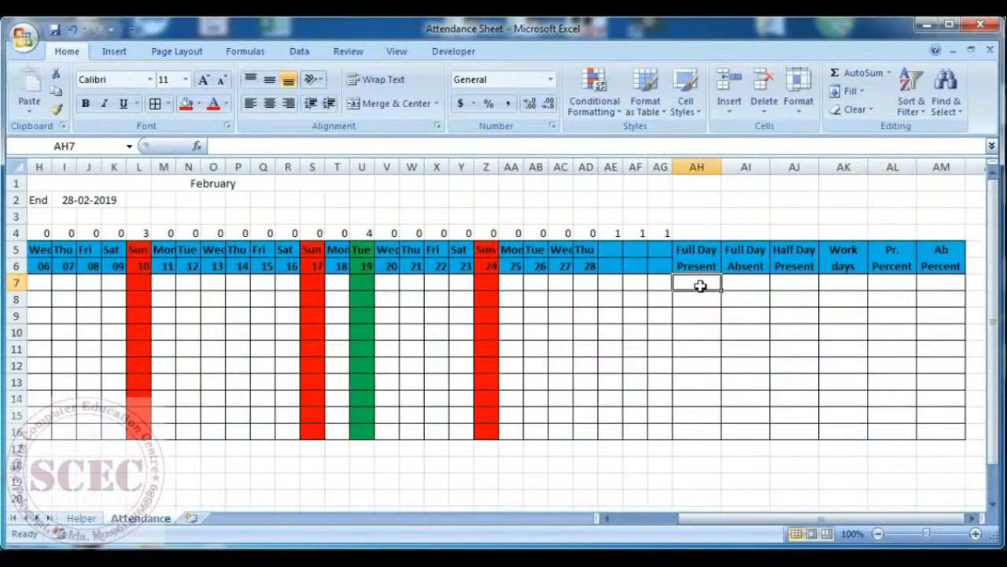
text(=)
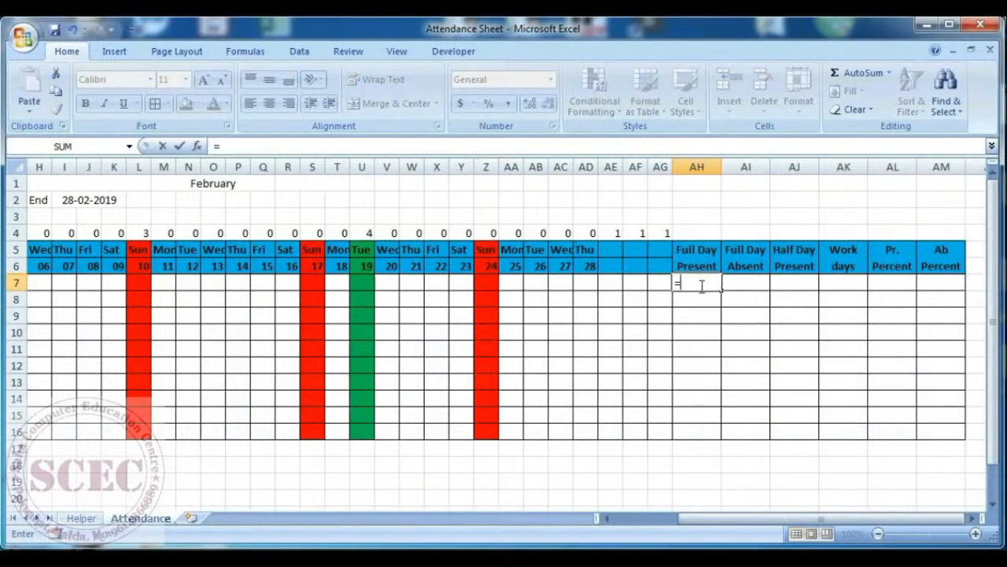
text(COUNT)
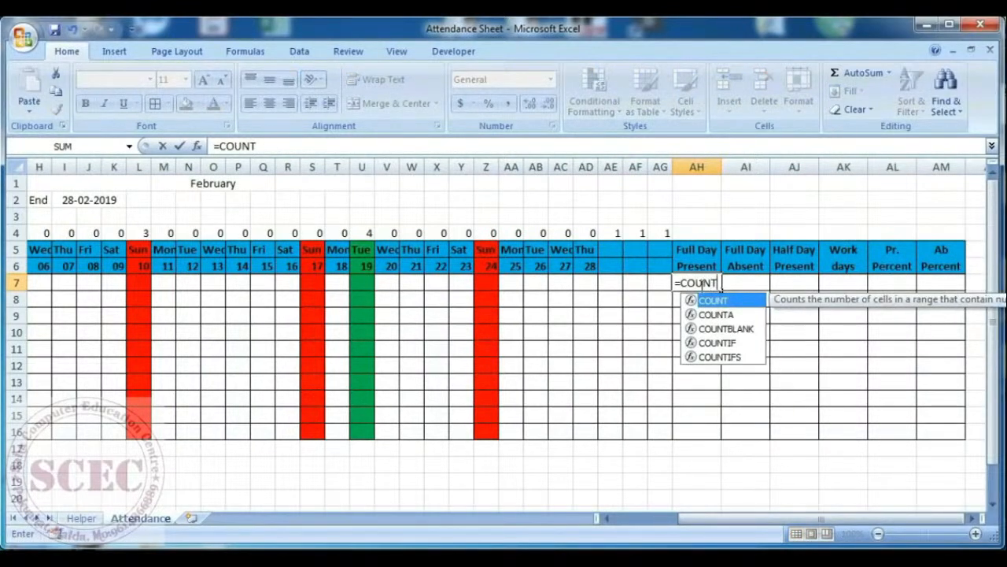
text(IF()
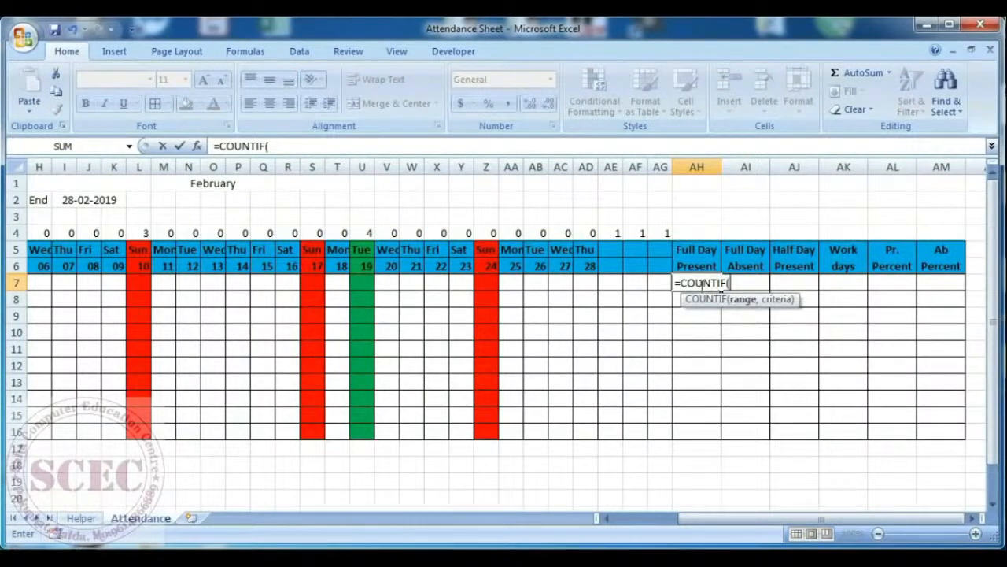
drag(663, 282, 206, 275)
text(,"P)
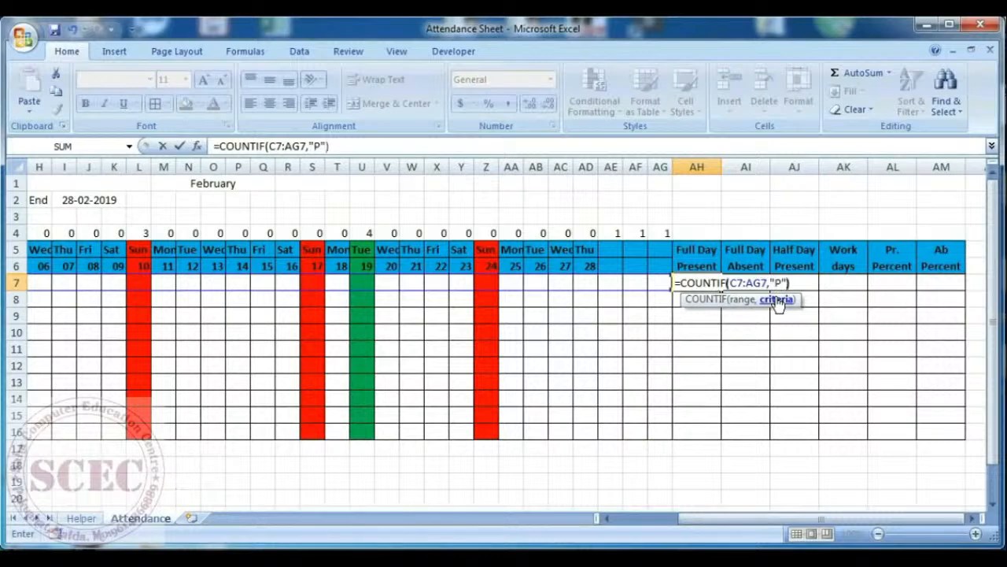
key(Return)
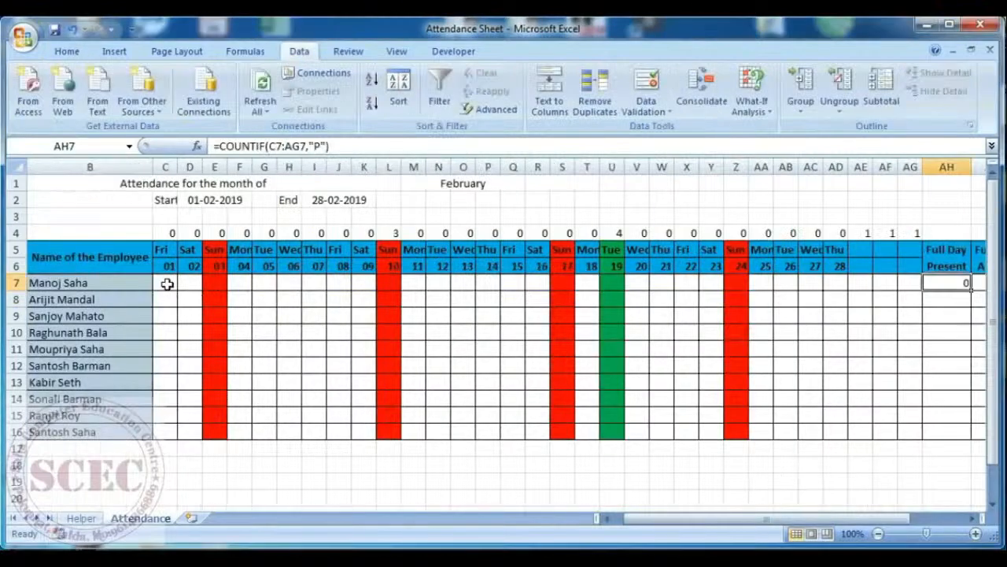
Fill the first employee's attendance row, C7:AG7, with P in every day cell
click(167, 280)
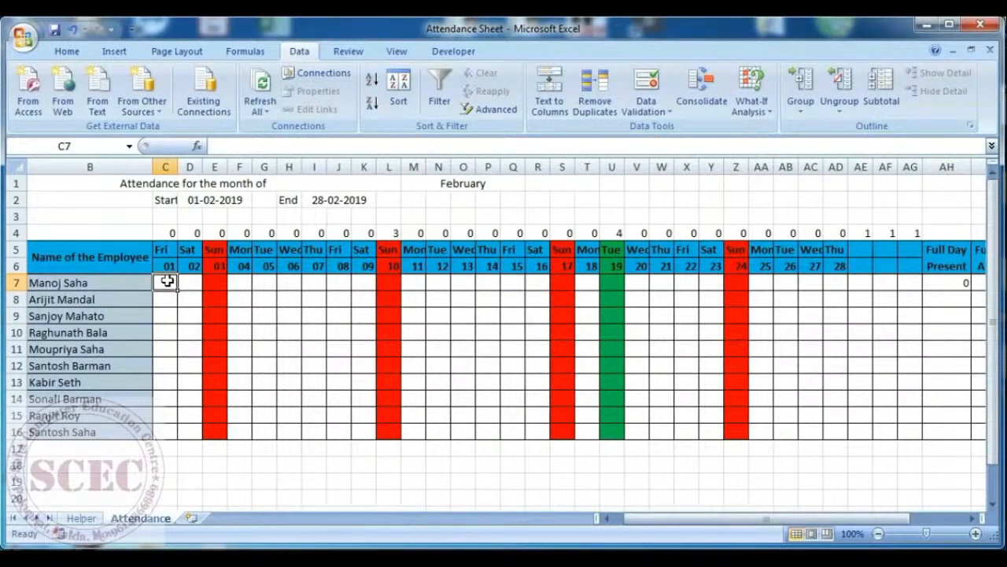
text(p)
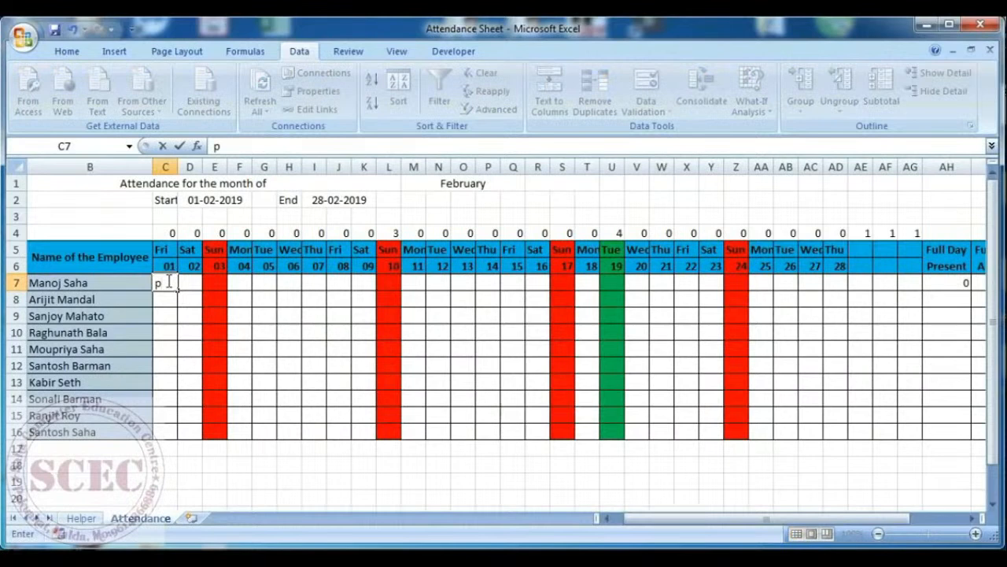
key(Tab)
text(p)
key(Tab)
text(p)
key(Tab)
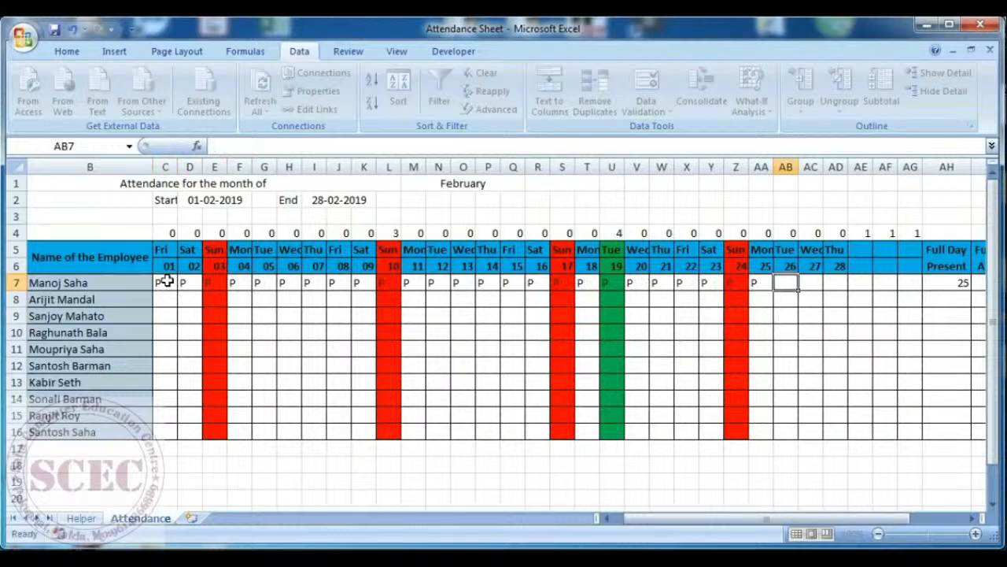
key(Right)
key(Left)
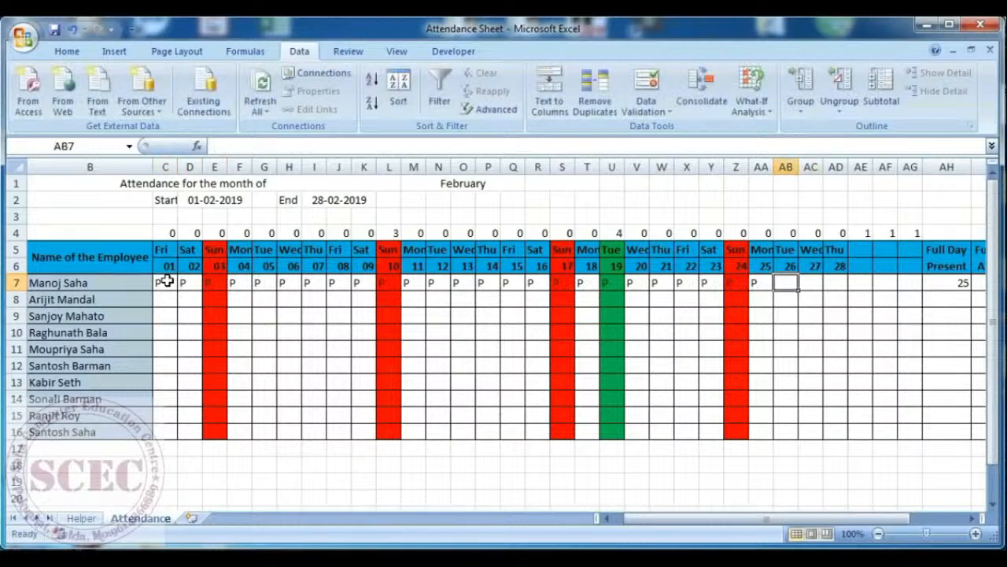
text(P)
key(Tab)
text(P)
key(Tab)
text(P)
key(Tab)
text(P)
key(Tab)
text(P)
key(Tab)
text(P)
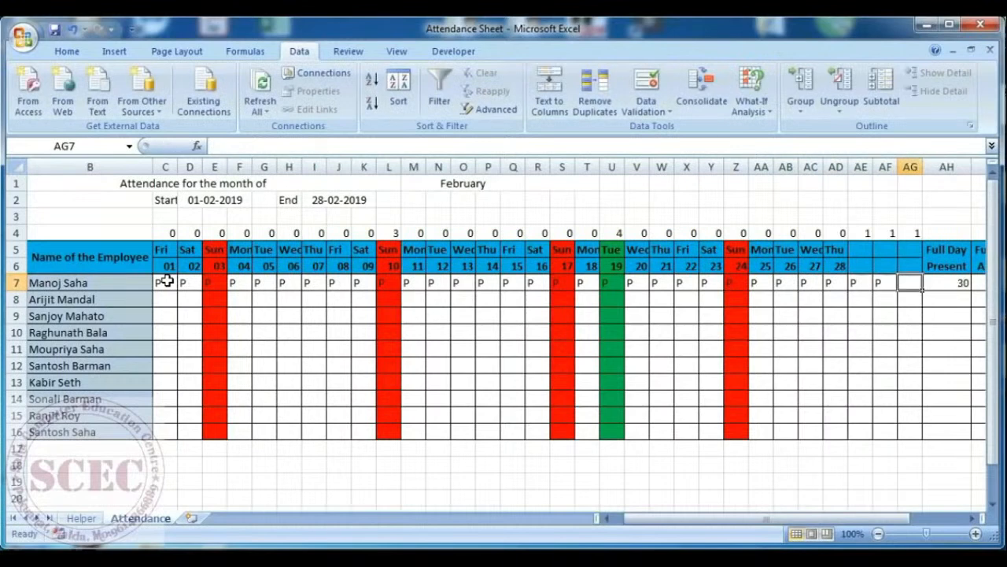
key(Tab)
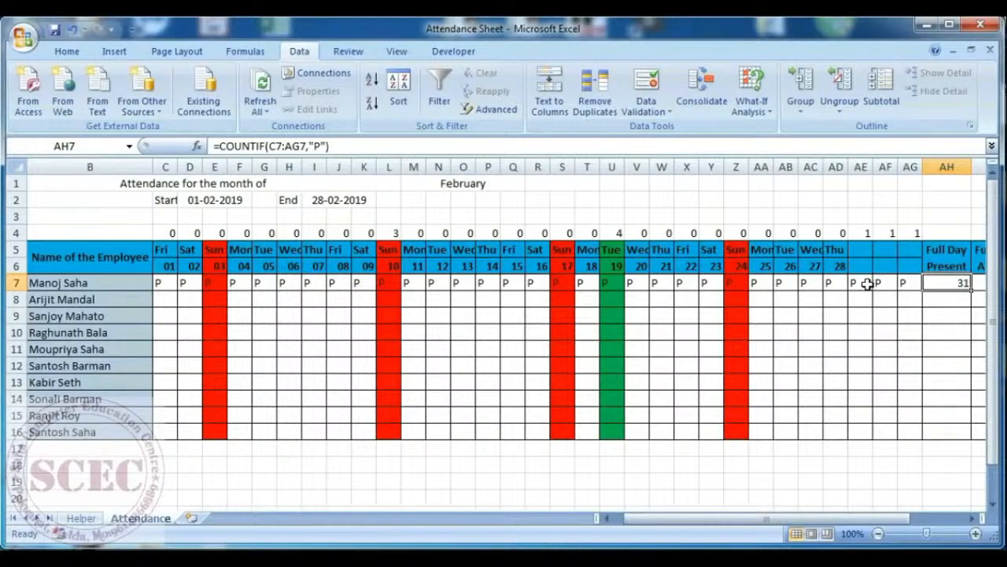
Check the marks in AE7:AG7, under the blank dates, against the Full Day Present count in AH7
drag(858, 283, 911, 285)
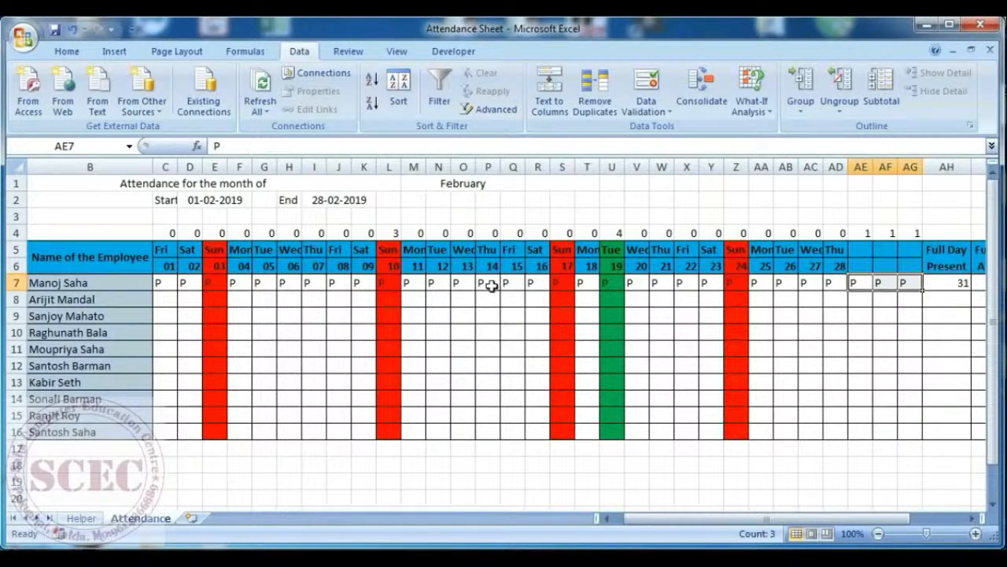
click(952, 282)
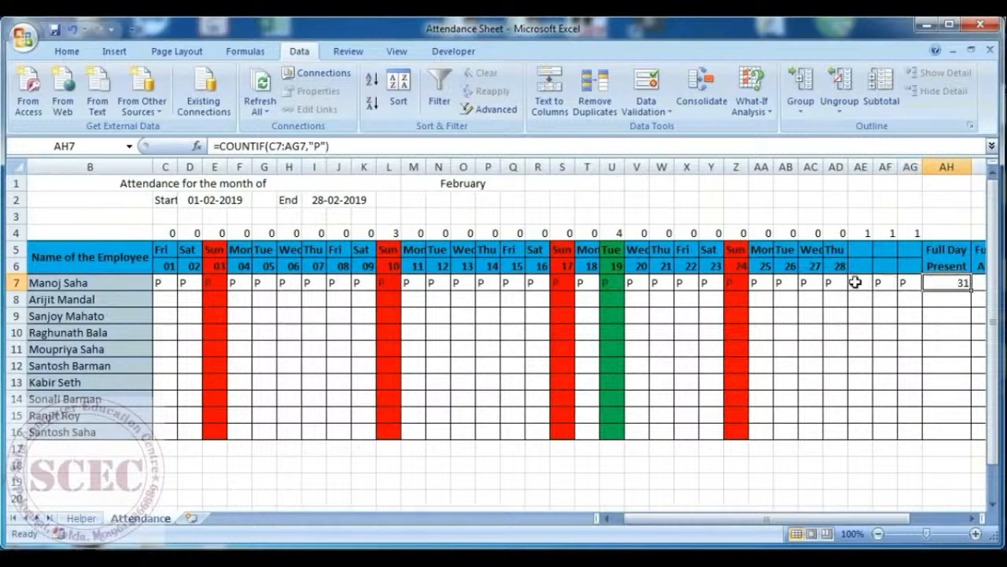
drag(855, 283, 904, 280)
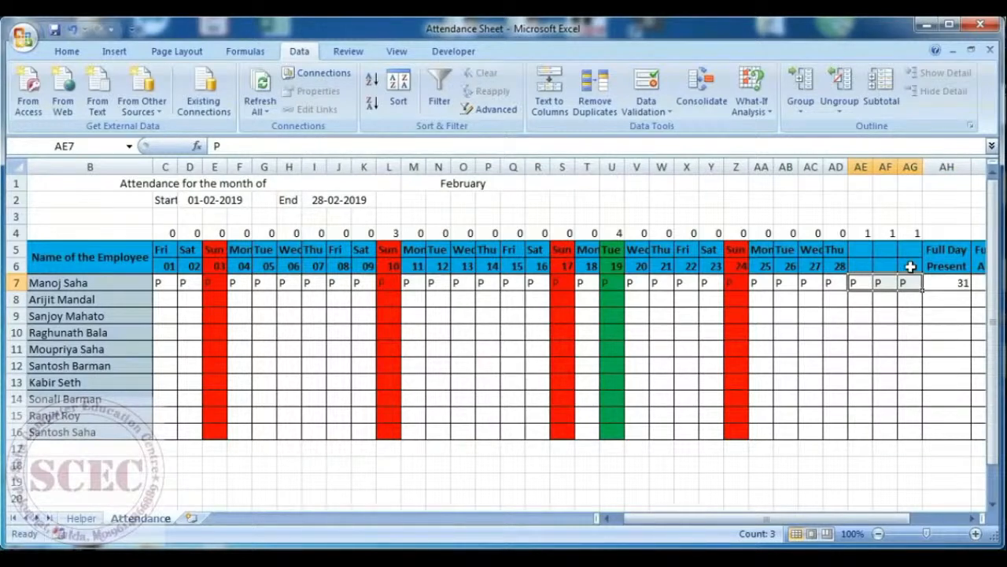
Apply custom data validation to the attendance cells C7:AG16 with the formula =C$6<>""
drag(162, 283, 905, 431)
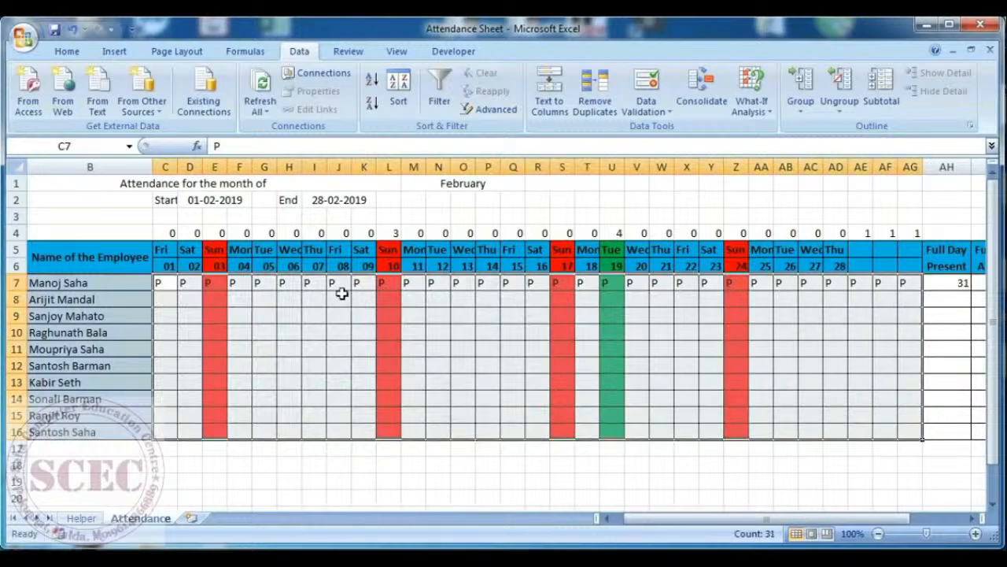
click(650, 122)
click(659, 128)
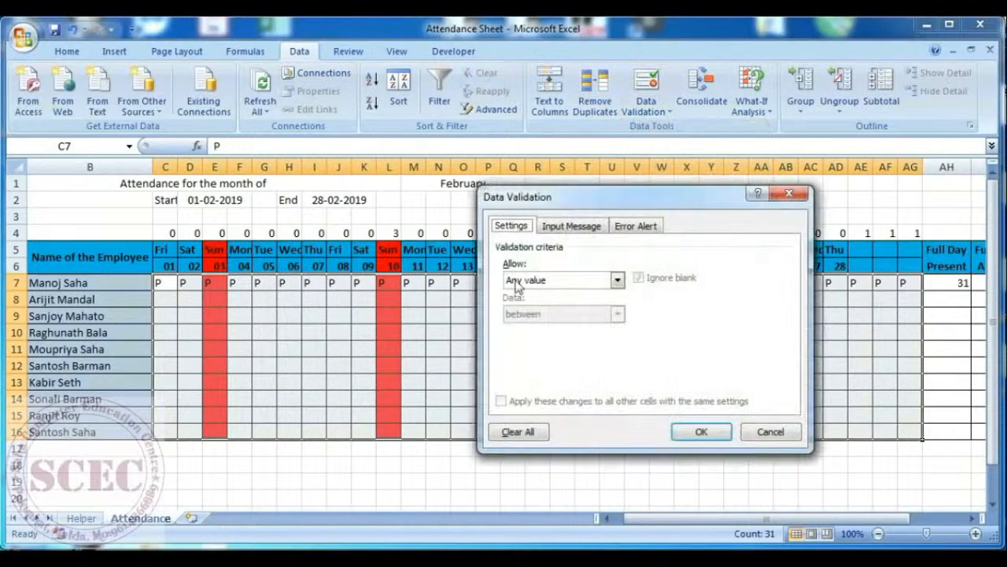
click(617, 281)
click(537, 379)
click(522, 349)
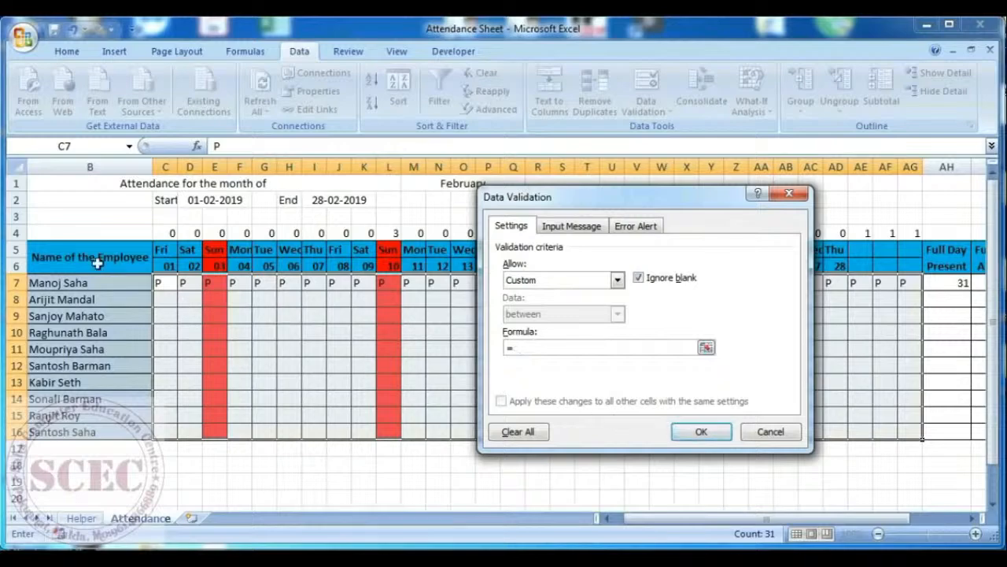
click(702, 431)
Clear the P marks from AE7:AG7 under the blank dates
click(886, 285)
drag(865, 284, 900, 286)
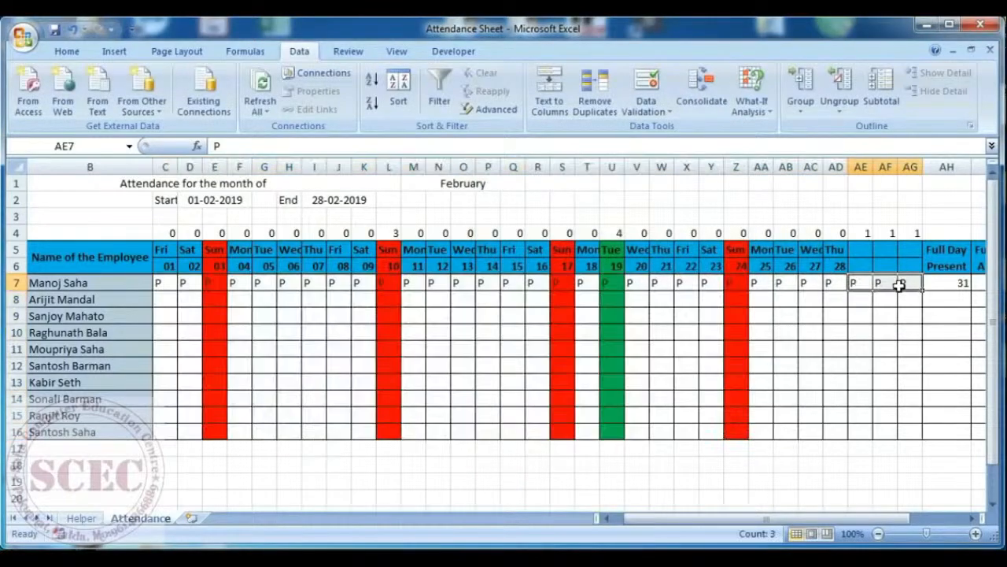
key(Delete)
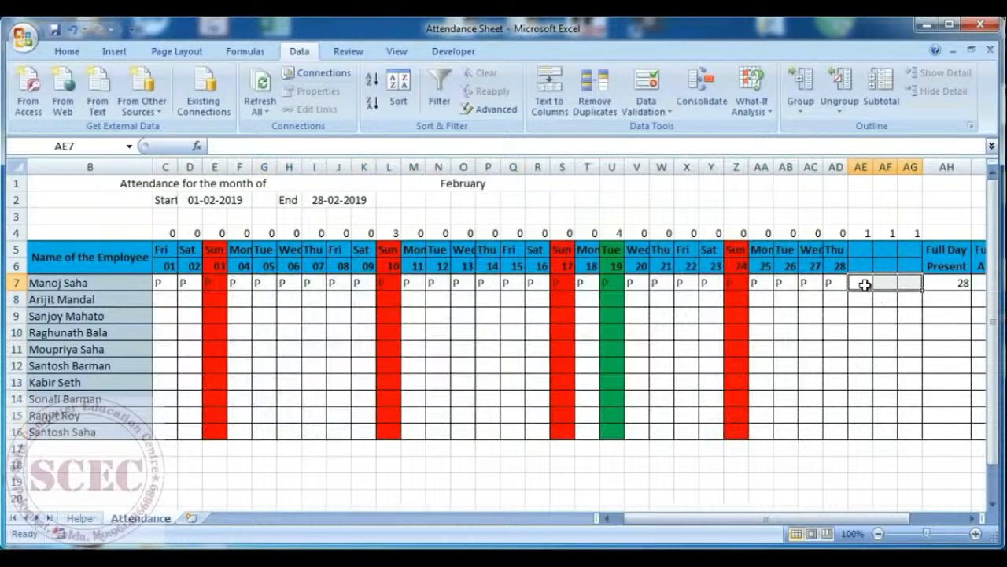
Try entering P in AE7 to test the validation rule on a blank date, and cancel the entry
click(868, 283)
text(P)
key(Return)
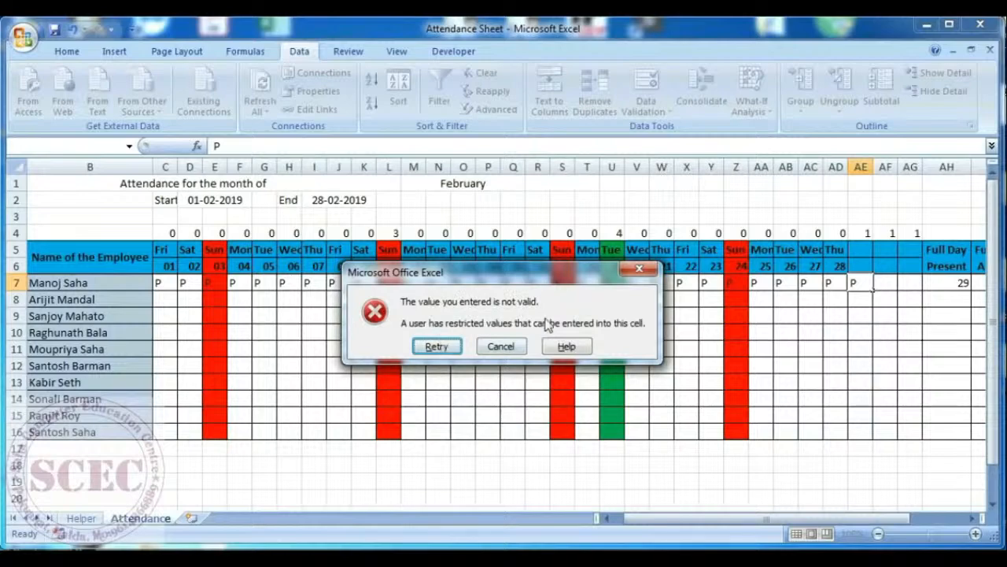
click(502, 347)
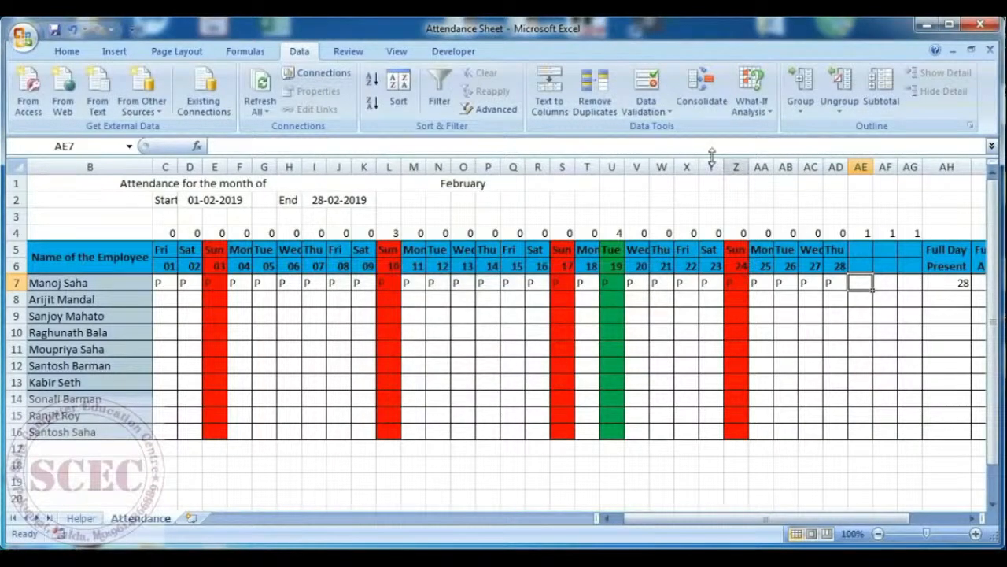
Give the validation of AE7 an error alert titled Warning with the message "Entry is not allowed"
click(665, 114)
click(664, 129)
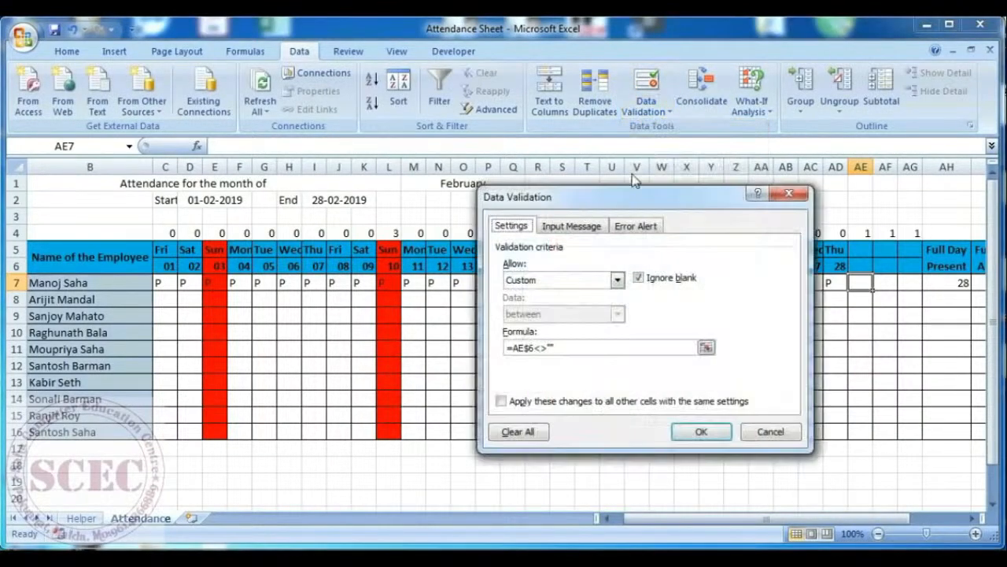
click(636, 227)
click(657, 301)
text(wARNING)
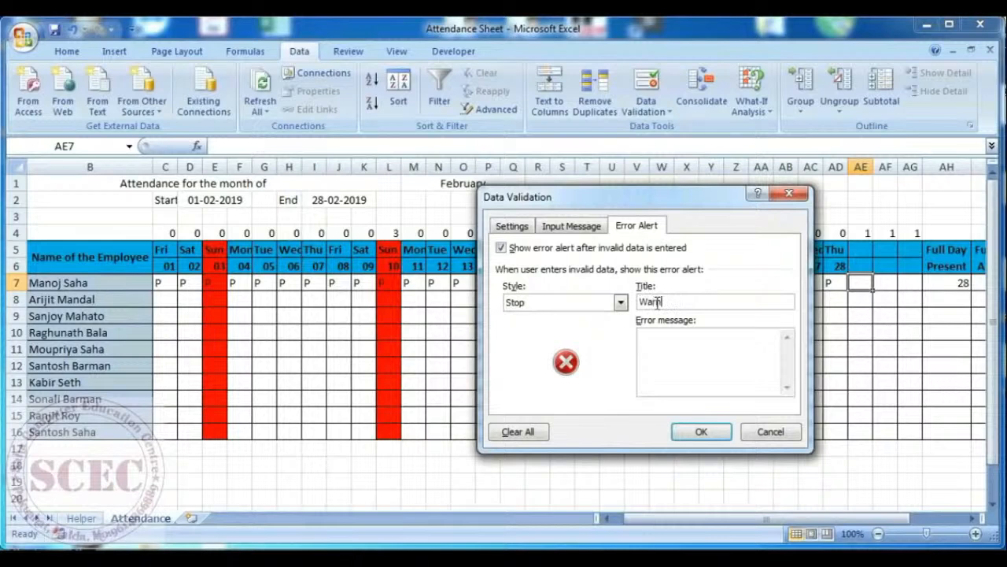
click(673, 341)
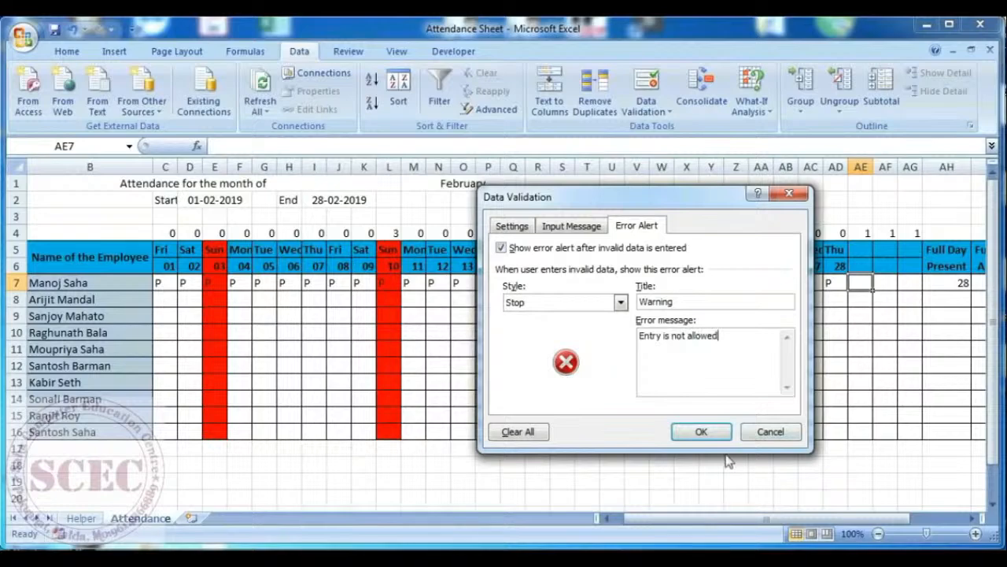
click(702, 435)
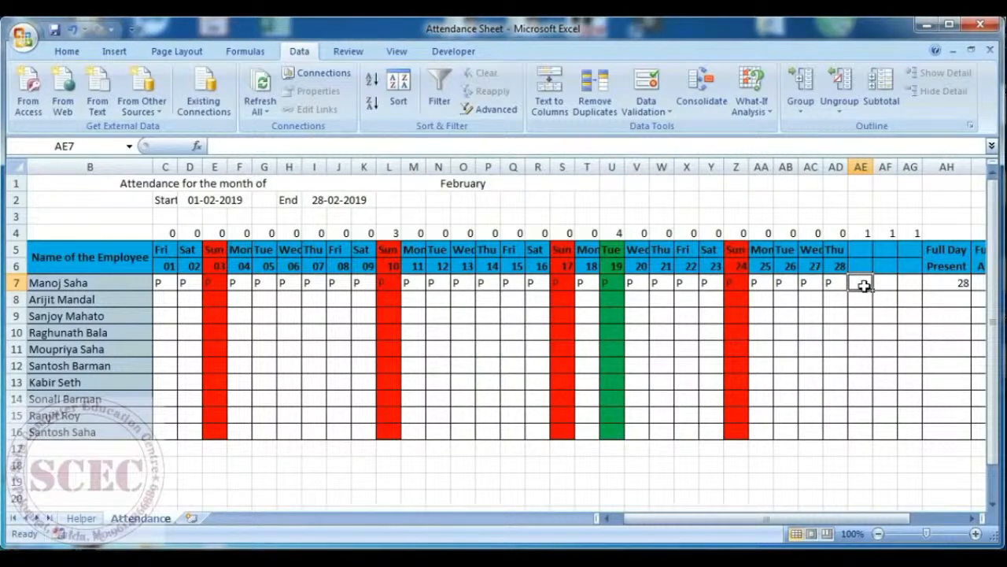
Try entering p in AE7 to test the custom error alert, and cancel the entry
text(p)
key(Return)
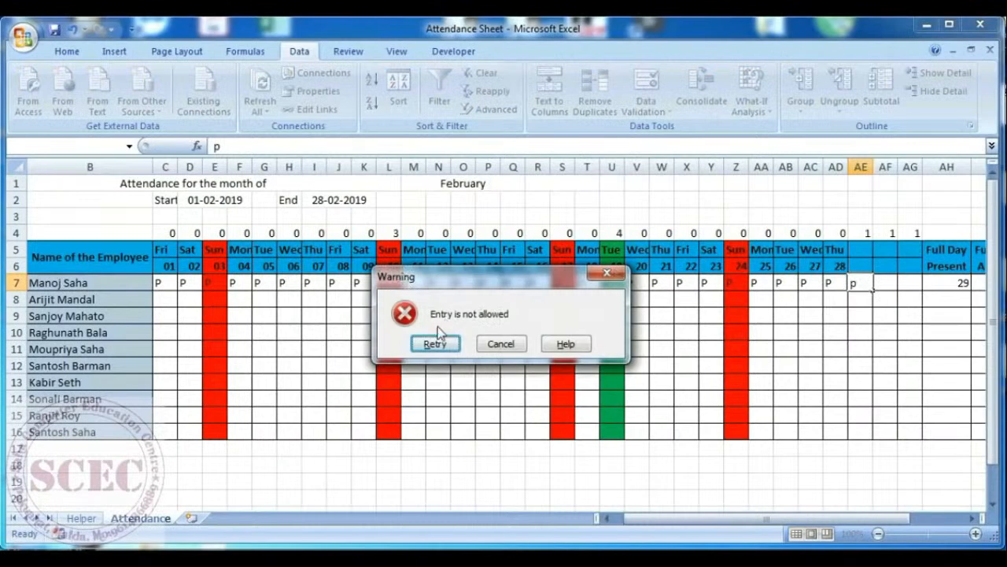
click(500, 341)
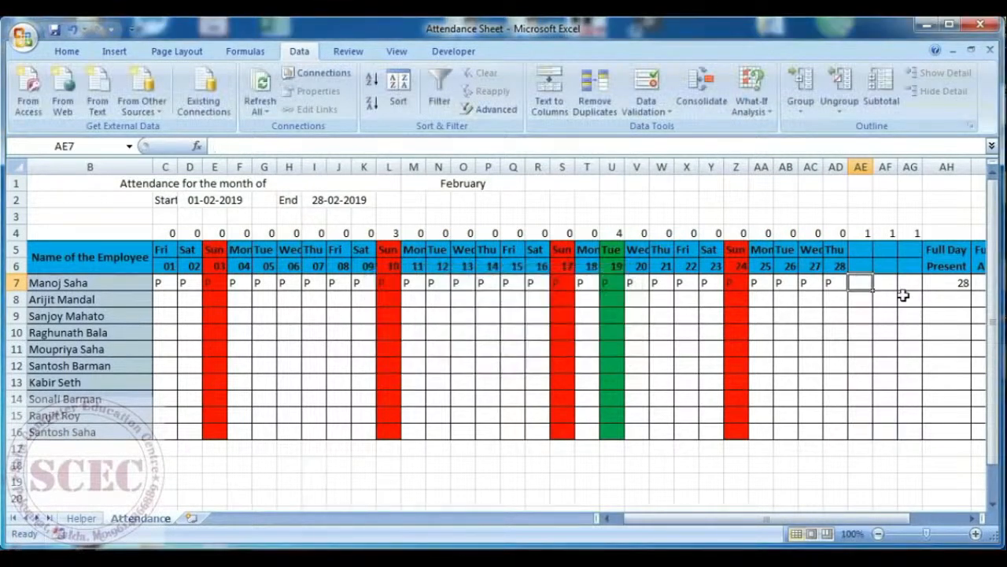
Set the month in M1 to January and test a temporary p entry in AF7
click(503, 182)
click(532, 183)
click(500, 194)
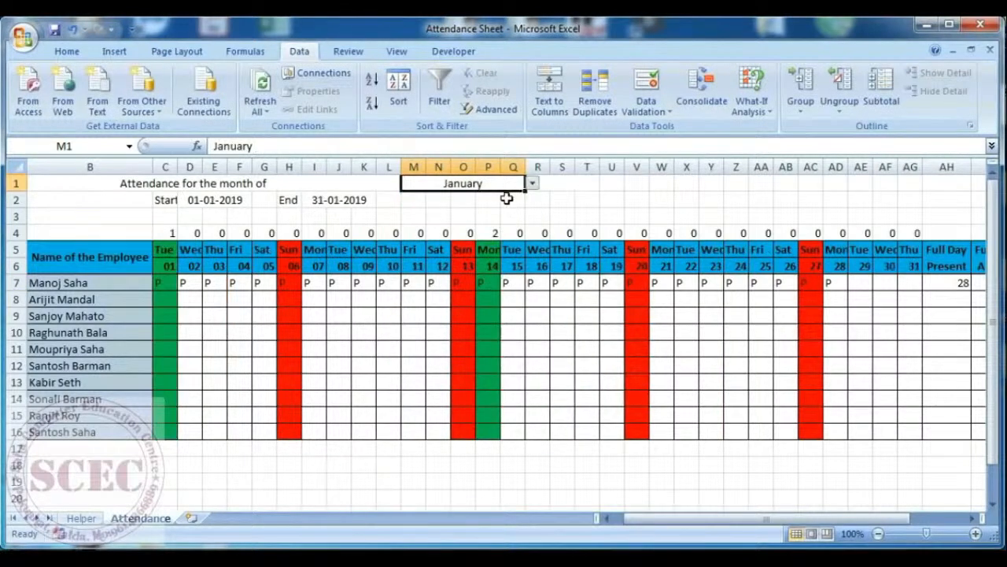
click(885, 283)
text(p)
key(Return)
click(882, 286)
key(Delete)
Set the month back to February and try entering P in AE7 under the blank date again
click(504, 183)
click(532, 183)
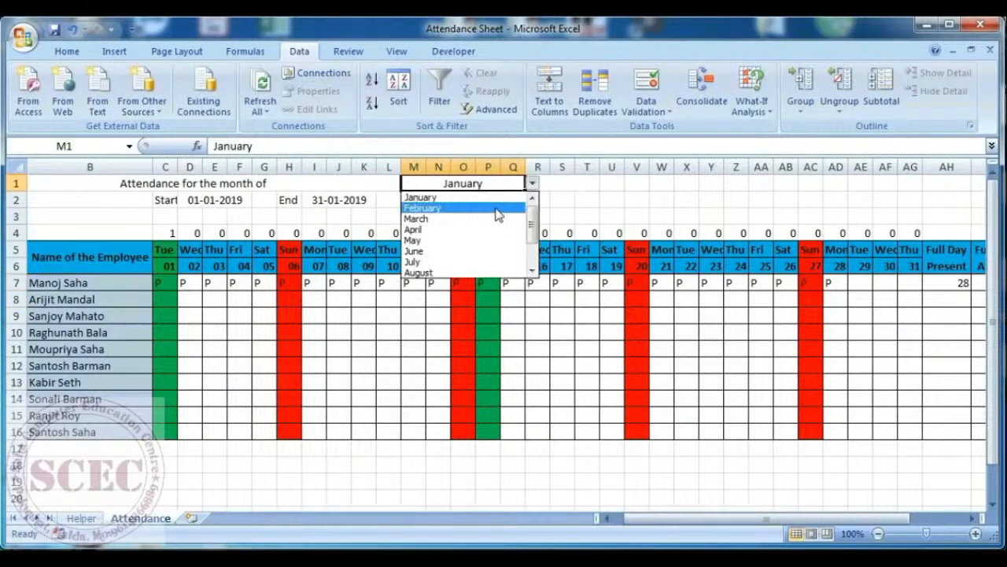
click(499, 208)
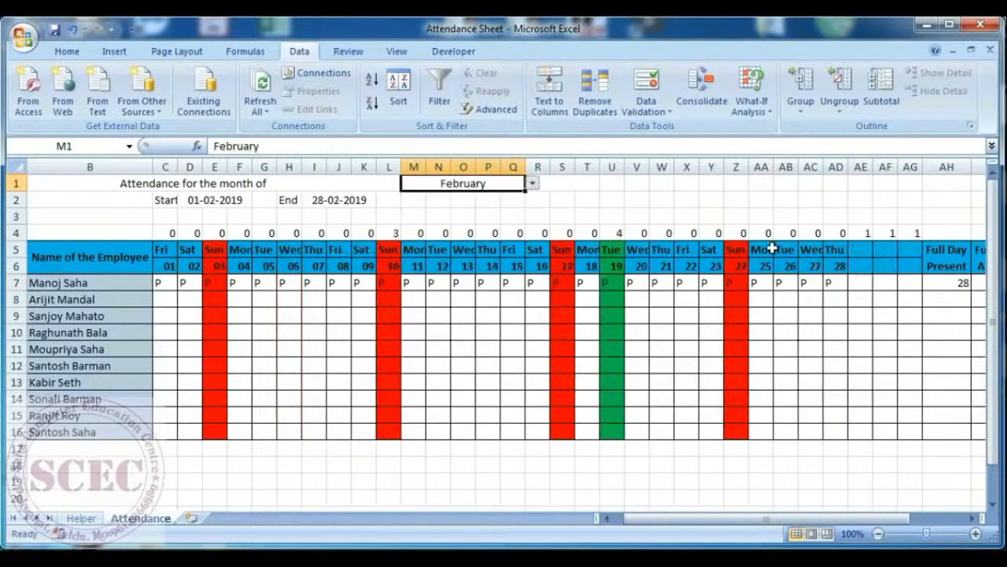
click(859, 281)
text(P)
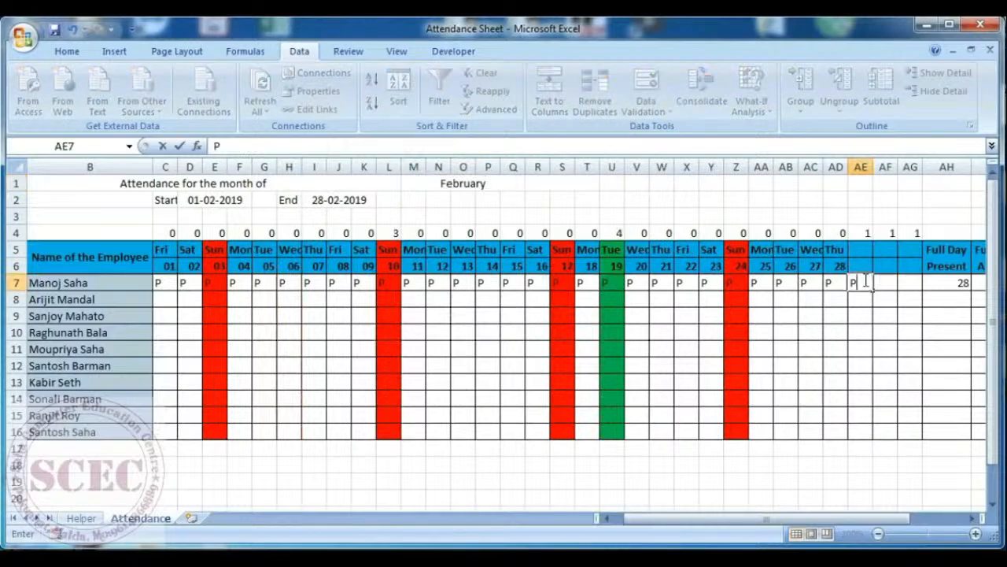
key(Return)
click(513, 347)
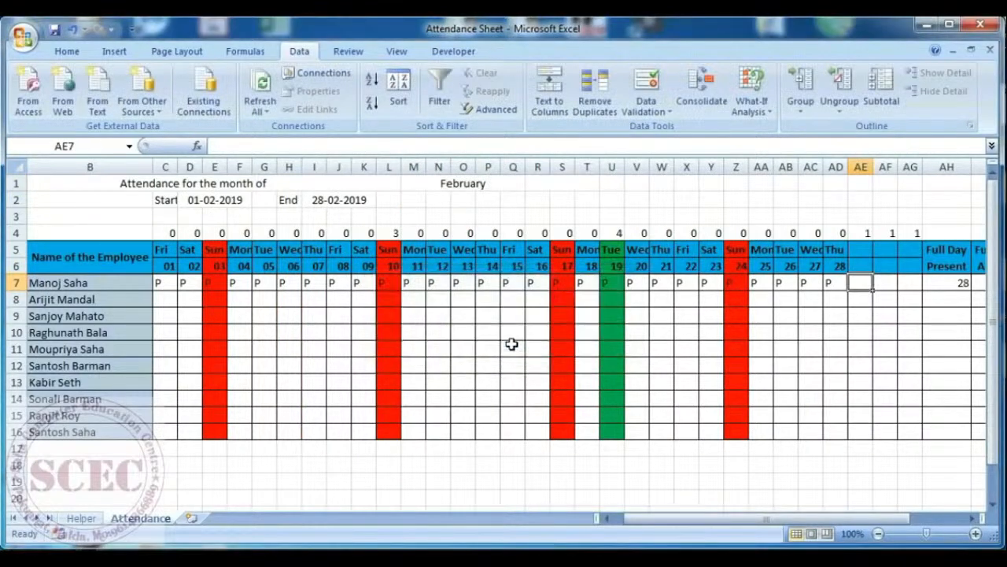
text(p)
key(Return)
key(Escape)
Compare the Full Day Present formula in AH7 with the marks on working days only, and examine the holiday and weekday formulas in C4 and C5
drag(162, 281, 883, 278)
click(937, 286)
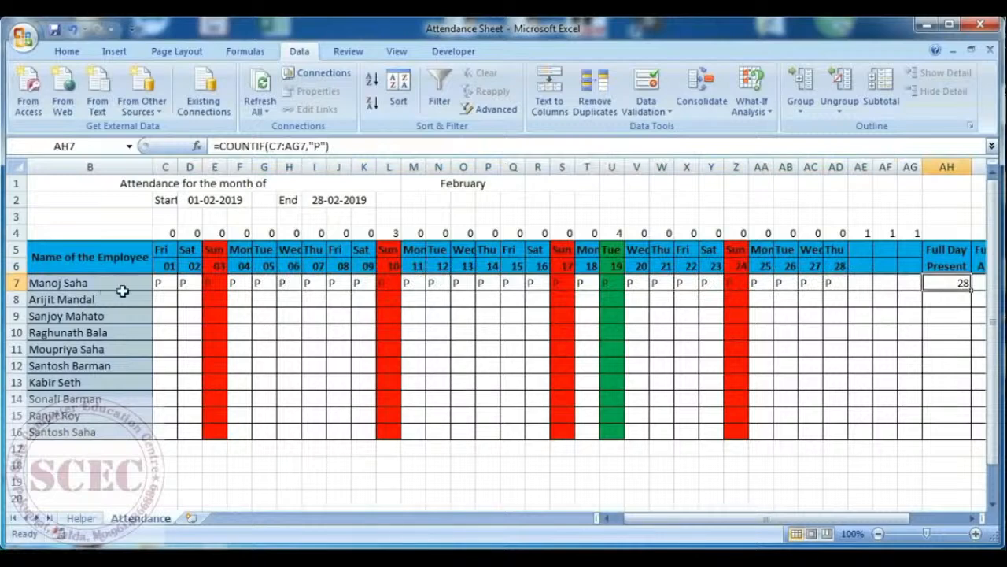
drag(159, 282, 541, 281)
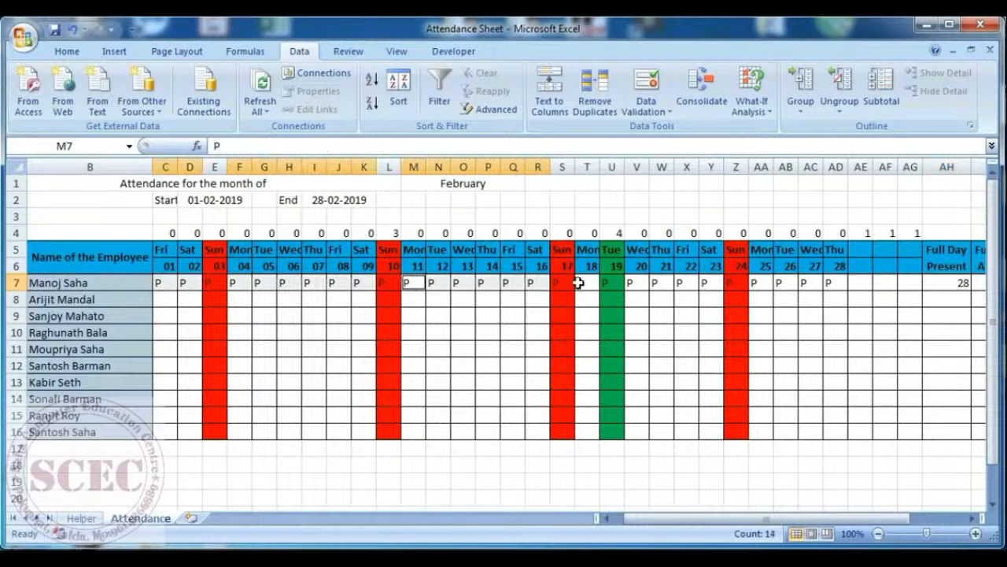
ctrl+click(587, 281)
drag(638, 285, 708, 283)
drag(760, 283, 826, 282)
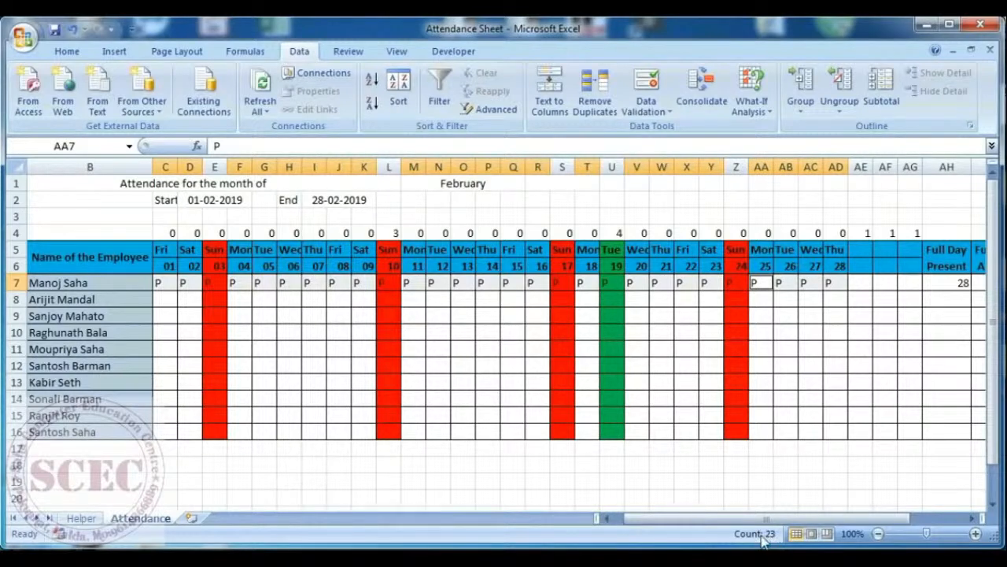
click(947, 282)
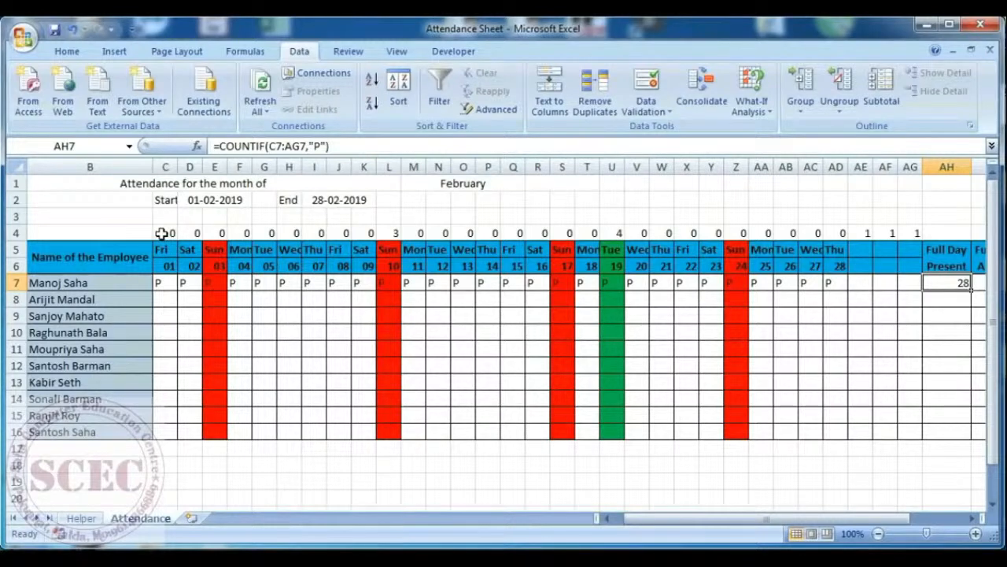
click(162, 233)
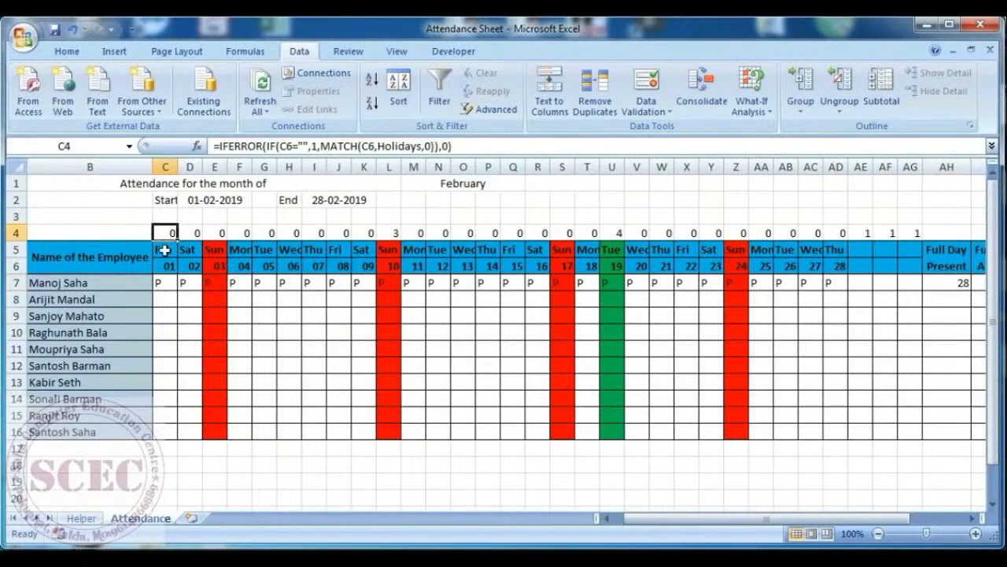
click(163, 250)
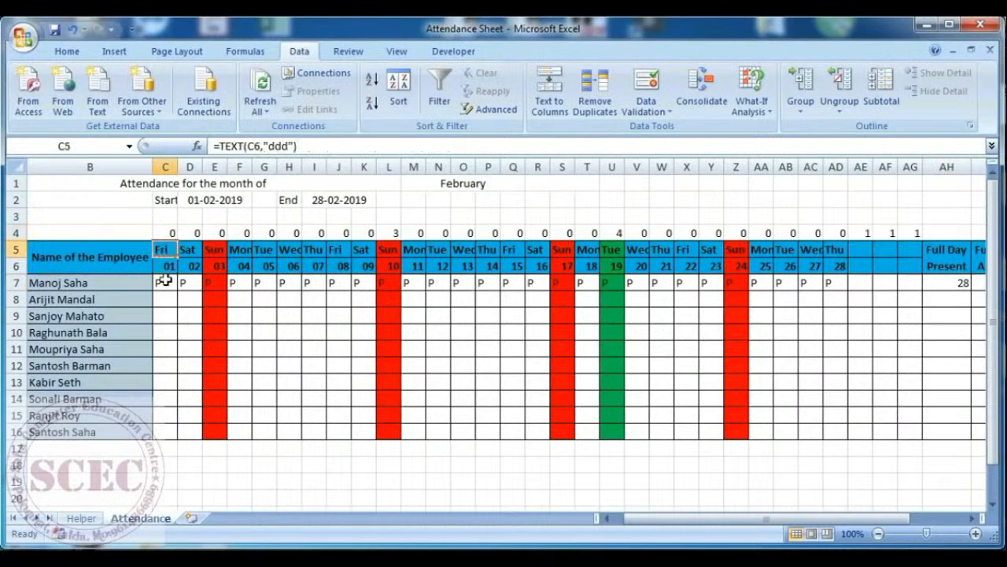
click(161, 282)
Change the Full Day Present formula in AH7 from COUNTIF to COUNTIFS and add a comma after "P" for a second condition
double_click(939, 283)
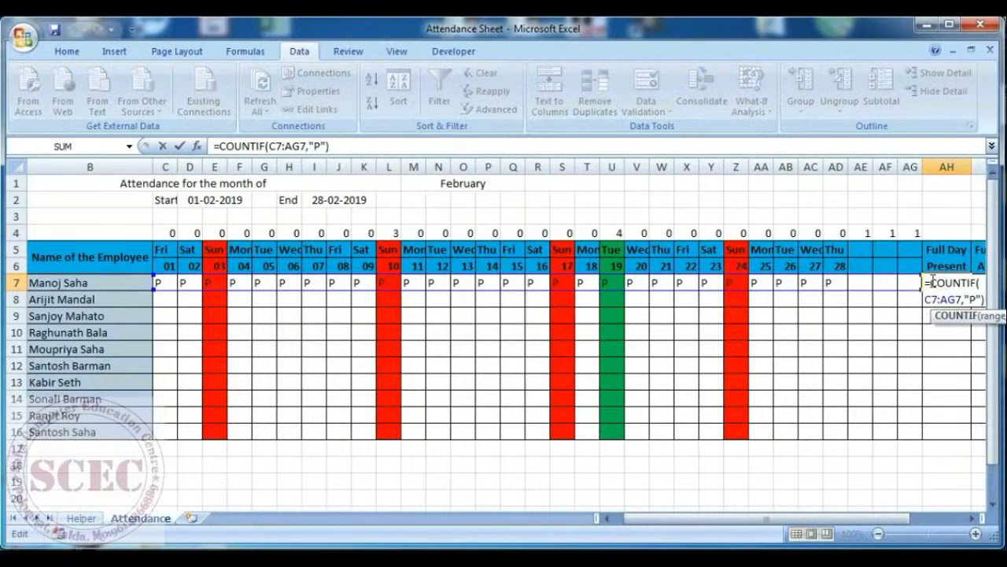
click(973, 520)
click(856, 284)
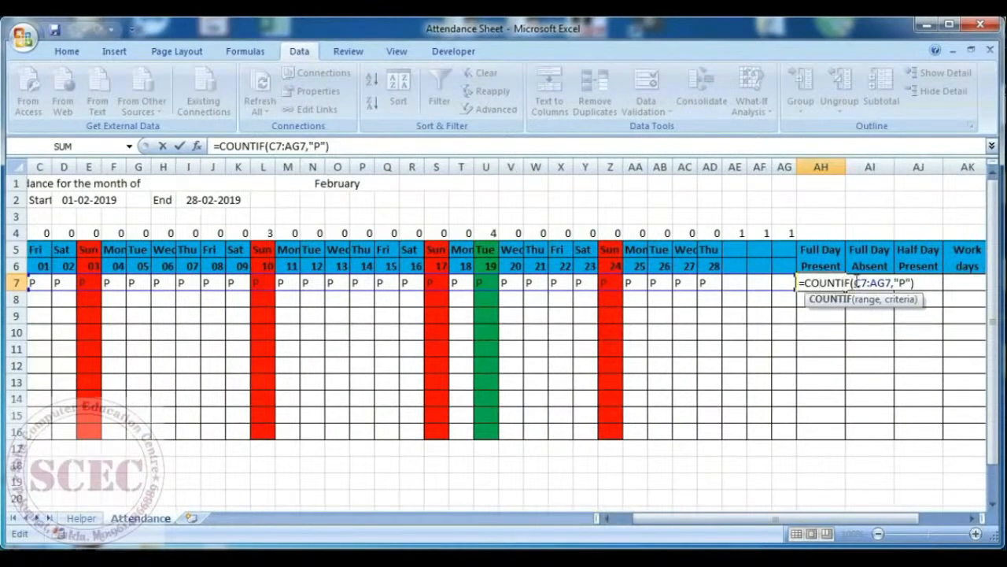
text(S)
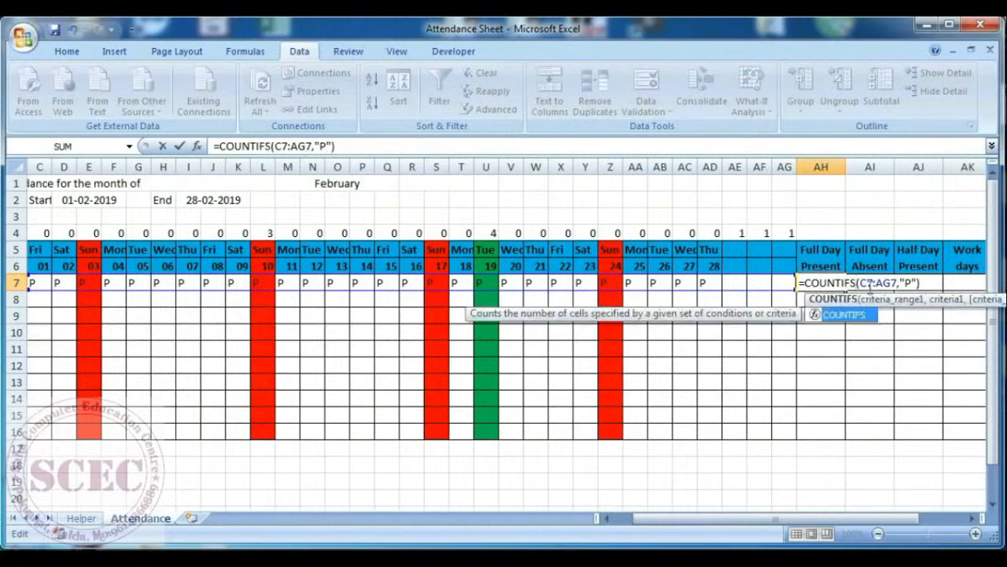
click(914, 283)
text(,)
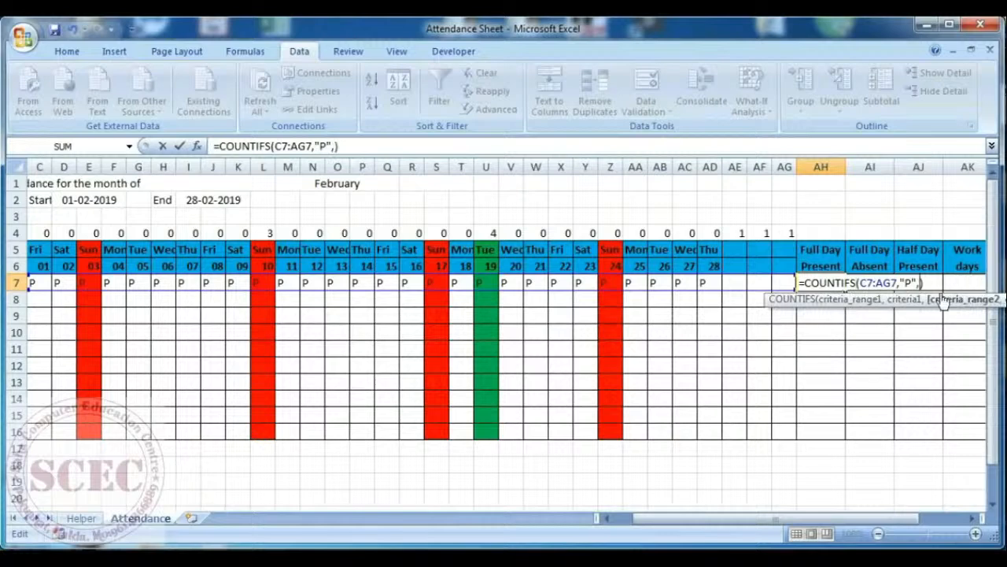
click(858, 301)
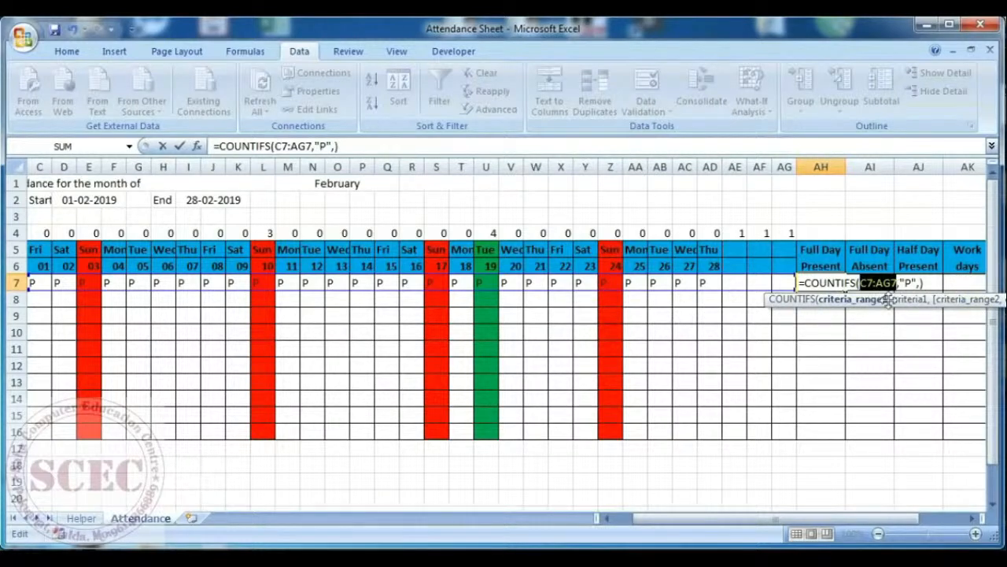
click(918, 283)
click(919, 283)
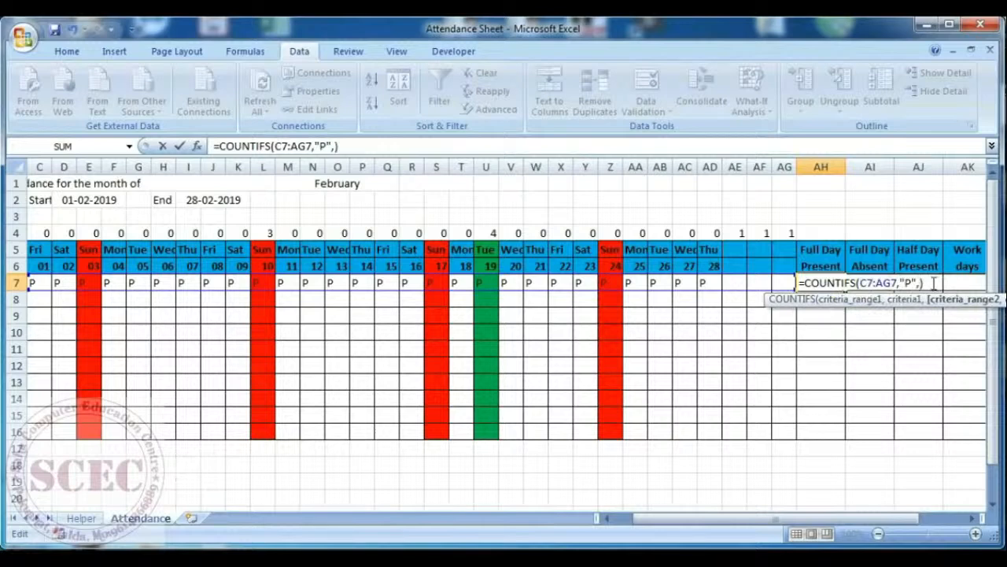
Complete the COUNTIFS formula in AH7 with the conditions C5:AG5,"<>SUN" and C4:AG4,0 so Sundays and holidays are excluded
drag(33, 250, 778, 248)
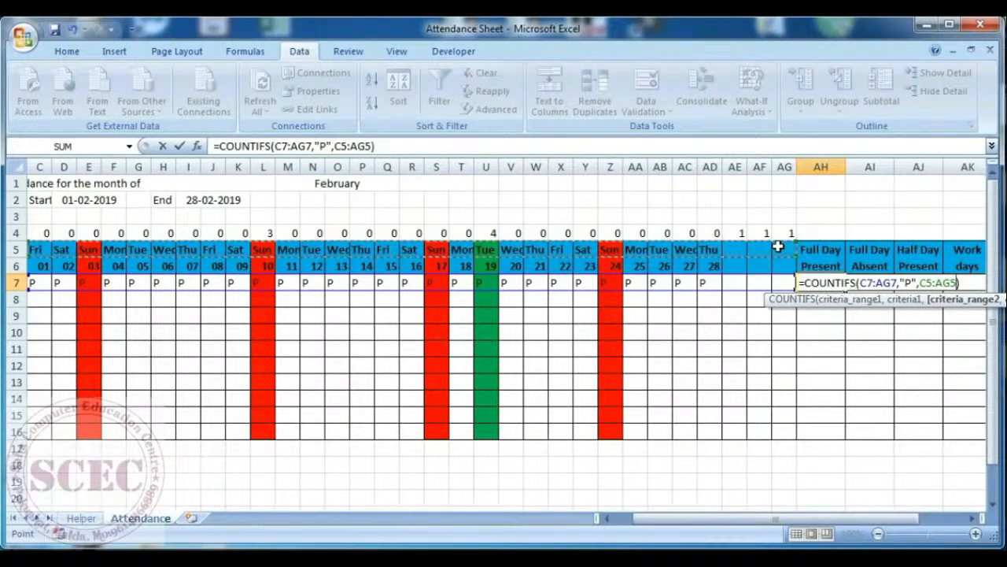
text(,)
text("<>")
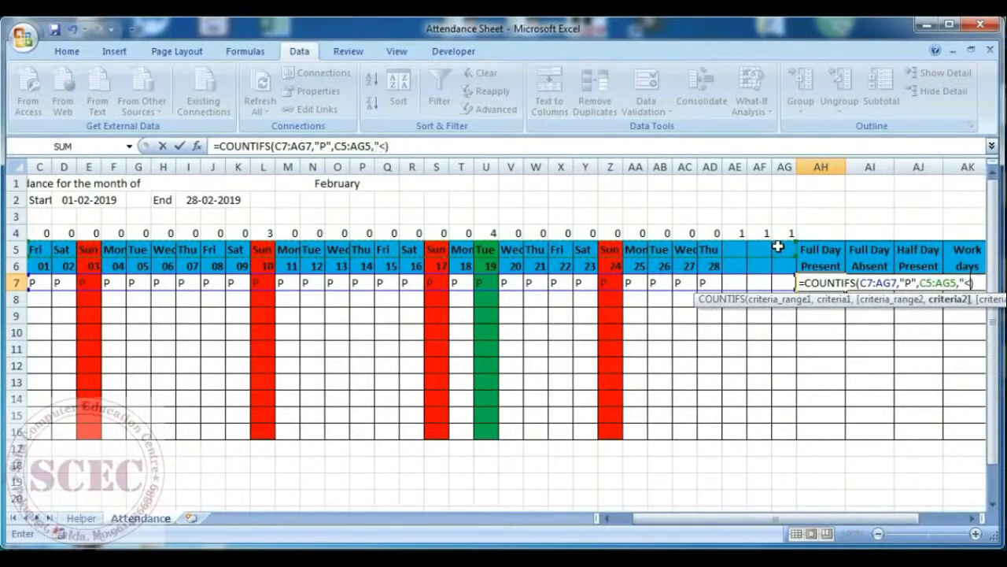
key(BackSpace)
text(sUN)
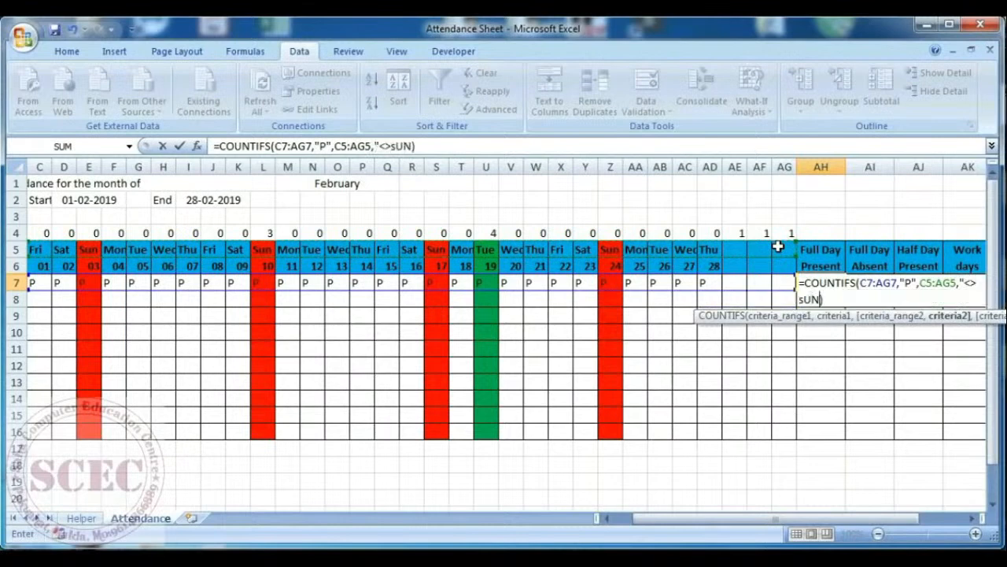
text(",)
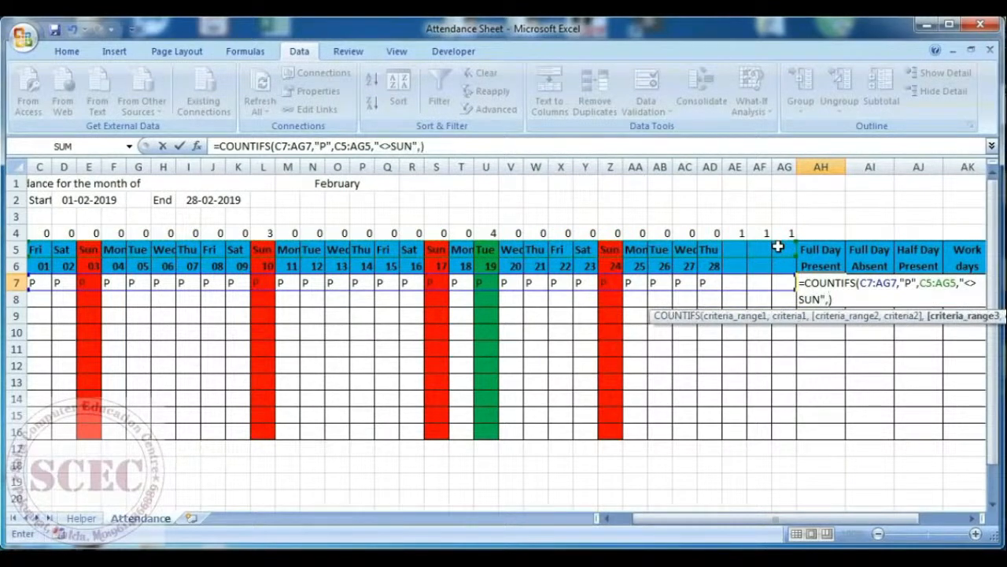
drag(37, 233, 777, 233)
text(,)
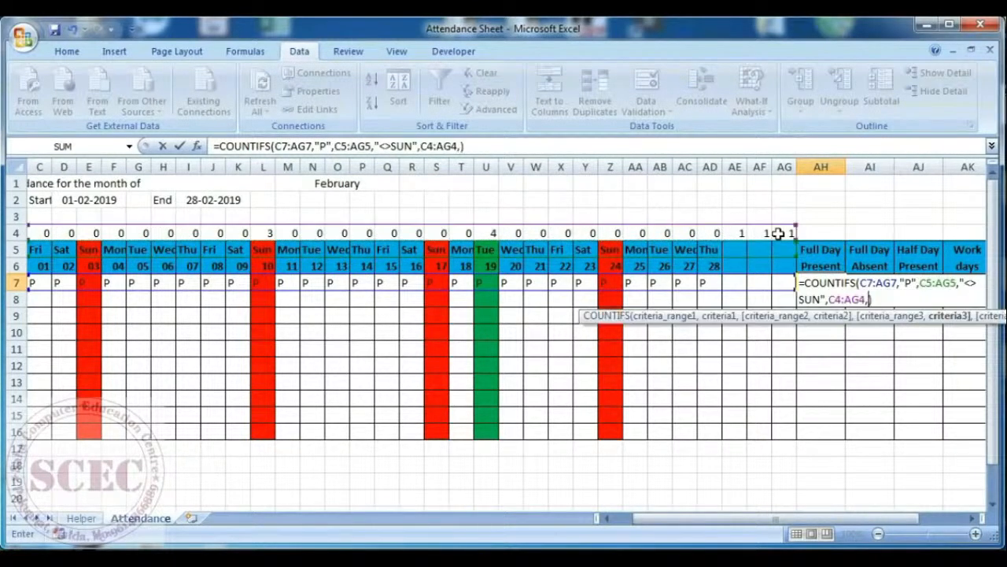
text(0))
key(Return)
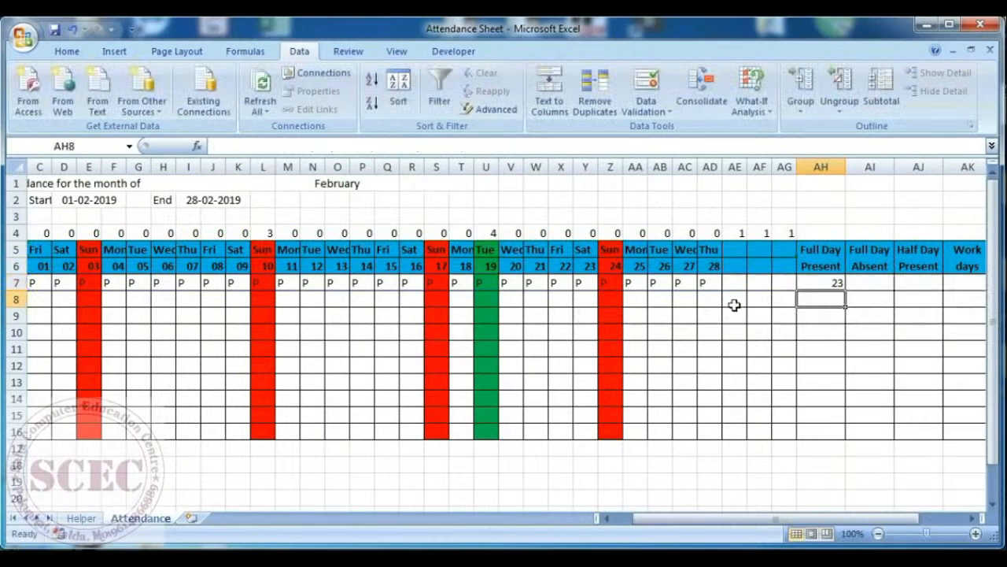
click(835, 282)
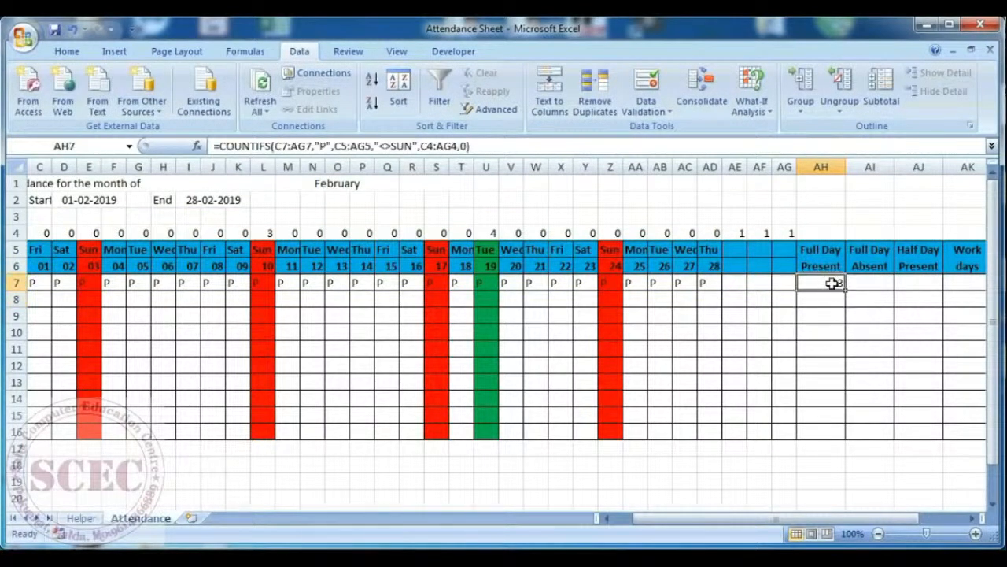
Start a COUNTIFS formula for Full Day Absent in AI7 with the range C7:AG7 and the criterion "A"
click(866, 280)
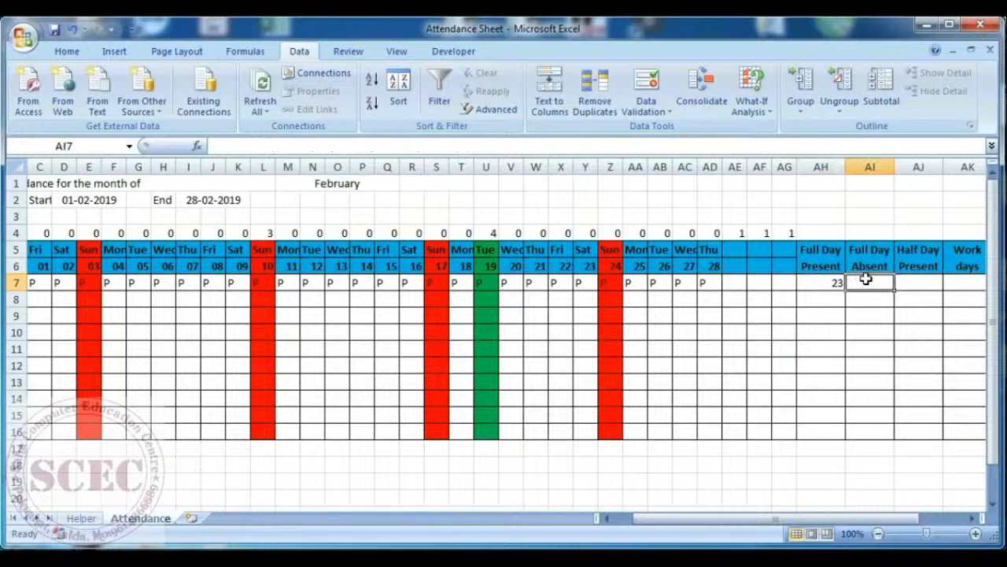
text(=)
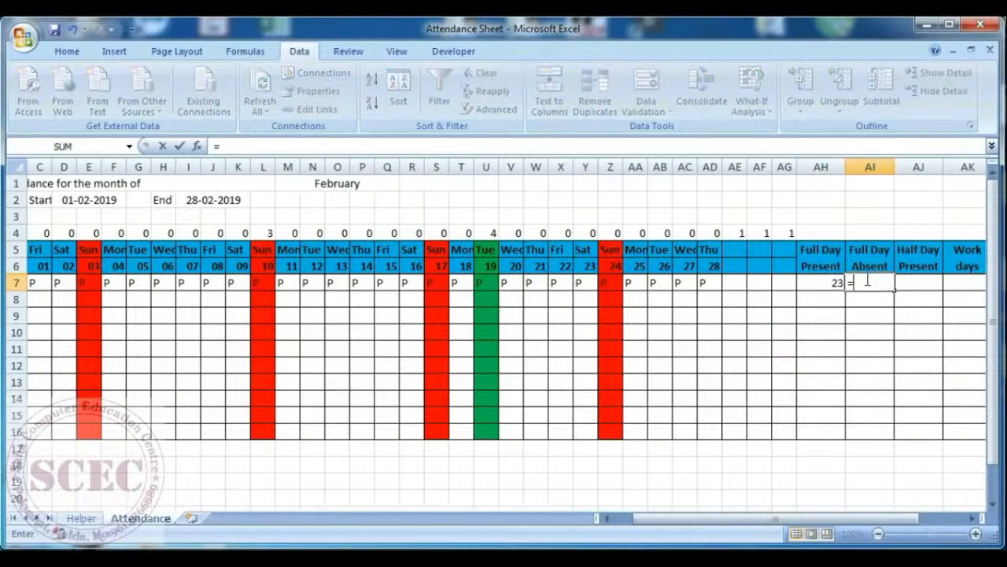
text(COUN)
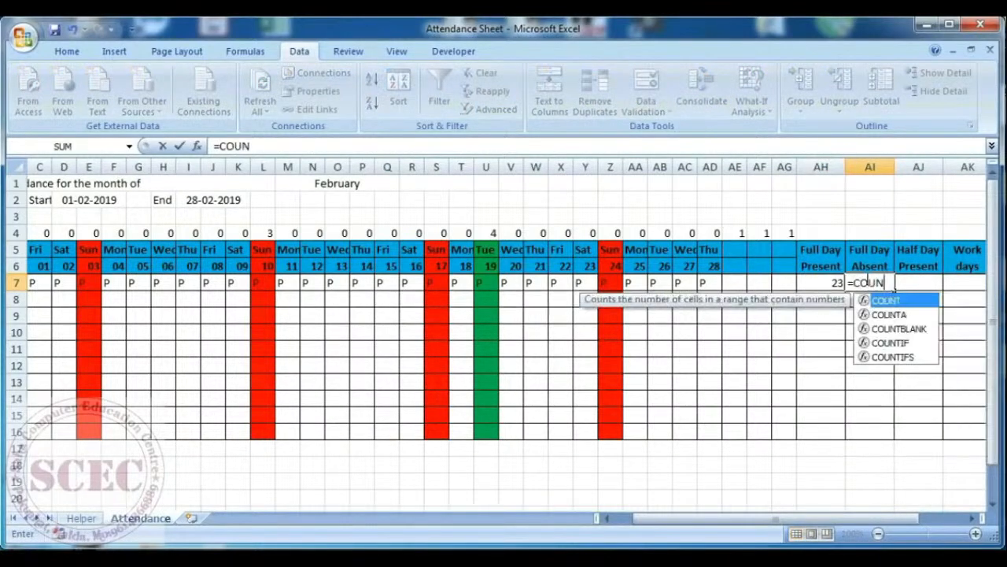
text(TIFS()
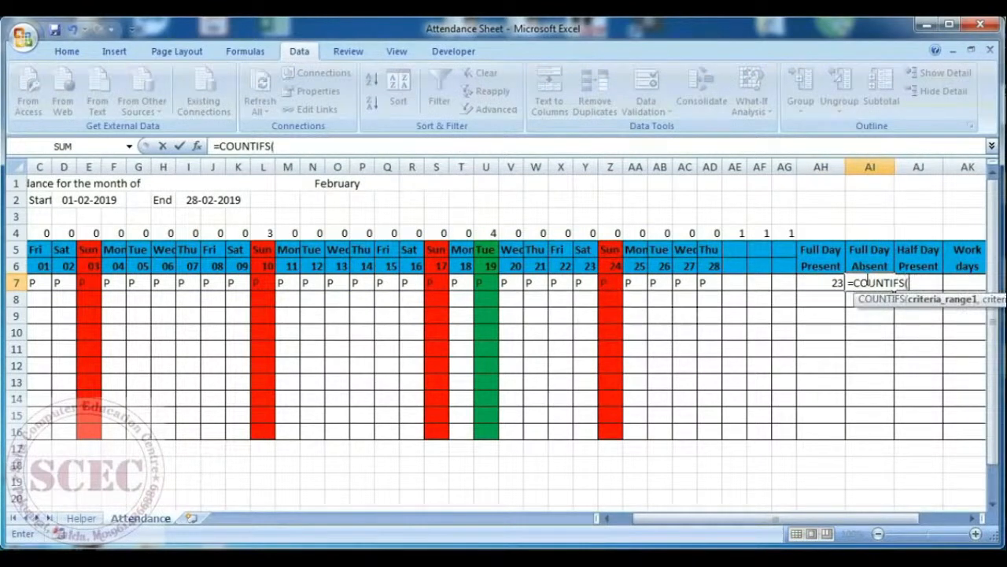
drag(30, 282, 773, 286)
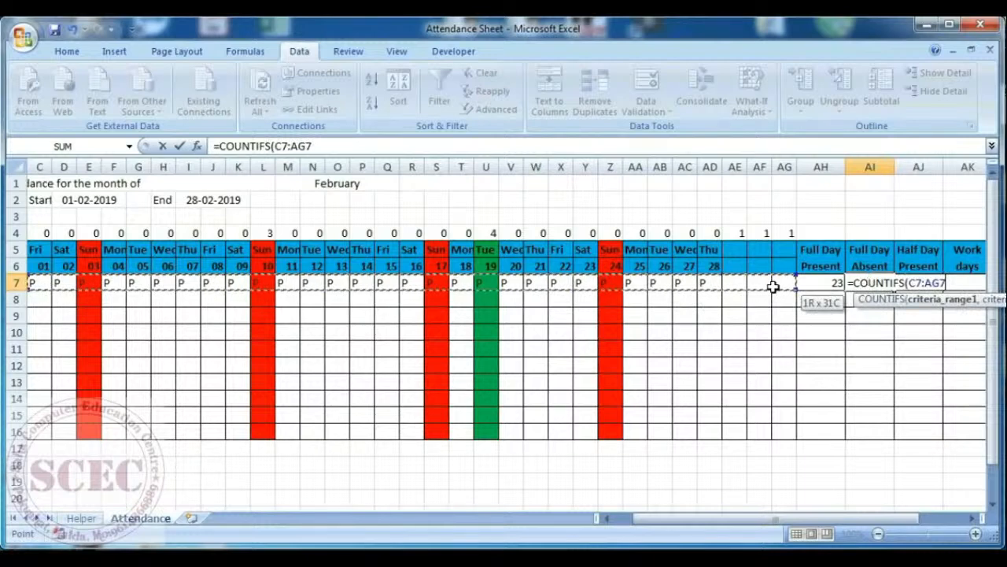
text(,)
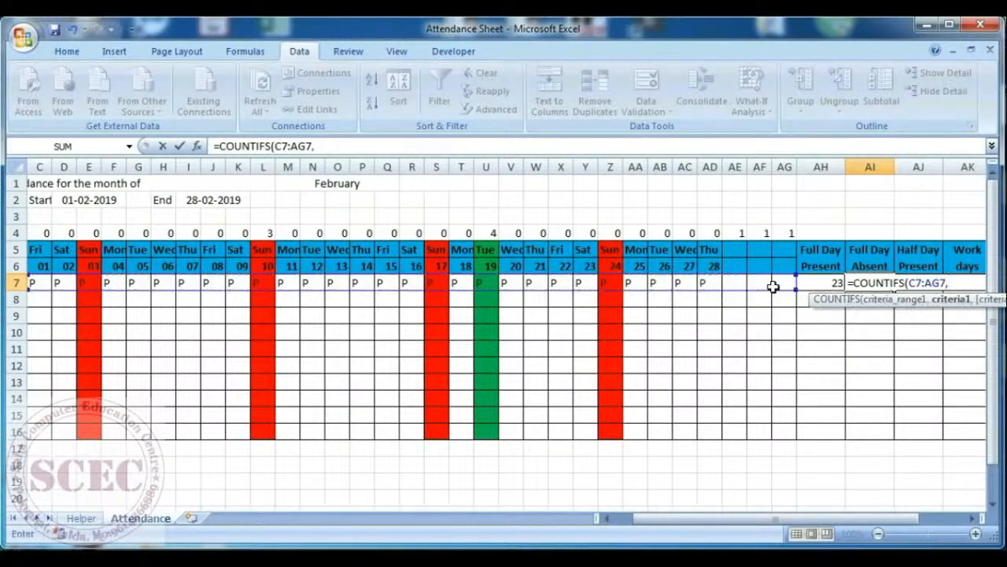
text("a)
text(A",)
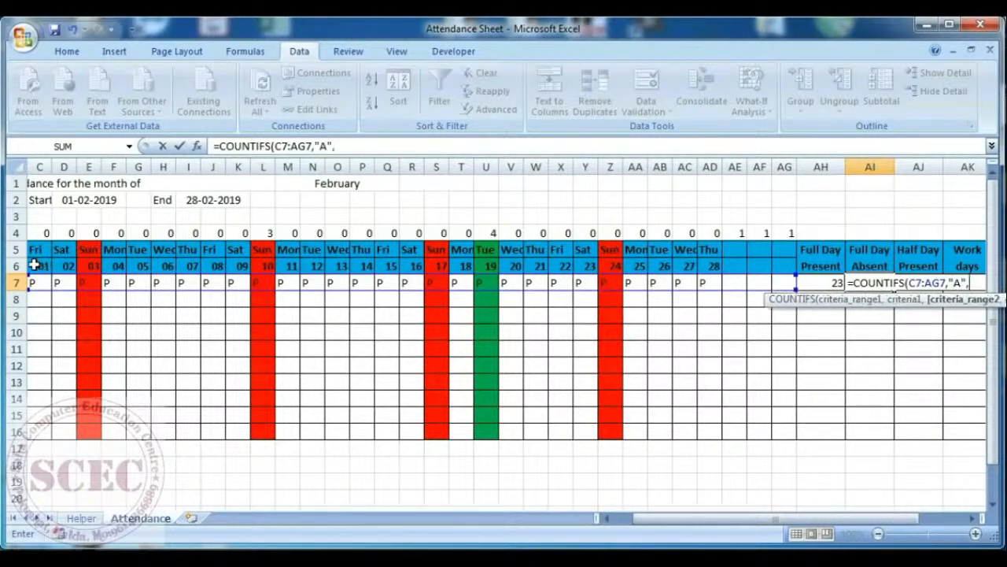
Finish the AI7 formula with the conditions C5:AG5,"<>SUN" and C4:AG4,0
drag(34, 254, 775, 249)
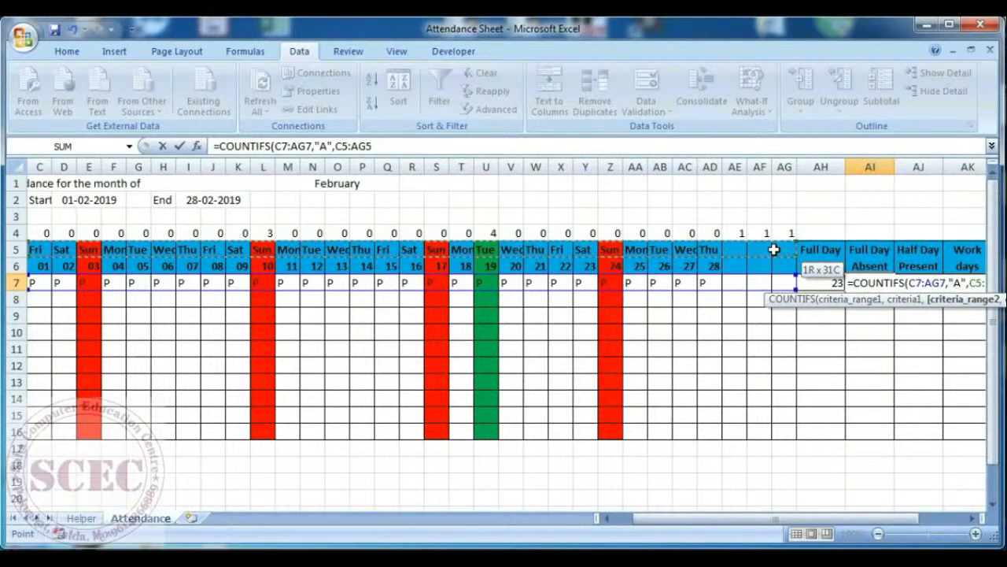
text(,)
text("<)
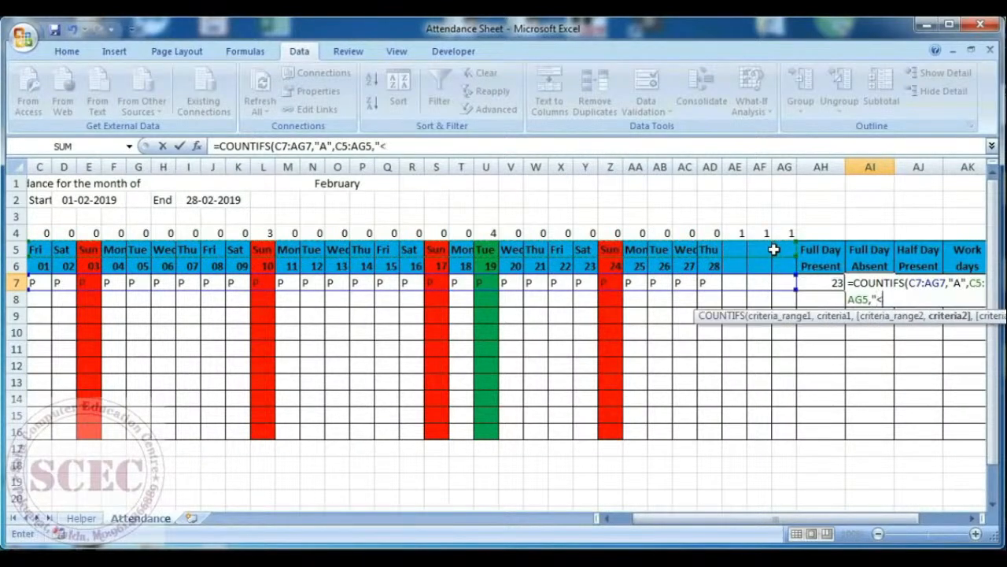
text(>SUN",)
drag(40, 233, 773, 228)
text(,)
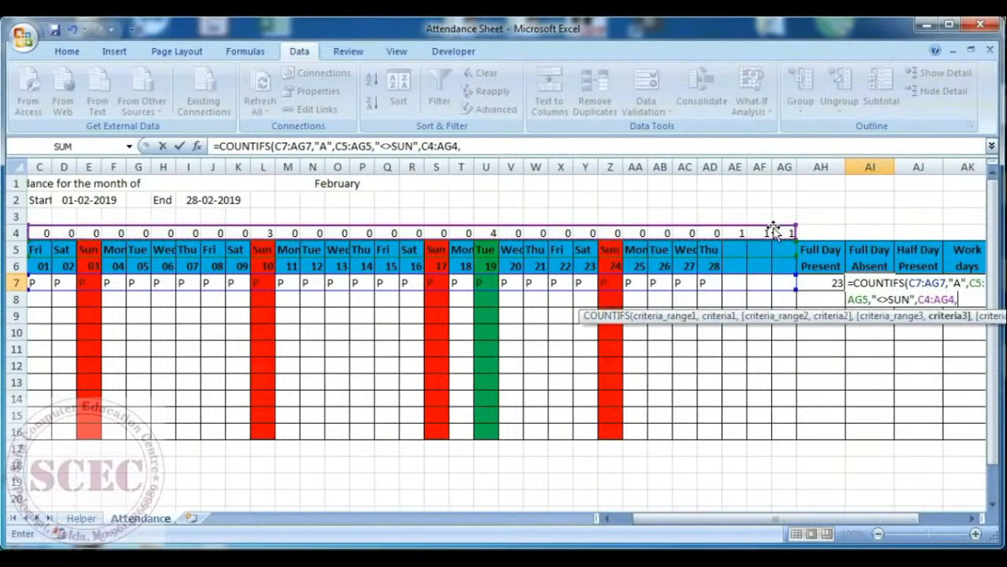
text(0))
key(Return)
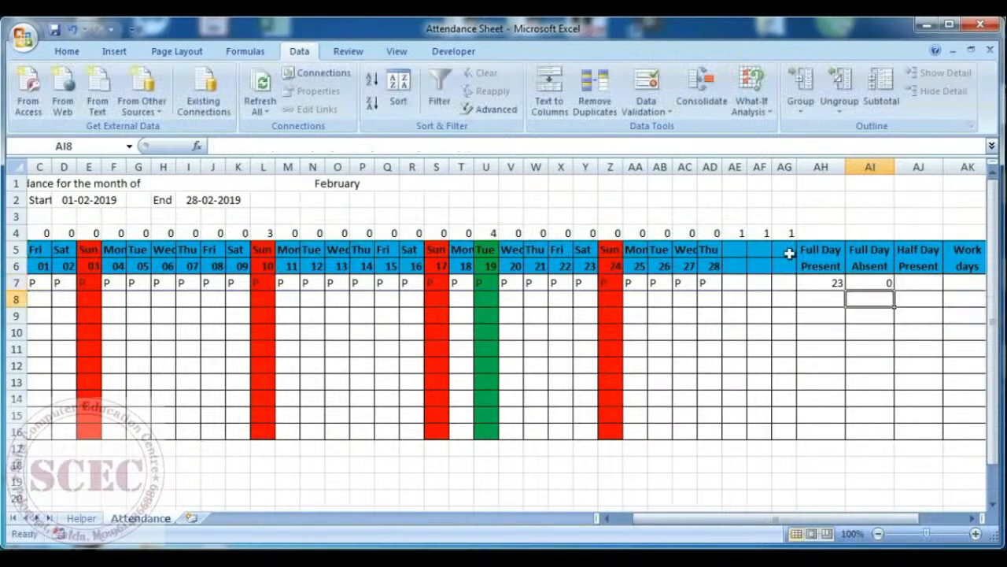
Enter A in AD7 for Thursday the 28th and in Z7 for Sunday the 24th to test the absence count
click(709, 285)
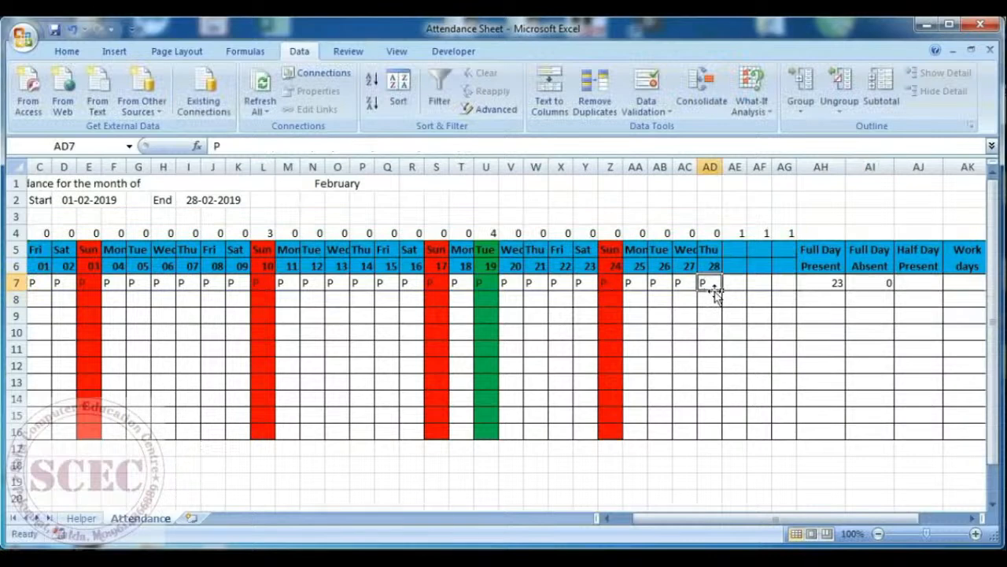
text(A)
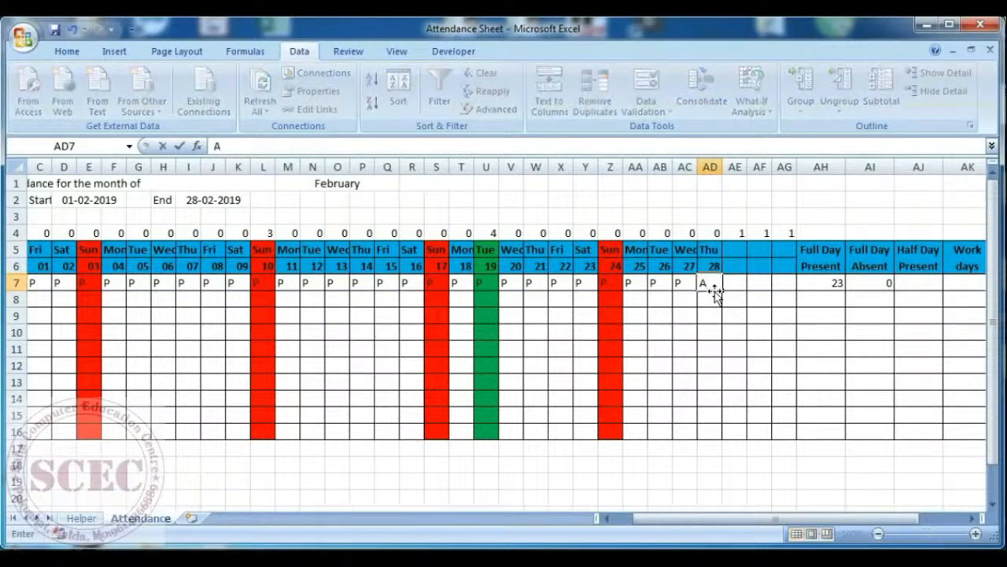
key(Return)
click(609, 284)
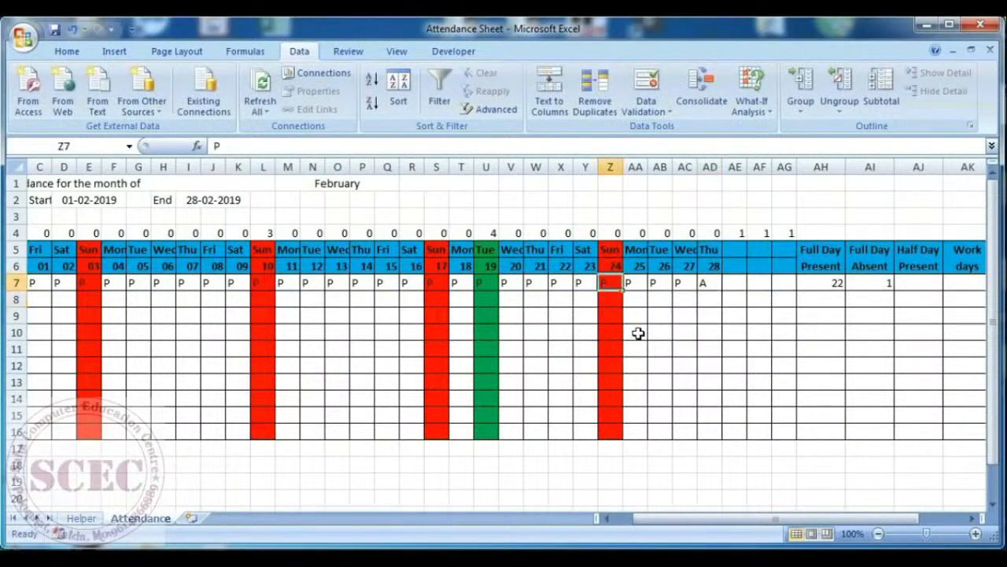
text(A)
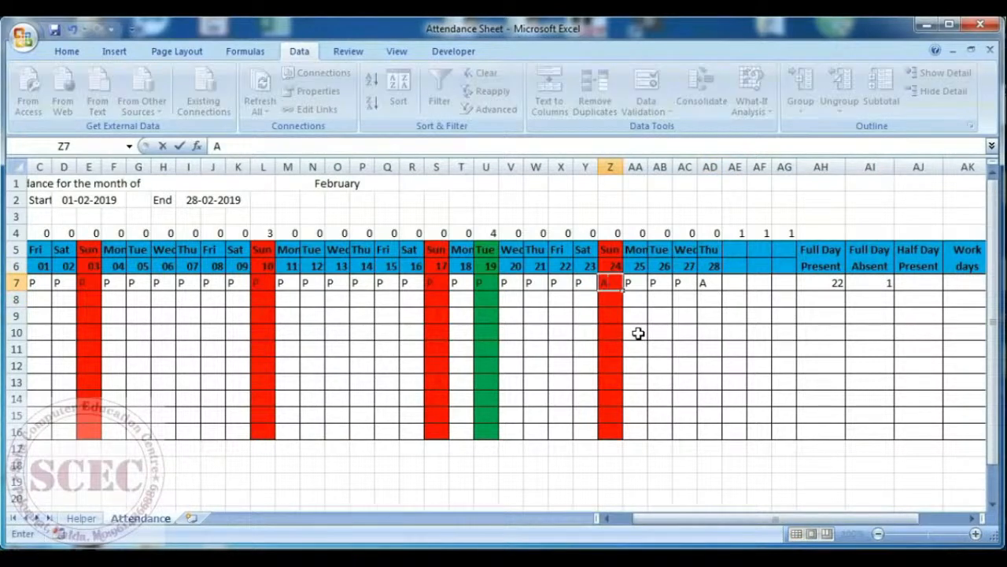
key(Return)
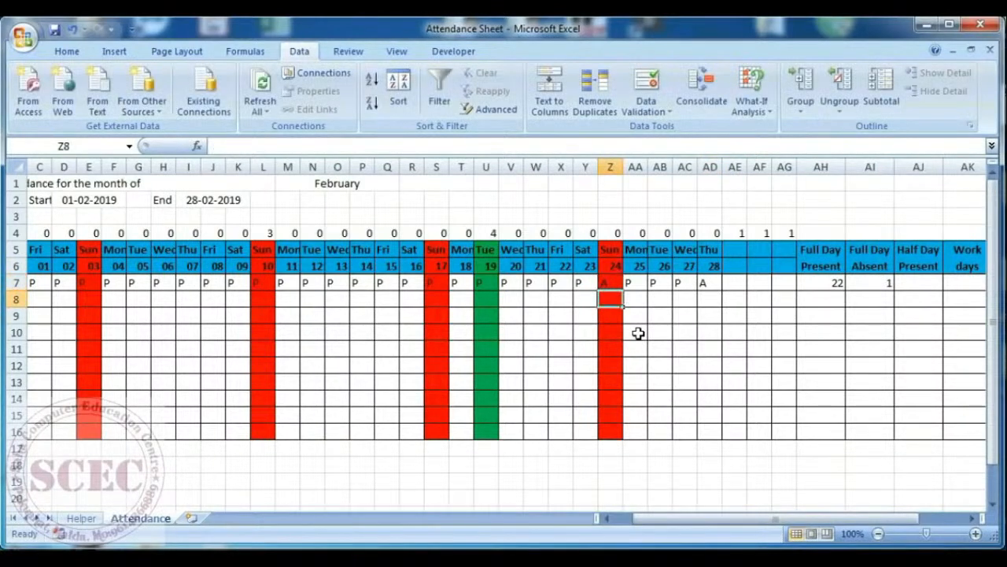
click(612, 286)
click(703, 283)
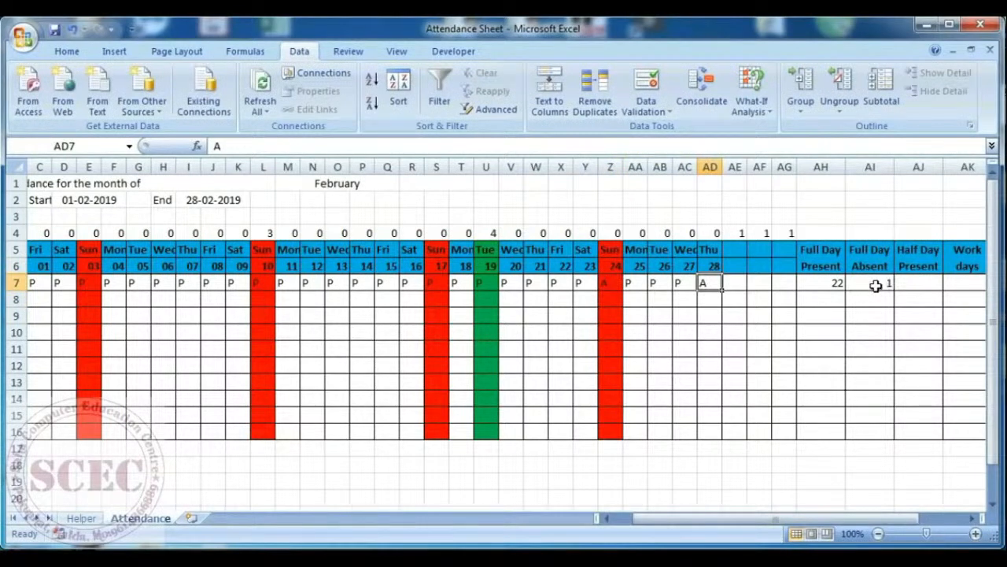
Start a COUNTIFS formula for Half Day Present in AJ7 with the range C7:AG7 and the criterion "H"
click(921, 284)
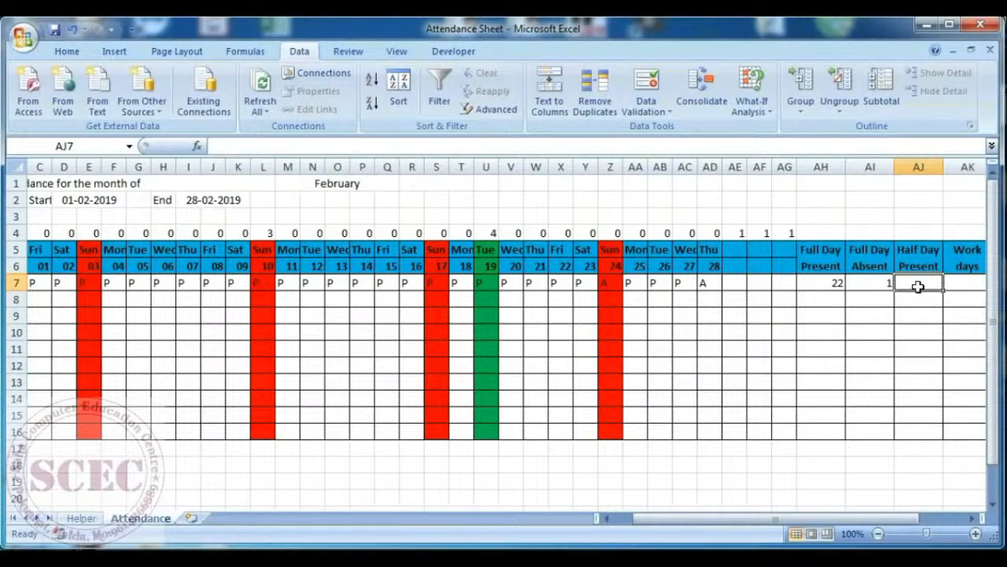
text(=)
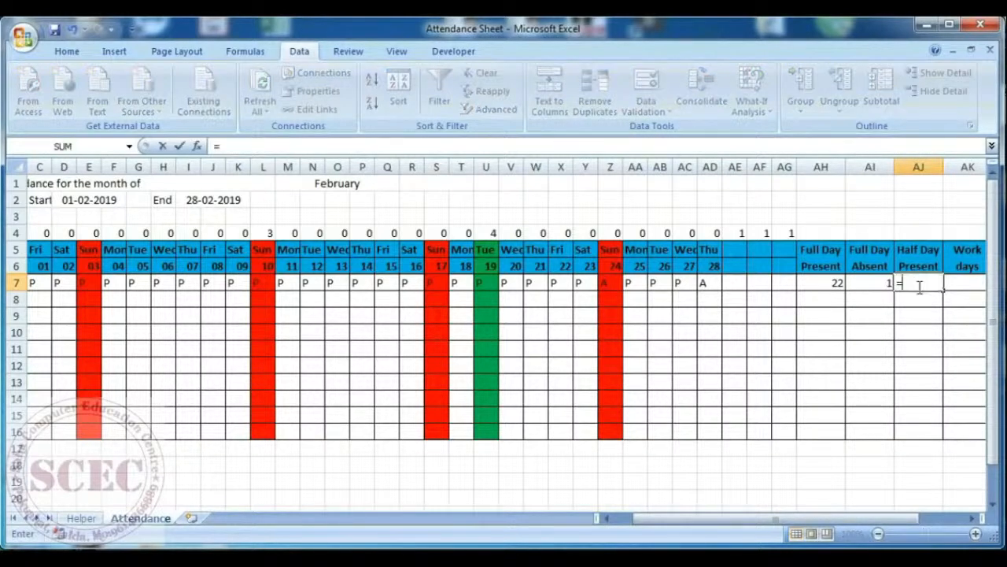
text(COUNT)
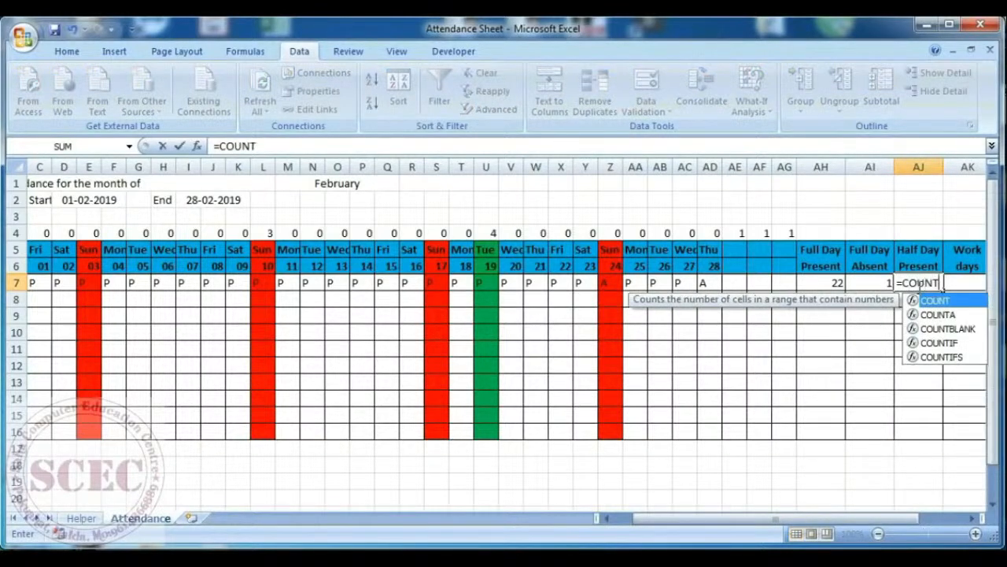
text(IFS()
drag(44, 282, 781, 286)
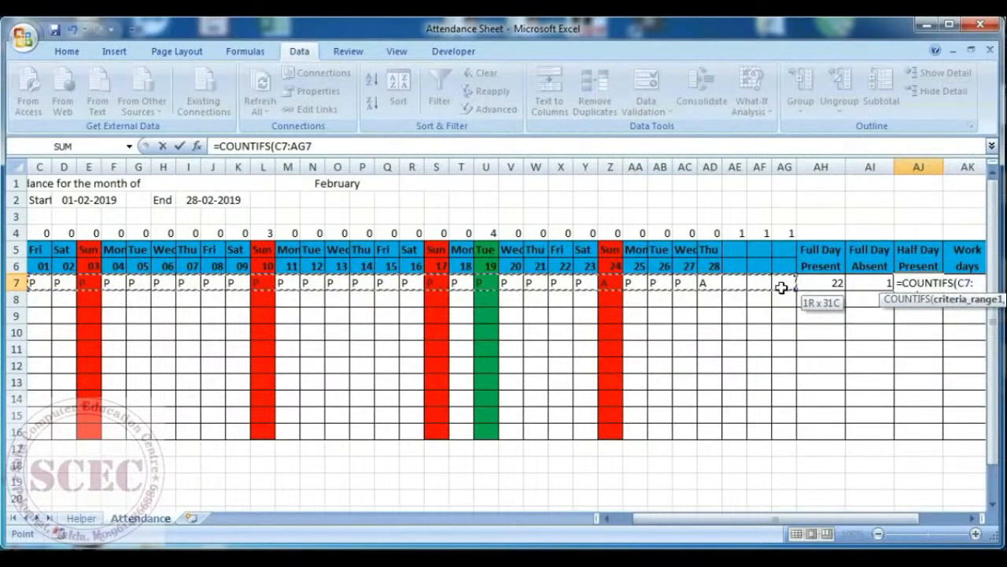
text(,)
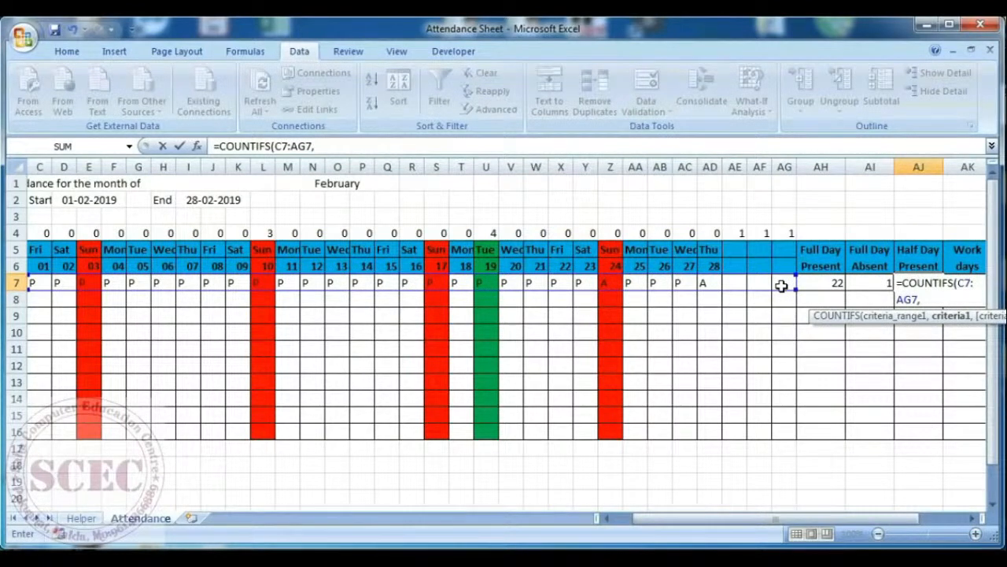
text("h)
text(H)
text(",)
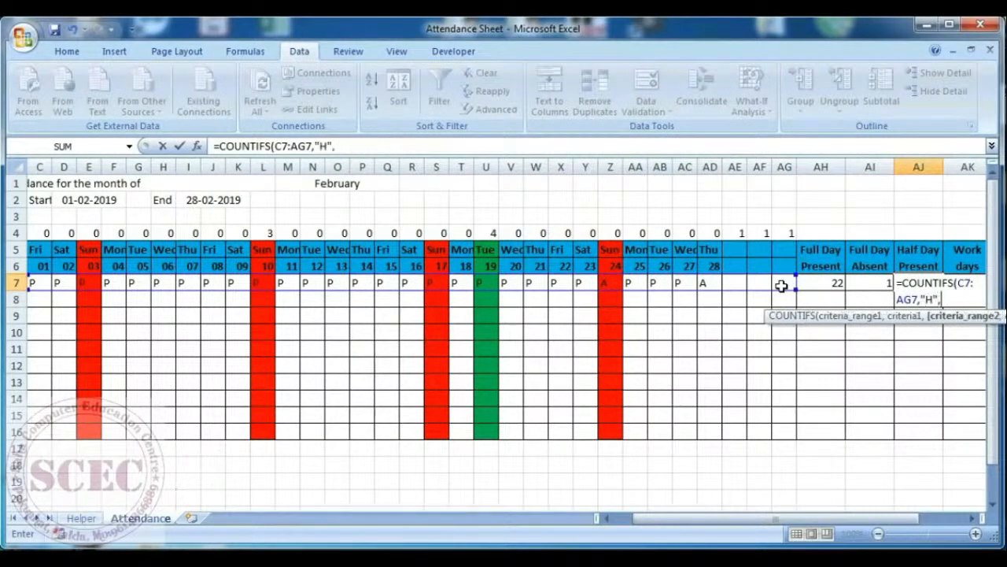
Finish the Half Day Present formula in AJ7 with the conditions C5:AG5,"<>SUN" and C4:AG4,0
drag(37, 250, 777, 244)
text(,)
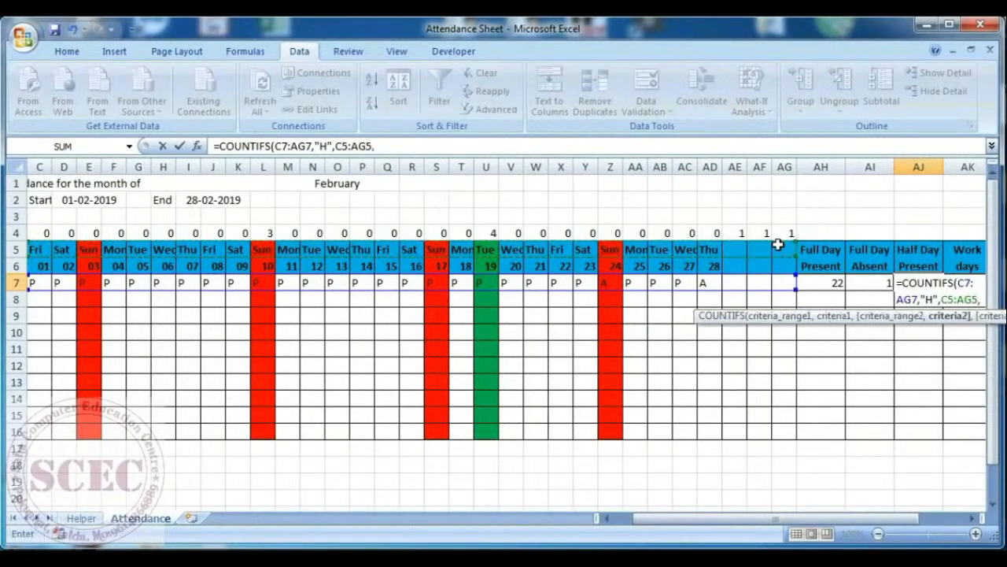
text("<)
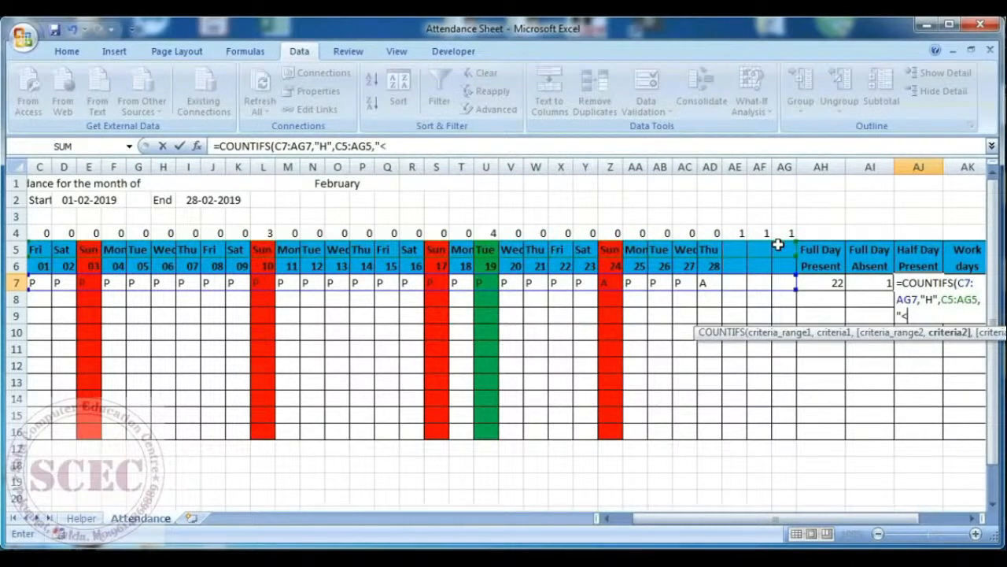
text(>SUN",)
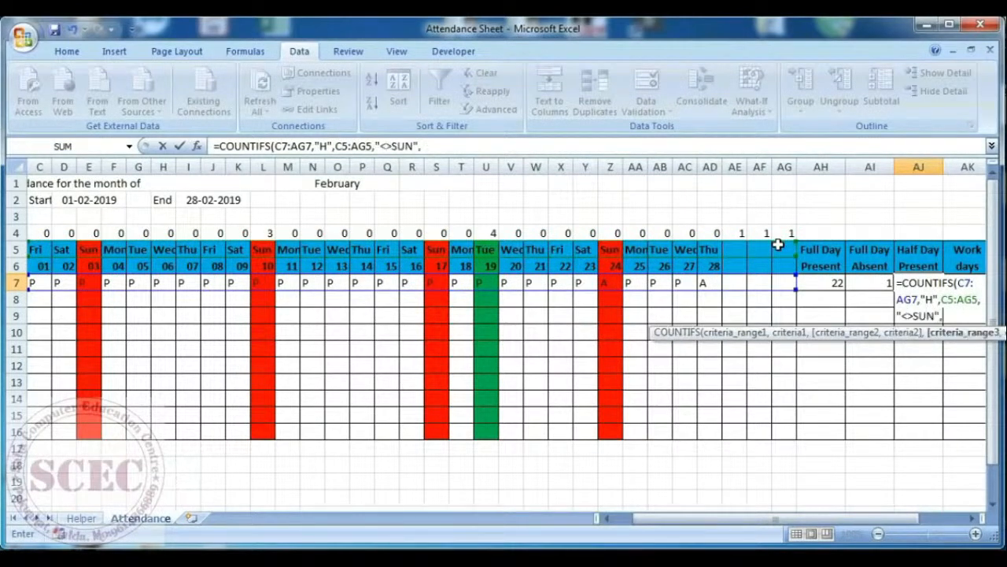
click(781, 232)
key(ctrl+shift+Left)
text(,)
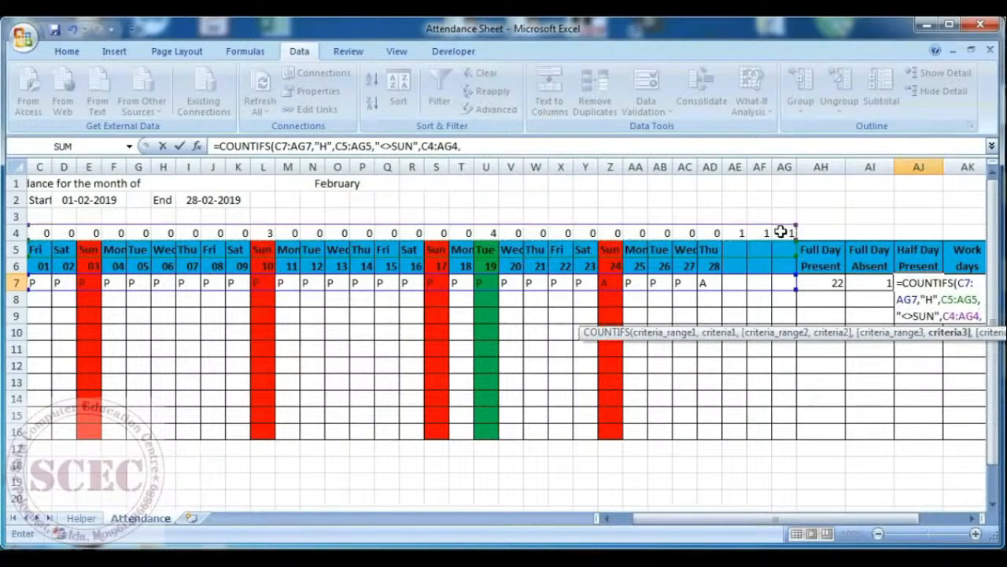
text(0)
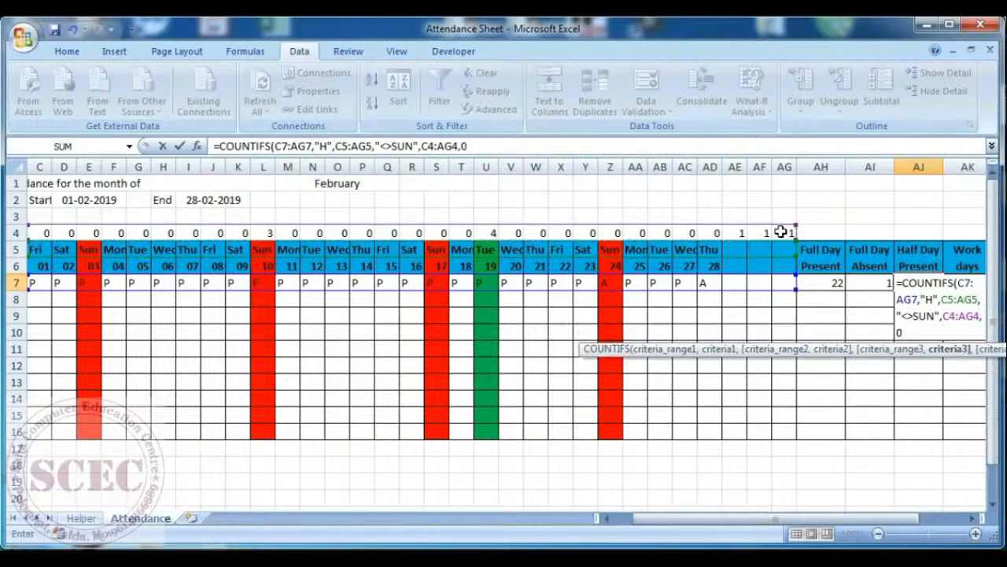
key(Return)
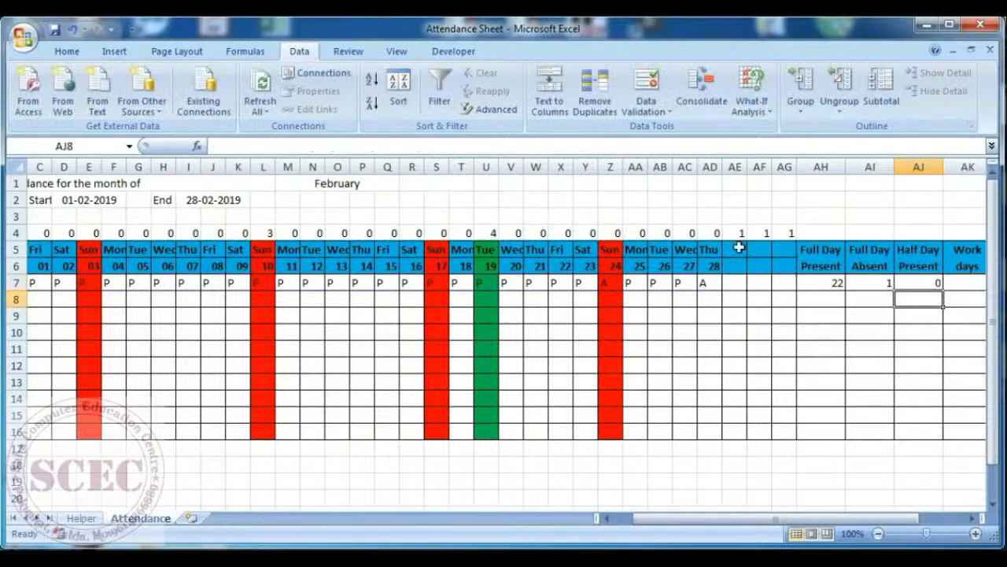
click(918, 282)
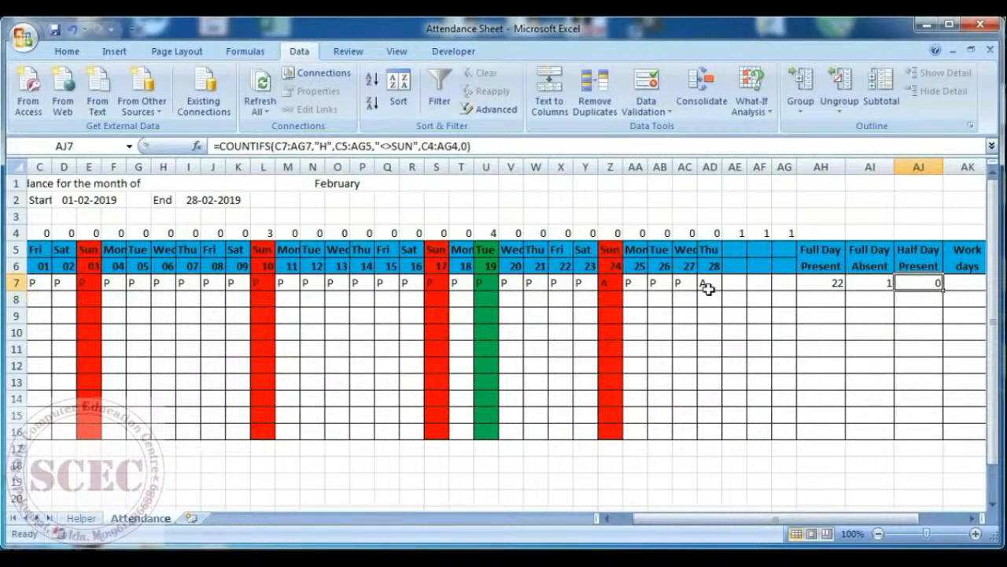
Enter H in S7 for Sunday the 17th and in T7 for Monday the 18th to test the half-day count
click(430, 289)
text(H)
key(Tab)
text(H)
click(488, 288)
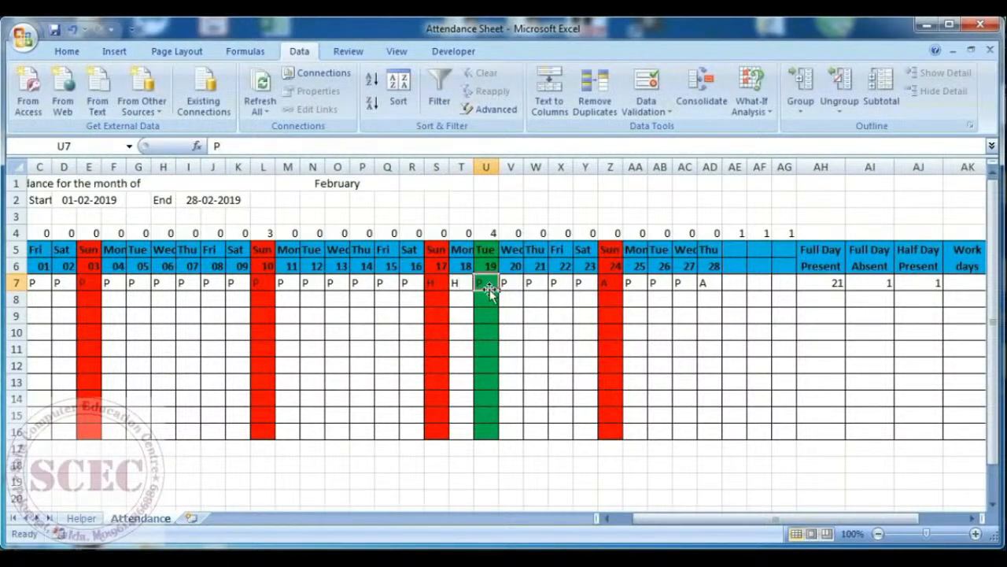
click(919, 285)
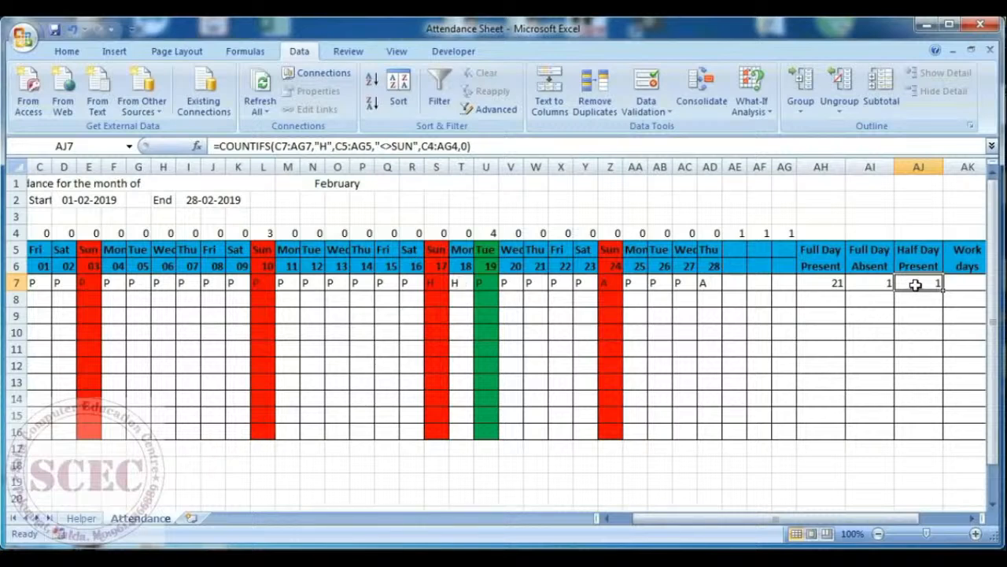
Start a COUNTIFS formula for Work days in AK7 with the range C5:AG5 and the criterion "<>SUN"
click(961, 285)
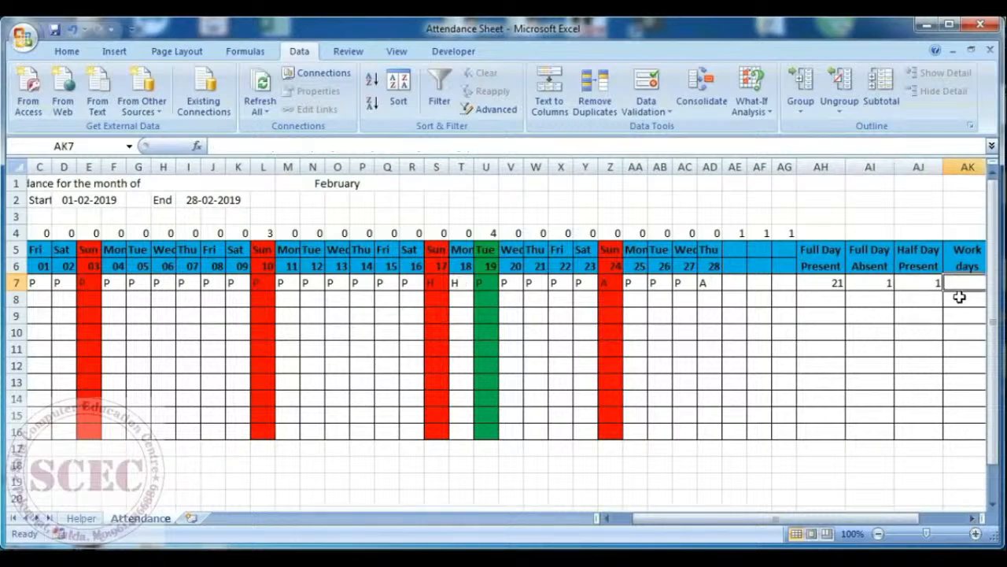
click(974, 519)
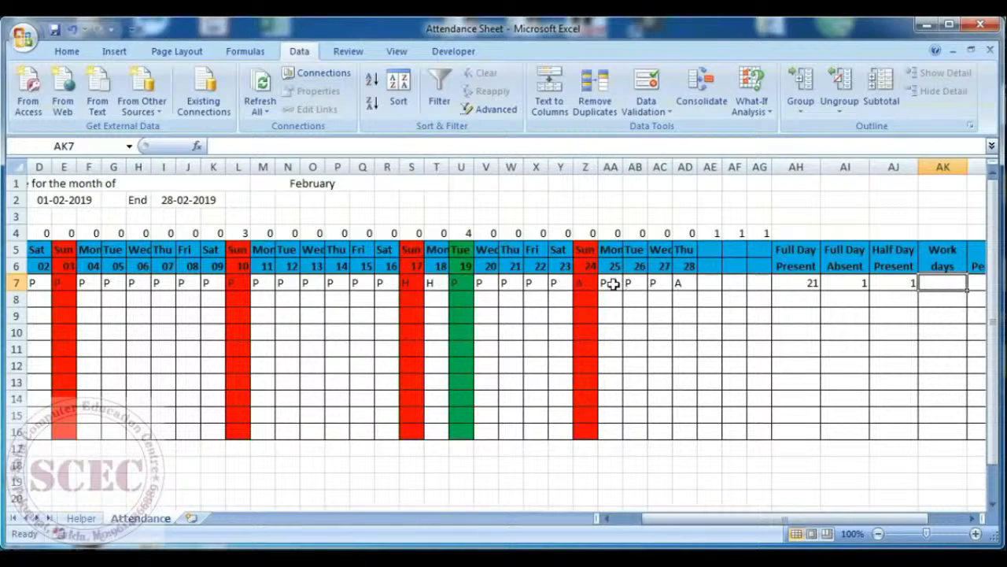
text(=COUN)
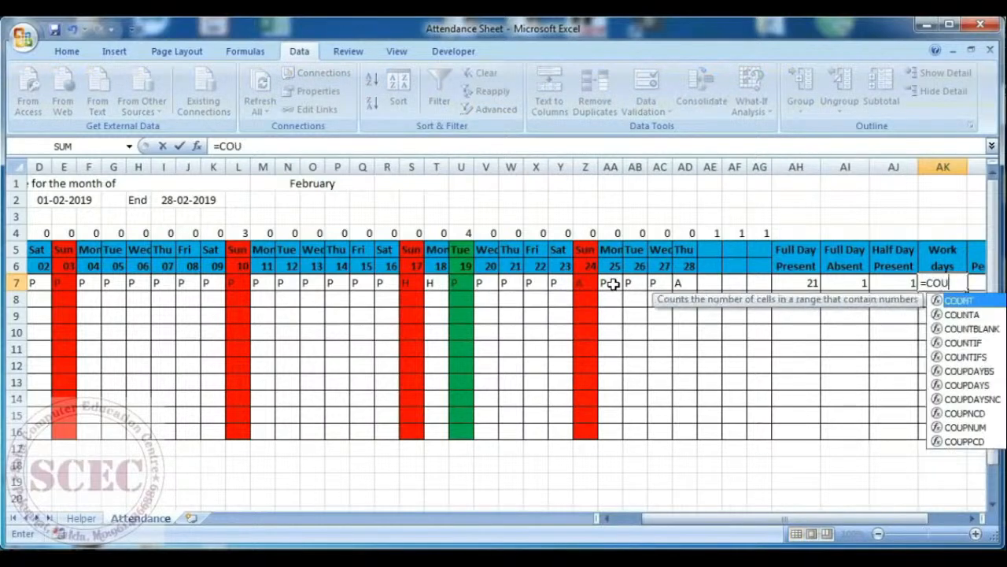
text(TI)
text(FS()
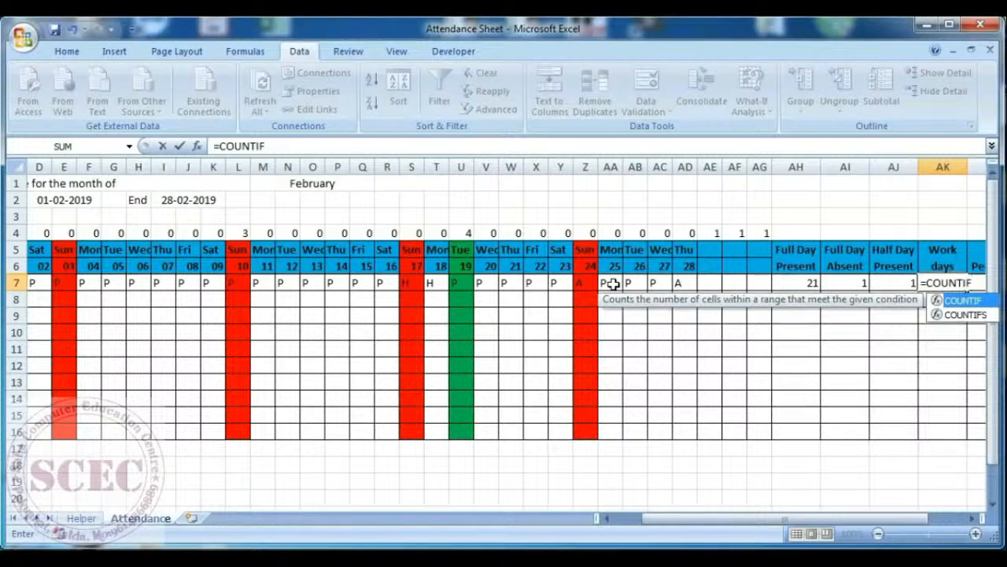
drag(35, 249, 778, 250)
text(,)
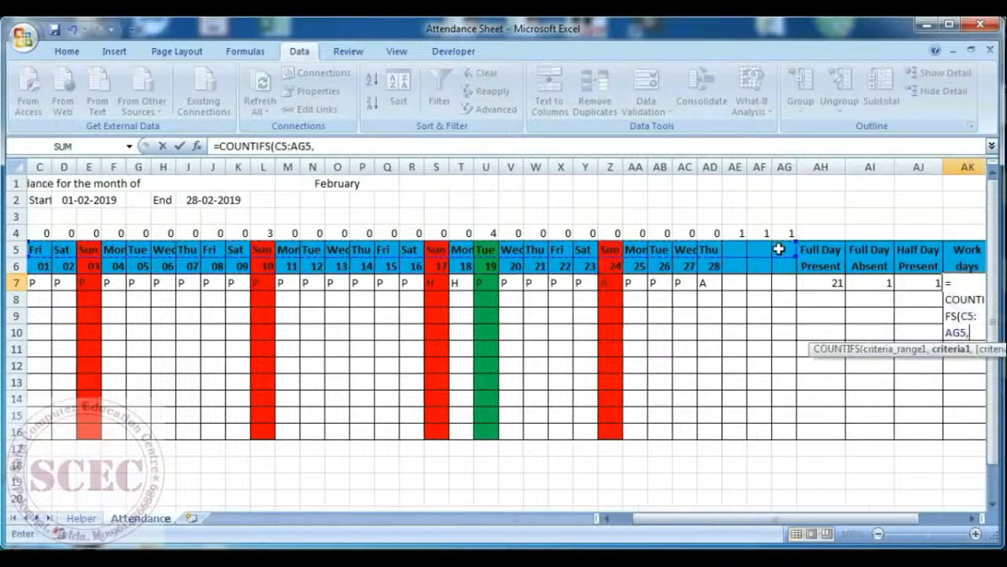
text("<>SUN")
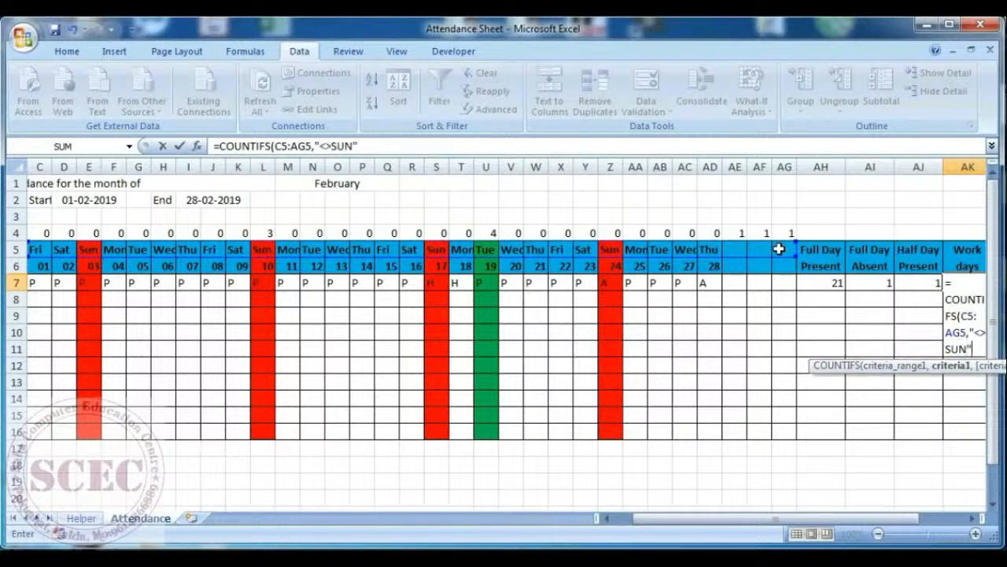
Complete the AK7 work days formula with the holiday condition C4:AG4,0
text(,)
drag(38, 233, 776, 233)
text(,0))
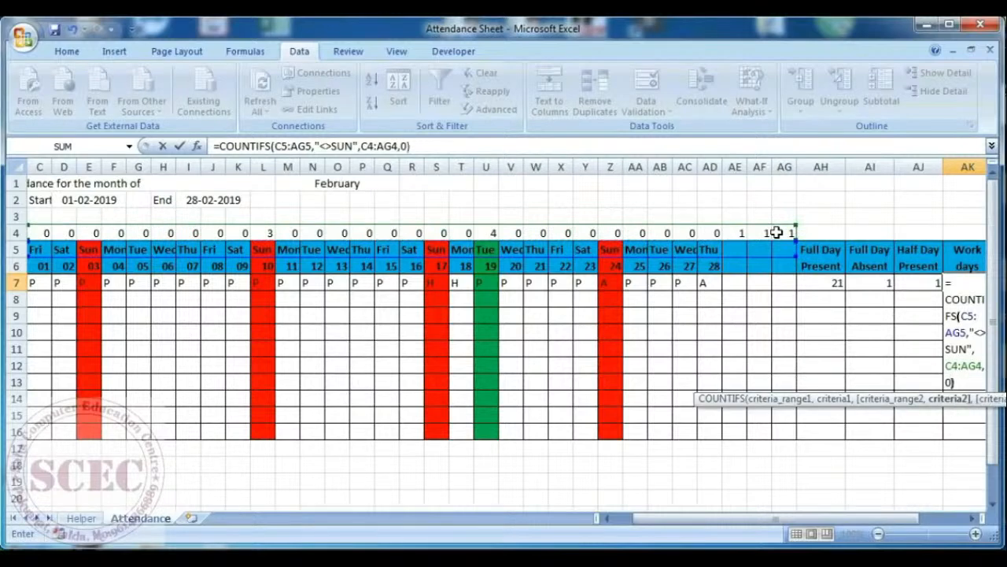
key(Return)
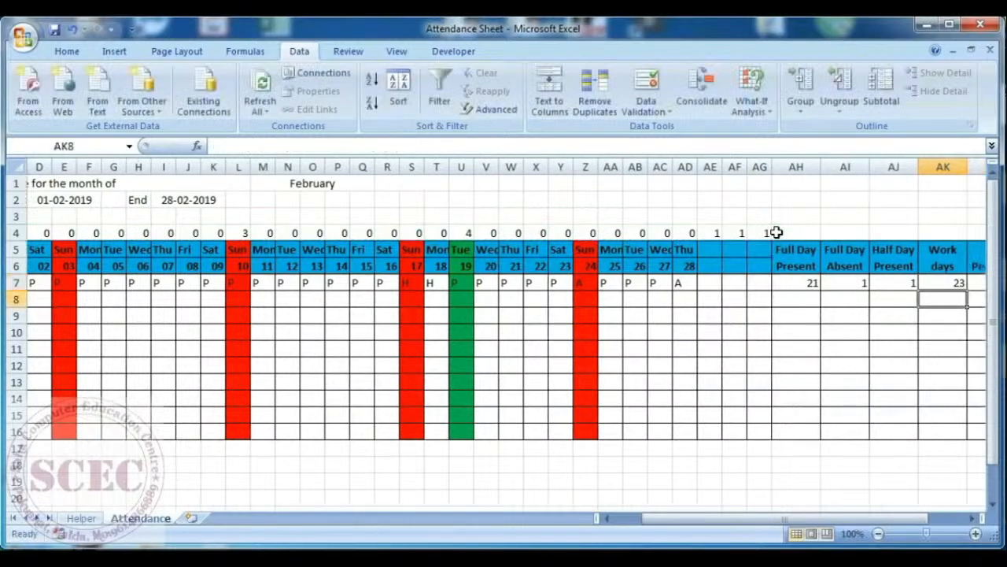
click(948, 281)
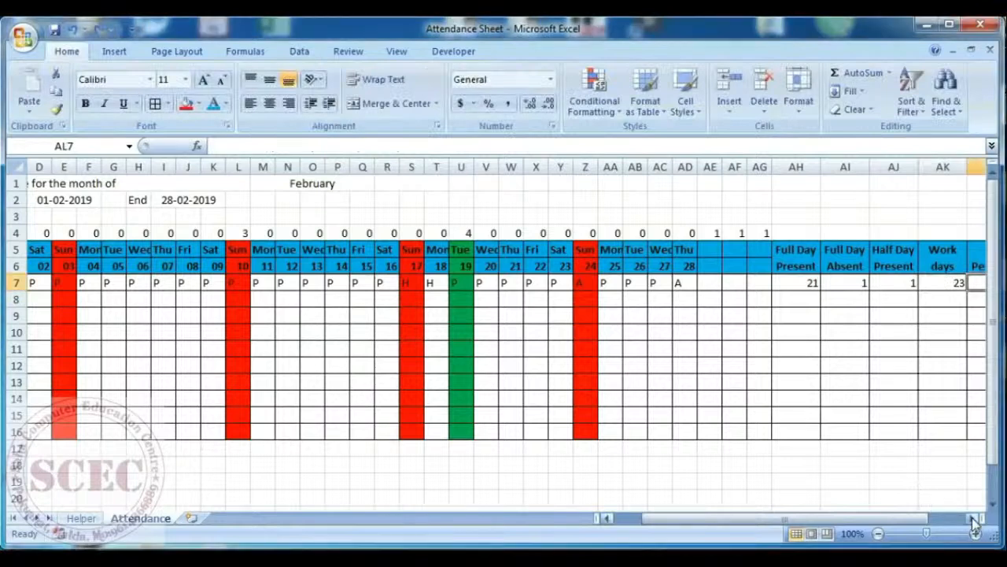
Calculate the present percentage in AL7 with the formula =(AH7+AJ7*0.5)/AK7
click(974, 518)
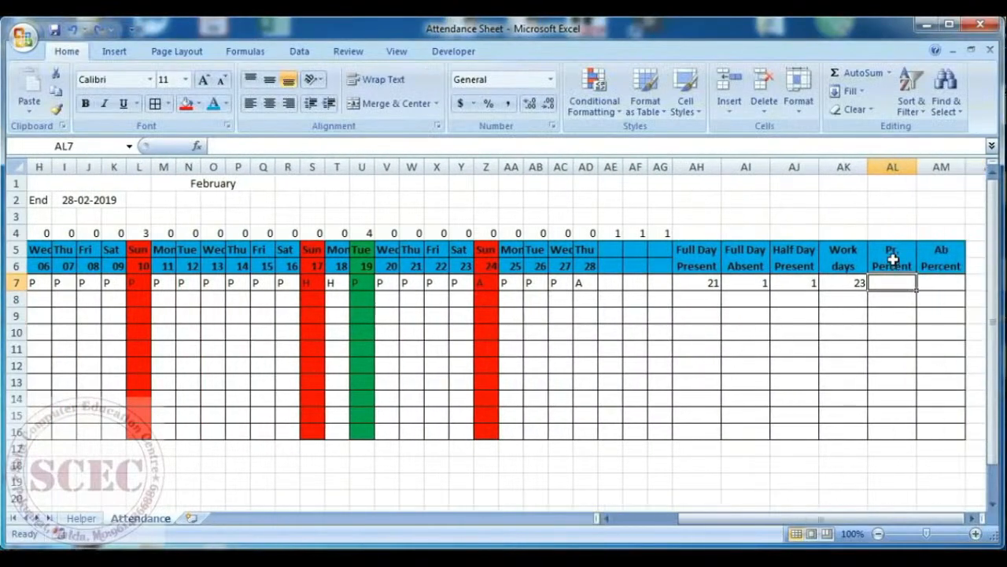
click(942, 281)
click(900, 282)
text(=)
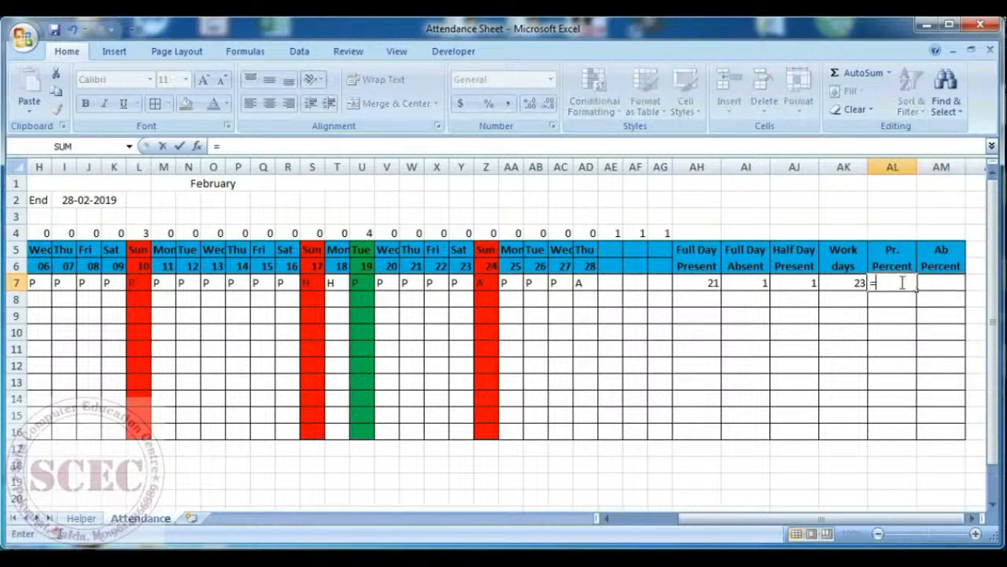
text(()
click(700, 286)
text(+)
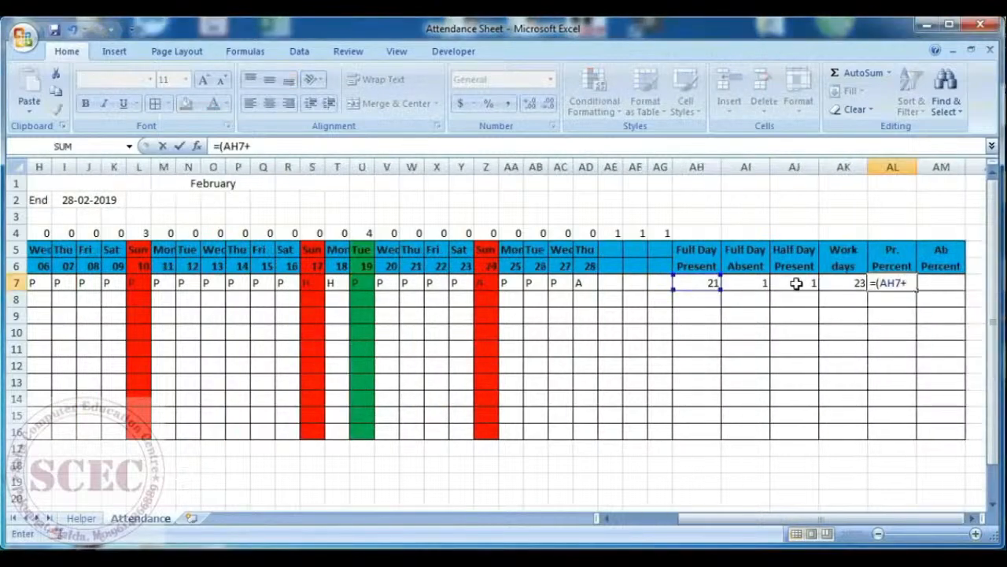
click(796, 283)
text(*0.56)
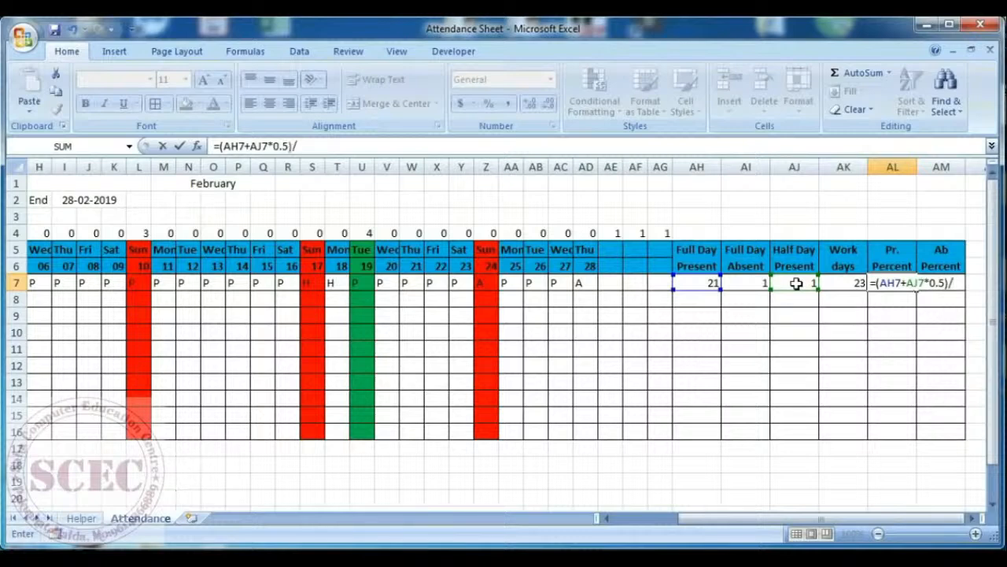
click(845, 286)
key(Tab)
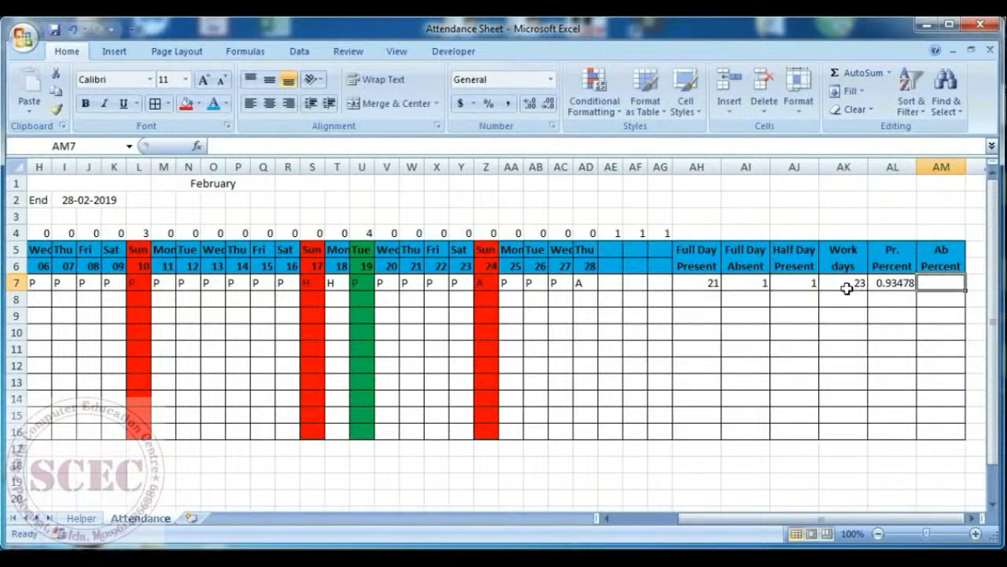
Calculate the absent percentage in AM7 with =AI7/AK7 and format AL7:AM7 as percentages
text(=)
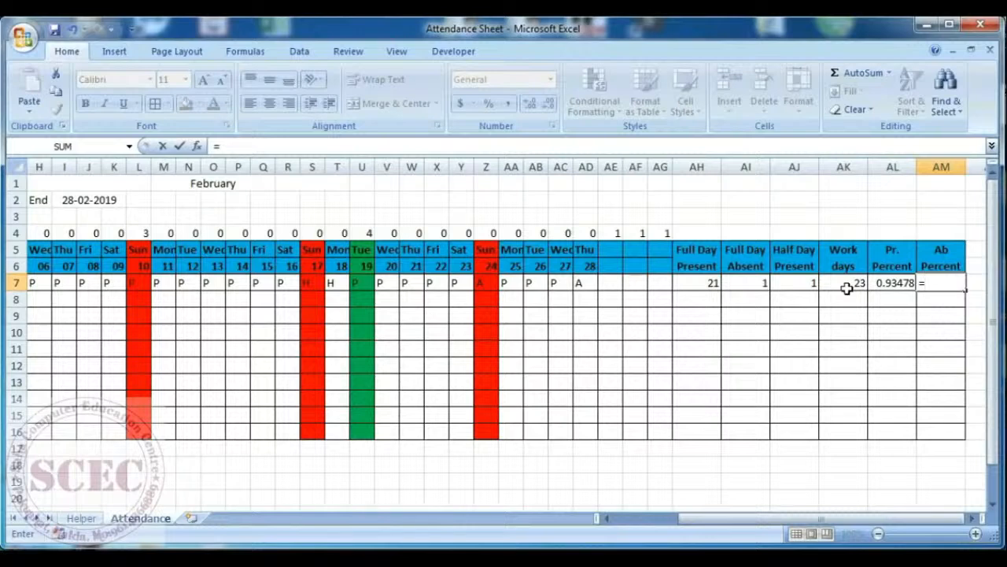
click(743, 283)
text(/)
click(844, 282)
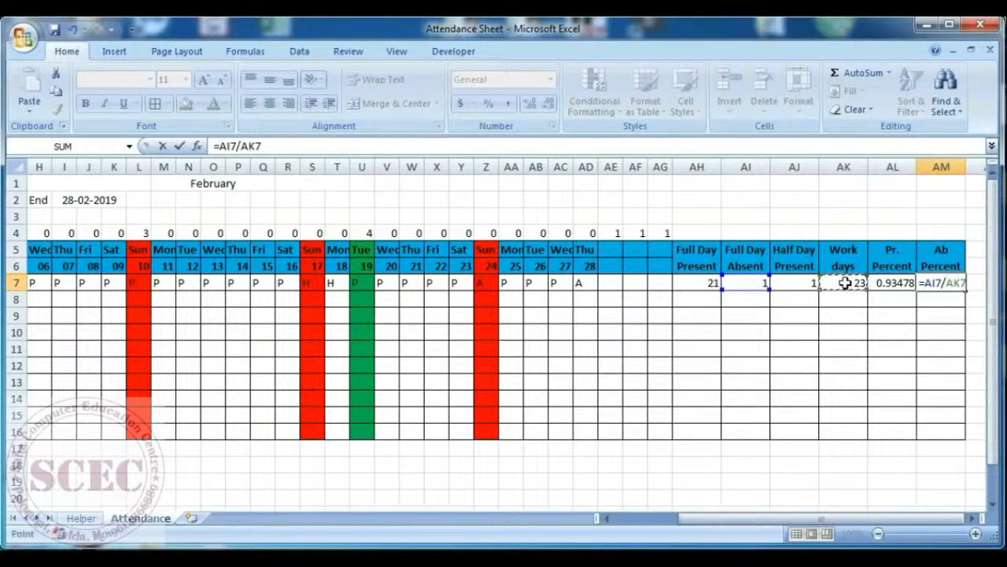
key(Return)
drag(893, 284, 923, 281)
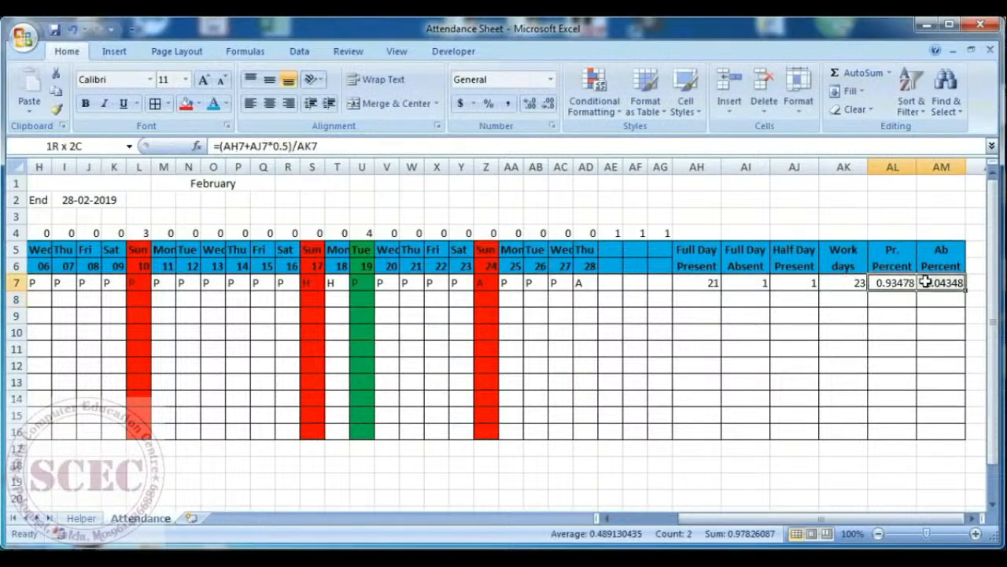
click(488, 111)
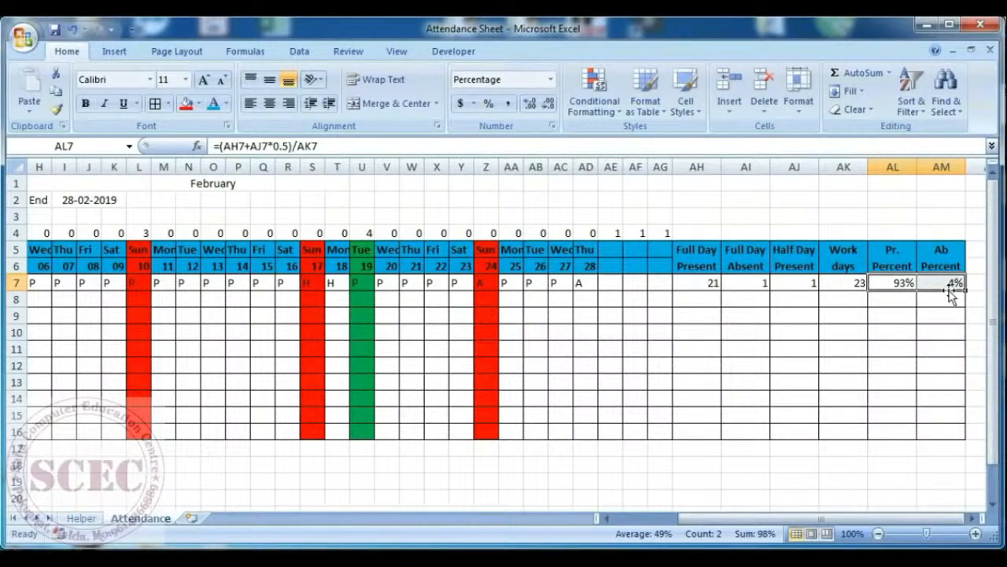
Check the row 7 entries in the Sunday and holiday columns and open the conditional formatting rules for U7
click(618, 518)
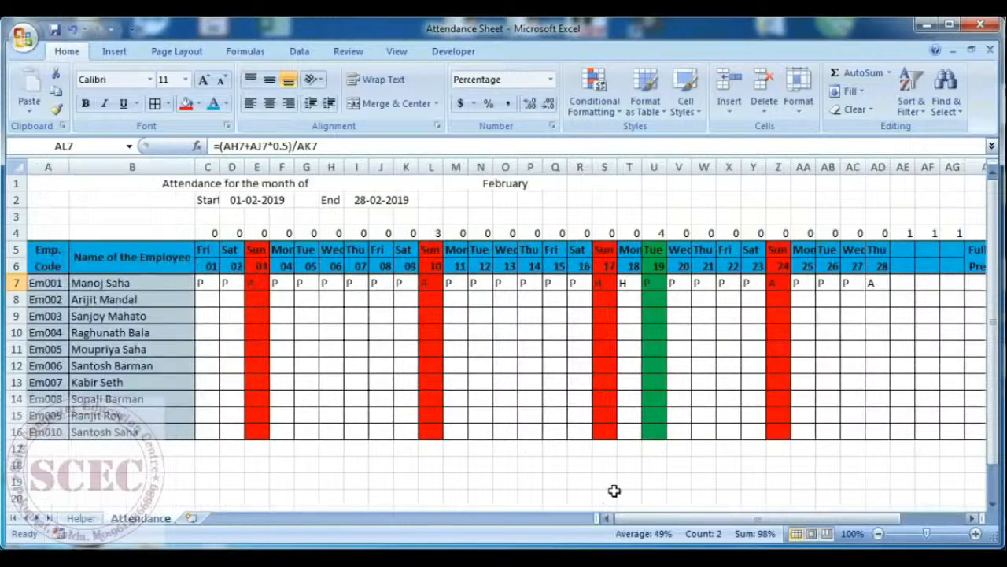
click(252, 281)
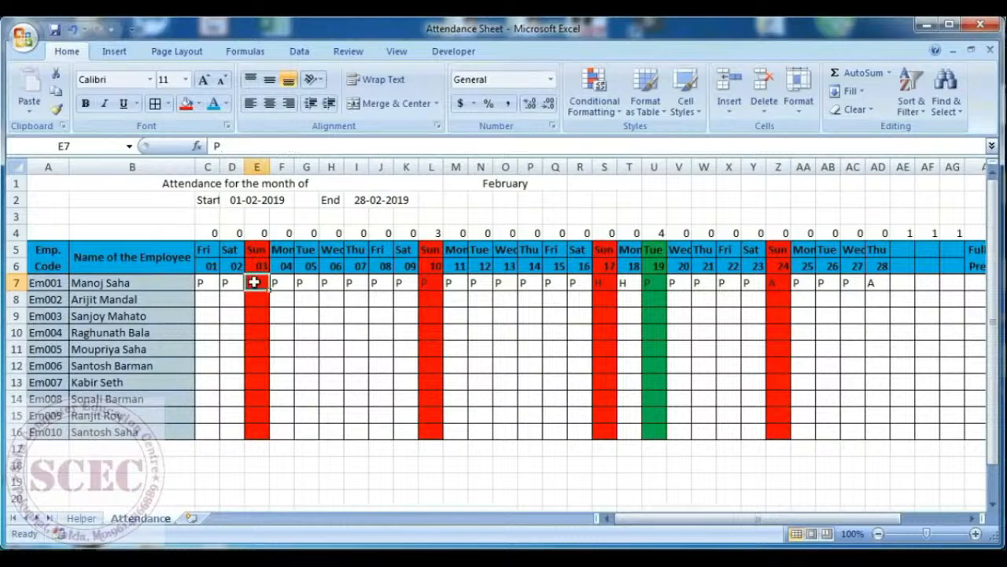
click(431, 282)
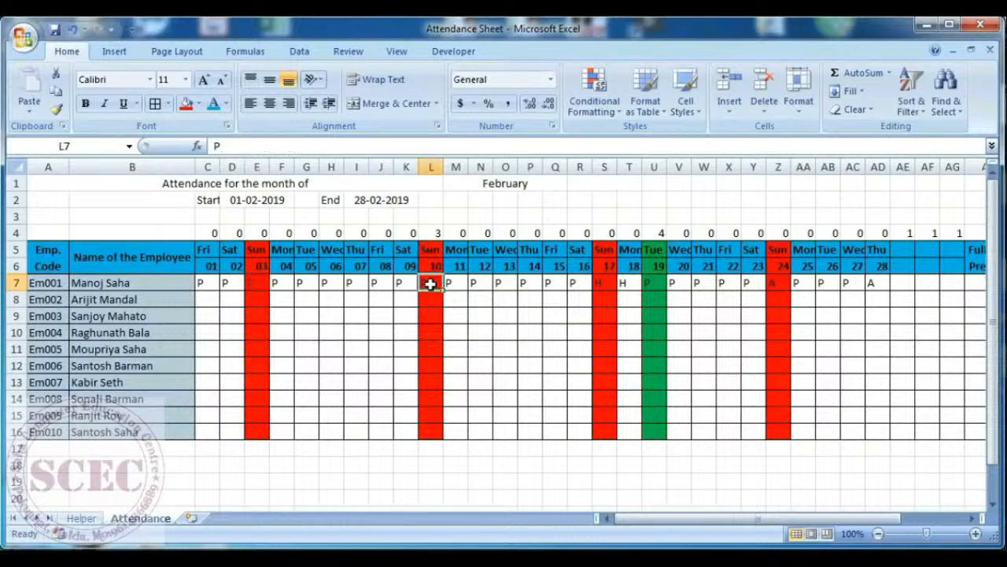
click(655, 281)
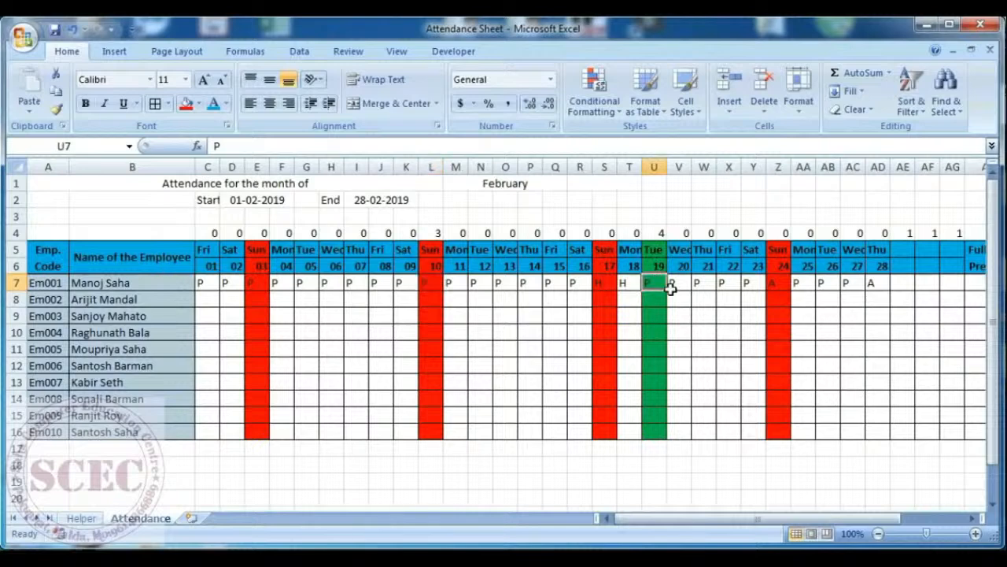
click(257, 282)
click(645, 281)
click(596, 106)
click(618, 351)
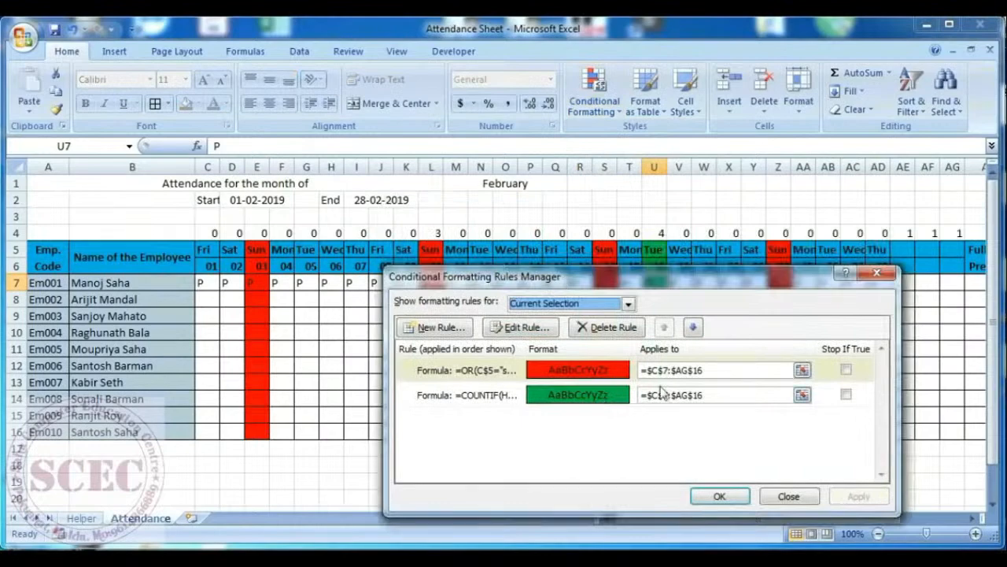
Edit the Sunday rule =OR(C$5="sun") so its font colour is red, matching the fill
click(588, 380)
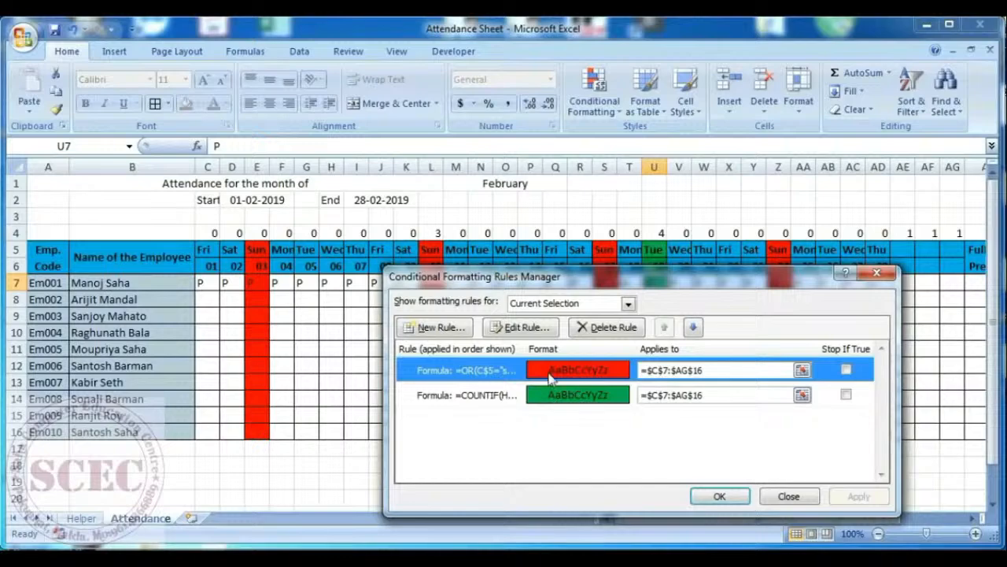
click(529, 331)
click(747, 496)
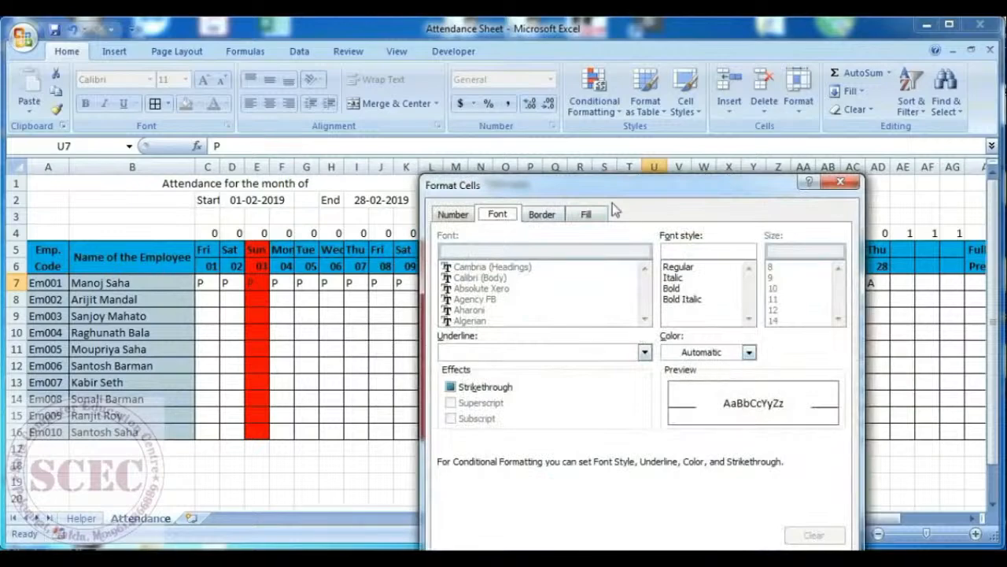
drag(614, 190, 689, 155)
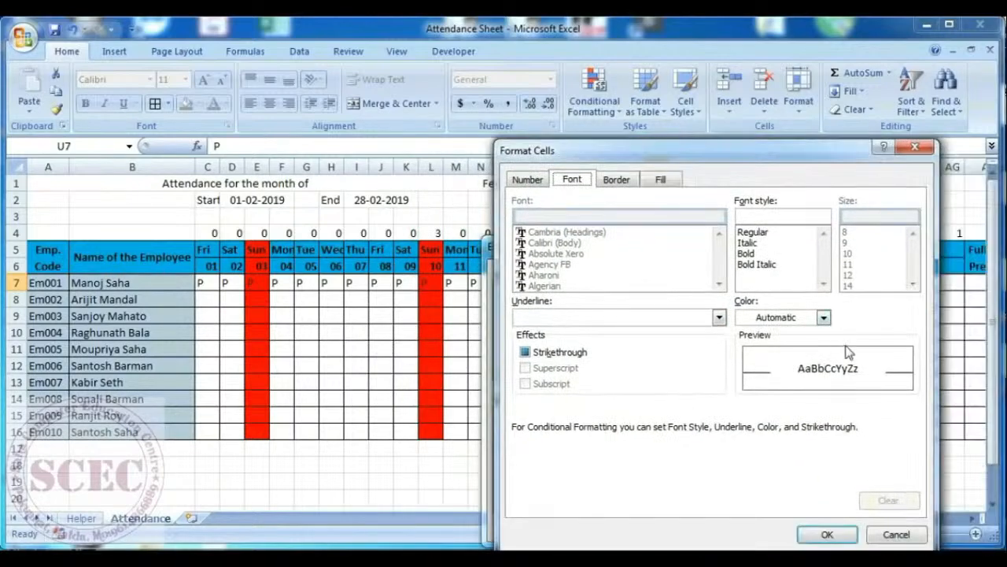
click(823, 317)
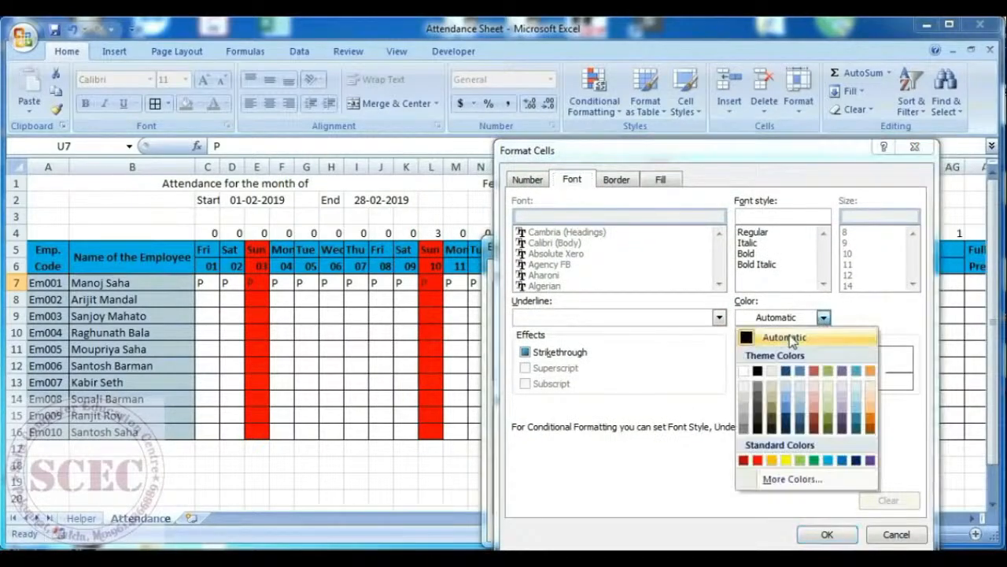
click(757, 460)
click(825, 535)
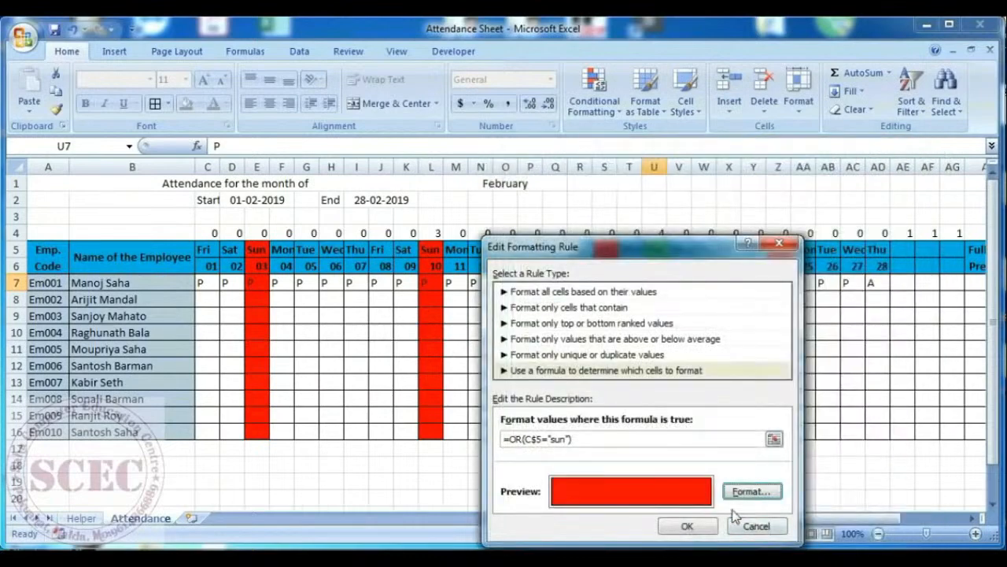
click(687, 526)
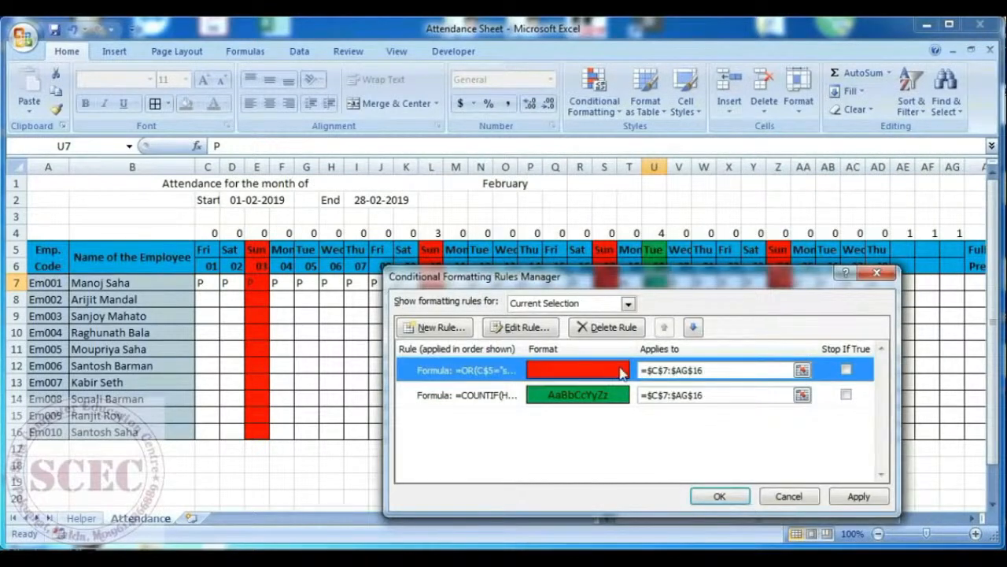
Edit the holiday rule =COUNTIF(Holidays,C$6) to use a green font matching its fill, and apply the rule changes
click(598, 400)
click(535, 334)
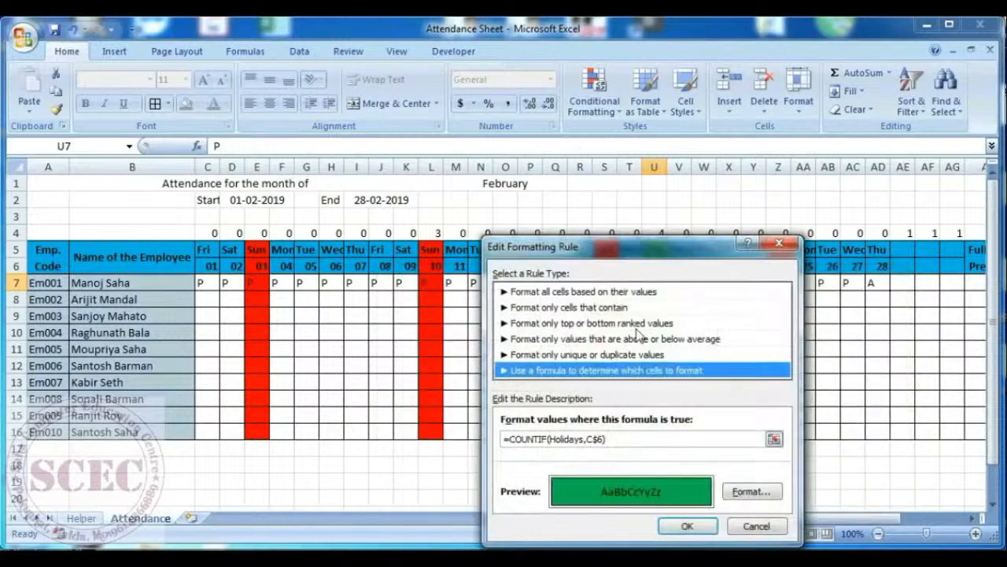
click(750, 427)
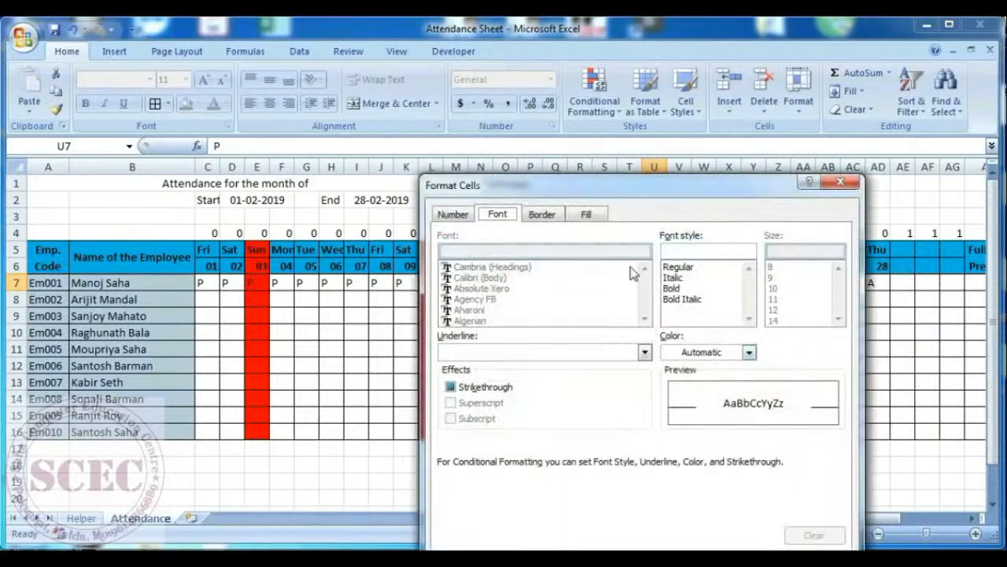
click(749, 353)
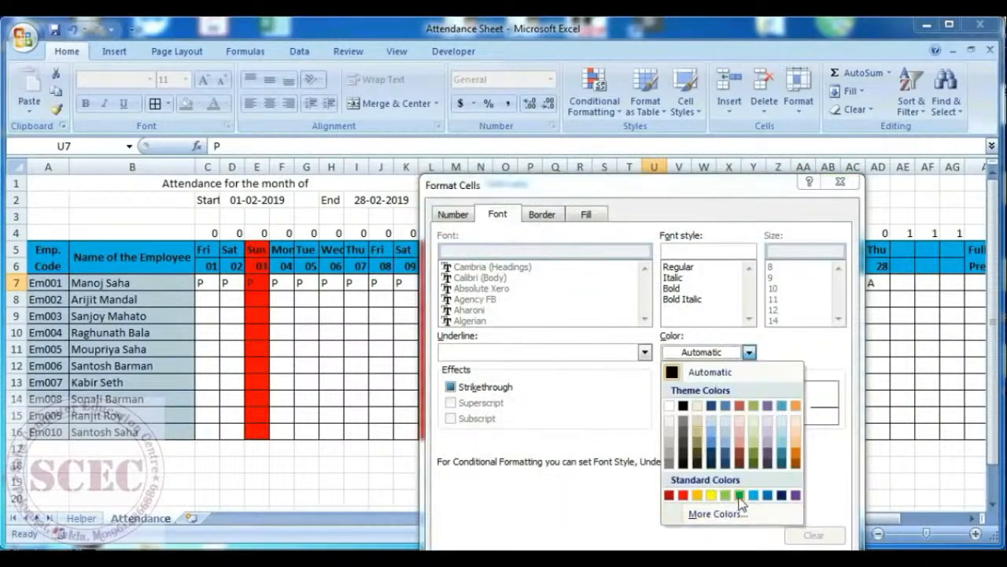
click(740, 495)
key(Return)
click(687, 525)
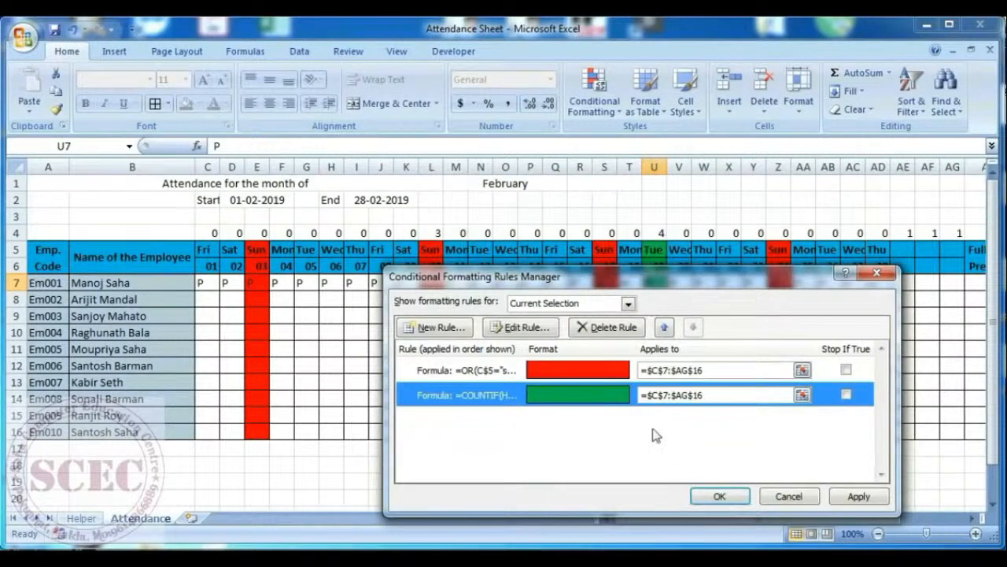
click(716, 495)
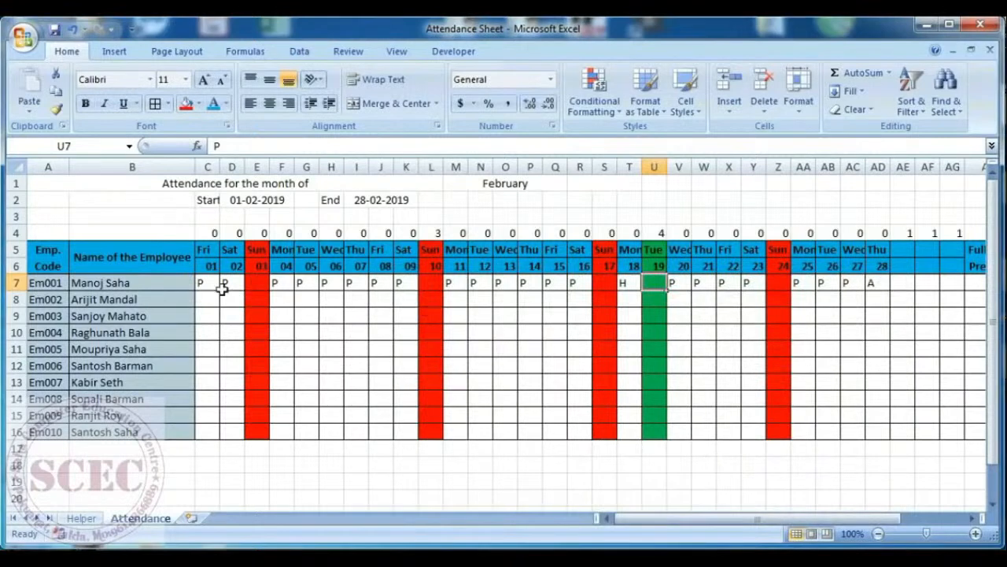
Clear the first employee's attendance entries in C7:AD7
drag(207, 282, 868, 288)
key(Delete)
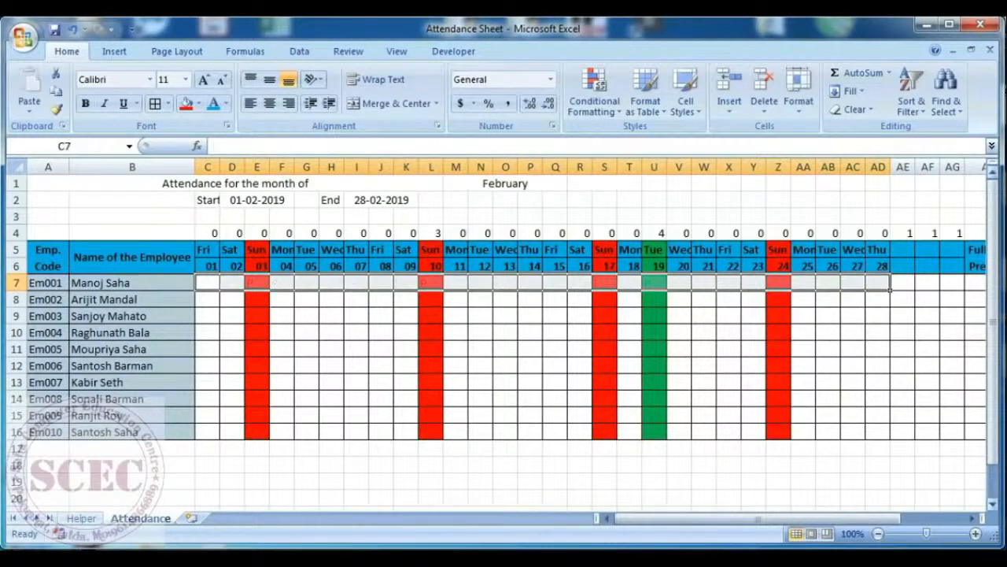
double_click(973, 519)
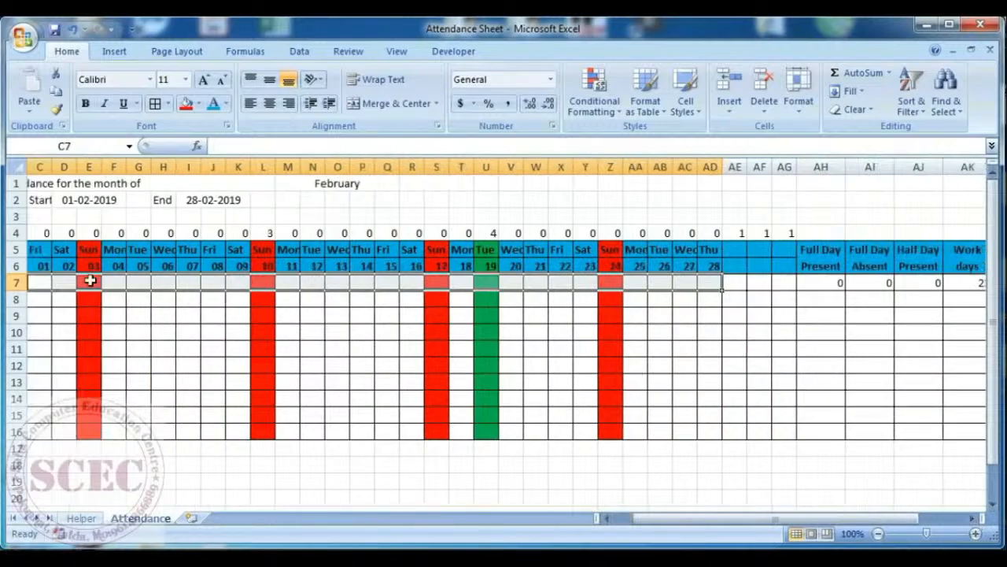
Enter P in the Sunday cell E7 and the Monday cell F7 to test the present count
click(90, 281)
text(P)
key(Tab)
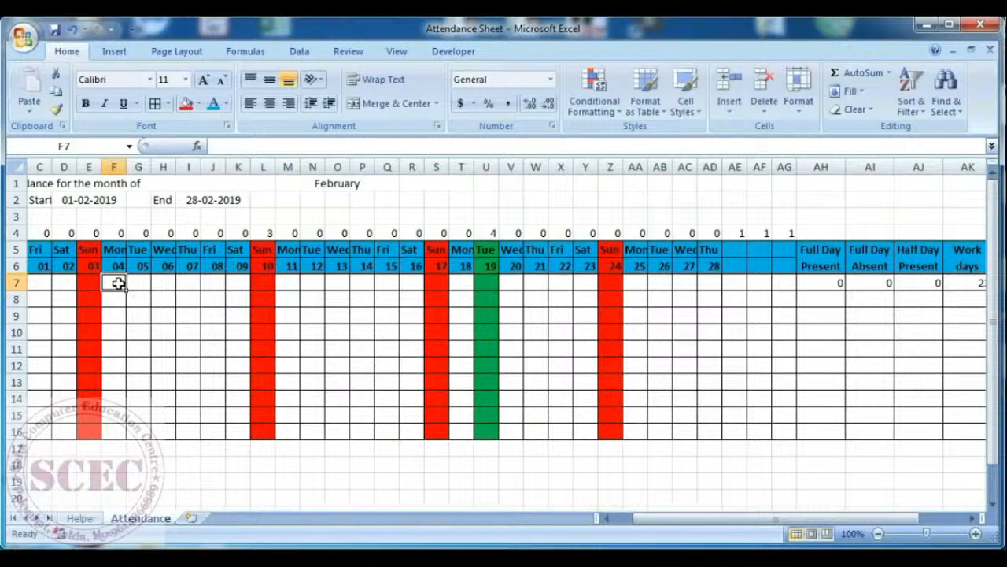
text(P)
key(Tab)
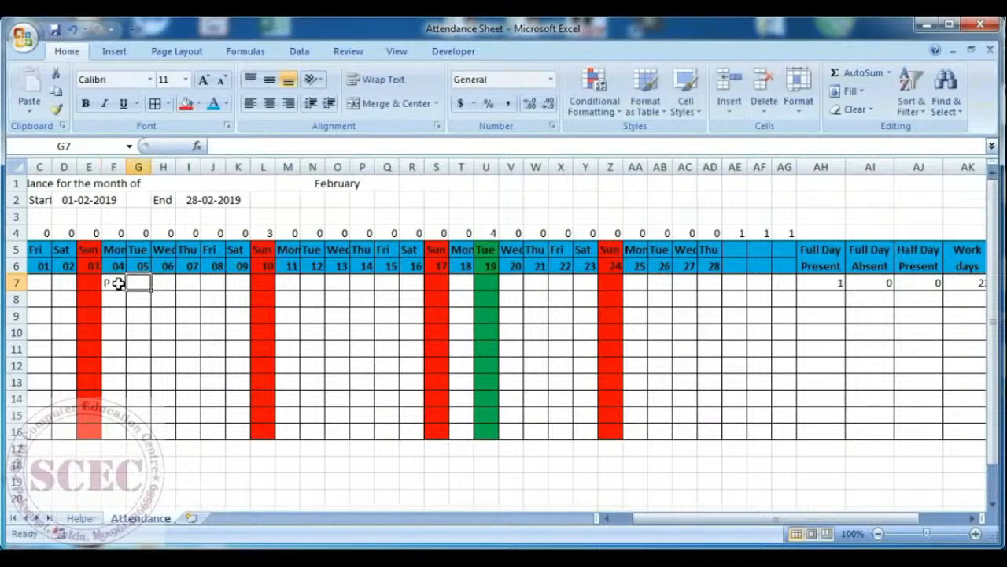
Enter H in the holiday cell U7 and the working-day cell V7 to test the half-day count
click(491, 283)
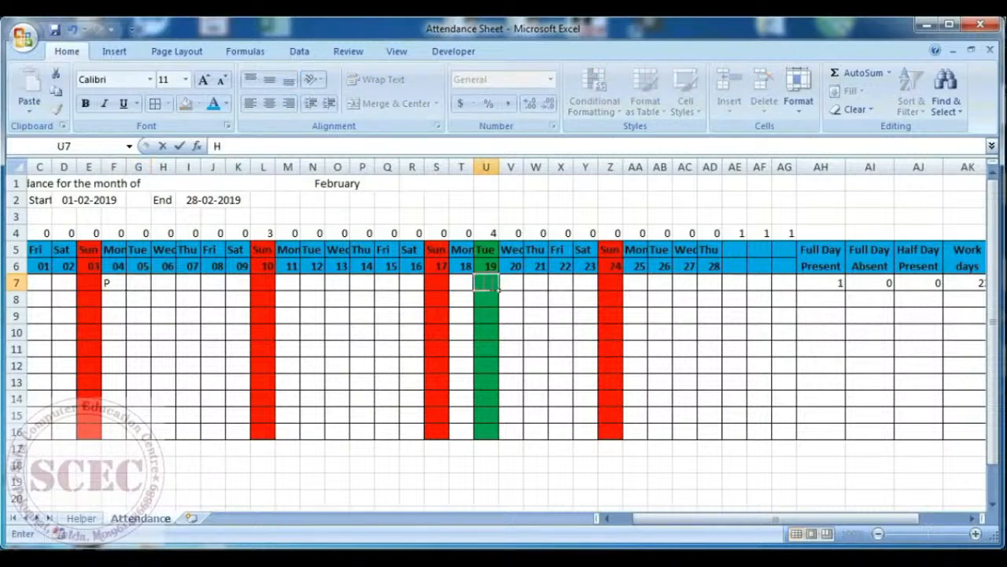
key(Right)
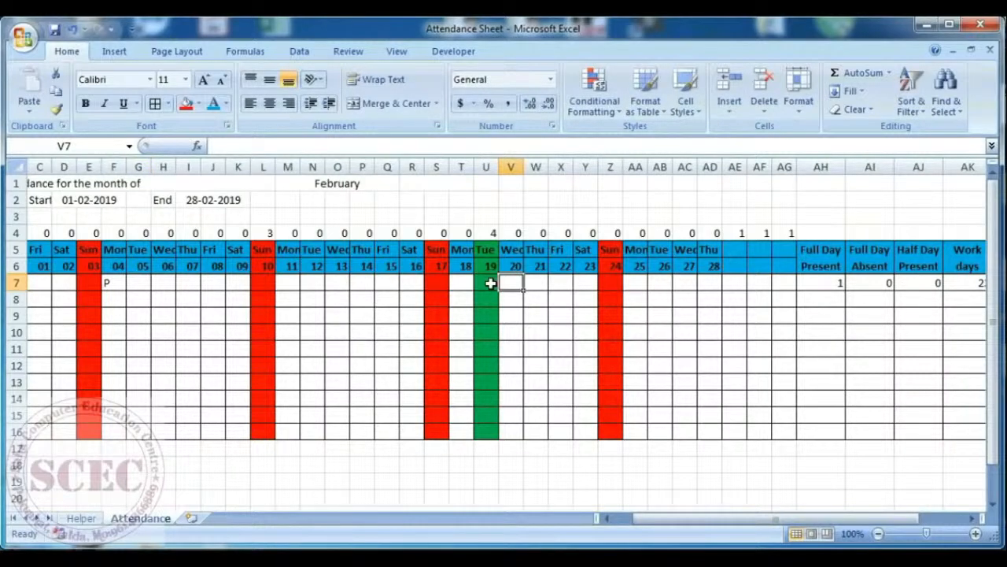
text(H)
key(Right)
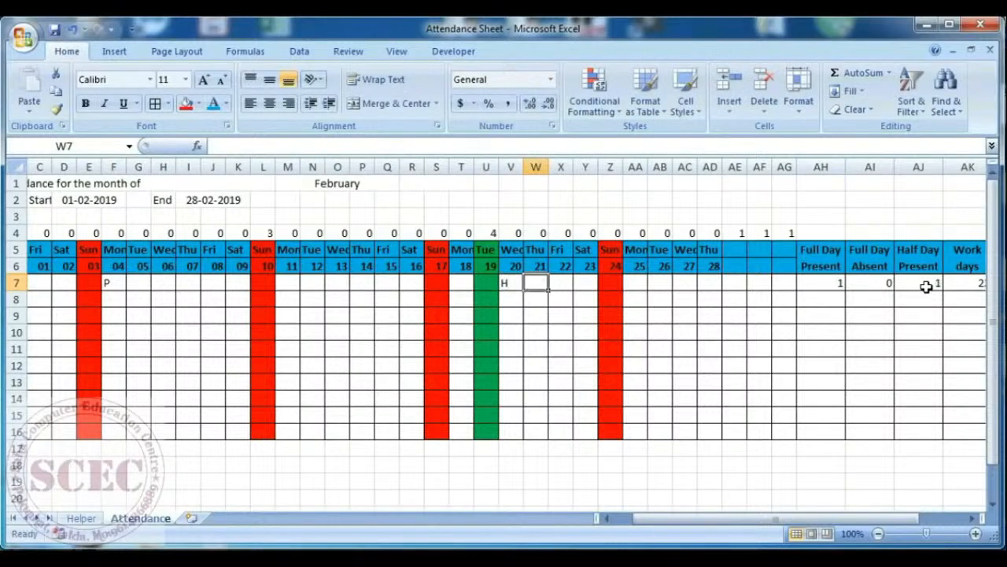
Enter A in the Sunday cell Z7 and the Monday cell AA7 to test the absent count
click(610, 284)
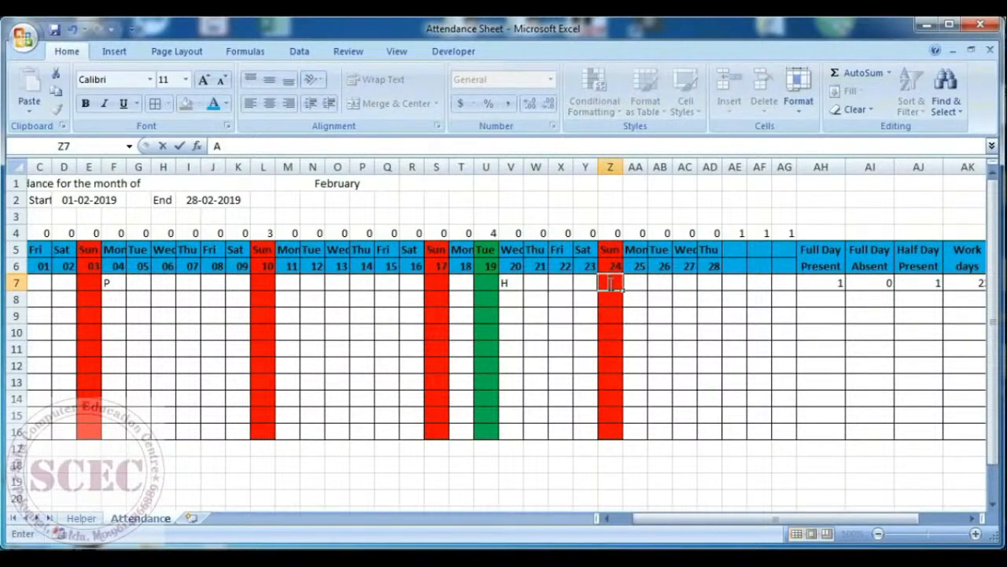
key(Right)
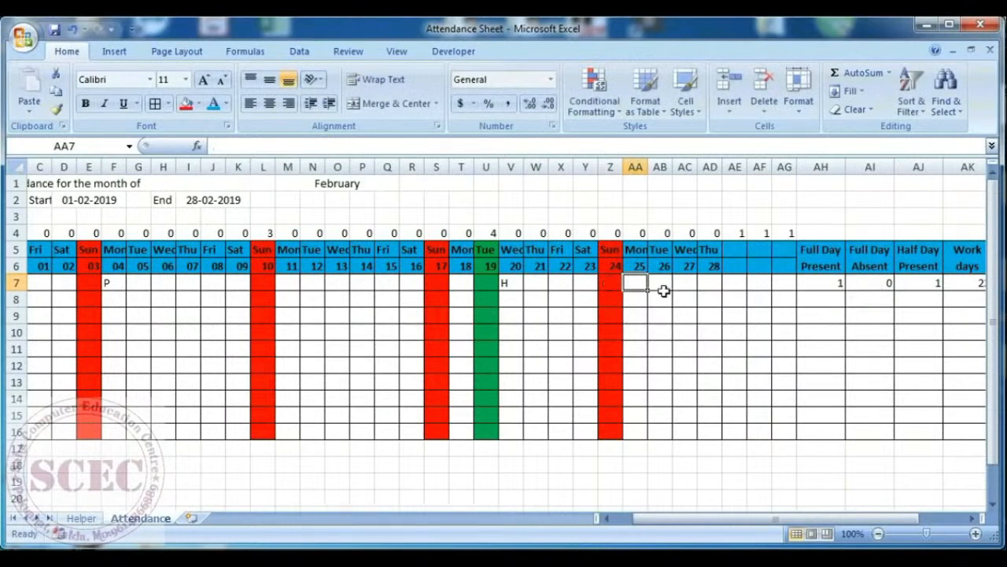
text(A)
key(Right)
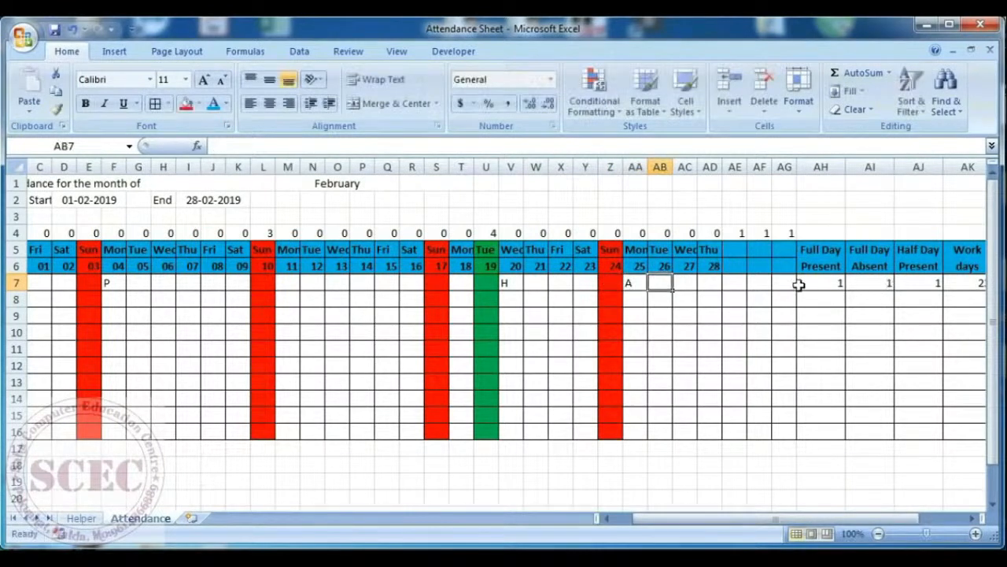
Unmerge the start date cells at D2 and the end date cells at I2
drag(735, 519, 698, 521)
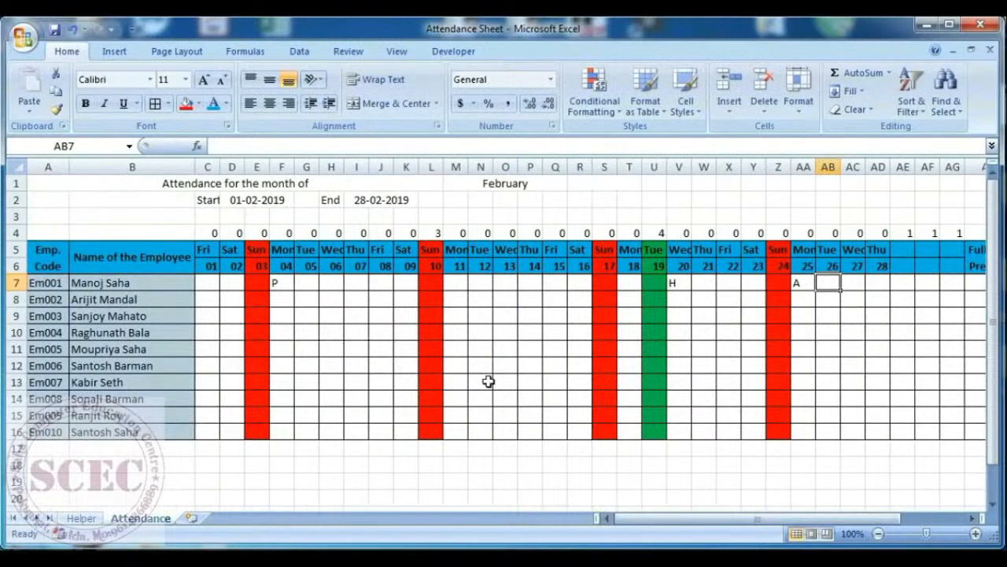
click(249, 202)
click(386, 103)
click(364, 200)
click(386, 104)
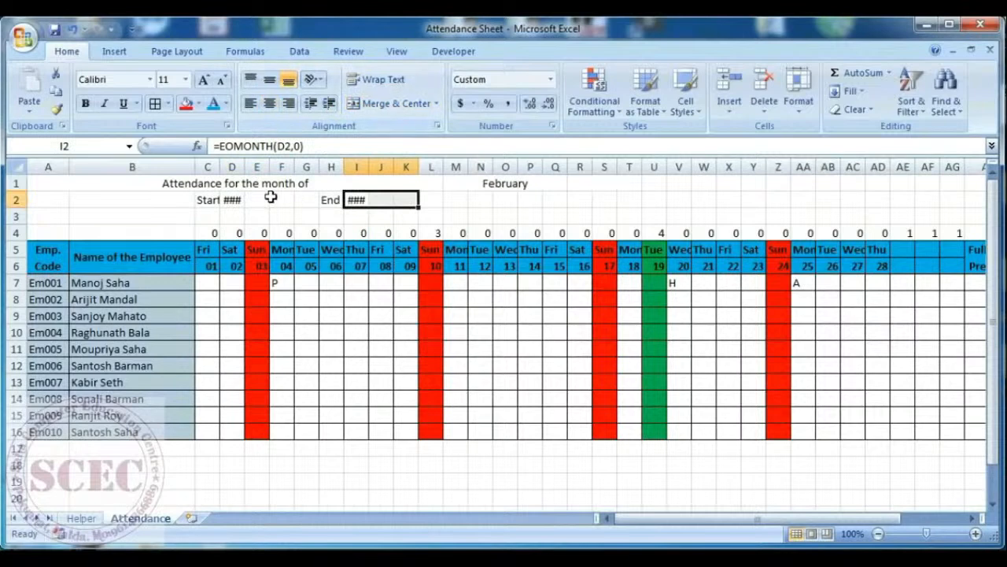
Rearrange row 2 with the dates in E2 and J2, and merge and centre the Start Date and End Date labels and their dates
click(224, 201)
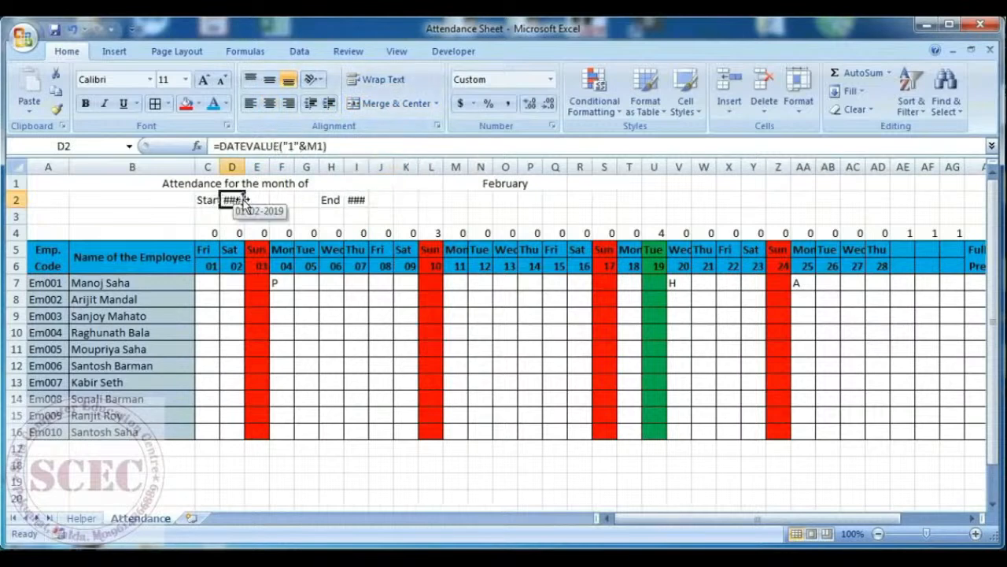
drag(242, 202, 277, 202)
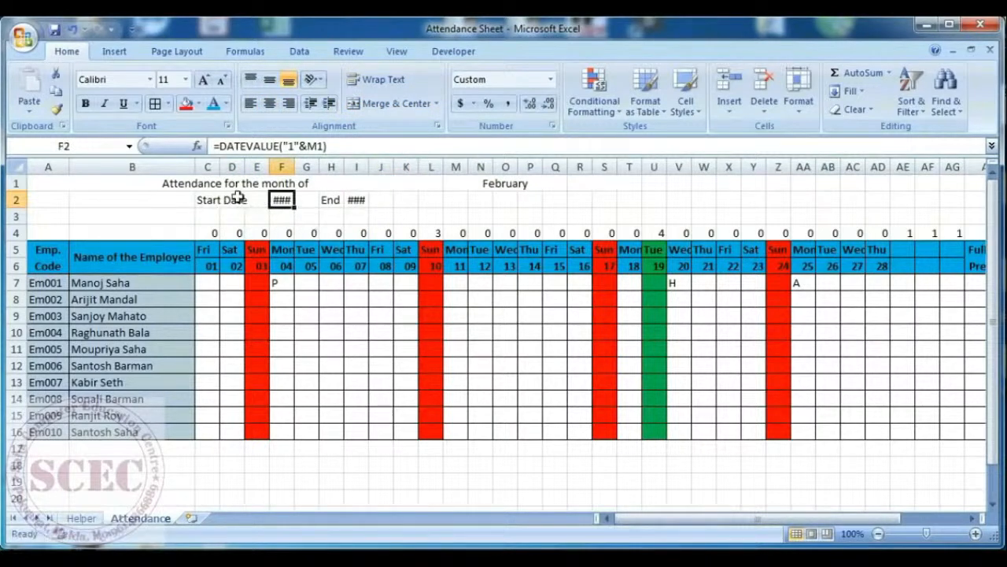
drag(206, 200, 431, 199)
click(391, 103)
click(391, 103)
click(391, 103)
click(386, 103)
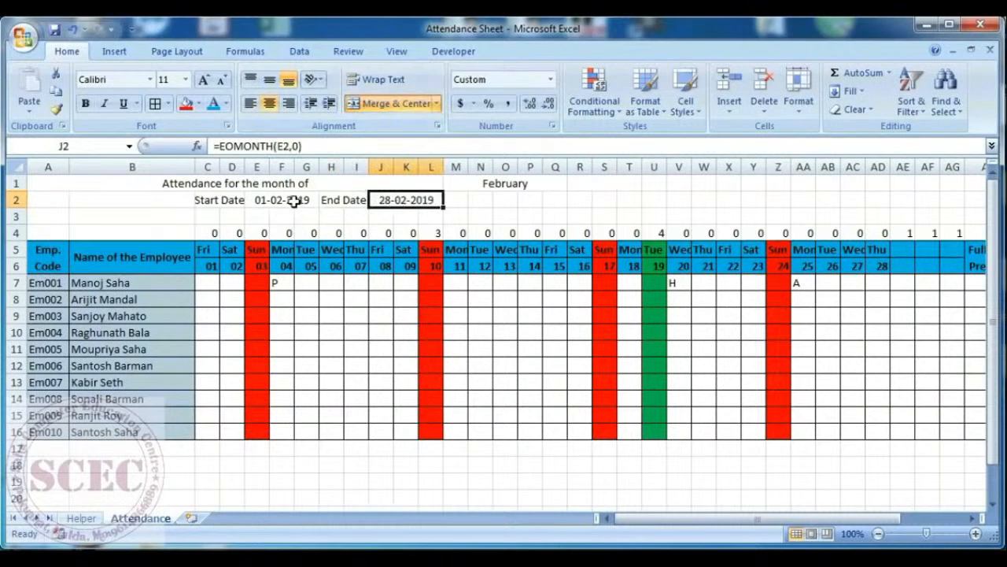
Merge R1:T1 beside the month name and link it to the start date with =E2
drag(47, 186, 554, 186)
click(596, 187)
text(=)
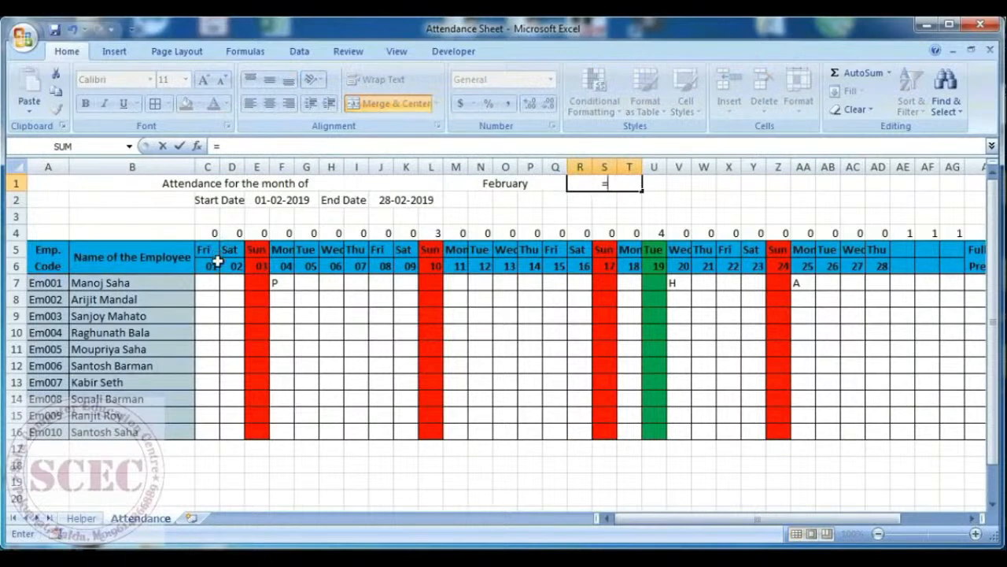
click(265, 200)
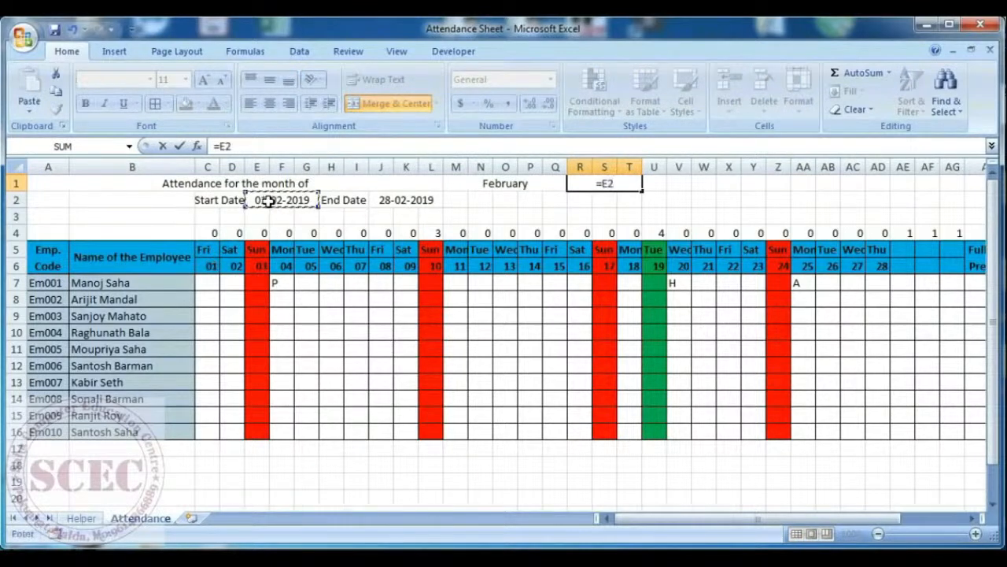
key(Return)
Format the linked date in R1 with the custom number format yyyy so it shows only the year
click(592, 183)
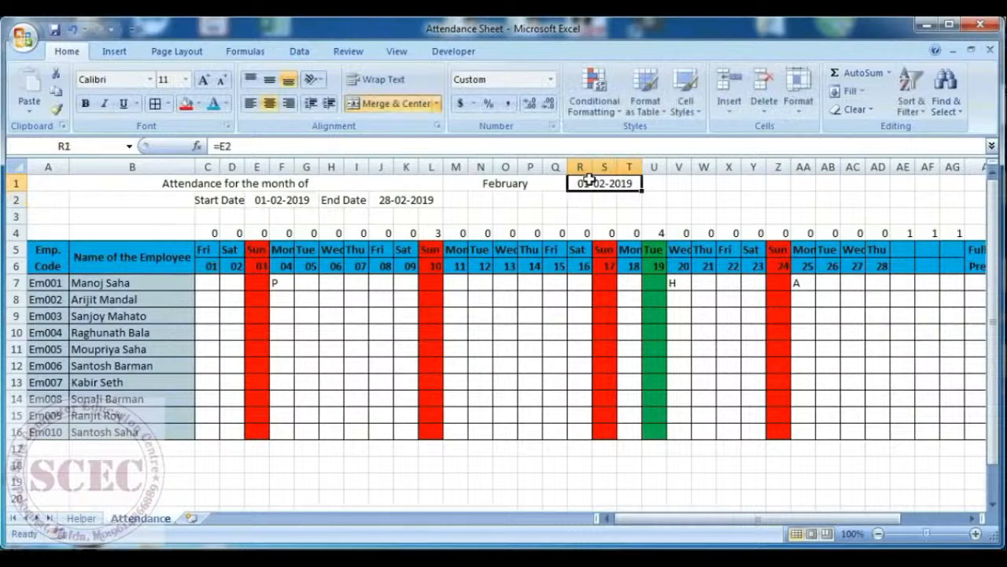
right_click(595, 184)
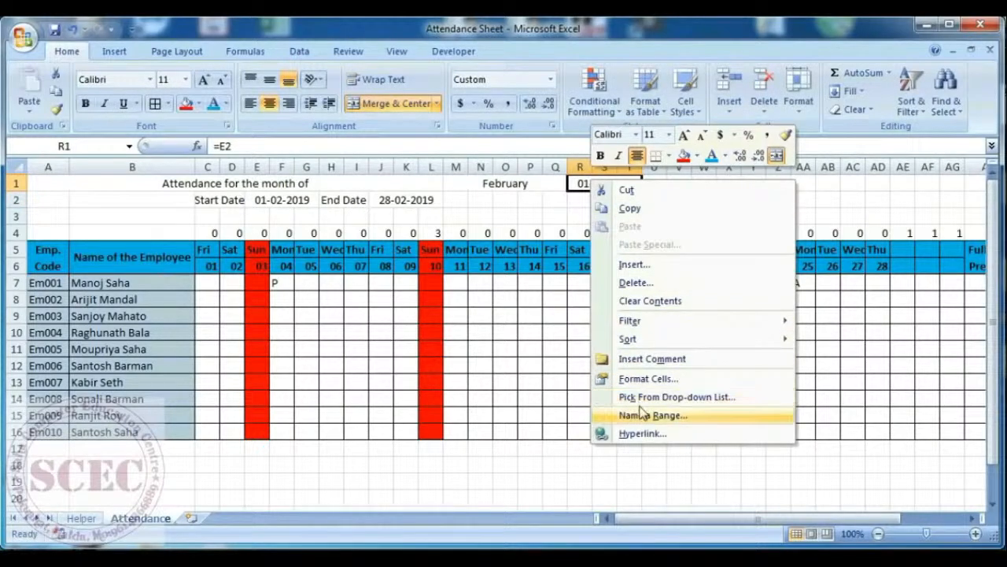
click(638, 379)
click(466, 373)
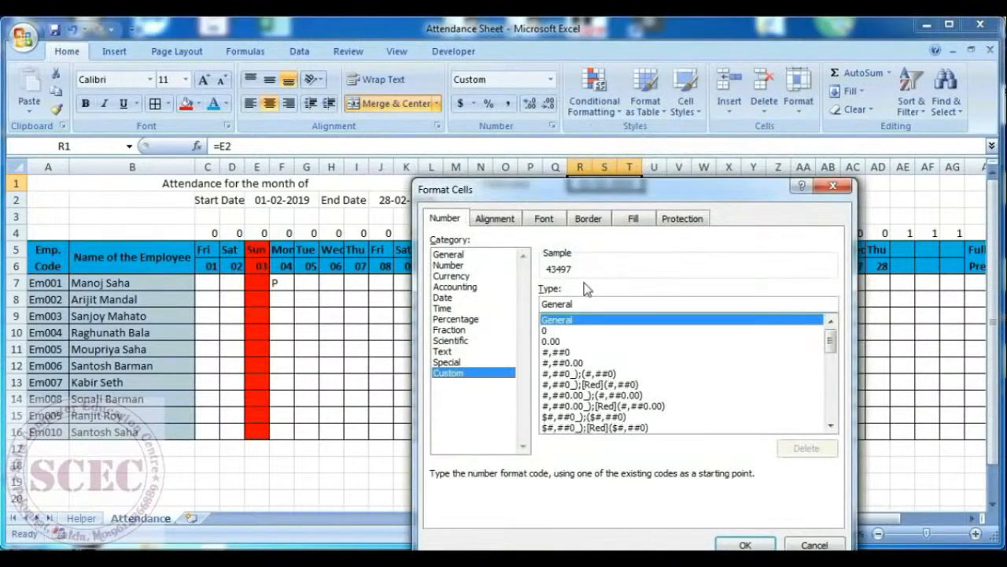
drag(587, 305, 519, 315)
text(yyyy)
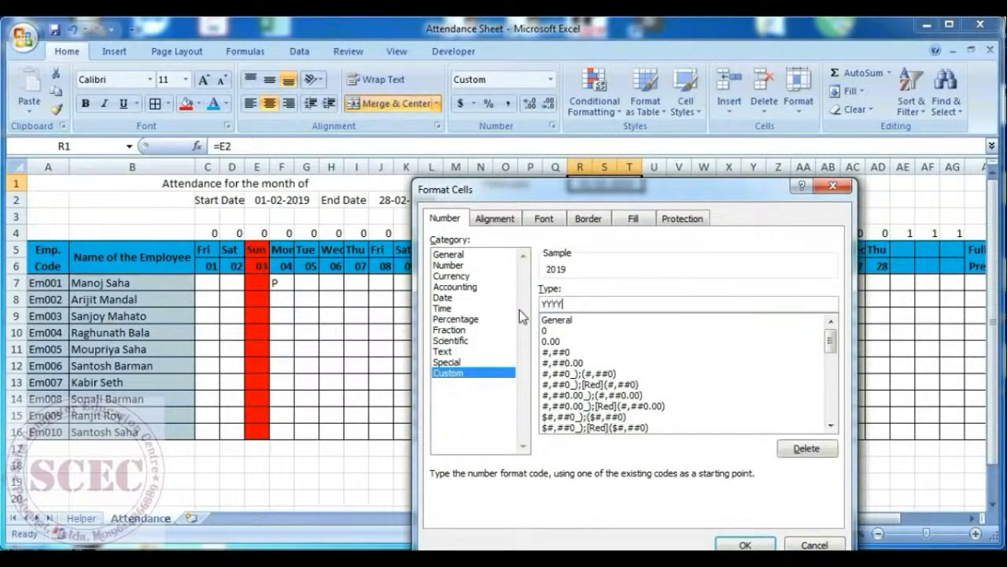
click(744, 543)
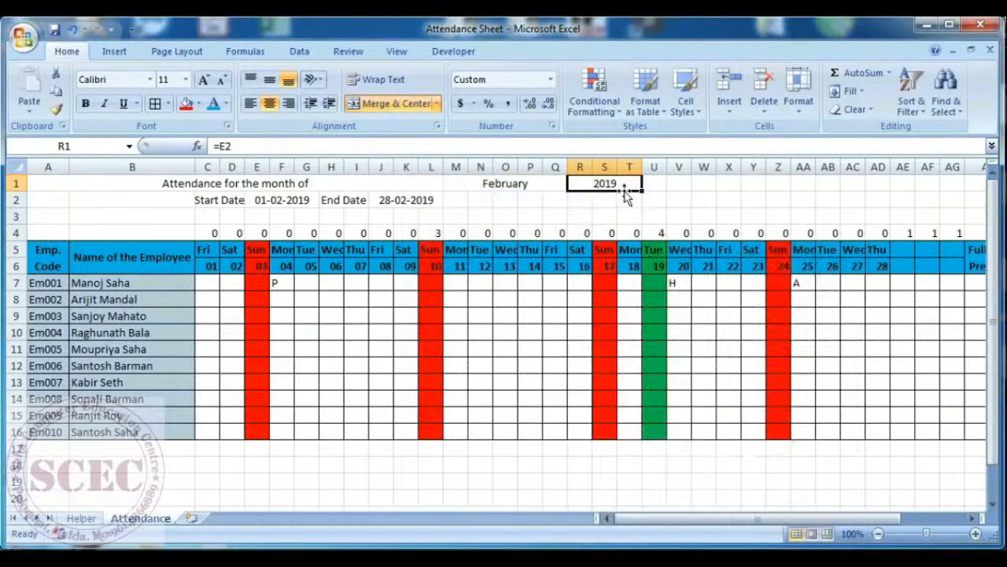
Set the row 1 title, month and year to the AntsyPants font, colour them light blue and enlarge the text
drag(233, 187, 609, 178)
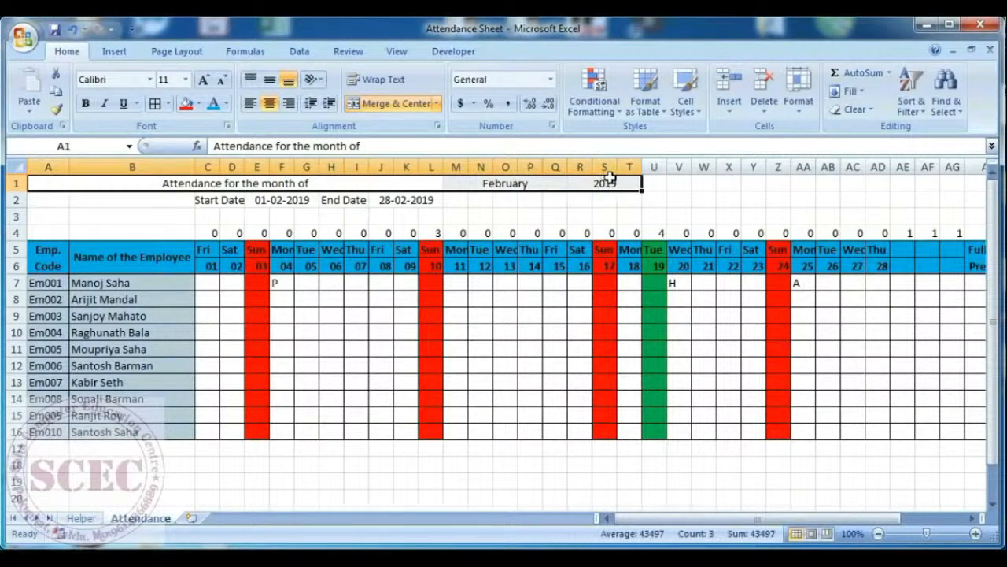
click(149, 80)
click(149, 331)
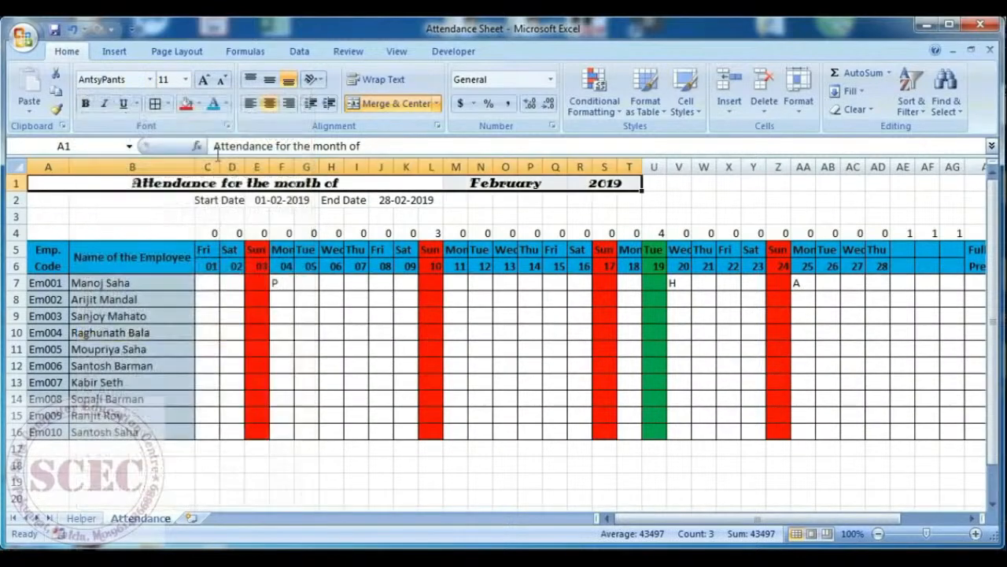
click(212, 107)
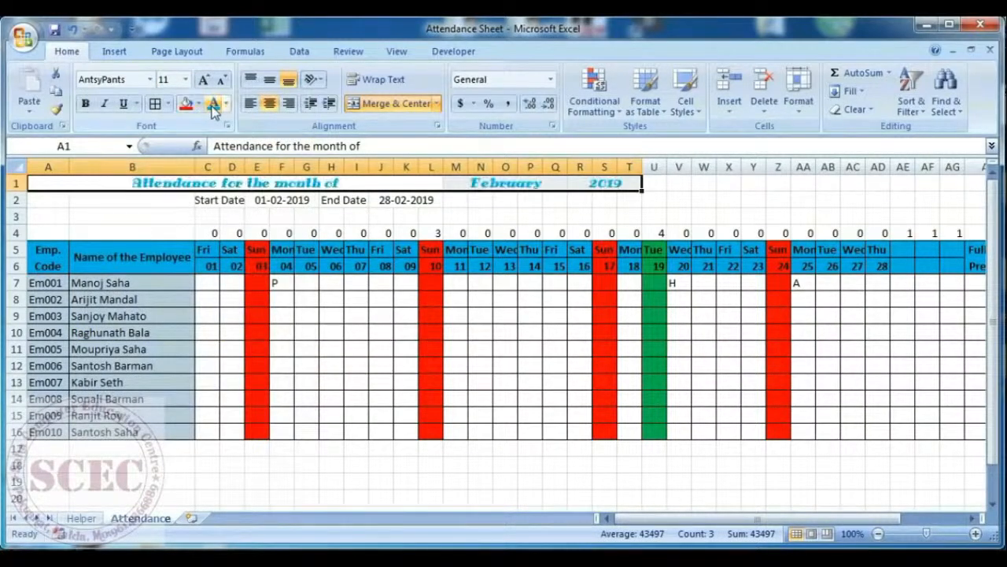
click(201, 80)
click(201, 80)
click(202, 80)
click(202, 81)
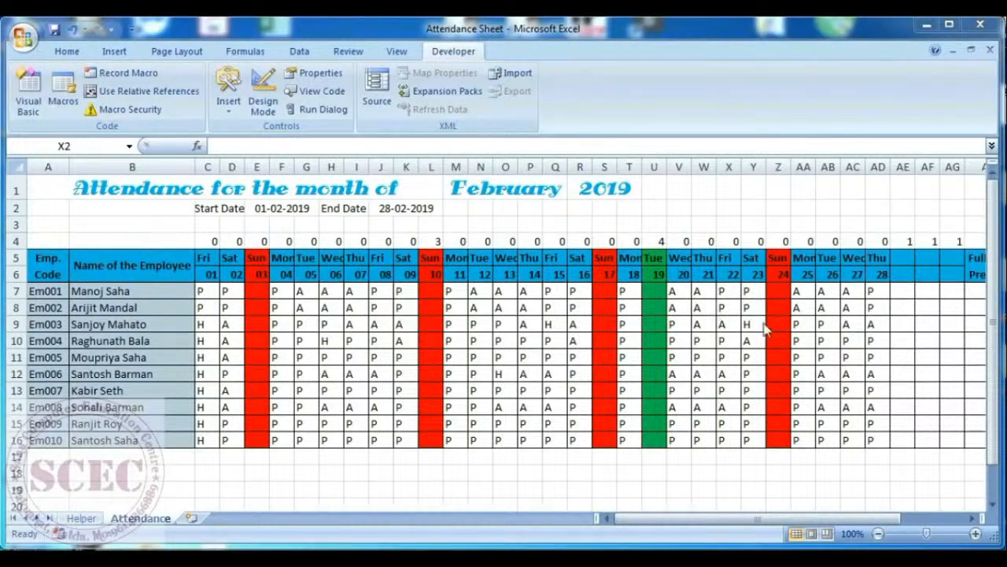
Review the attendance summary formulas in row 7, from Full Day Present in AH7 to Ab Percent in AM7
click(971, 518)
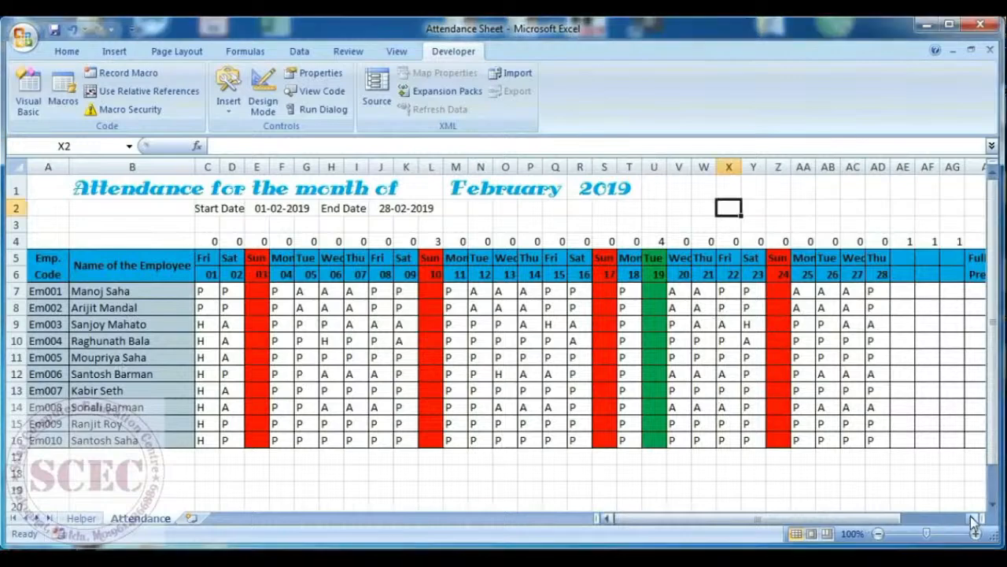
drag(973, 520, 973, 519)
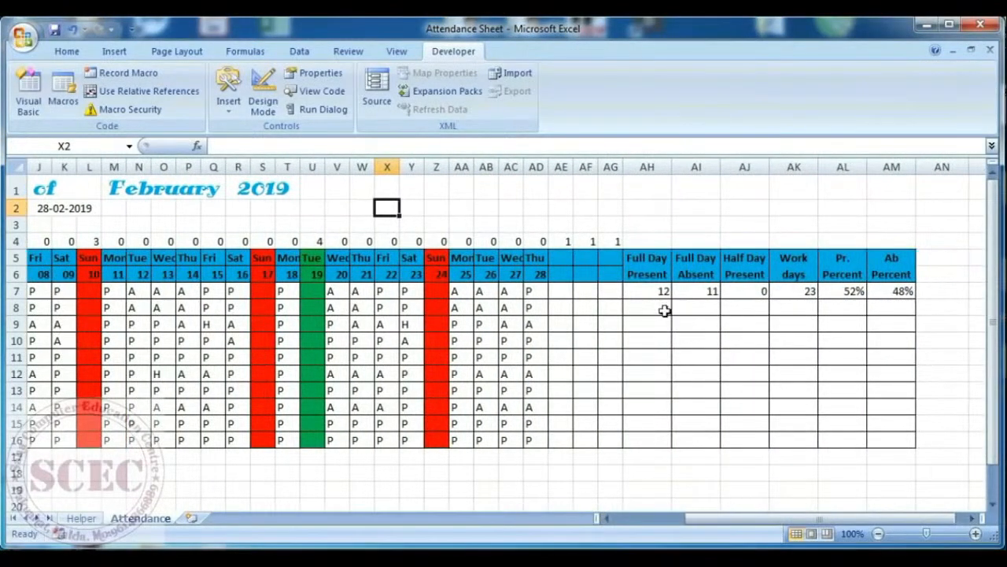
click(646, 292)
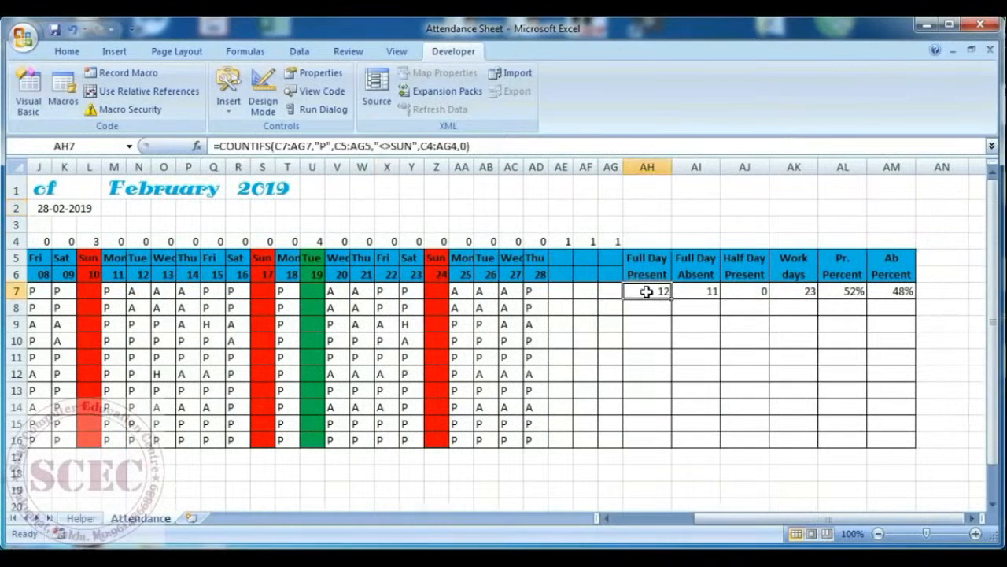
click(701, 294)
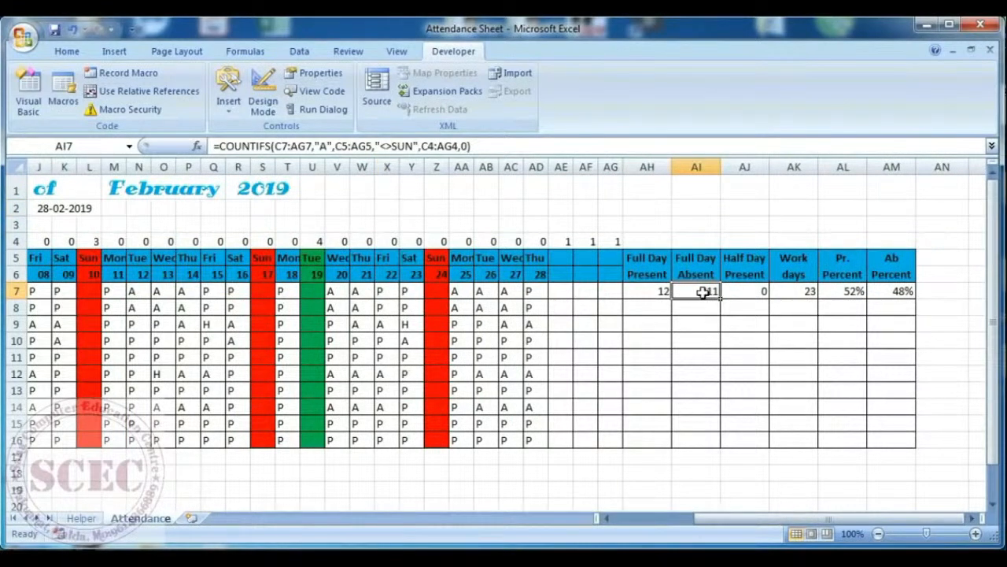
click(746, 291)
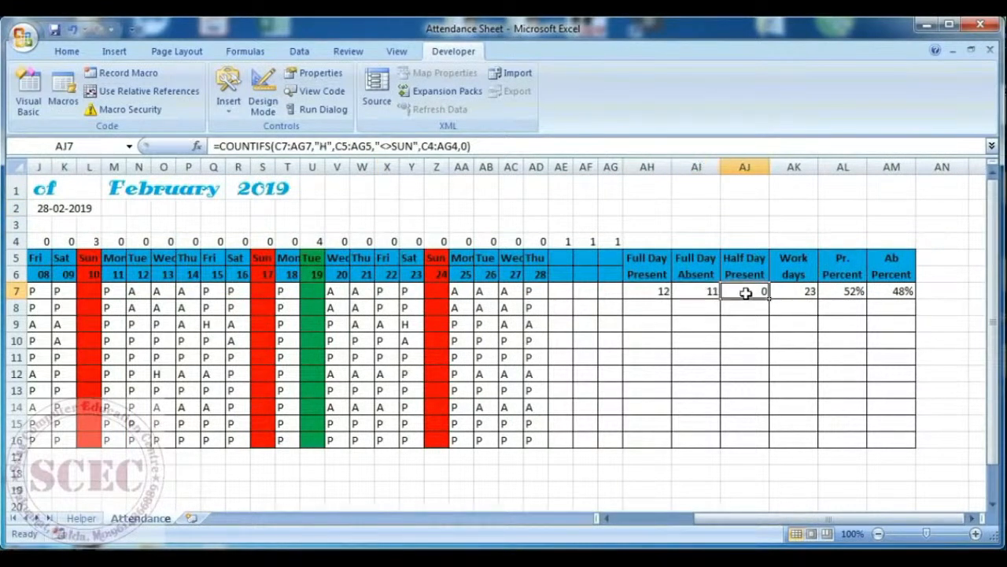
click(799, 292)
click(847, 292)
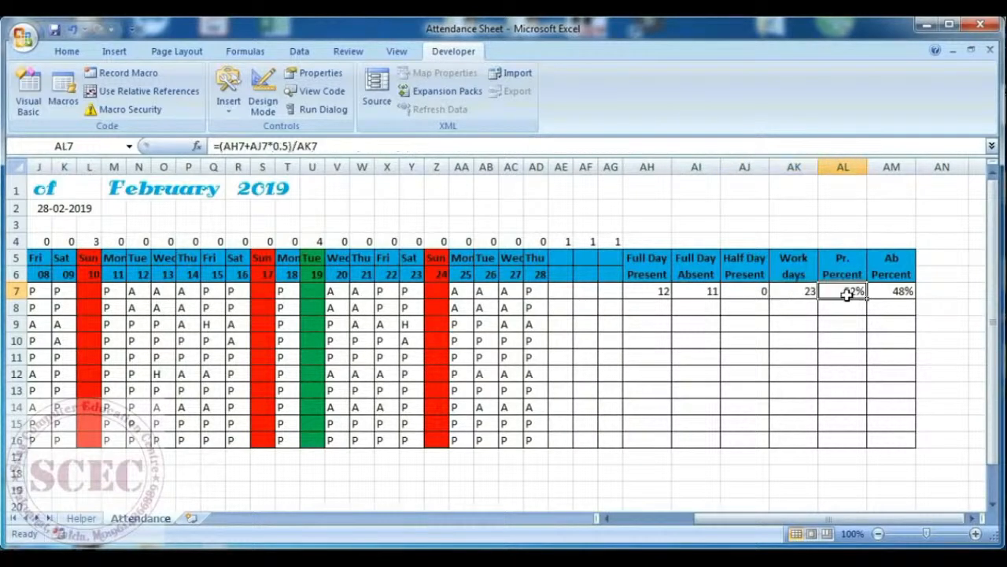
click(885, 293)
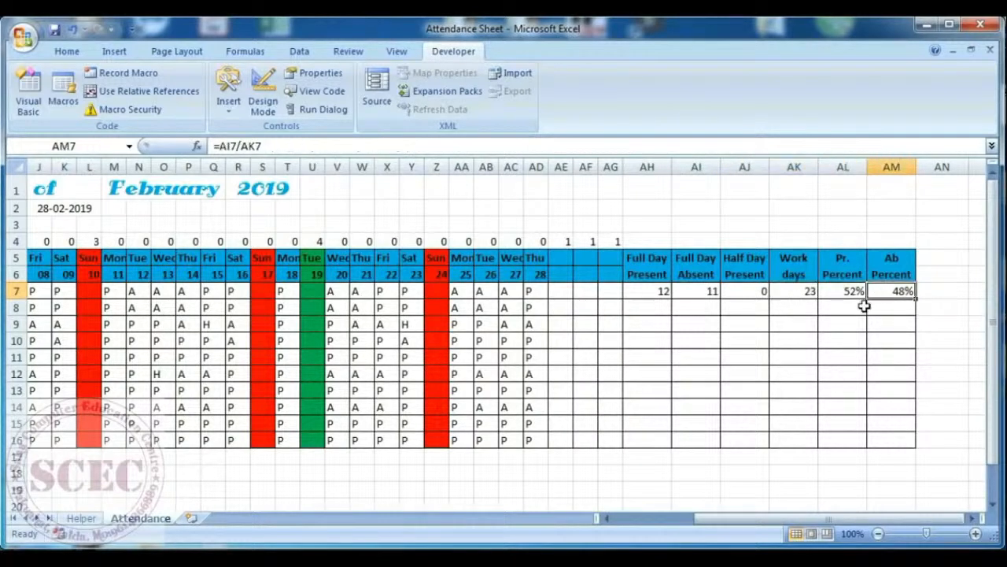
Make the ranges C5:AG5 and C4:AG4 absolute in the Full Day Present formula in AH7 and fill it down to AH16
click(657, 291)
drag(673, 297, 653, 439)
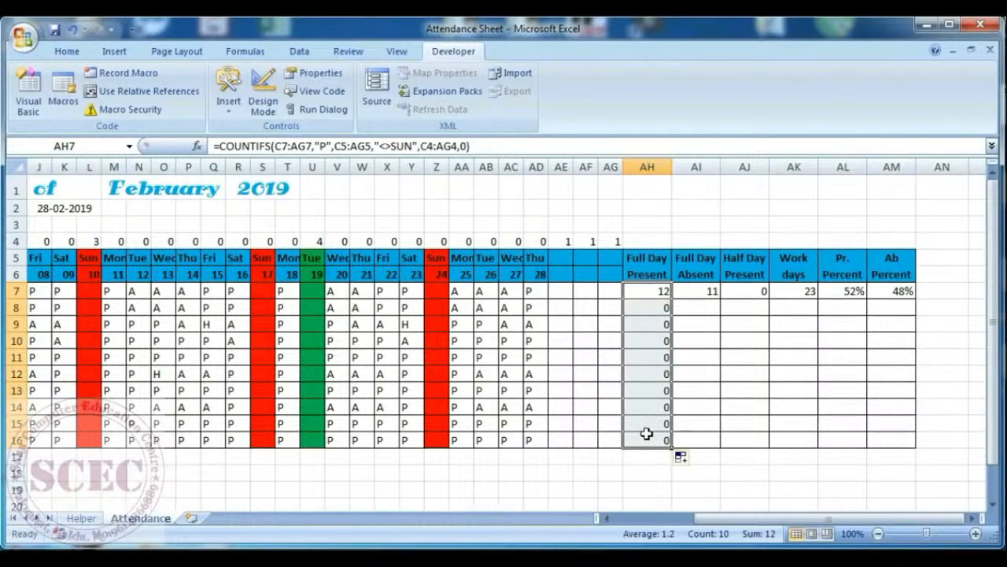
double_click(659, 291)
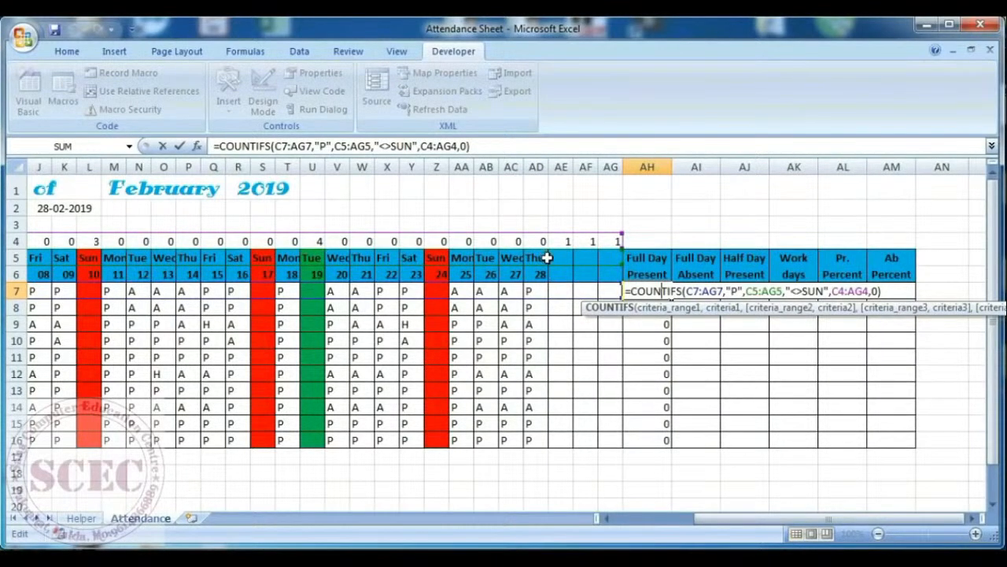
click(754, 291)
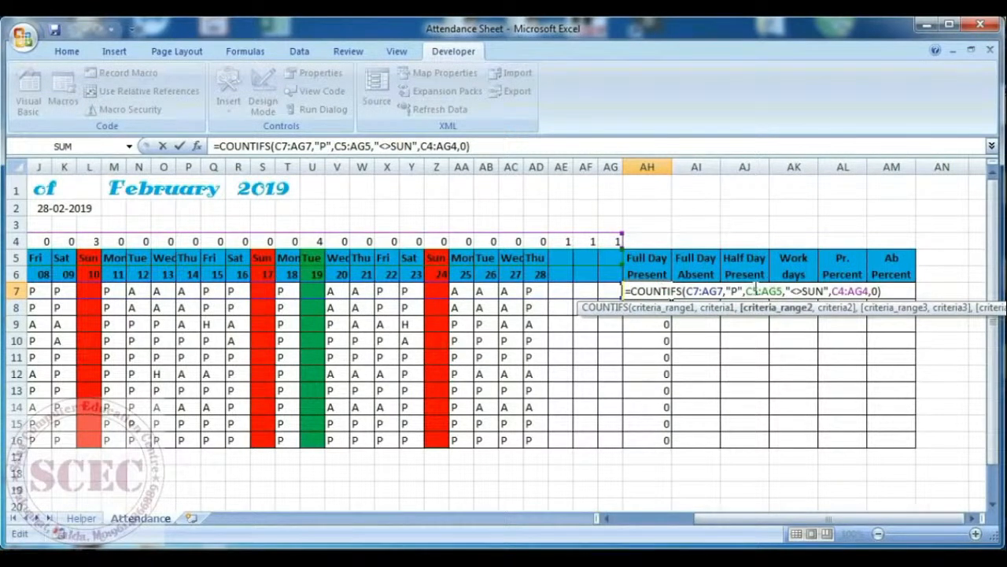
key(F4)
click(786, 291)
key(F4)
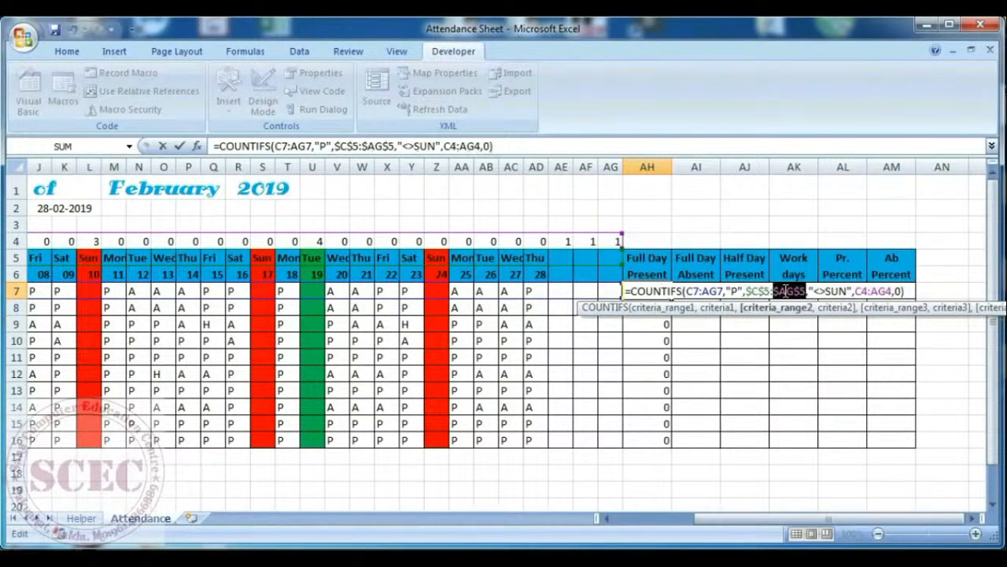
click(863, 291)
key(F4)
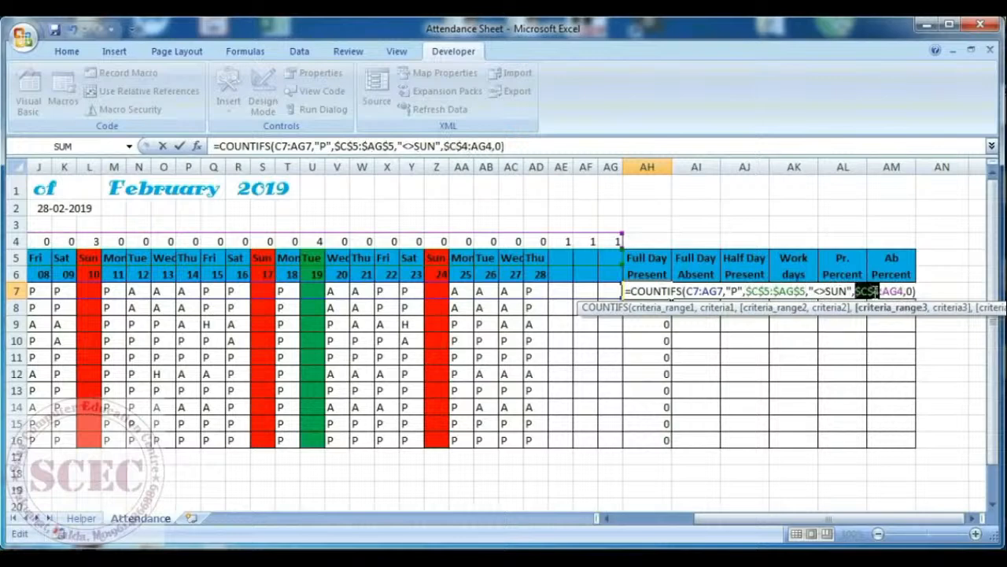
click(897, 291)
key(F4)
key(Return)
click(667, 293)
drag(672, 299, 667, 443)
Make the ranges C5:AG5 and C4:AG4 absolute in the Full Day Absent formula in AI7 and fill it down to AI16
click(712, 292)
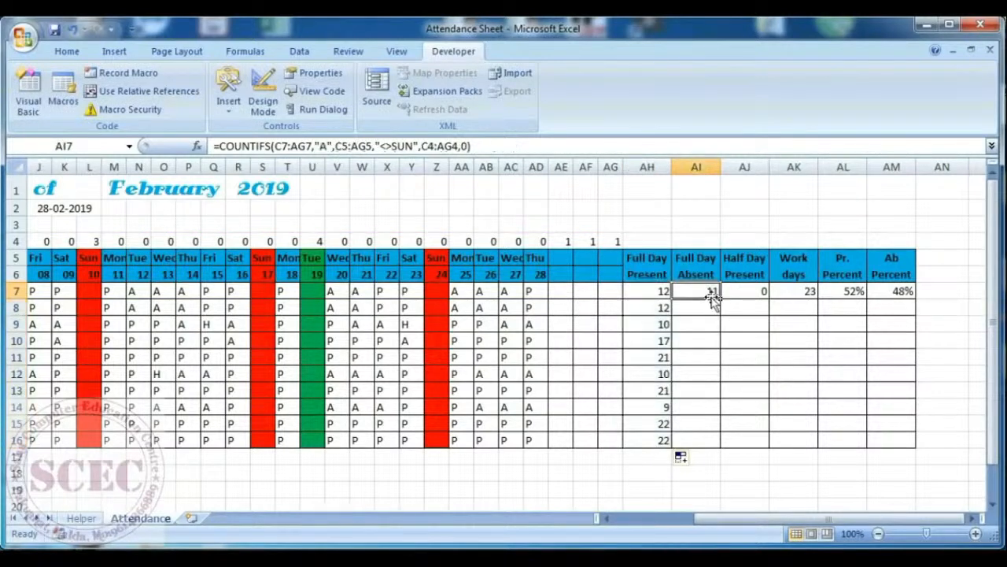
double_click(707, 290)
click(809, 291)
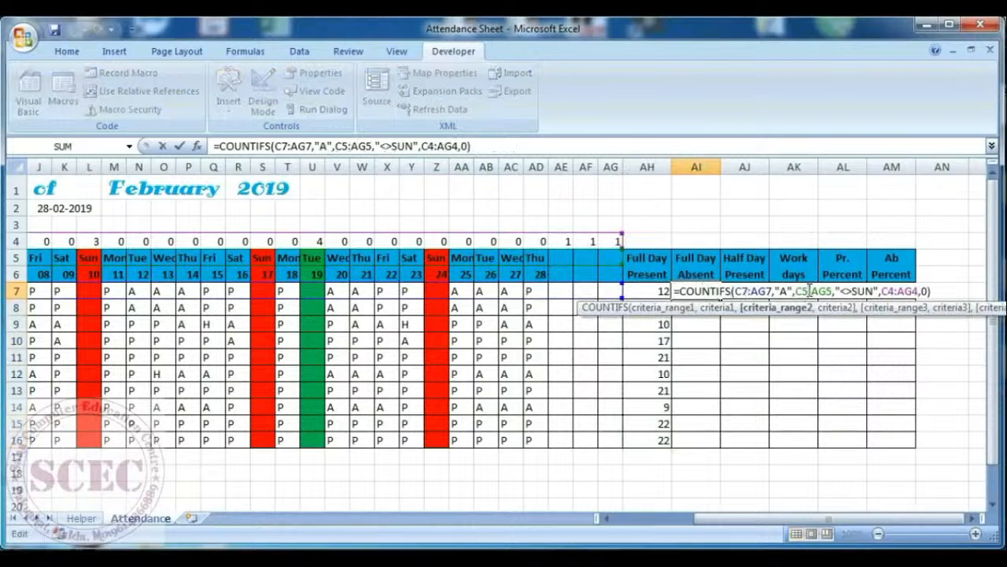
key(F4)
click(838, 291)
key(F4)
click(913, 291)
key(F4)
click(947, 291)
key(F4)
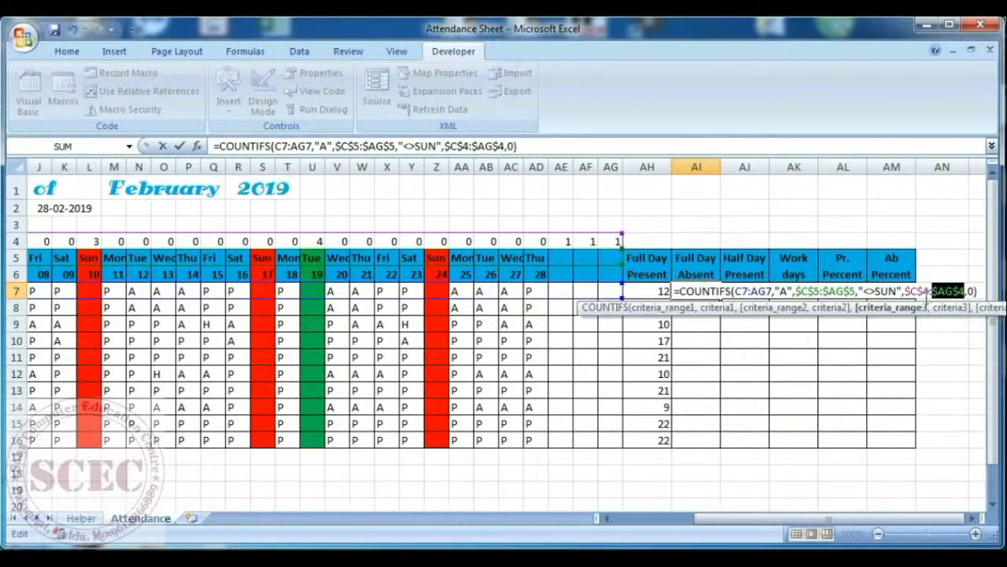
key(Return)
click(716, 293)
drag(722, 300, 708, 449)
Make the ranges C5:AG5 and C4:AG4 absolute in the Half Day Present formula in AJ7 and fill it down to AJ16
click(760, 293)
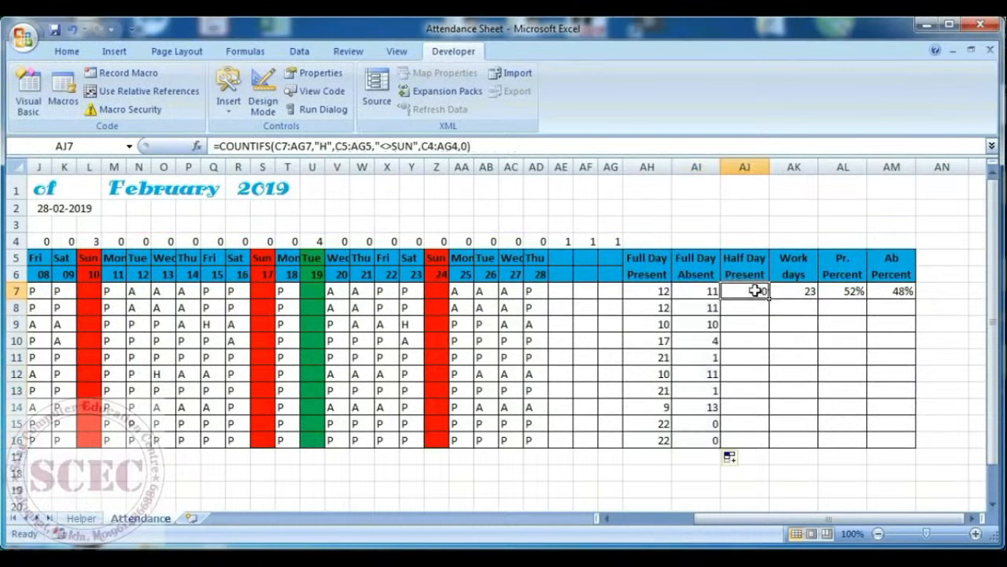
double_click(755, 291)
click(884, 292)
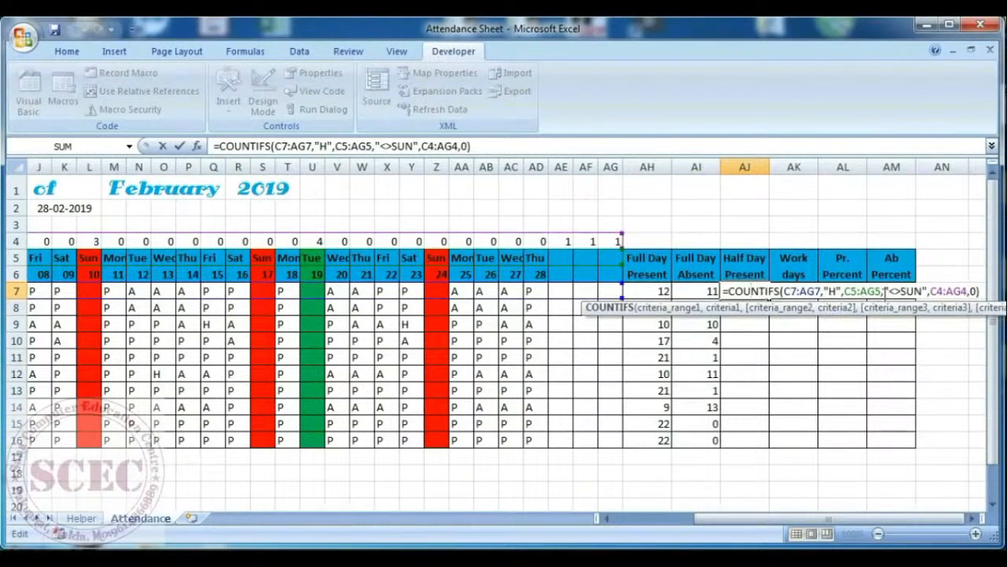
click(860, 291)
key(F4)
click(907, 293)
key(F4)
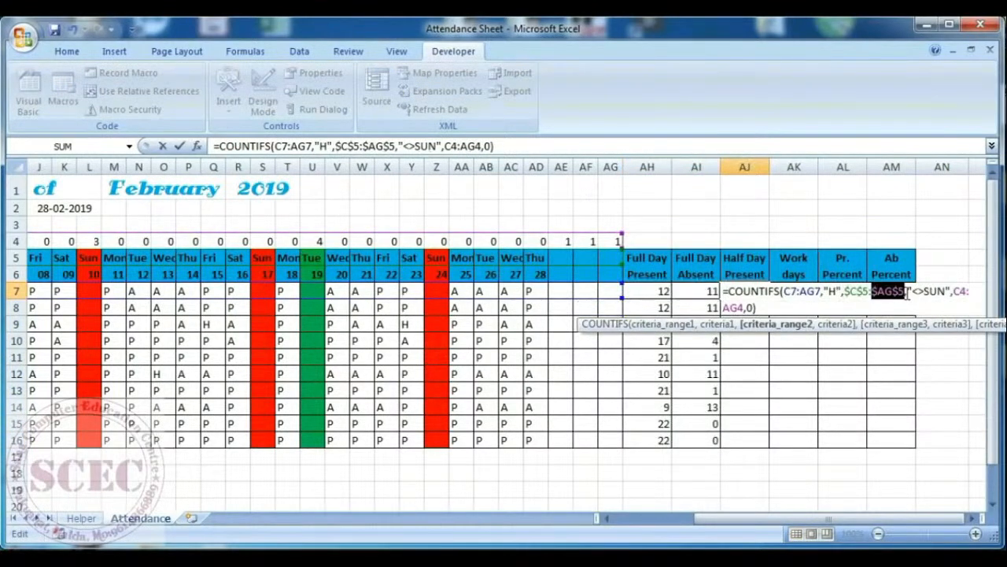
click(950, 297)
key(F4)
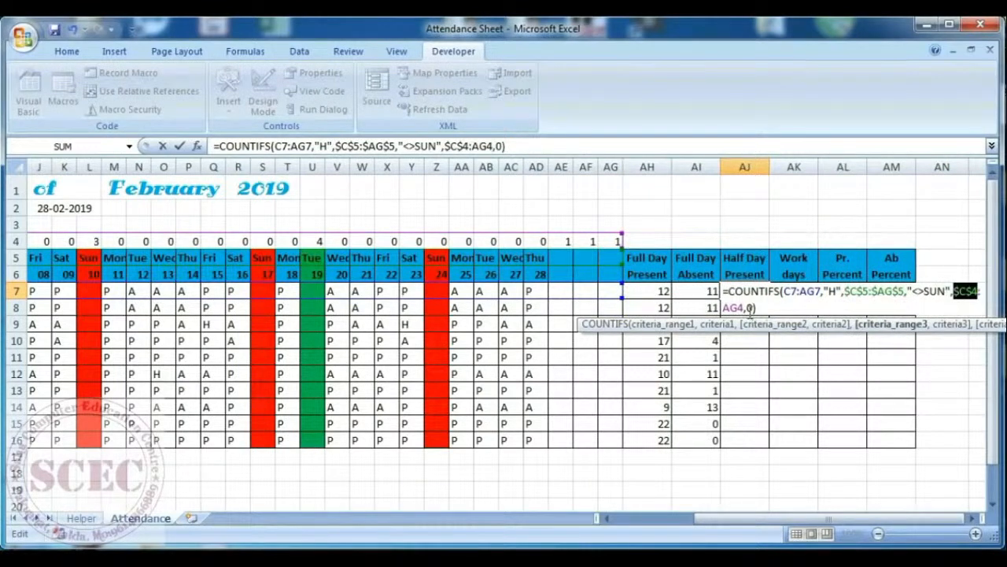
click(750, 309)
key(F4)
key(Return)
click(762, 295)
drag(771, 298, 768, 444)
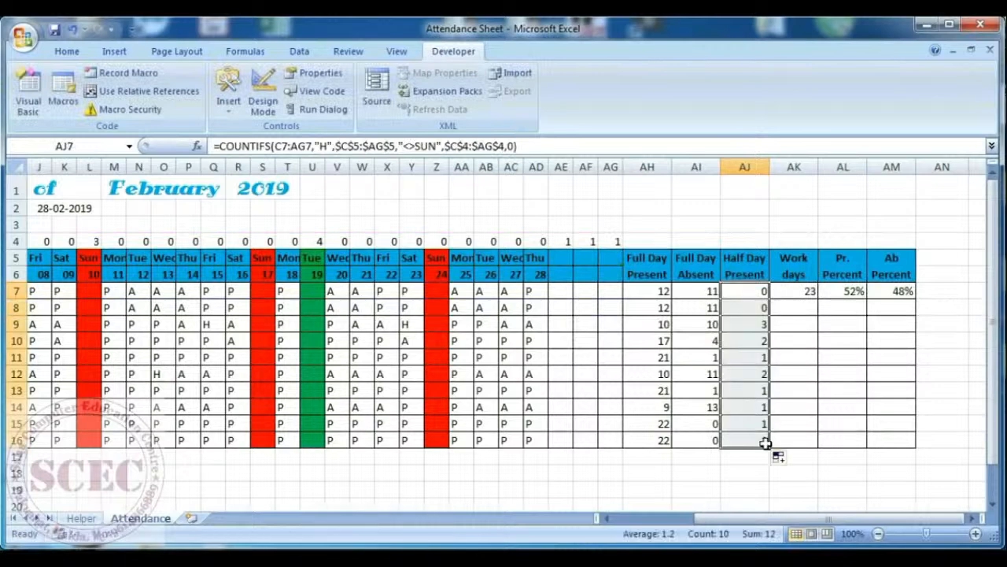
Make the ranges C5:AG5 and C4:AG4 absolute in the Work days formula in AK7 and fill it down to AK16
double_click(803, 290)
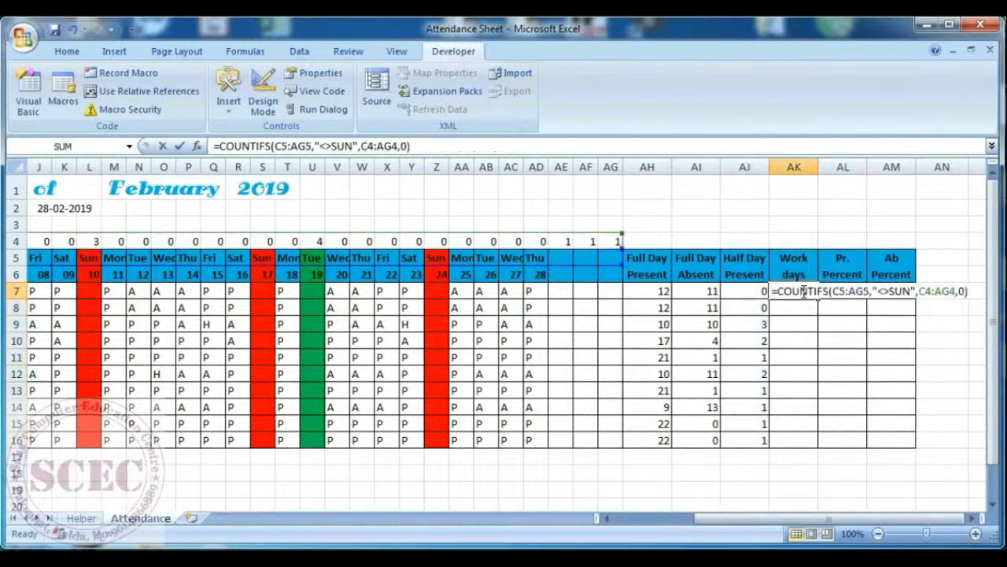
click(840, 291)
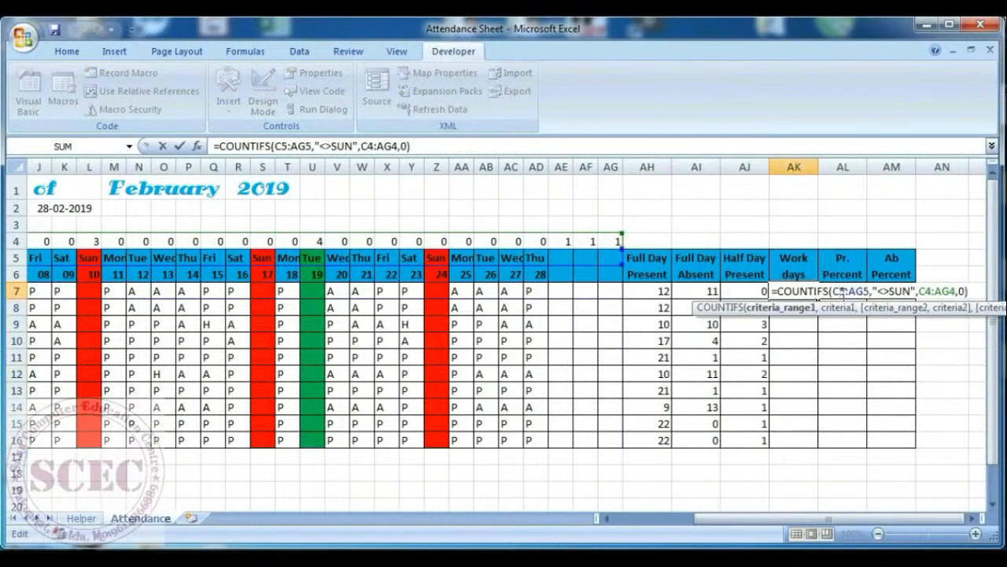
key(F4)
double_click(873, 292)
key(F4)
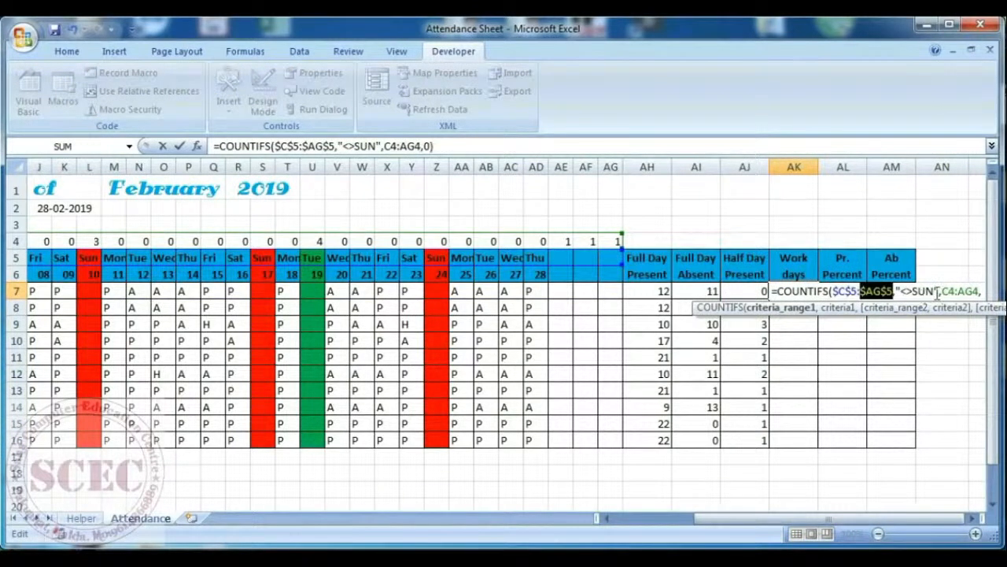
double_click(948, 291)
key(F4)
double_click(799, 306)
key(F4)
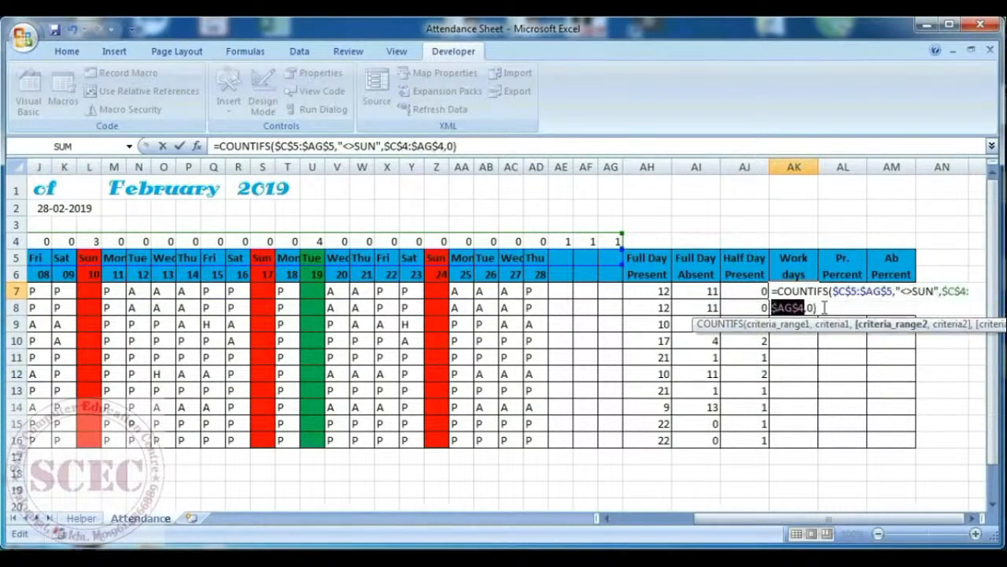
key(Return)
click(811, 296)
drag(819, 299, 793, 436)
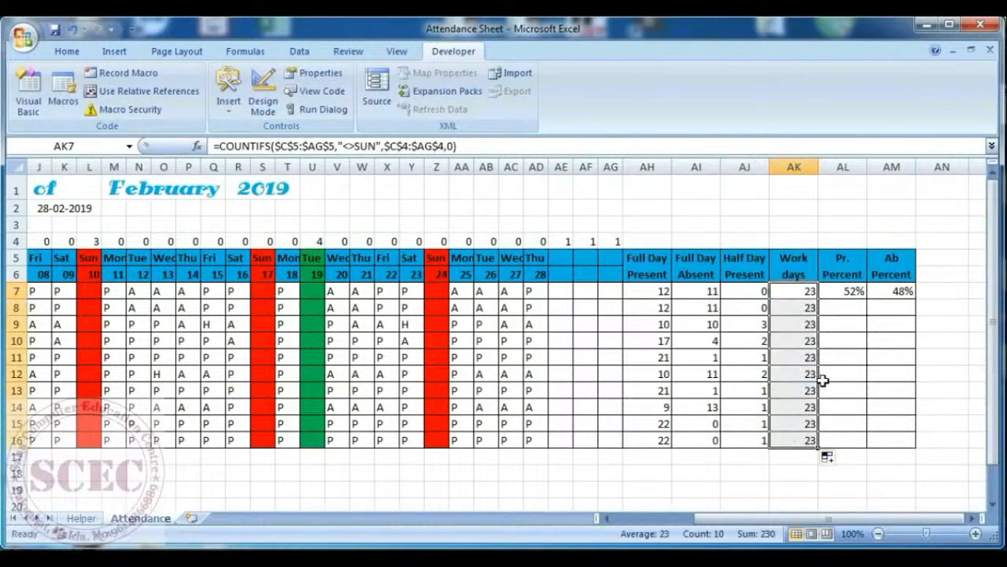
Fill the Pr. Percent and Ab Percent formulas in AL7:AM7 down to row 16
click(847, 292)
drag(850, 291, 892, 443)
click(863, 389)
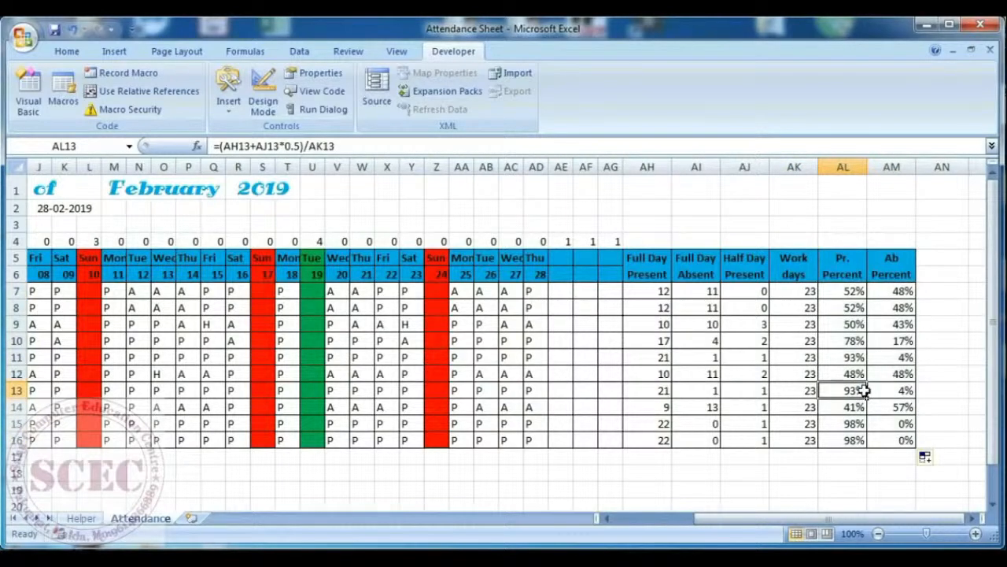
Draw a rectangle about 0.31 by 1.31 inches in row 1, beside the year in the sheet header
click(850, 308)
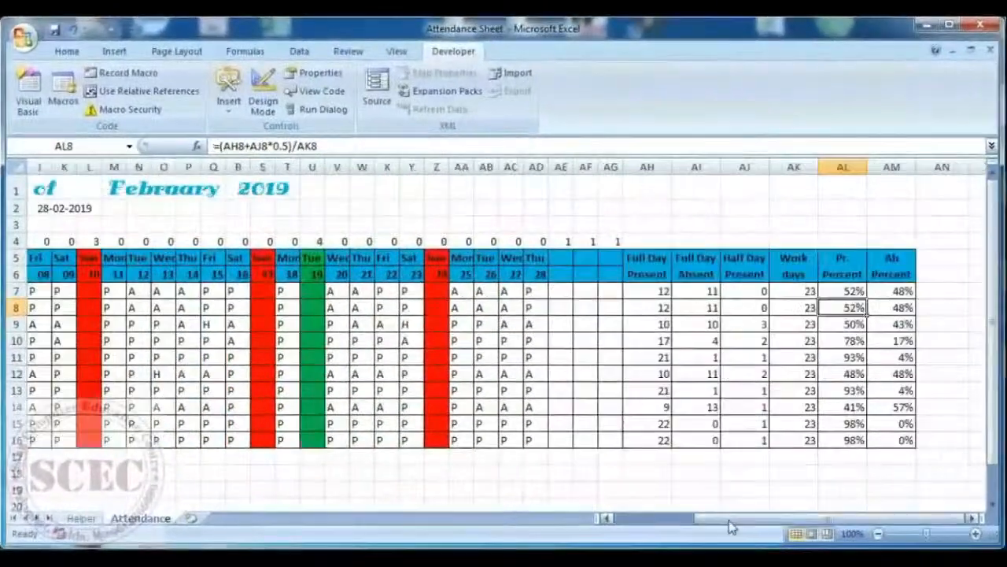
drag(787, 519, 640, 522)
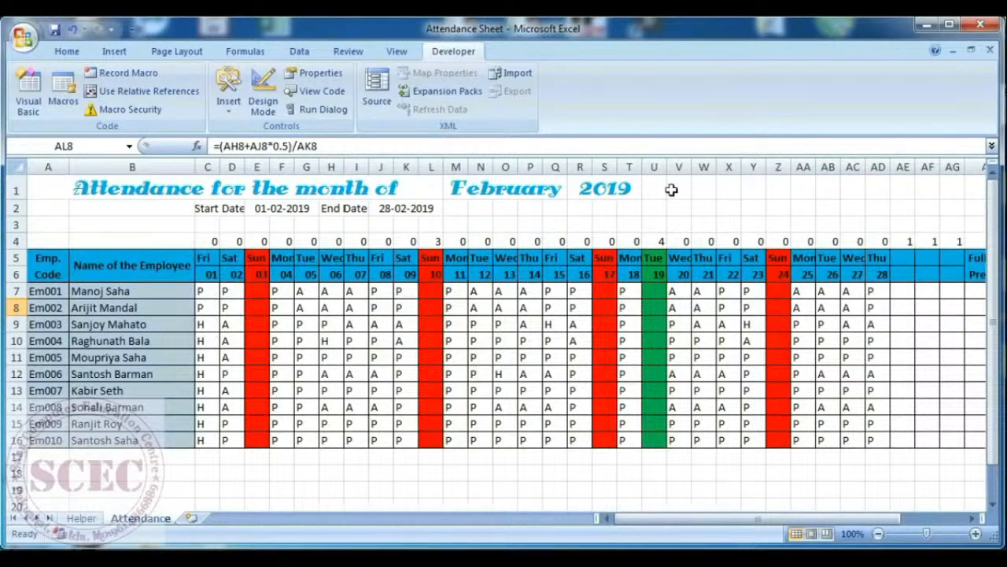
click(110, 52)
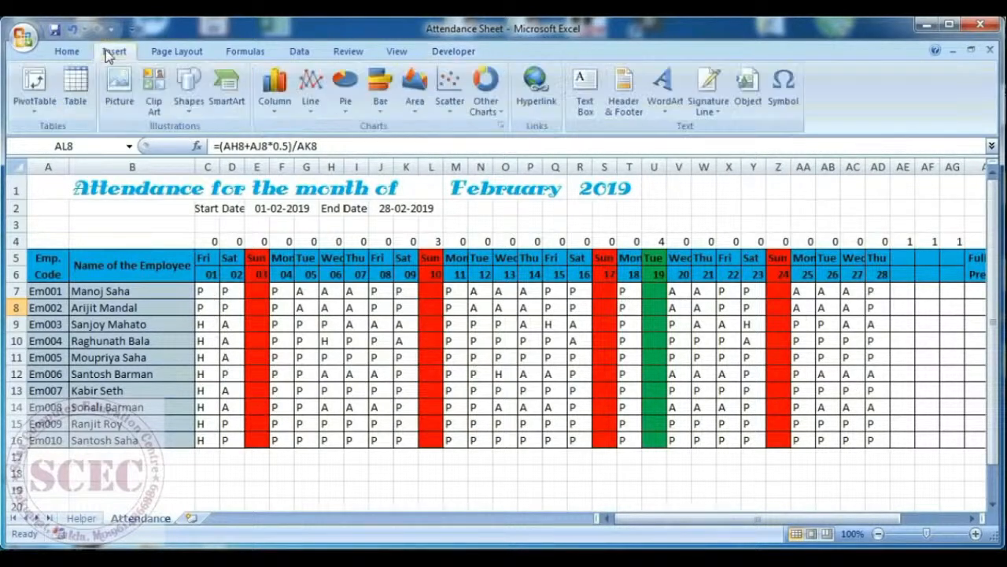
click(189, 88)
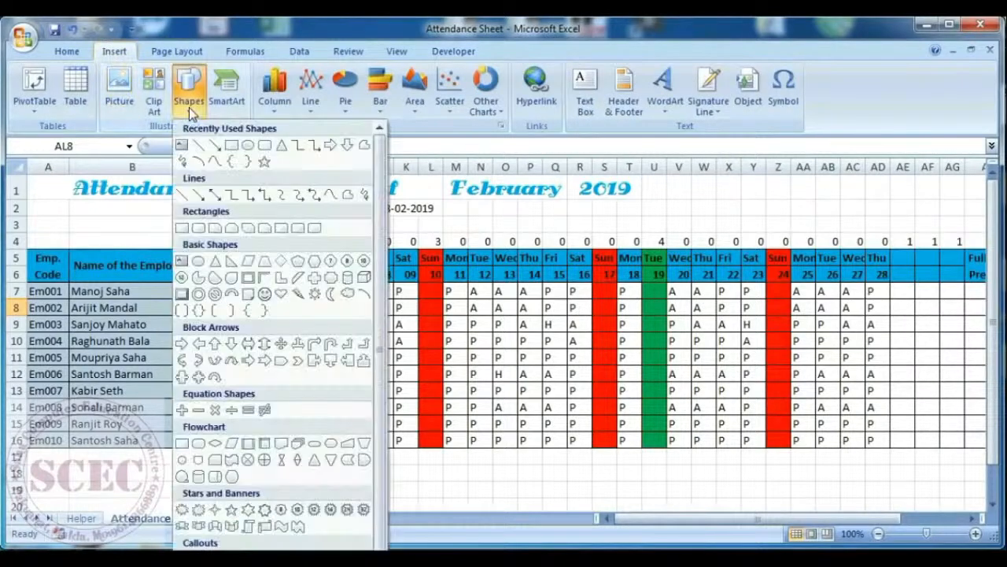
click(231, 145)
drag(655, 179, 760, 203)
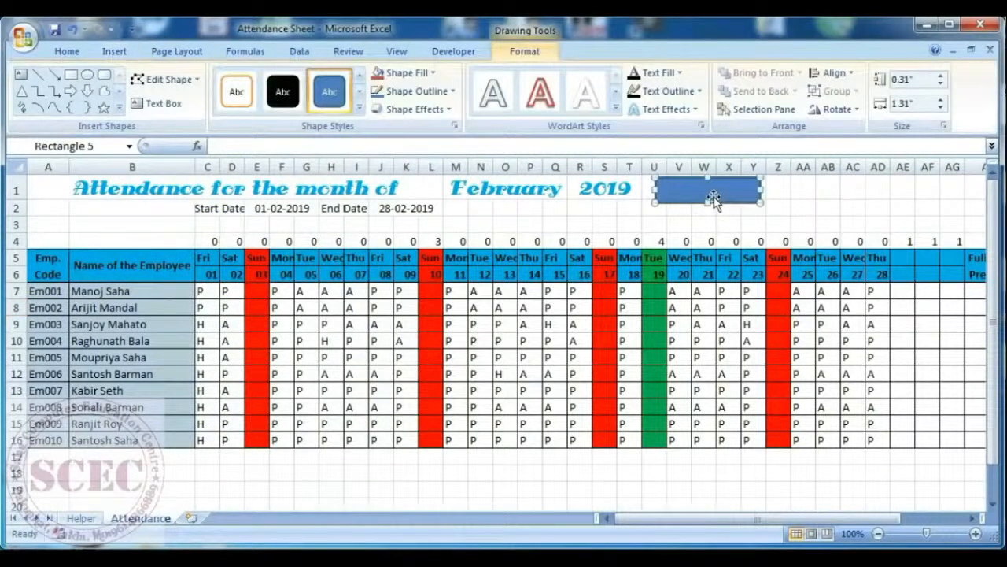
Apply the glossy purple shape style to the rectangle and place a copy of it beside the original over columns Z to AD
click(359, 109)
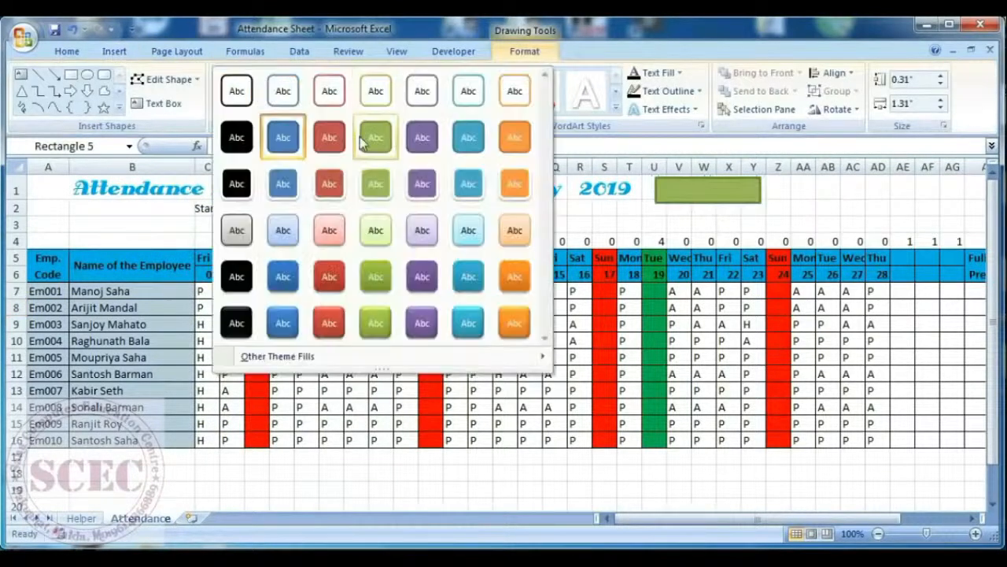
click(420, 320)
drag(687, 193, 805, 194)
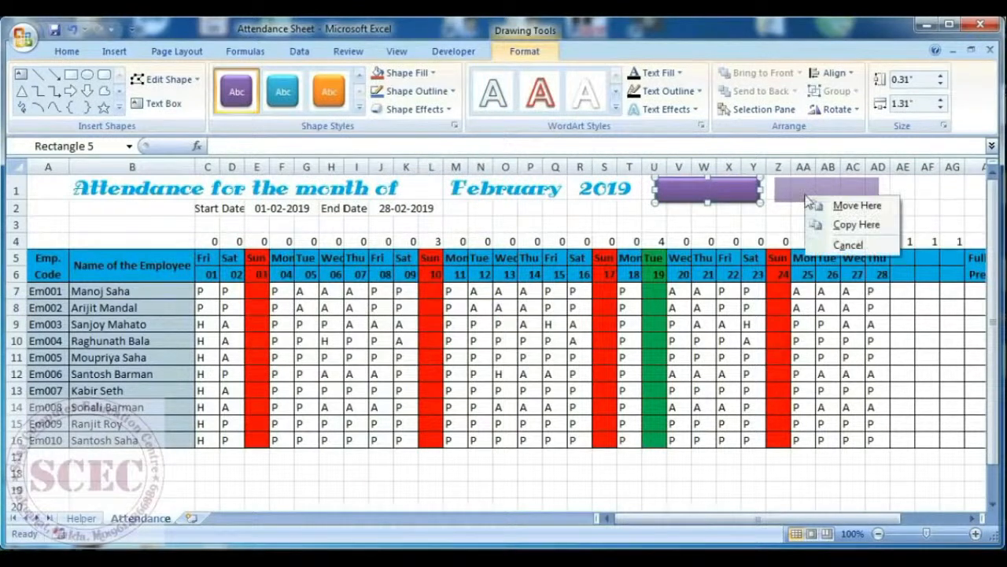
click(836, 224)
Add the text COPY SHEET to the first purple rectangle
click(699, 189)
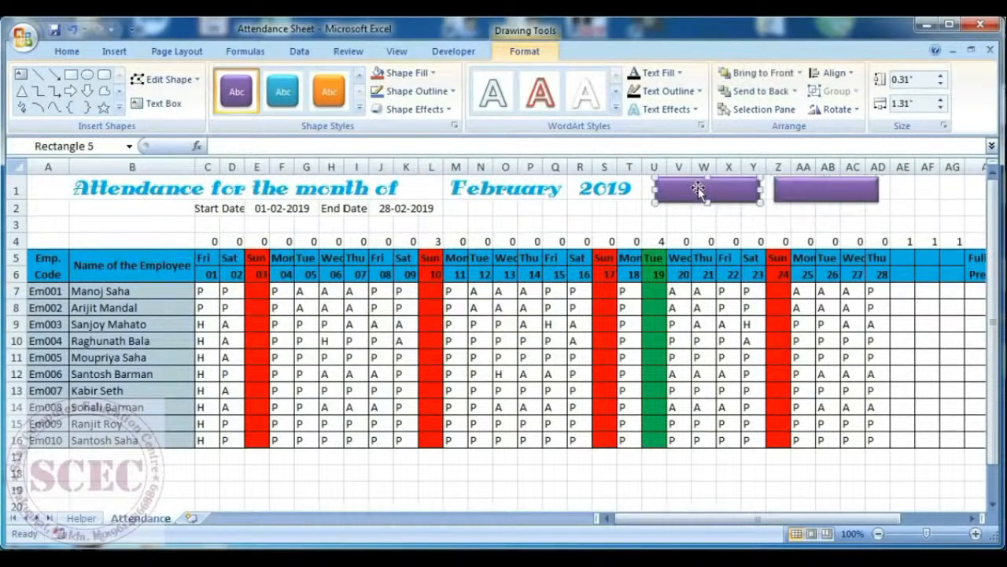
right_click(700, 189)
click(730, 252)
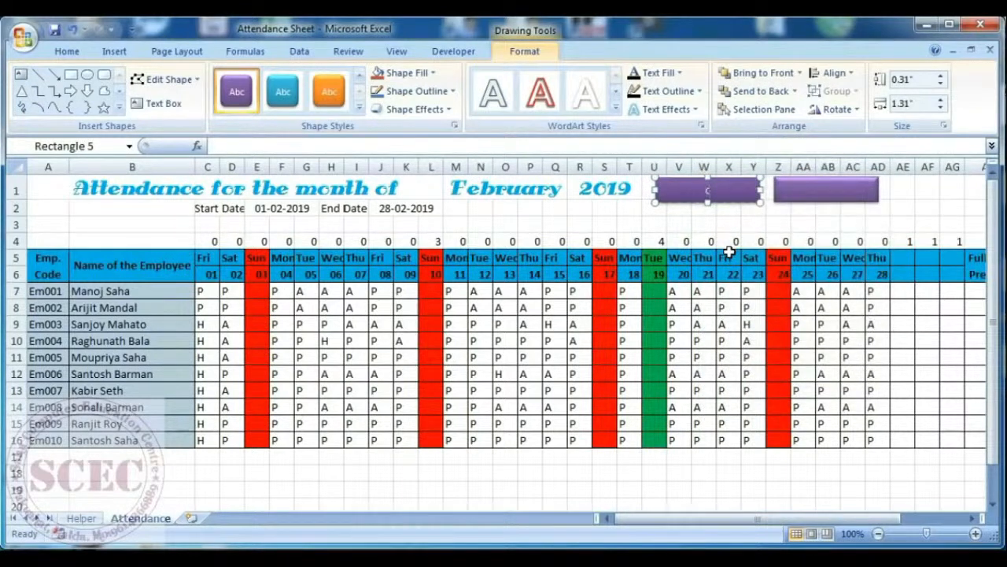
text(COPY SHEET)
Format the COPY SHEET label in bold Andalus at size 14
key(ctrl+a)
click(67, 53)
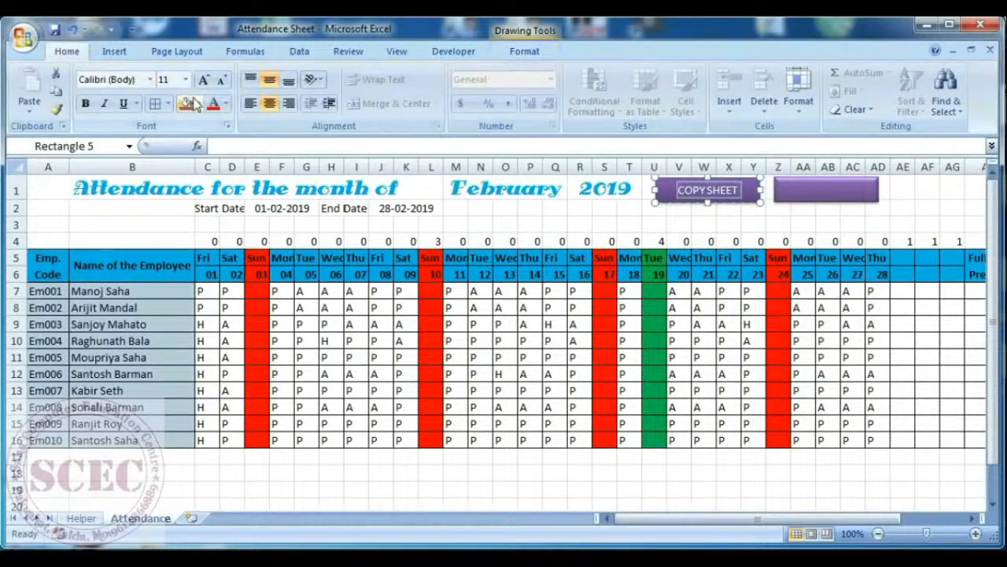
click(150, 80)
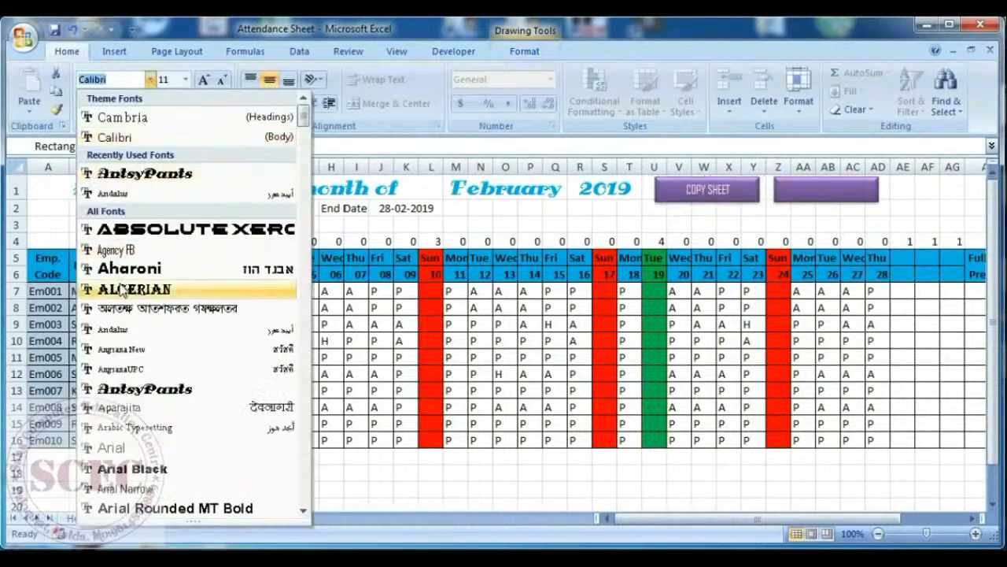
click(132, 331)
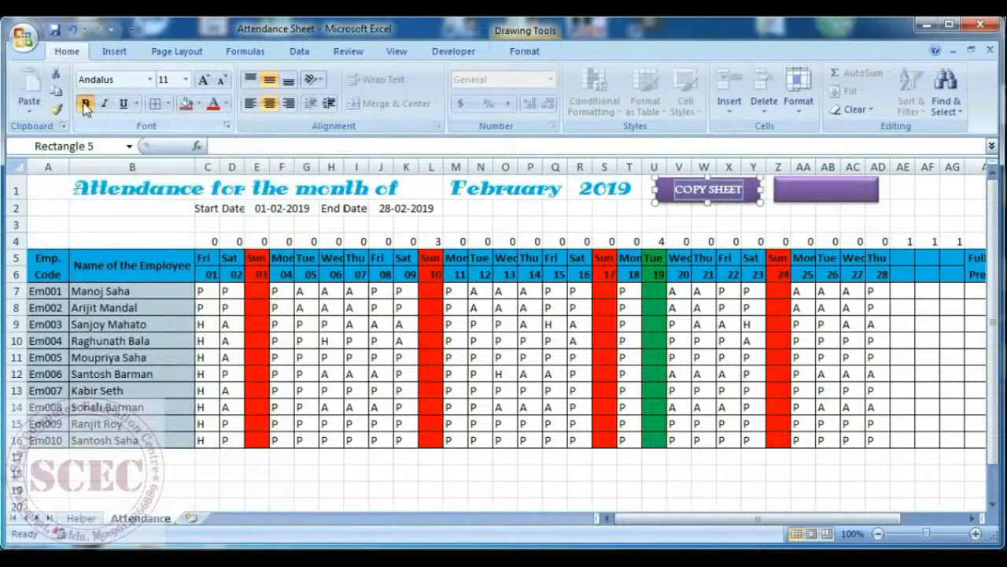
click(203, 82)
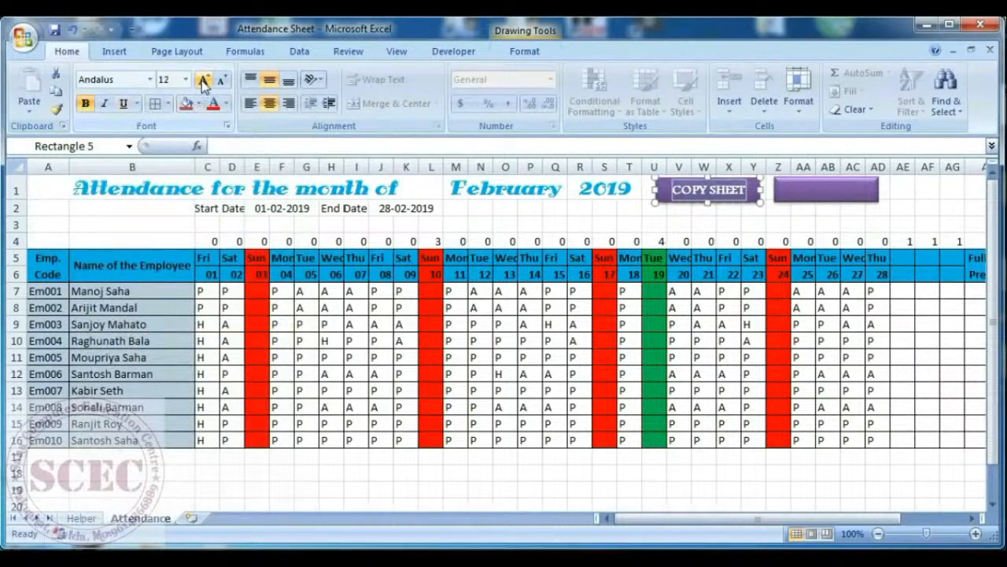
click(203, 82)
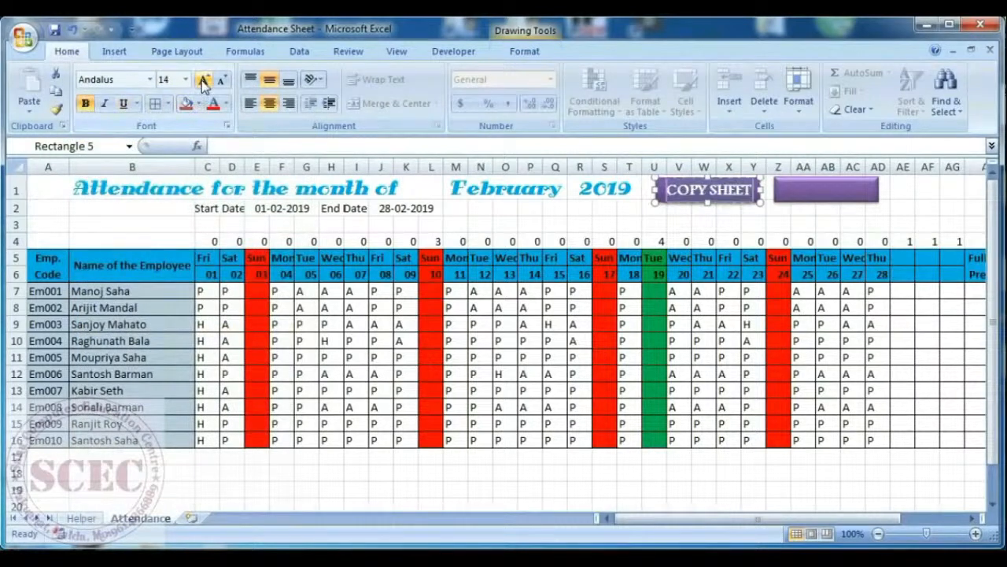
Add the text CLEAR SHEET to the second purple rectangle
right_click(811, 195)
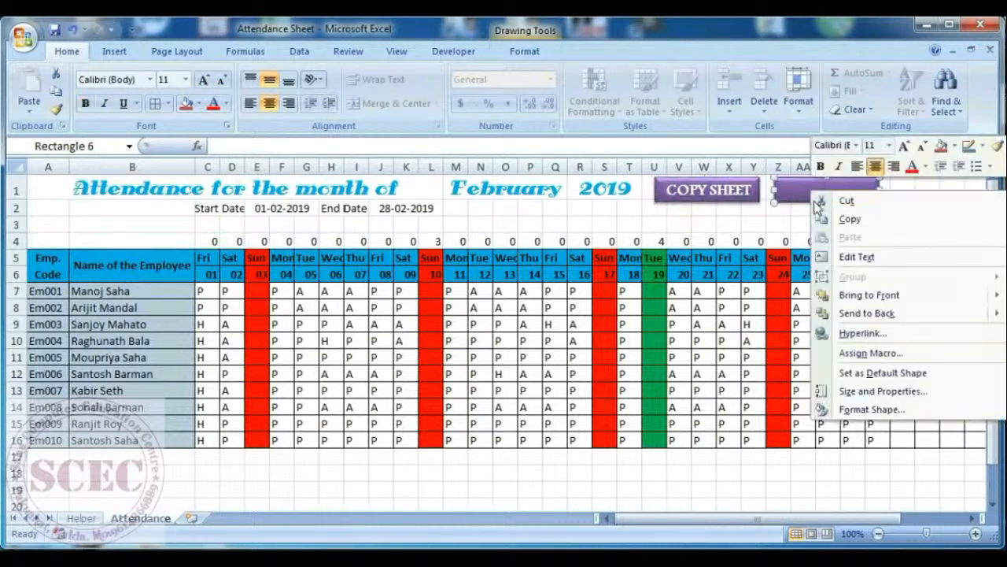
click(839, 253)
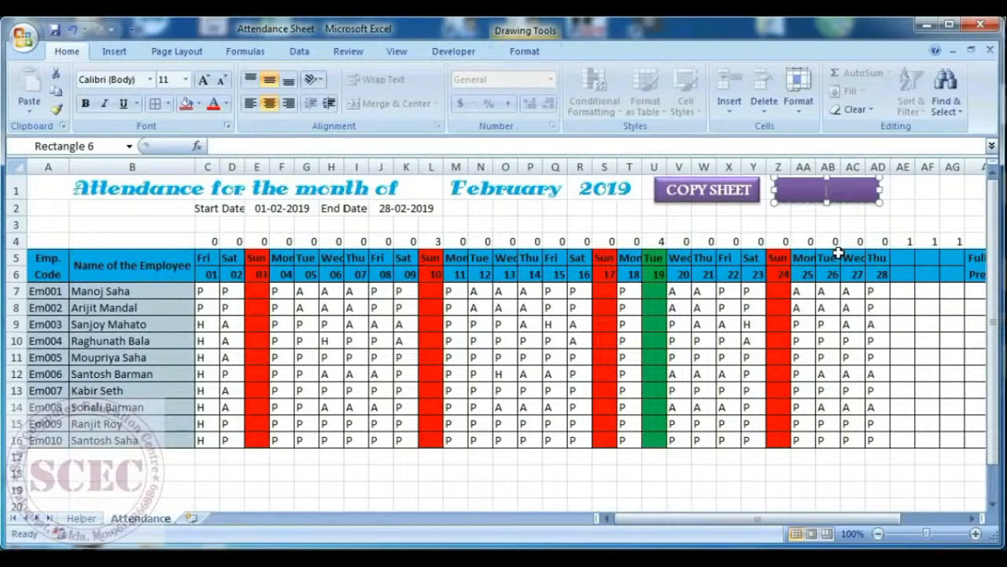
text(CLEAR SHEET)
Format the CLEAR SHEET label in bold Andalus at size 14
drag(796, 191, 888, 192)
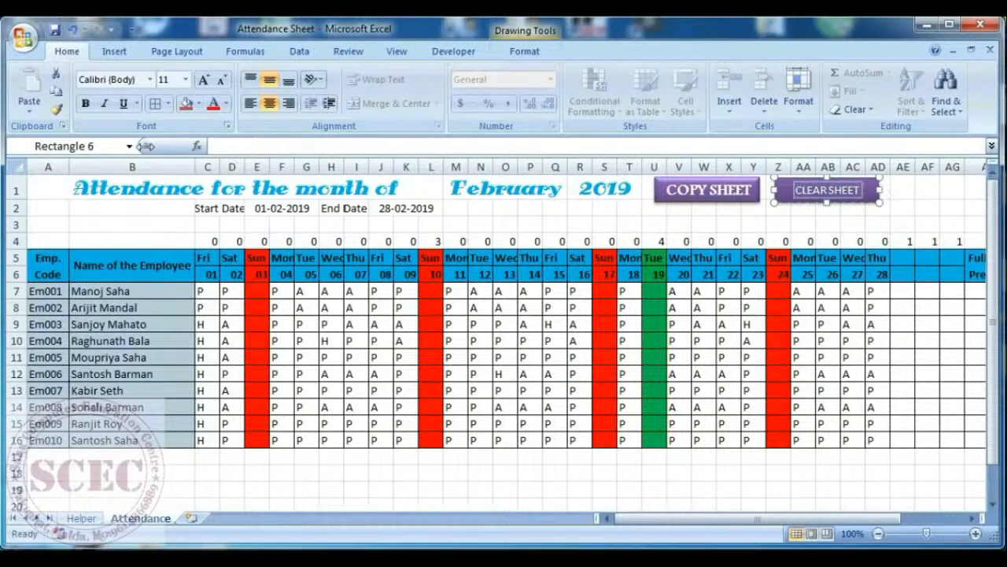
click(149, 79)
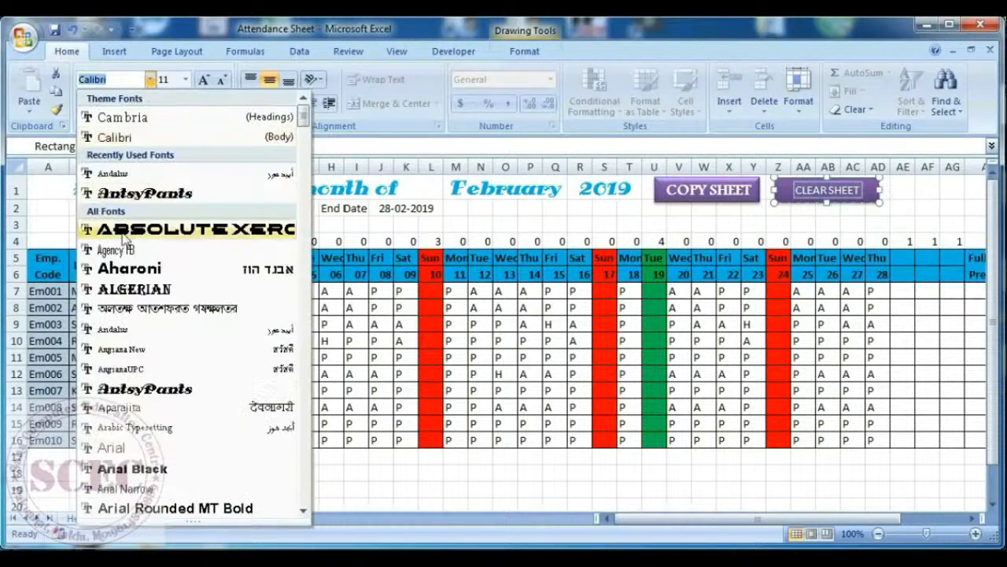
click(127, 331)
click(204, 83)
click(204, 84)
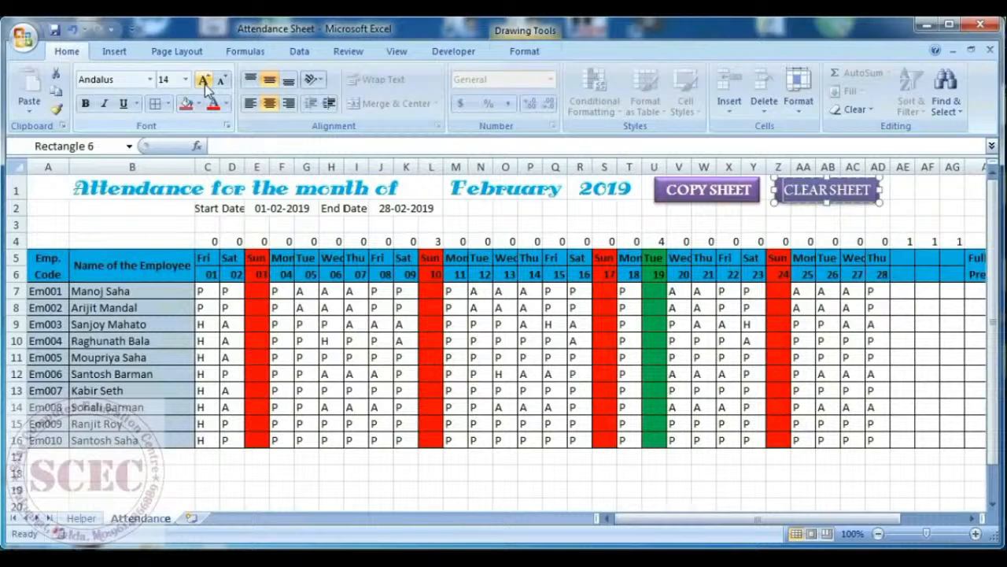
click(84, 104)
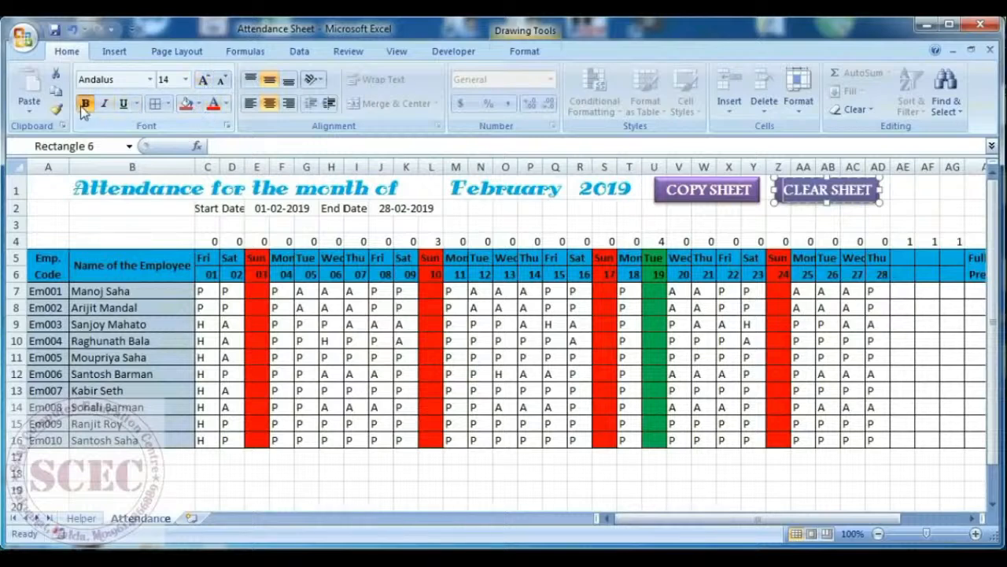
click(591, 229)
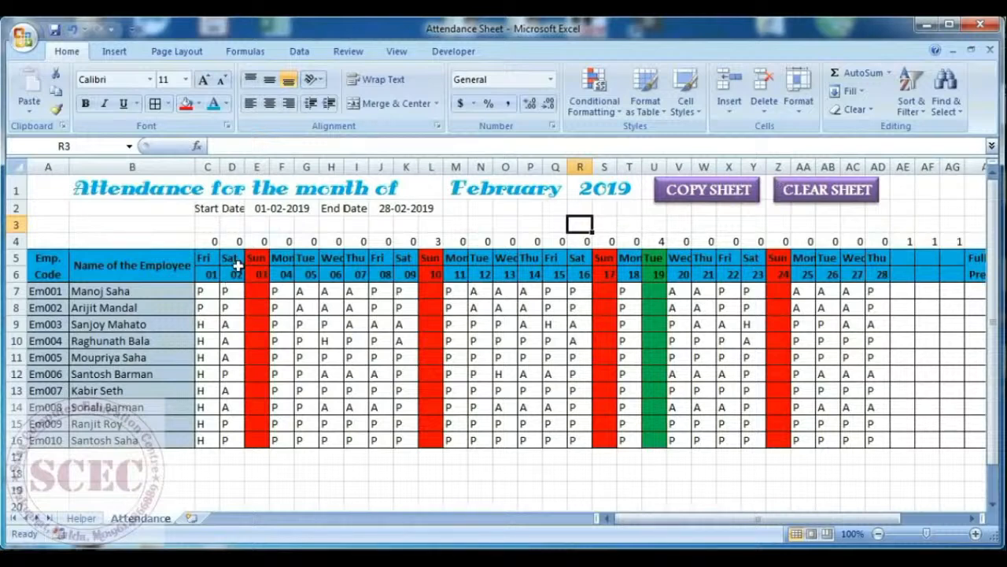
View the workbook's Visual Basic project and check the Show Developer tab in the Ribbon option in Excel Options
click(450, 52)
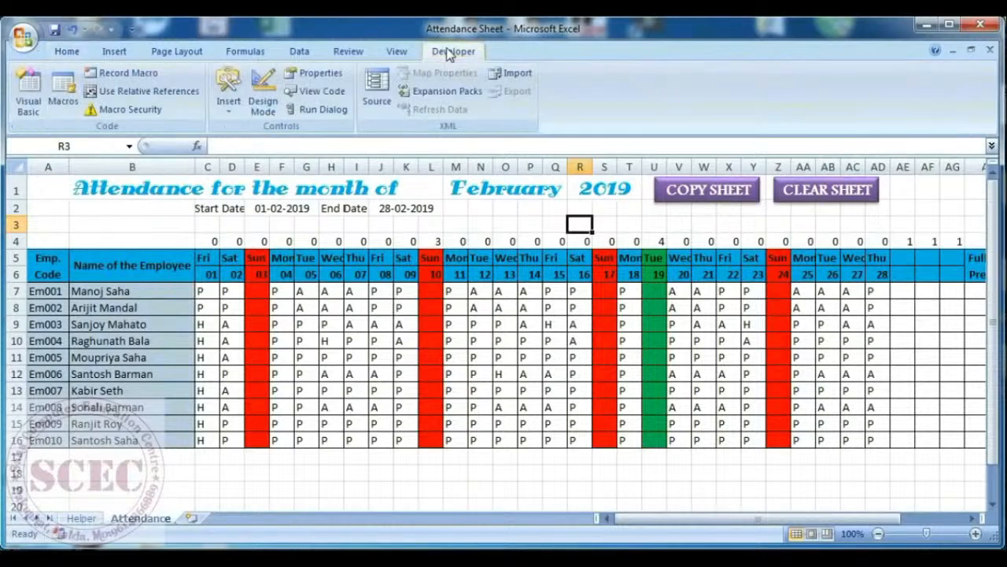
click(30, 93)
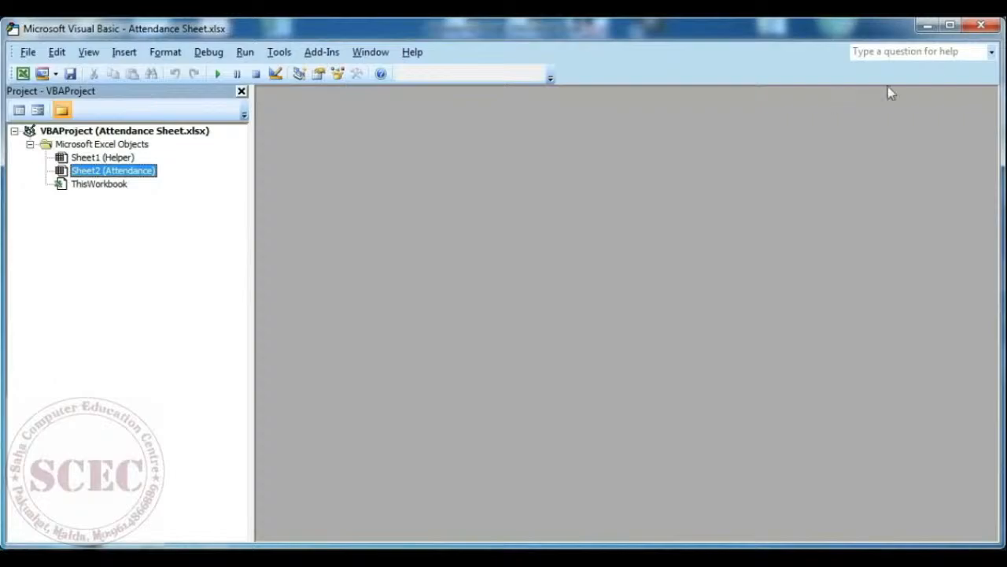
click(981, 27)
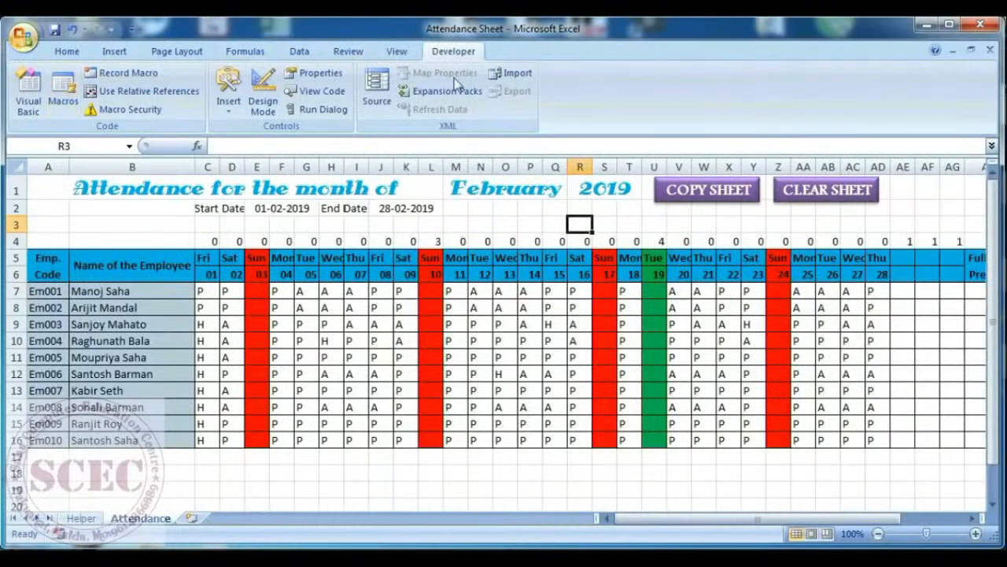
click(23, 39)
click(243, 399)
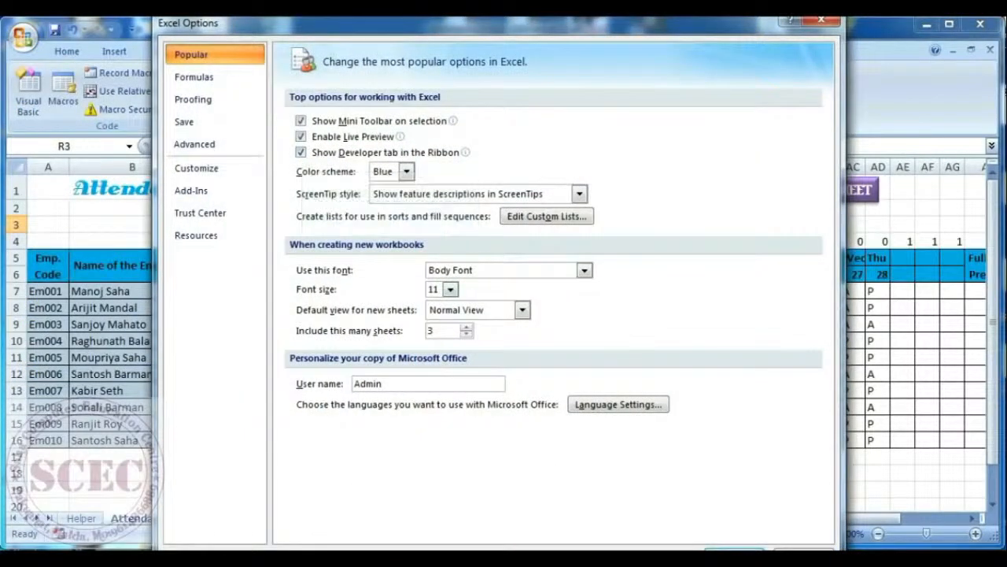
click(733, 551)
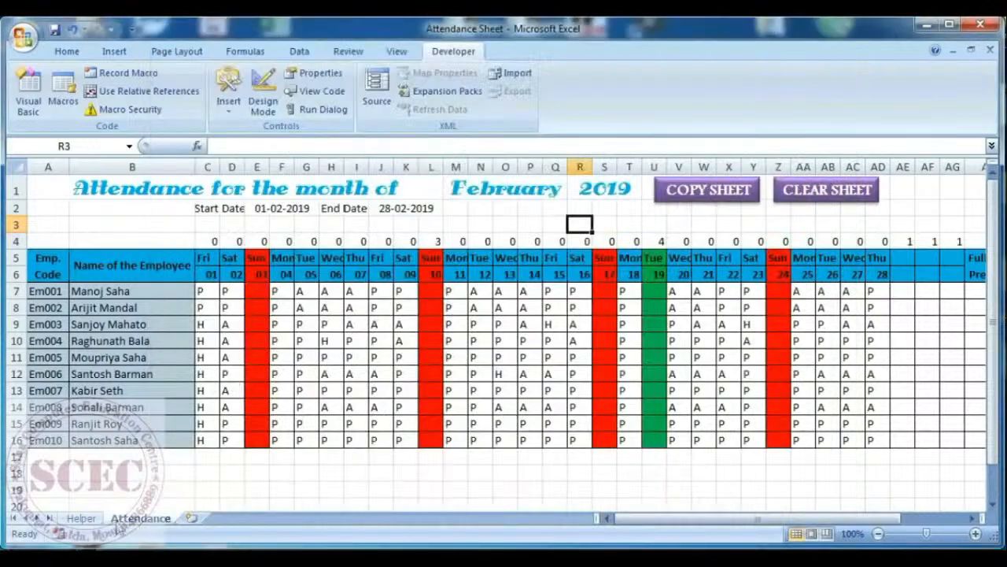
Open the Attendance sheet's code view, close its empty code window and insert a new module into the VBA project
right_click(142, 522)
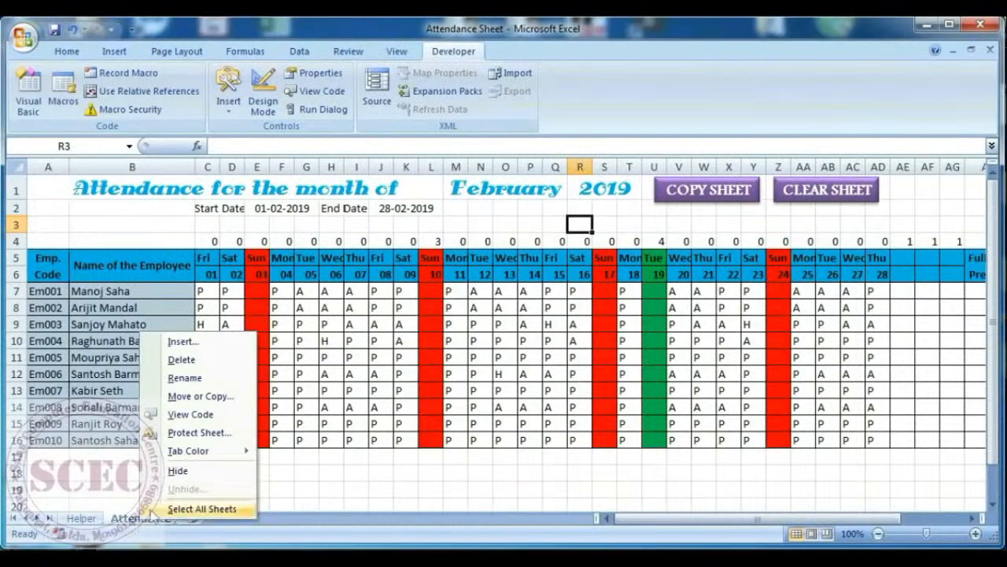
click(177, 420)
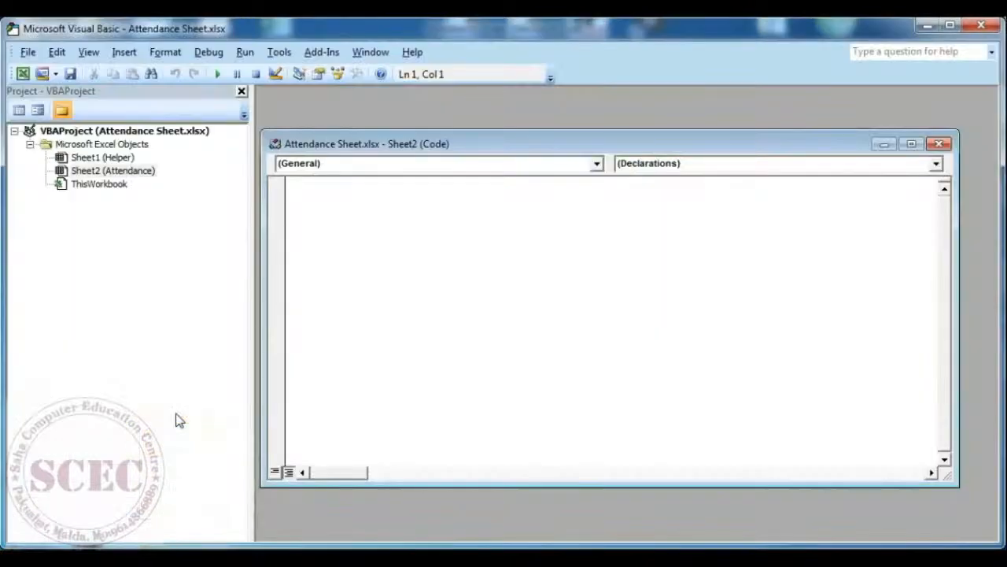
click(938, 144)
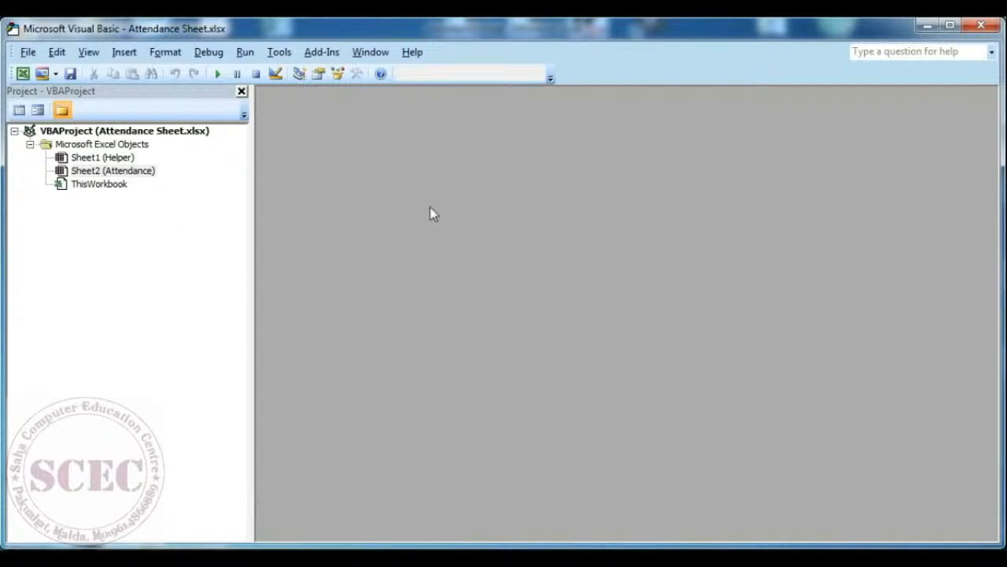
click(123, 53)
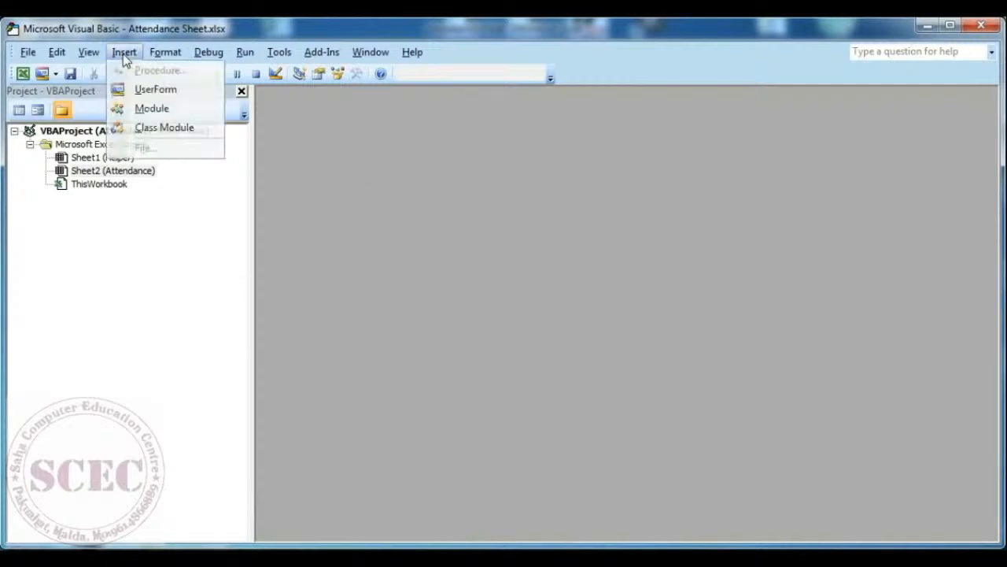
click(147, 108)
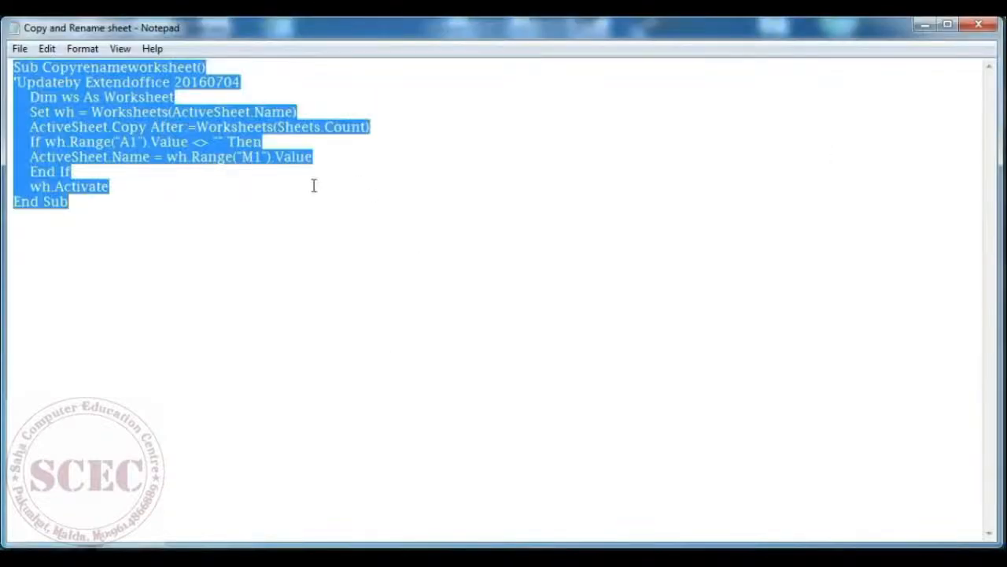
Copy the full Copyrenameworksheet macro from the Notepad file Copy and Rename sheet and paste it into Module1
drag(15, 69, 168, 204)
click(48, 50)
click(73, 110)
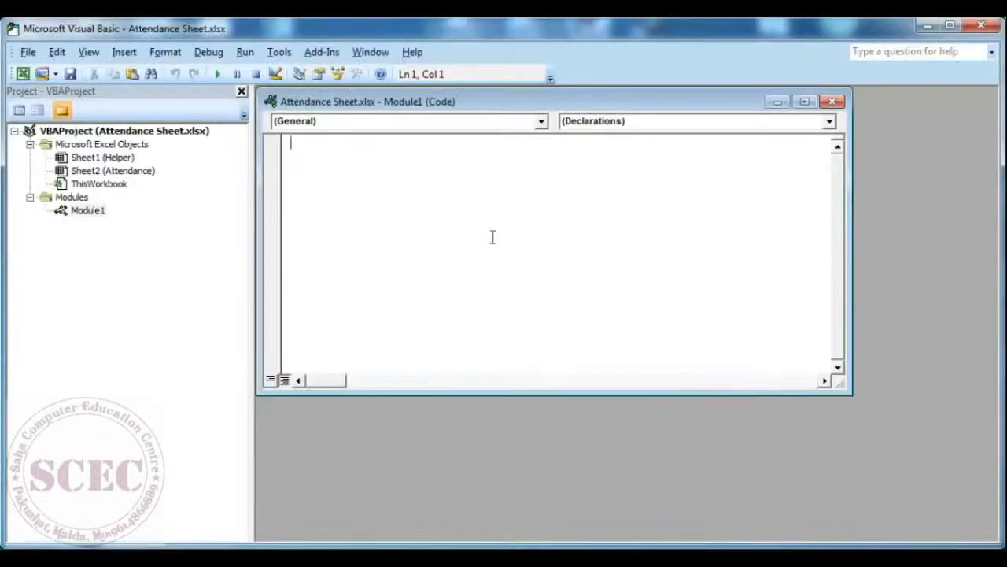
right_click(343, 174)
click(383, 224)
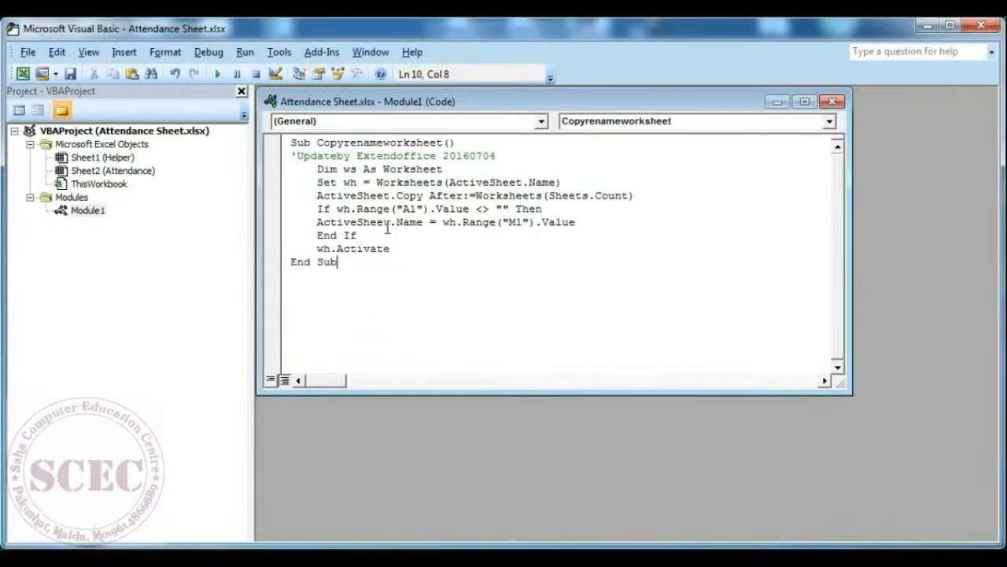
Examine the M1 reference in the macro's ActiveSheet.Name line and the matching month cell on the Attendance sheet
double_click(512, 226)
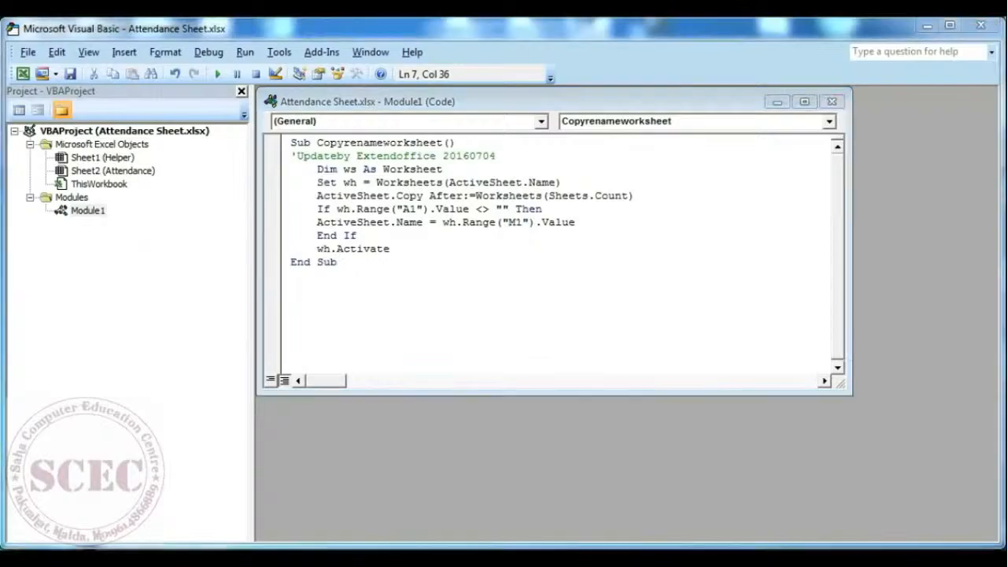
key(alt+F11)
click(513, 185)
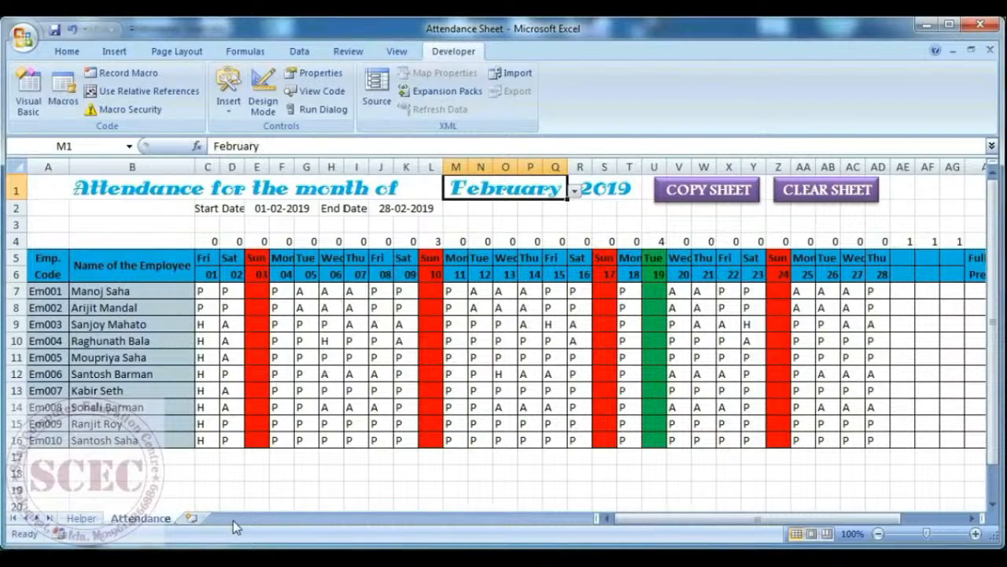
Close the Module1 code window in the Visual Basic editor and insert a second module into the VBA project
key(alt+F11)
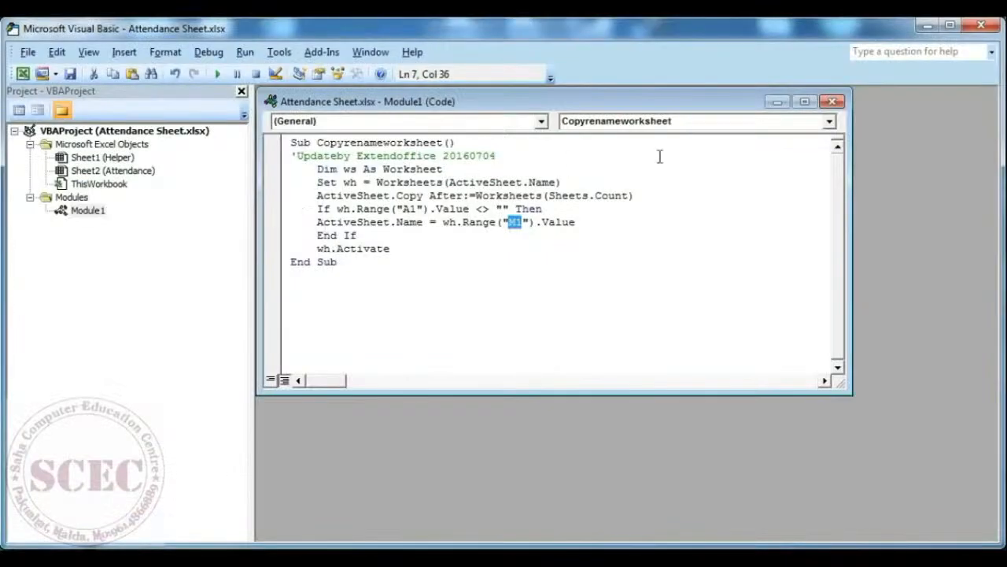
click(832, 101)
click(124, 52)
click(137, 110)
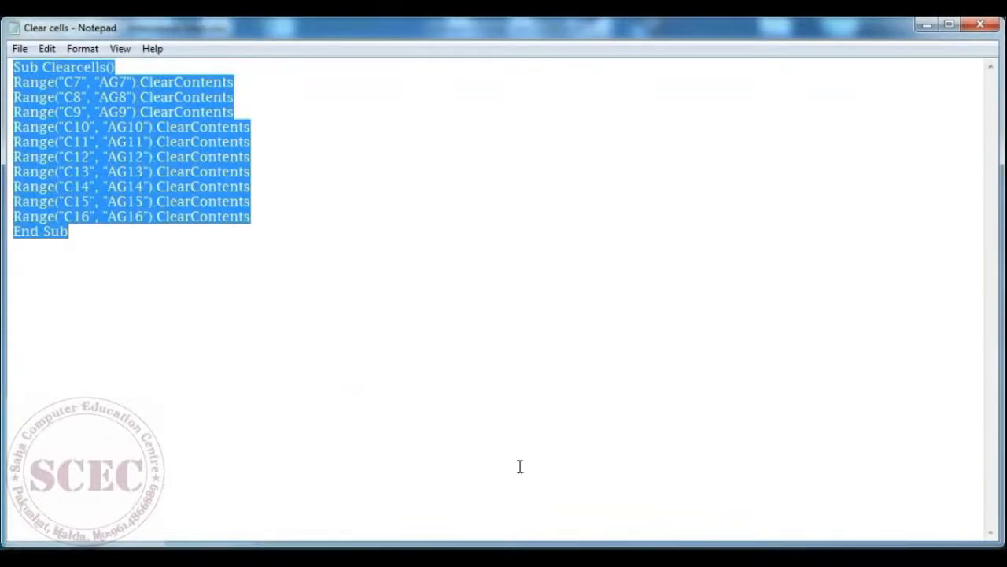
Copy the full Clearcells macro from the Notepad file Clear cells and paste it into Module2
drag(13, 67, 146, 233)
right_click(98, 137)
click(146, 191)
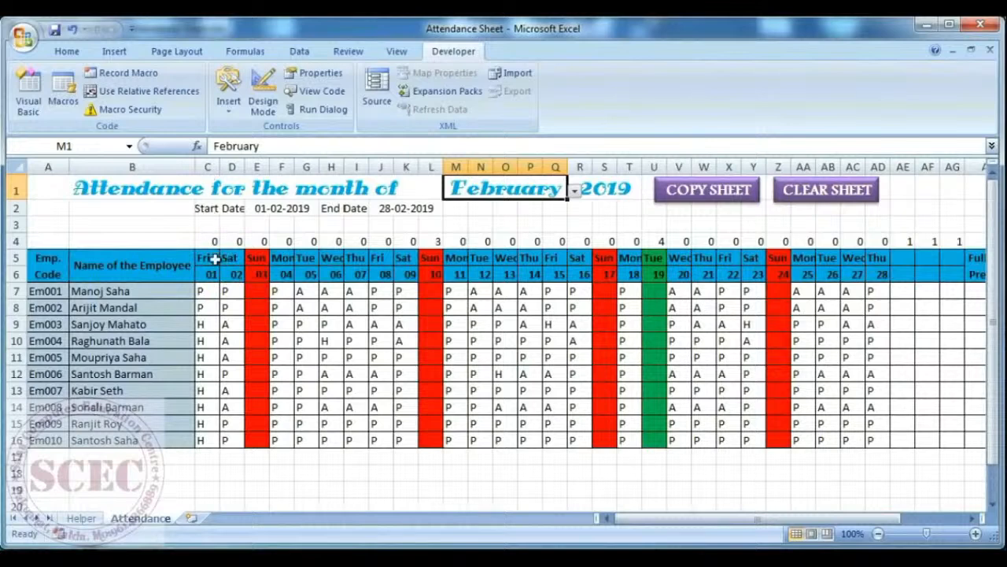
Check the Clearcells macro's first range, C7:AG7, on the Attendance sheet and close the Module2 code window and the Visual Basic editor
drag(203, 291, 944, 291)
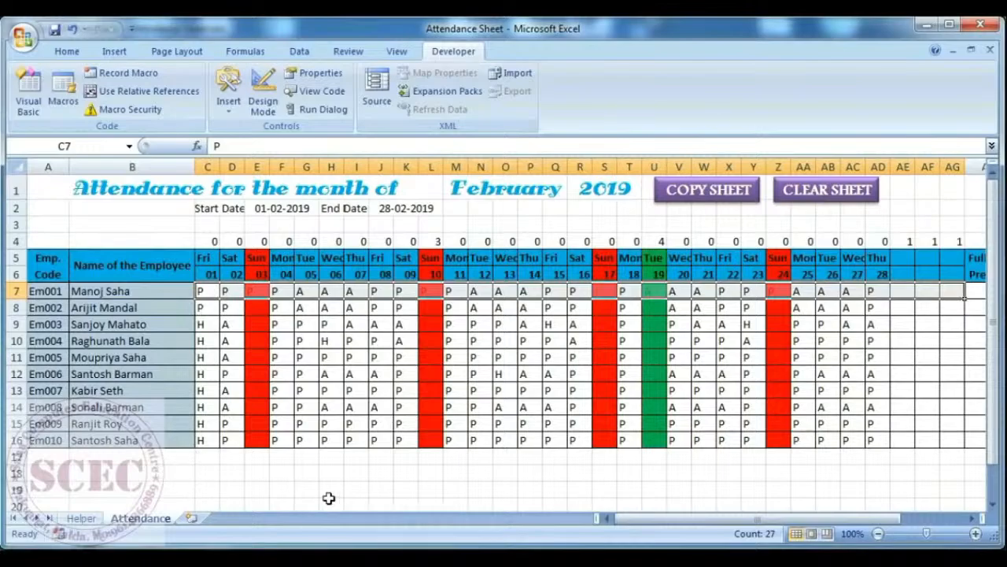
key(alt+F11)
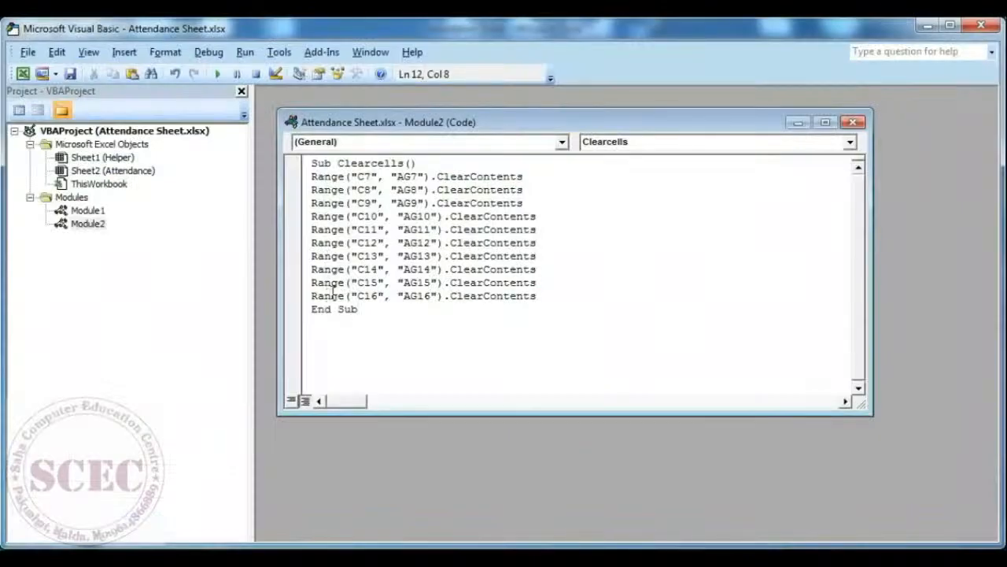
click(853, 122)
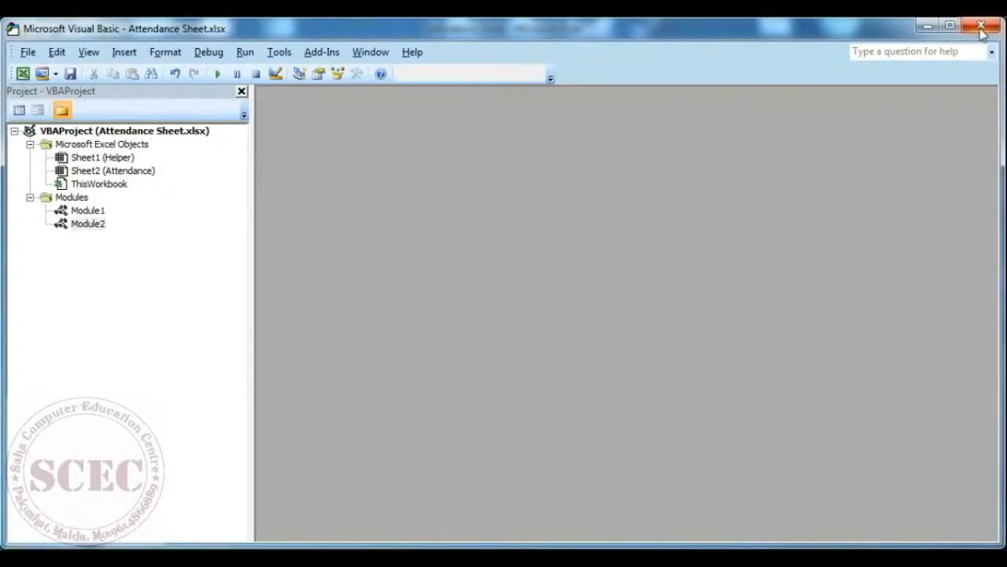
click(982, 29)
click(687, 220)
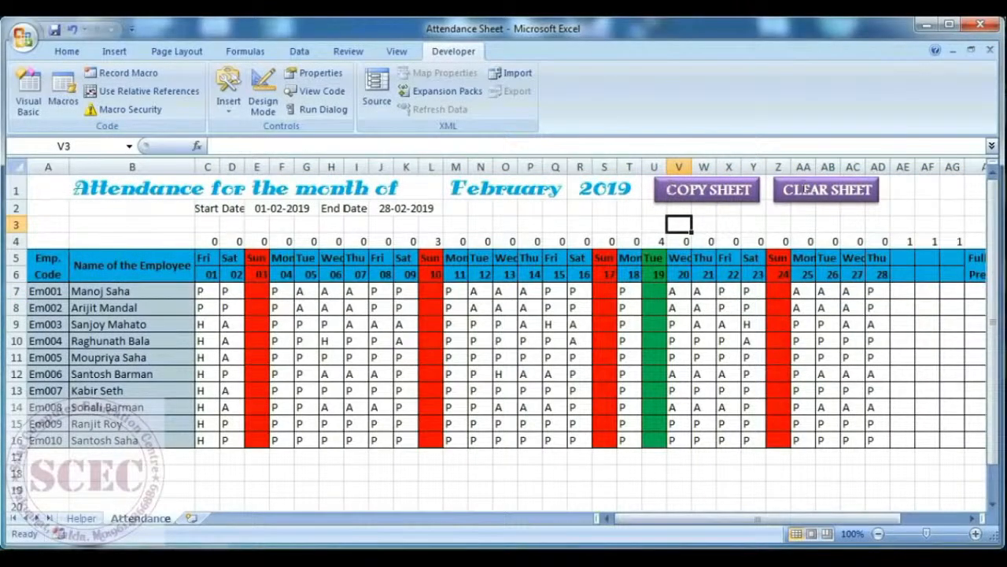
Assign the Copyrenameworksheet macro to the COPY SHEET button on the Attendance sheet
right_click(696, 191)
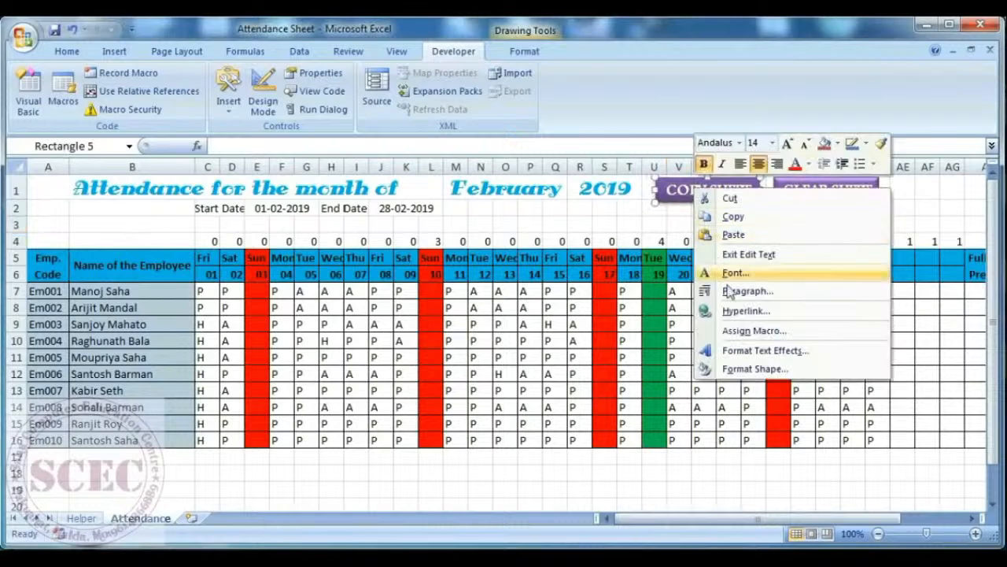
click(743, 331)
drag(614, 181, 464, 184)
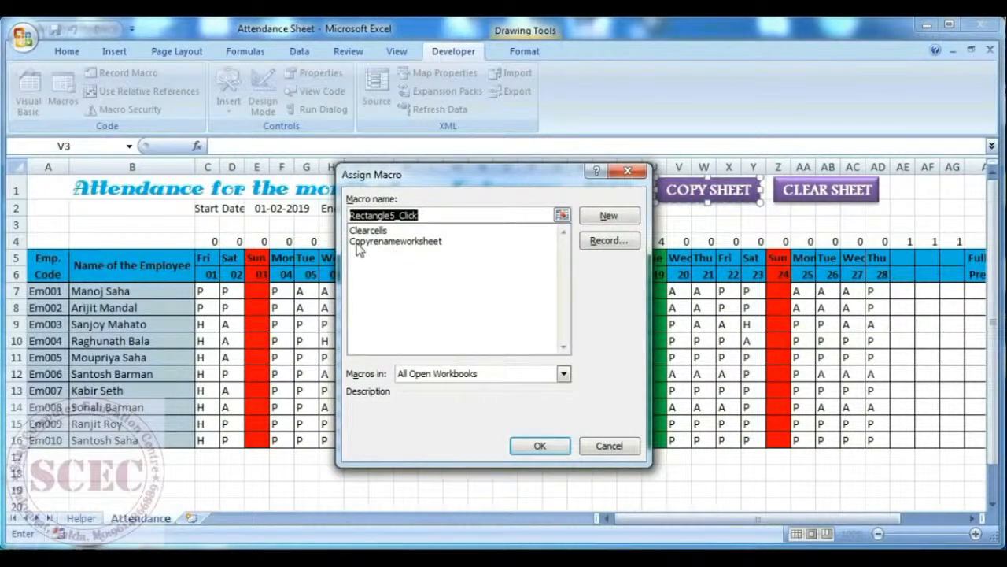
click(356, 242)
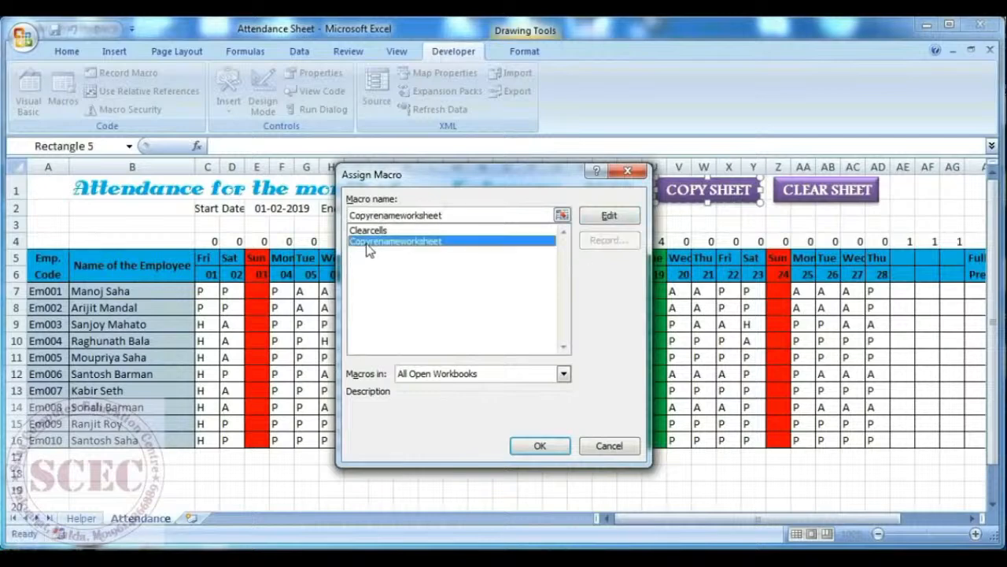
click(535, 445)
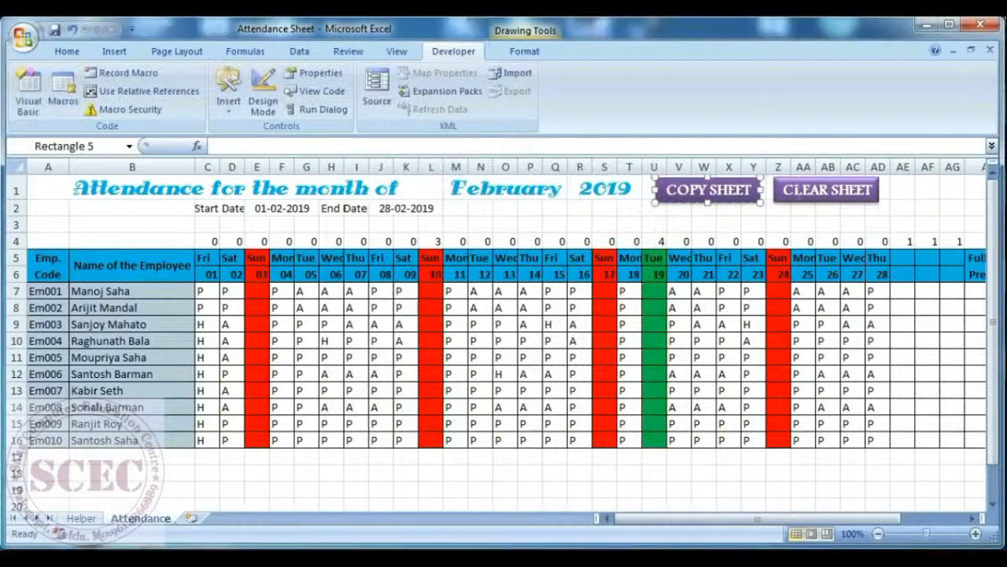
Assign the Clearcells macro to the CLEAR SHEET button
right_click(805, 189)
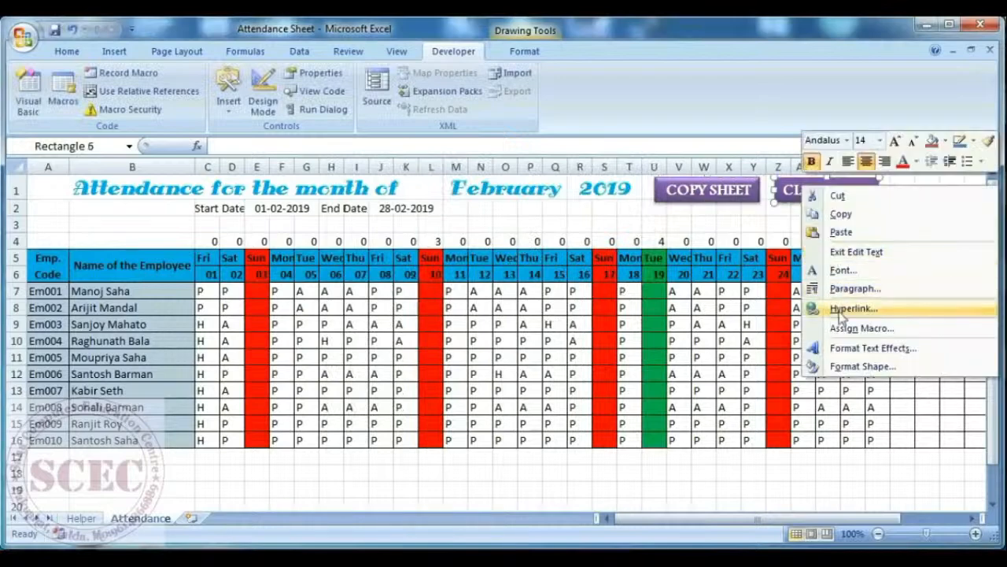
click(854, 327)
click(360, 231)
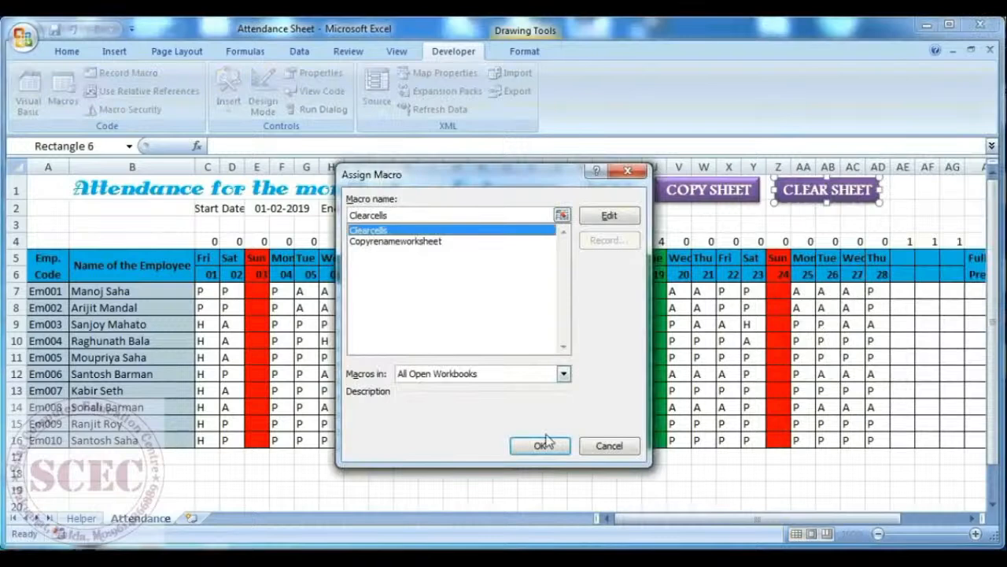
click(543, 446)
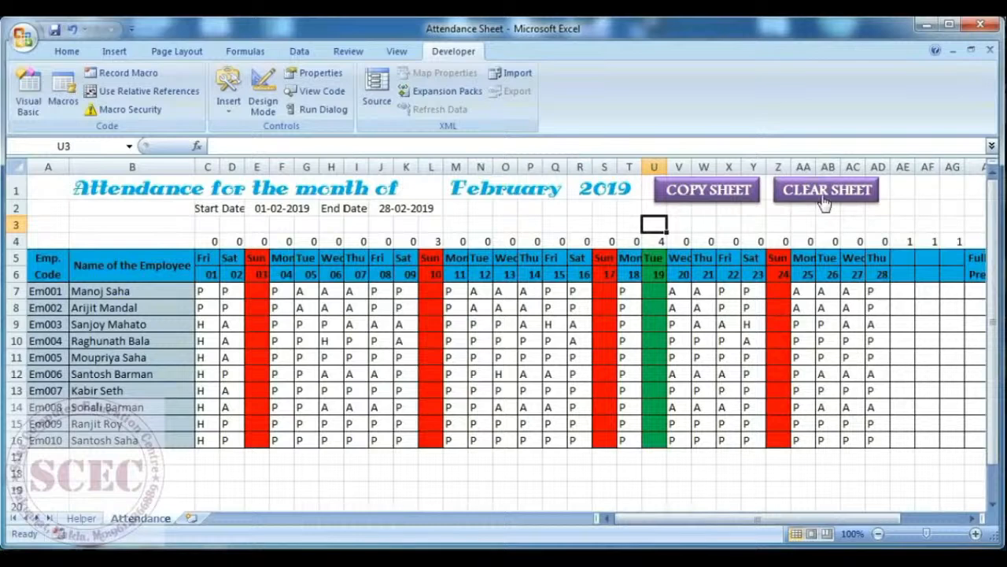
Run the COPY SHEET button's macro for February, view the copied February sheet and return to the Attendance sheet
click(703, 197)
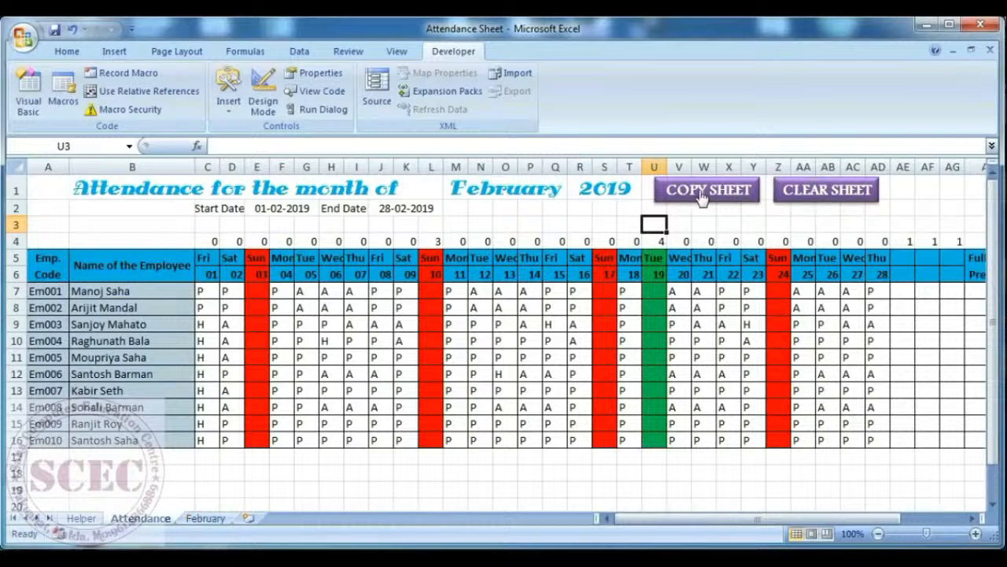
click(201, 520)
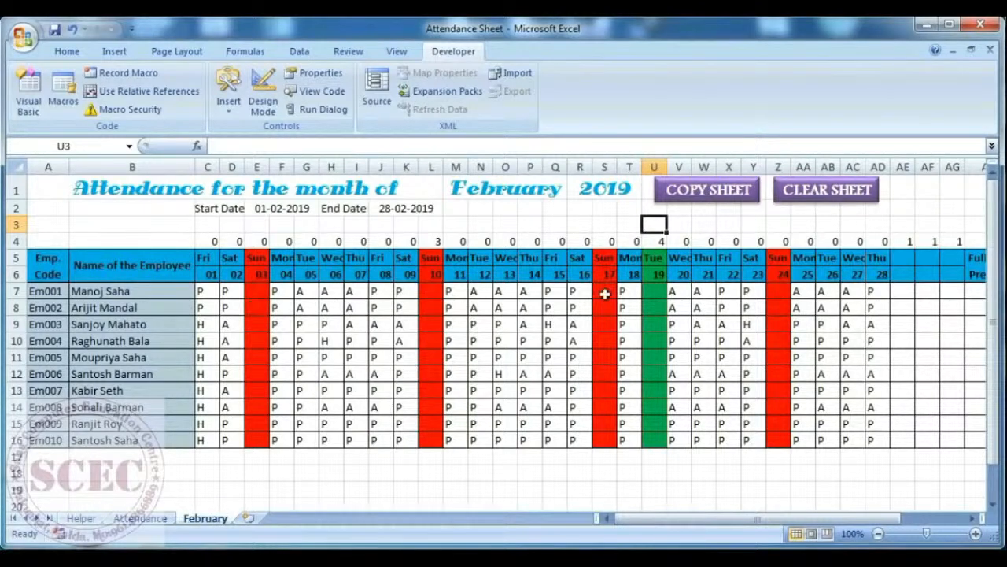
click(131, 521)
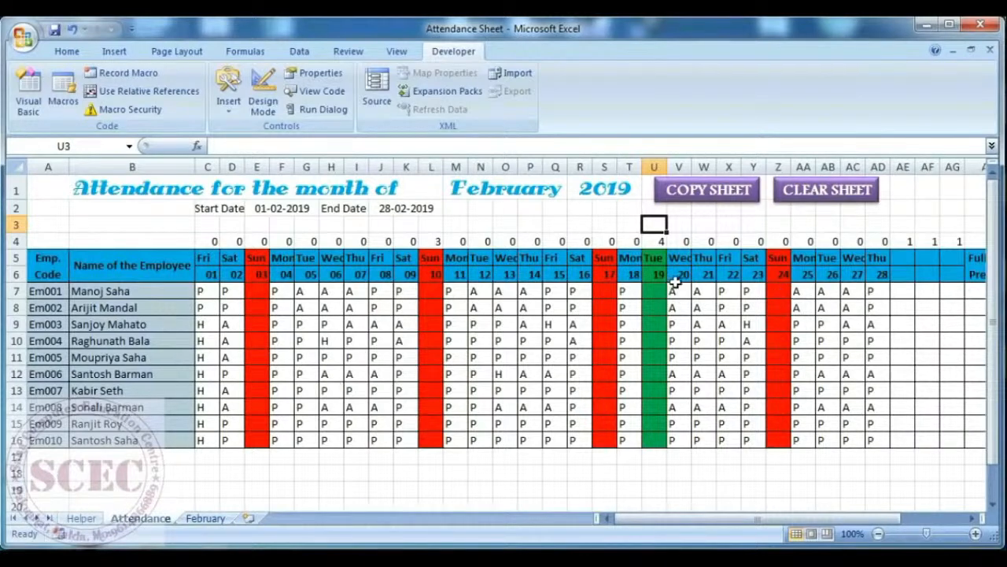
Clear the Attendance sheet's entries with the CLEAR SHEET button and set the month in M1 to March
click(808, 199)
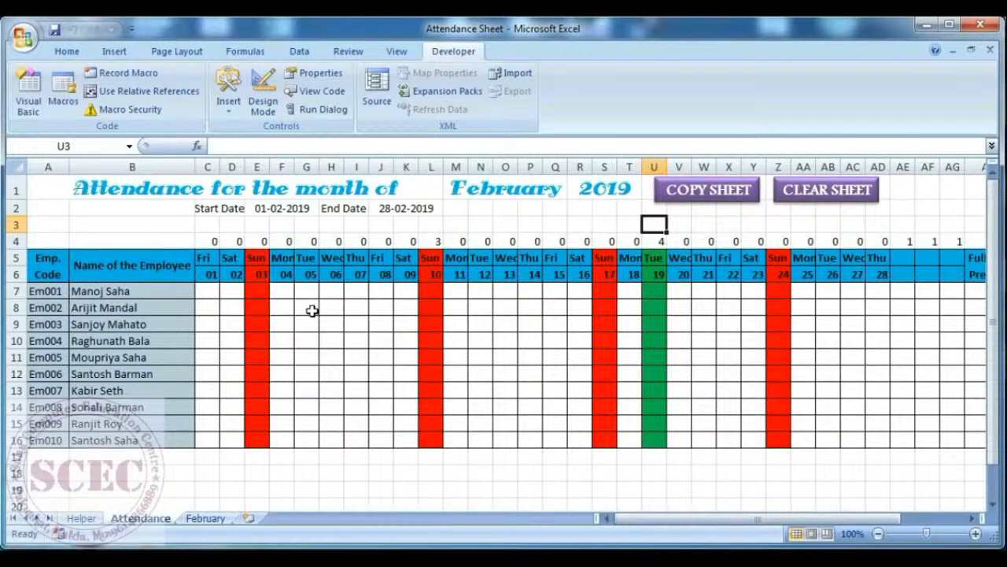
click(519, 186)
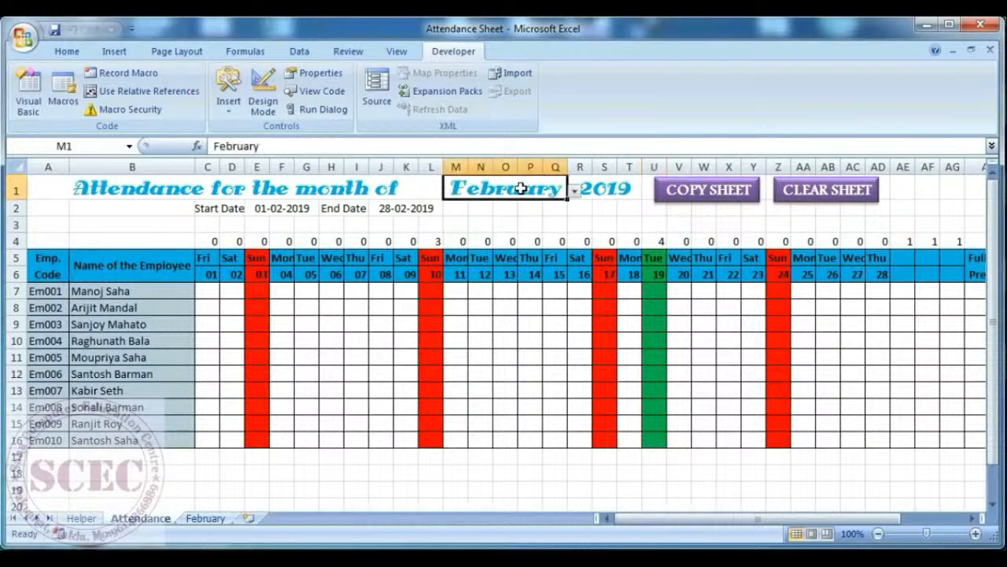
click(573, 190)
click(515, 217)
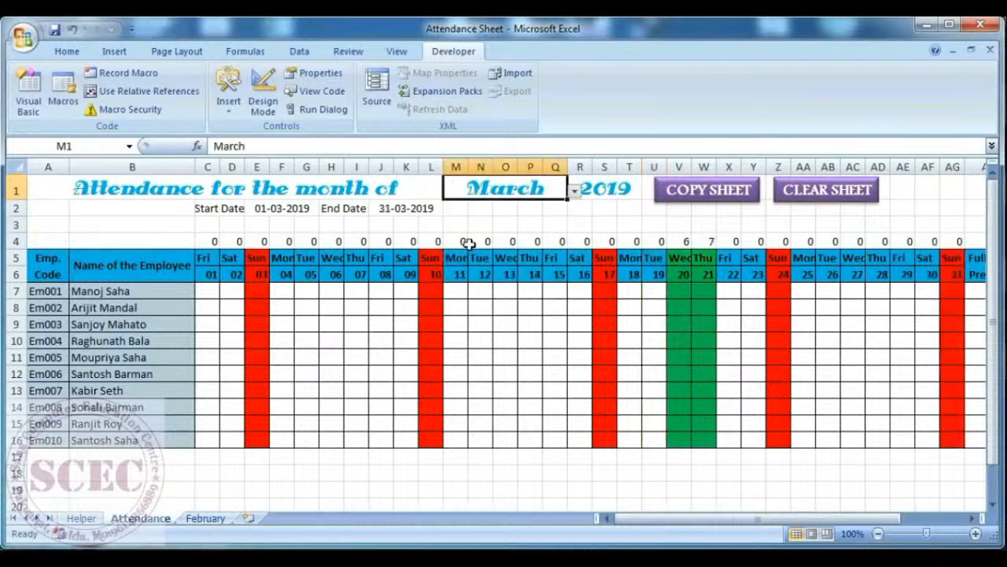